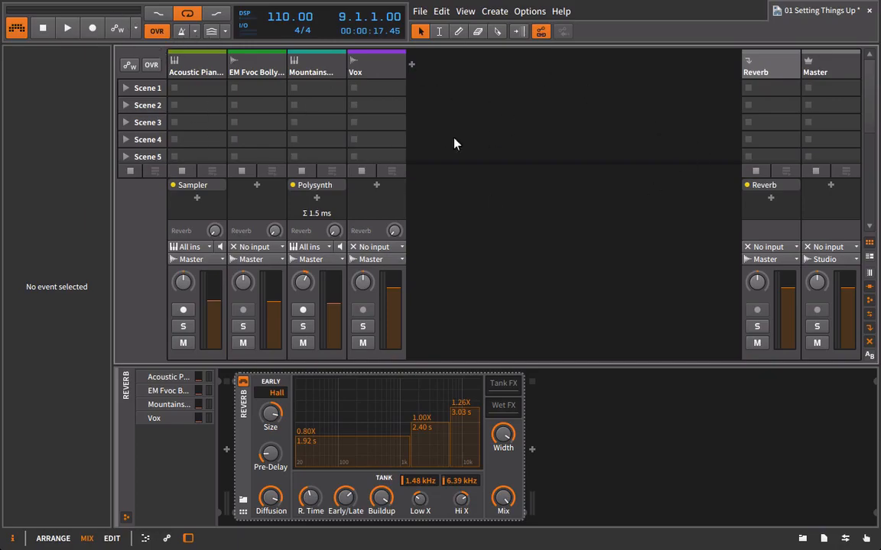
Examine the Reverb effect track's incoming sends and the Vox track's Reverb send in both the arranger and the mixer
{"action": "key", "text": "Tab"}
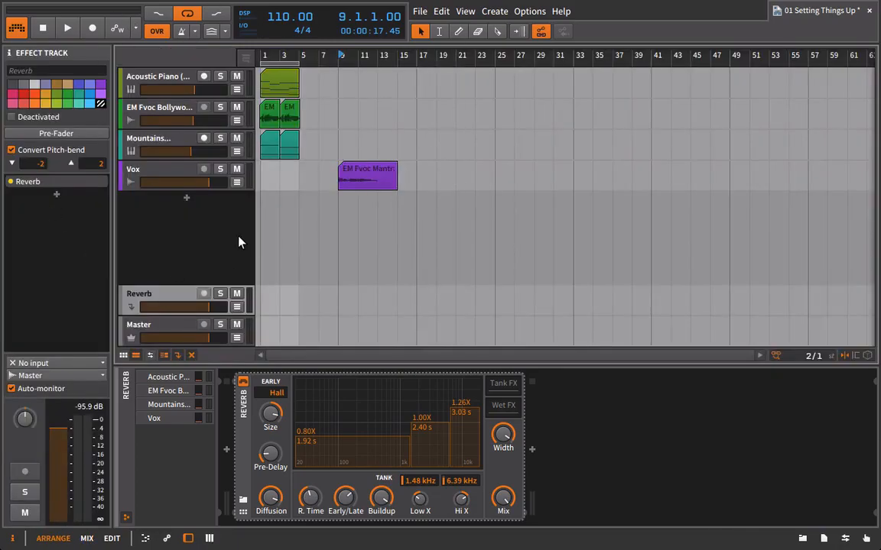
{"action": "right_click", "coordinate": [157, 265]}
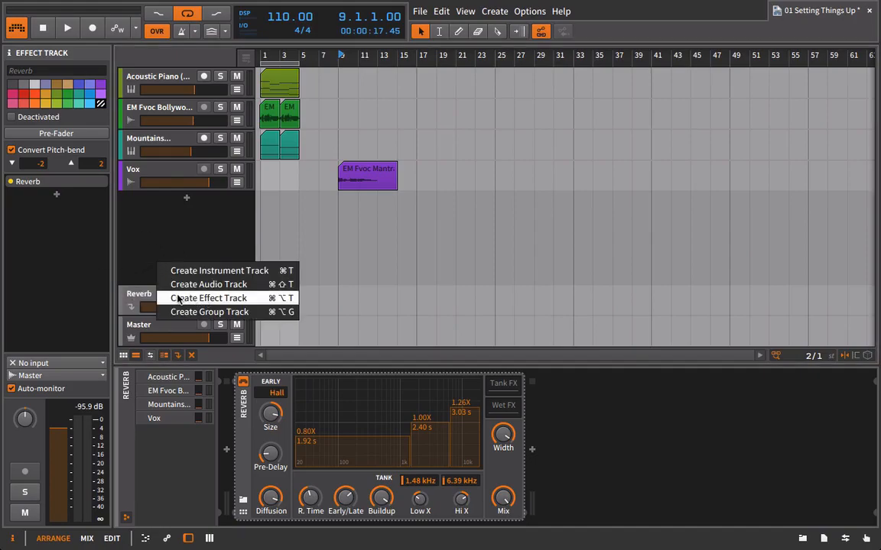
{"action": "left_click", "coordinate": [415, 280]}
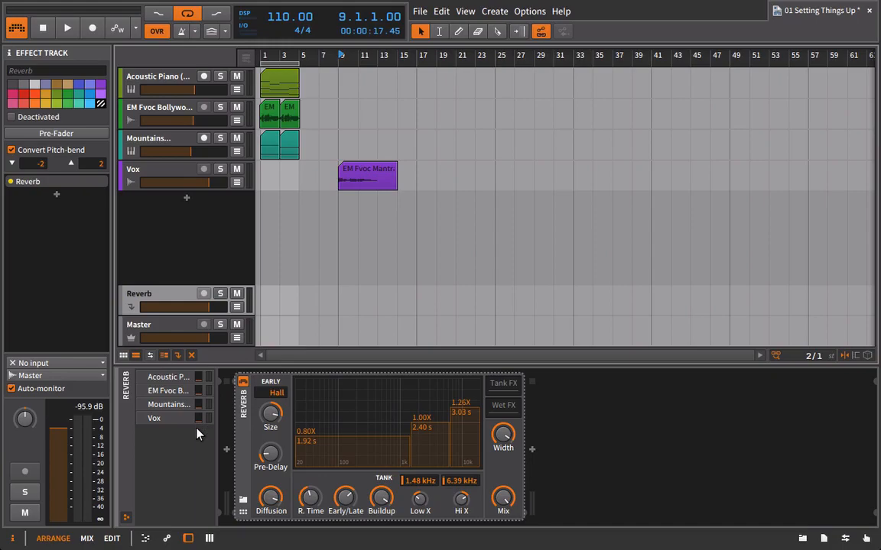
{"action": "left_click", "coordinate": [151, 181]}
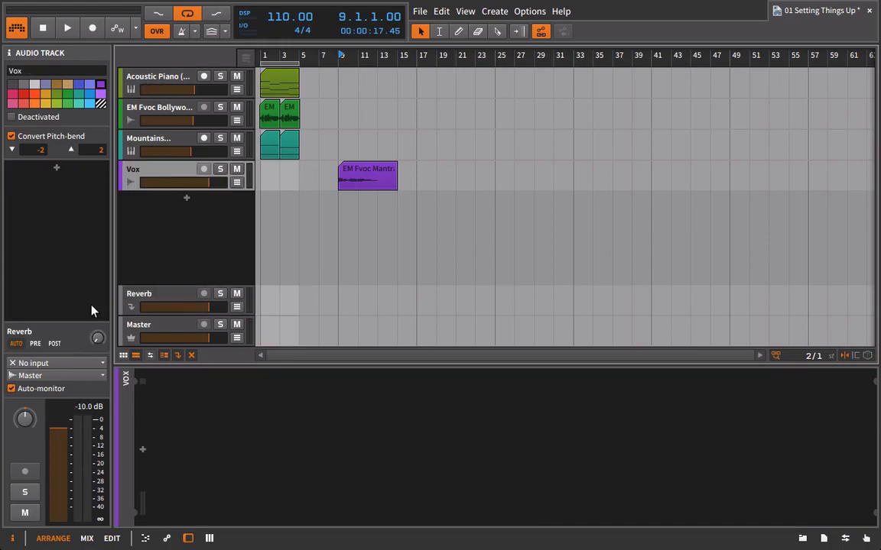
{"action": "left_click", "coordinate": [138, 294]}
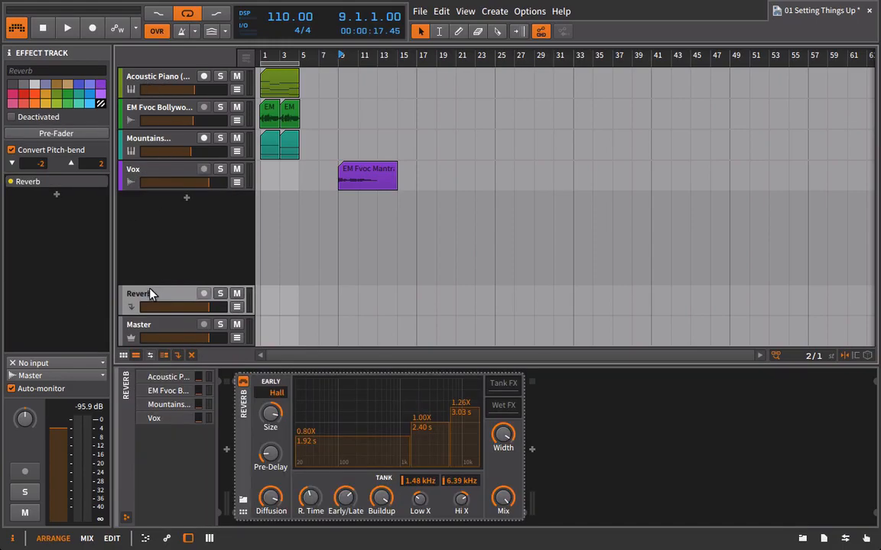
{"action": "mouse_move", "coordinate": [197, 419]}
{"action": "left_mouse_down"}
{"action": "mouse_move", "coordinate": [197, 410]}
{"action": "mouse_move", "coordinate": [198, 421]}
{"action": "left_mouse_up"}
{"action": "key", "text": "Tab"}
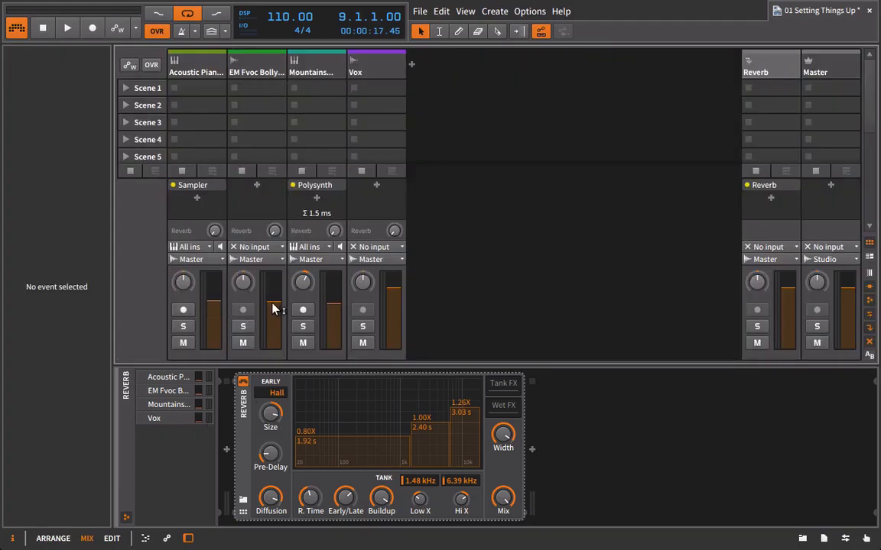
{"action": "left_click_drag", "start_coordinate": [394, 231], "coordinate": [394, 231]}
{"action": "key", "text": "Tab"}
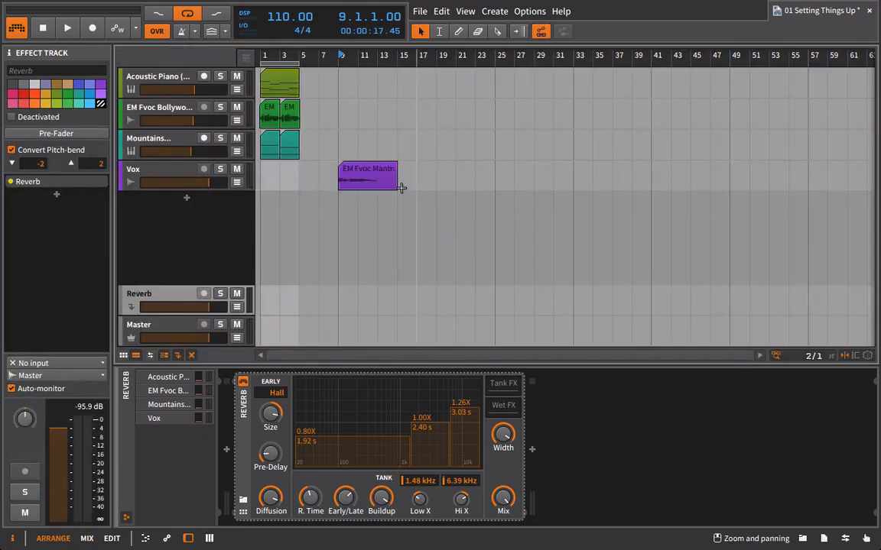
Play the vocal from the mixer and raise the Vox track's Reverb send to about -3.3 dB
{"action": "key", "text": "Tab"}
{"action": "key", "text": "space"}
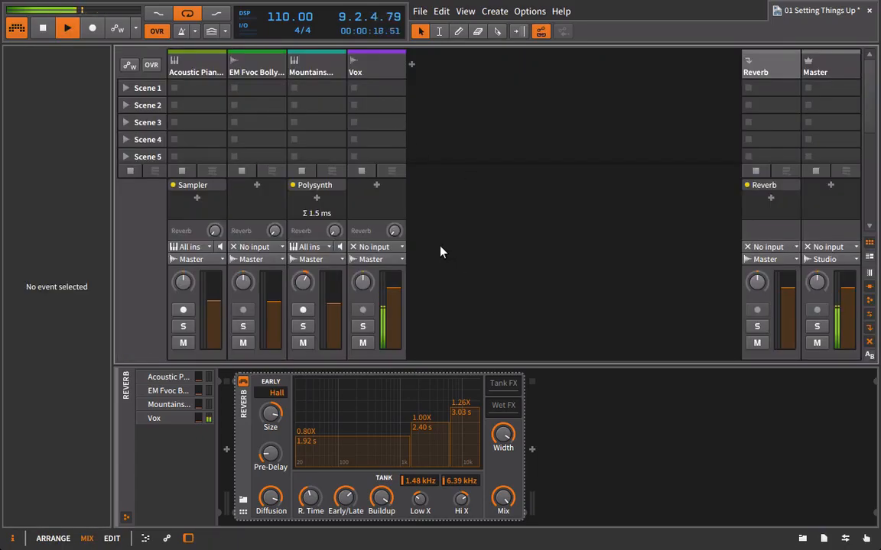
{"action": "key", "text": "space"}
{"action": "key", "text": "space"}
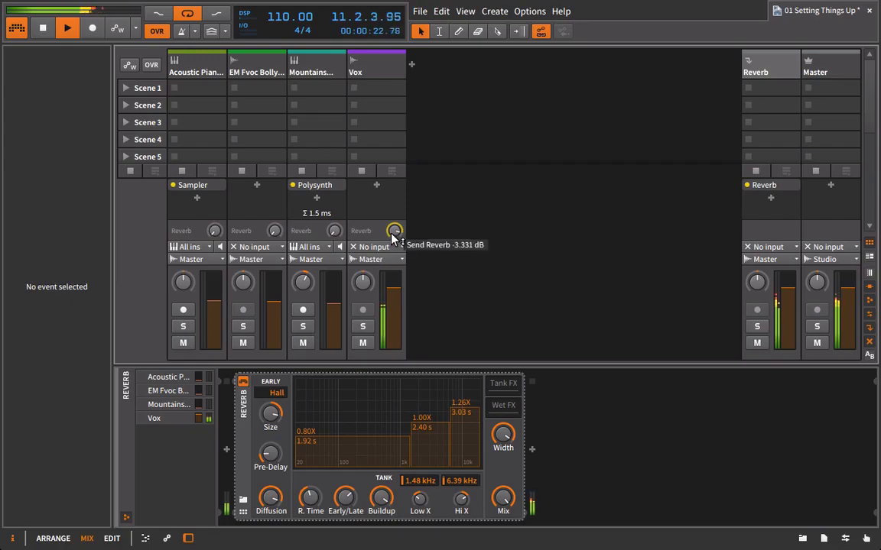
{"action": "key", "text": "space"}
Mute the Mountains track in the arranger and return the playhead to the project start
{"action": "key", "text": "alt+1"}
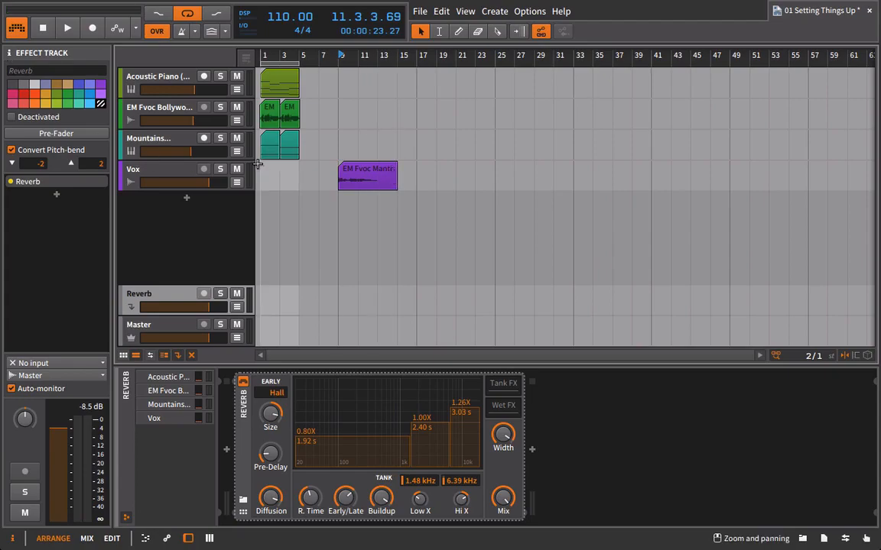
{"action": "key", "text": "alt+2"}
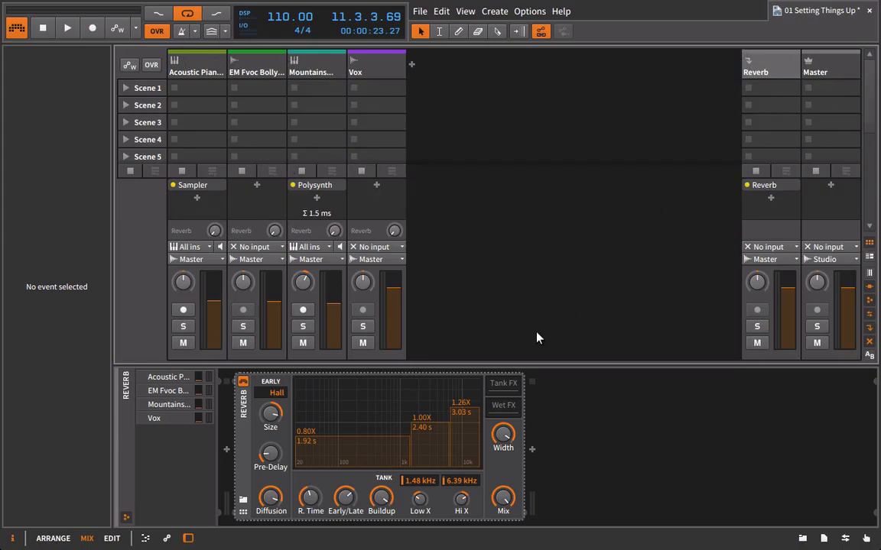
{"action": "key", "text": "alt+1"}
{"action": "key", "text": "Home"}
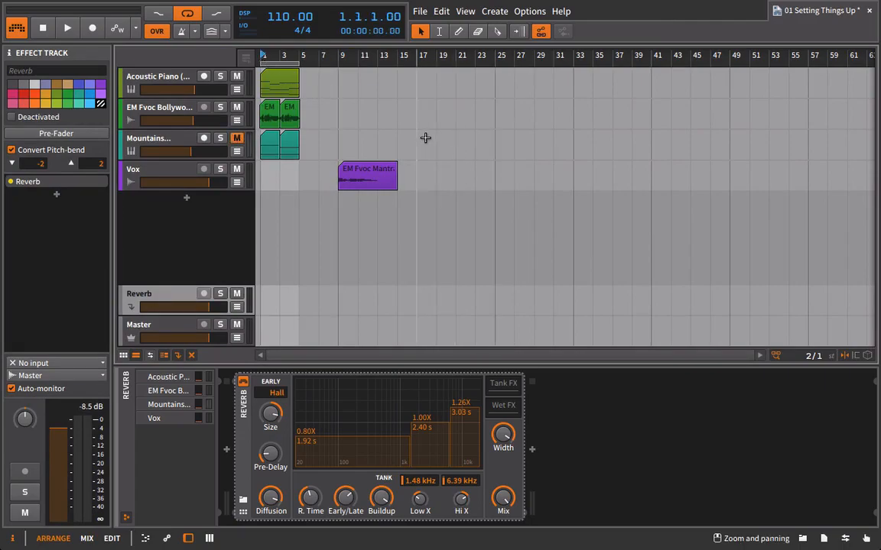
Play the loop from the mixer while raising the Reverb sends of the EM Fvoc Bollywood and Acoustic Piano tracks
{"action": "key", "text": "alt+2"}
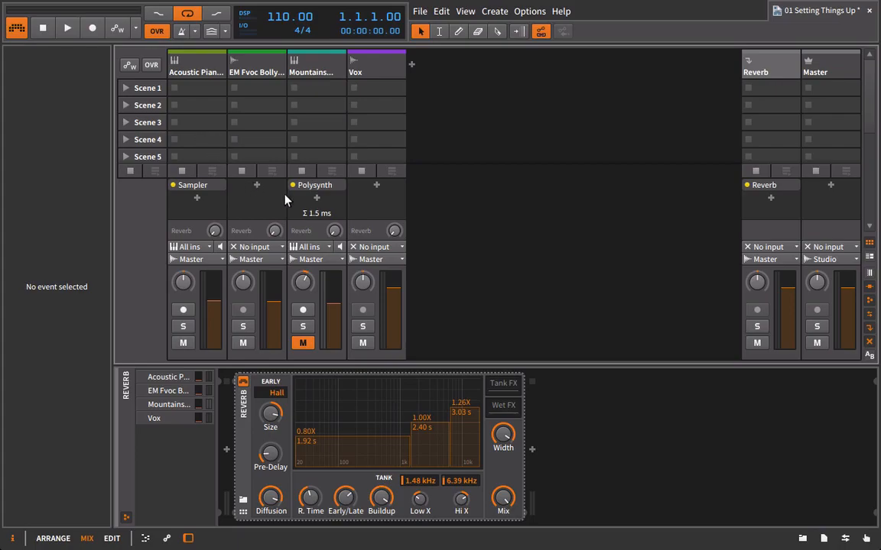
{"action": "left_click", "coordinate": [260, 73]}
{"action": "key", "text": "space"}
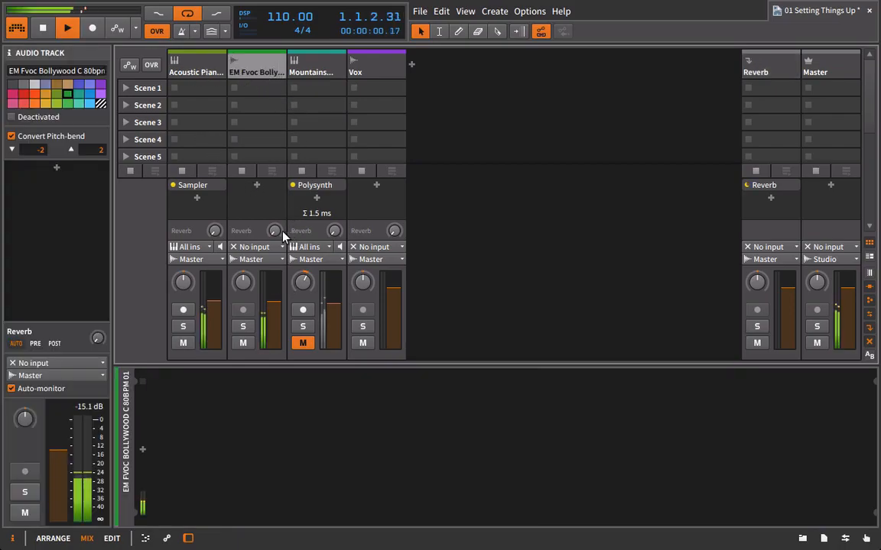
{"action": "mouse_move", "coordinate": [274, 231]}
{"action": "left_mouse_down"}
{"action": "mouse_move", "coordinate": [274, 221]}
{"action": "mouse_move", "coordinate": [274, 233]}
{"action": "left_mouse_up"}
{"action": "left_click_drag", "start_coordinate": [215, 231], "coordinate": [215, 223]}
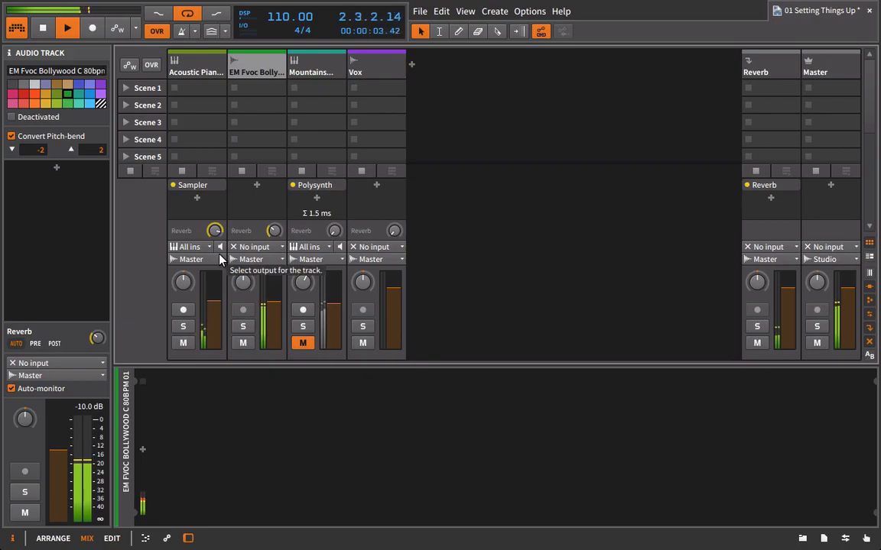
{"action": "key", "text": "space"}
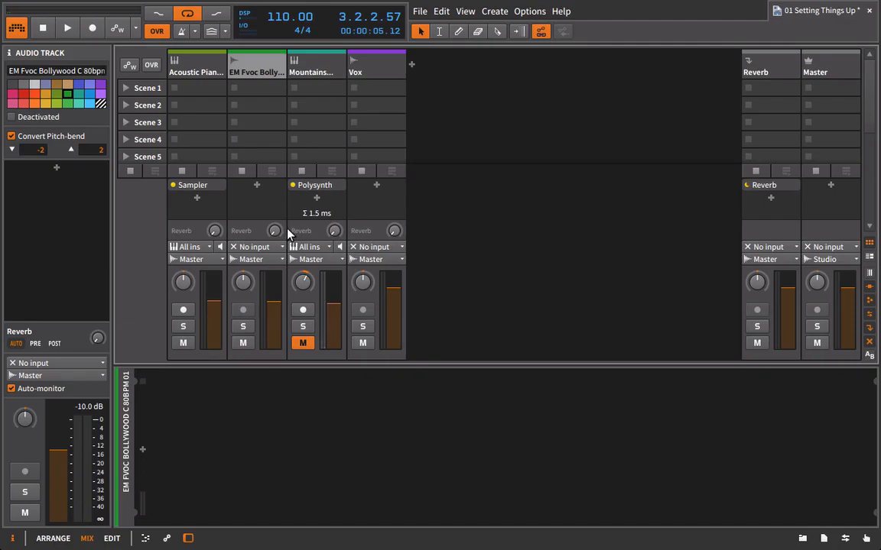
Solo the Vox track in the arranger and place the playback start at bar 9
{"action": "left_click", "coordinate": [769, 68]}
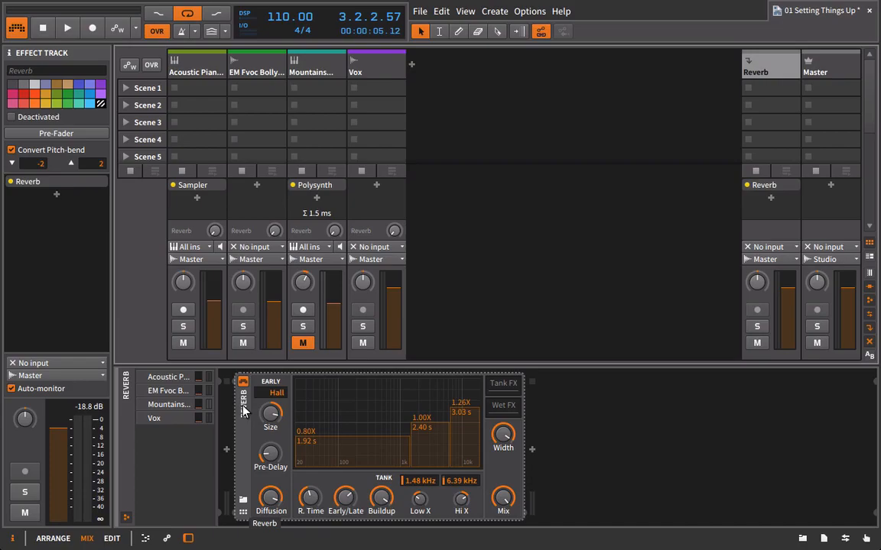
{"action": "key", "text": "alt+1"}
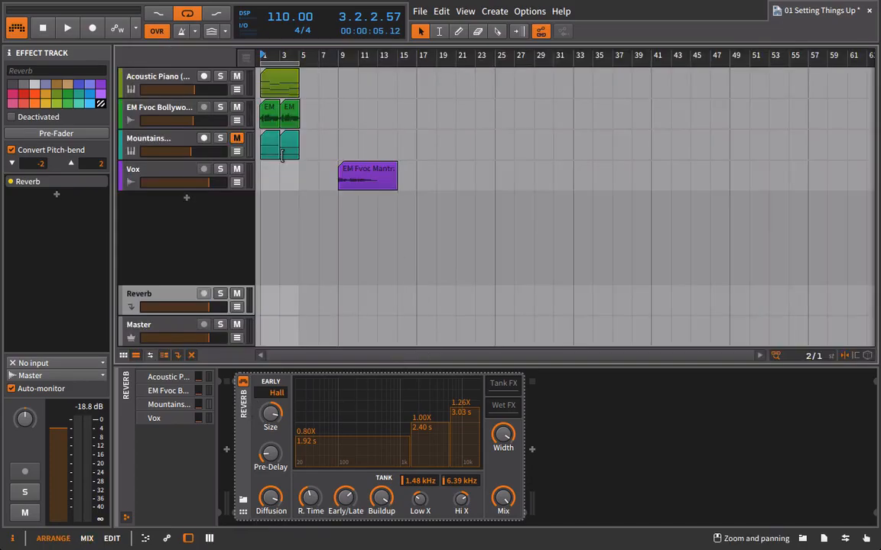
{"action": "left_click", "coordinate": [243, 407]}
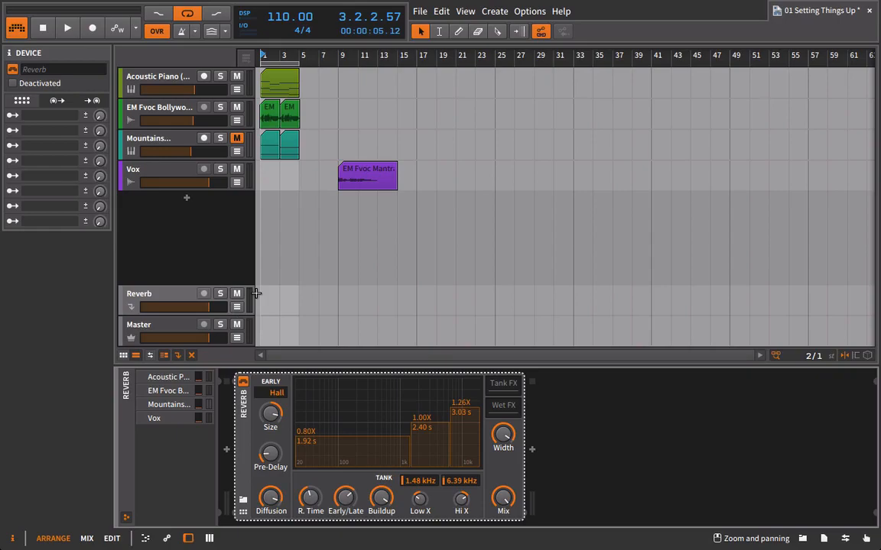
{"action": "left_click", "coordinate": [220, 169]}
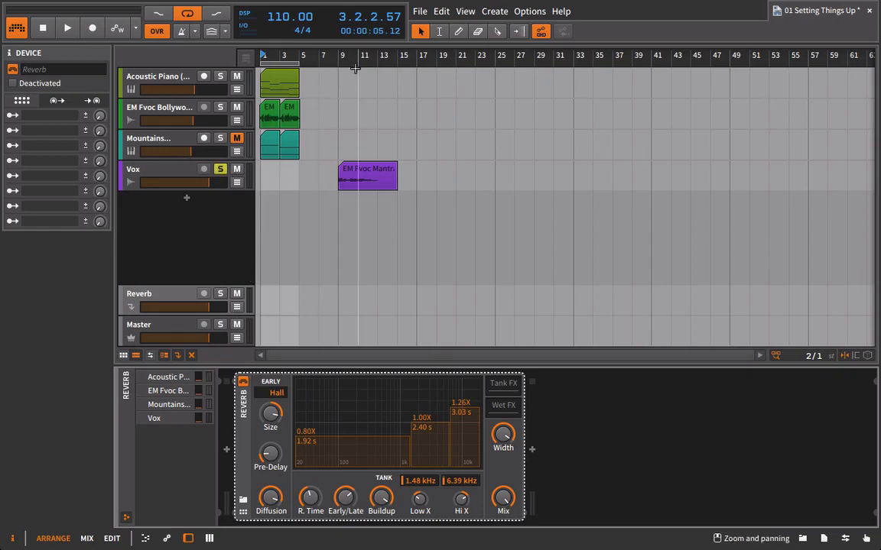
{"action": "left_click", "coordinate": [355, 68]}
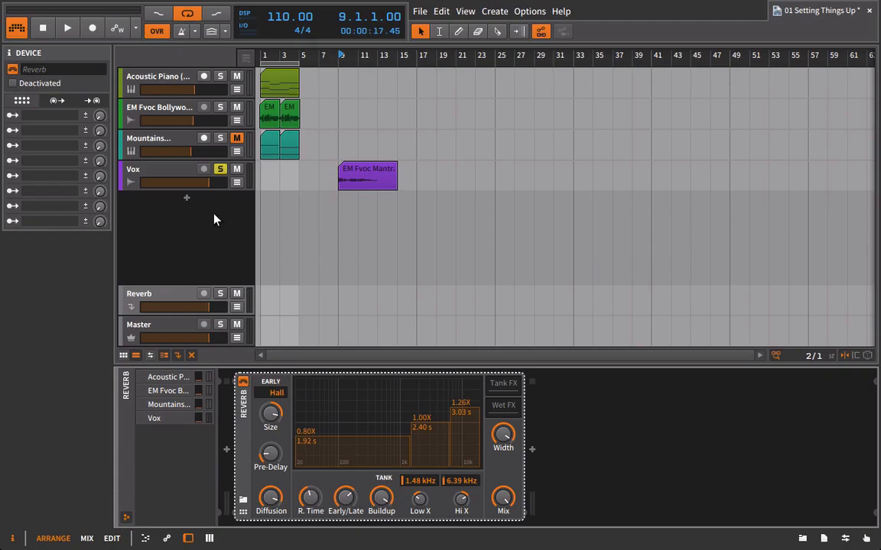
Duplicate the Vox track with its clip and rename the copy Vox Reverb
{"action": "left_click", "coordinate": [157, 167]}
{"action": "right_click", "coordinate": [160, 169]}
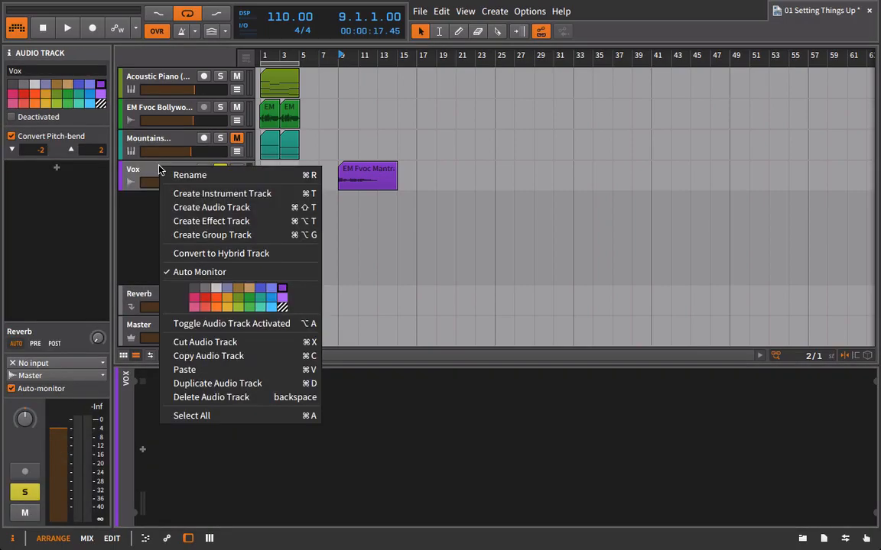
{"action": "left_click", "coordinate": [158, 167]}
{"action": "left_click_drag", "start_coordinate": [158, 172], "coordinate": [173, 205]}
{"action": "left_click", "coordinate": [57, 71]}
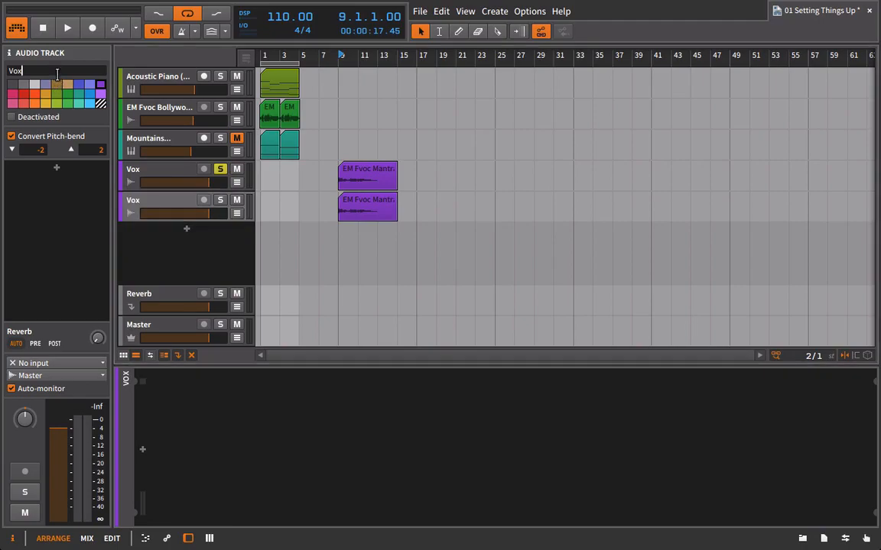
{"action": "type", "text": "Reverb"}
Copy the Reverb device from the Reverb effect track and paste it onto the Vox Reverb track
{"action": "left_click", "coordinate": [176, 295]}
{"action": "left_click", "coordinate": [246, 423]}
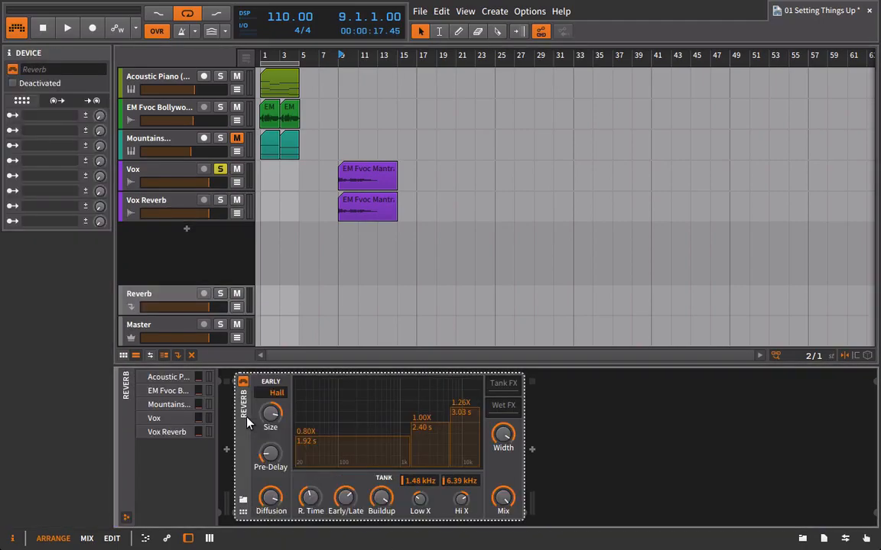
{"action": "right_click", "coordinate": [247, 411]}
{"action": "left_click", "coordinate": [273, 475]}
{"action": "left_click", "coordinate": [156, 200]}
{"action": "left_click", "coordinate": [257, 415]}
{"action": "key", "text": "ctrl+v"}
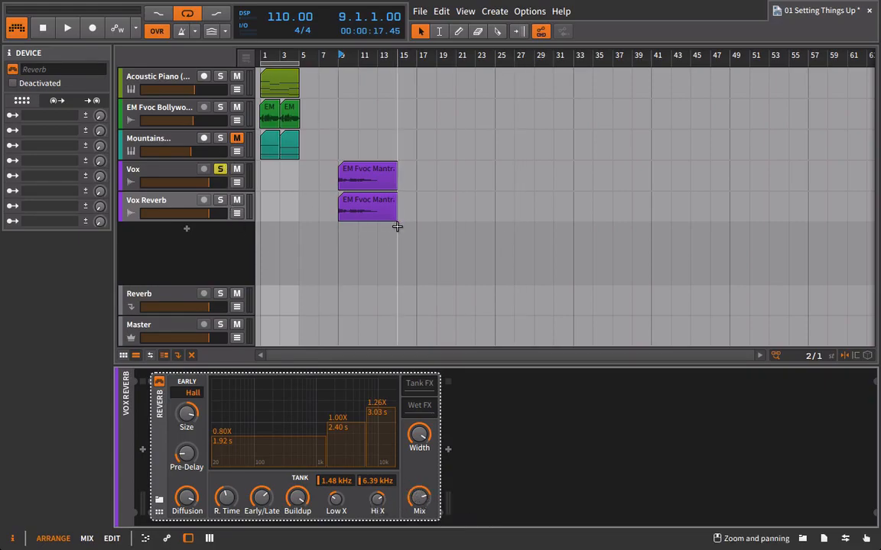
Switch the solo from Vox to Vox Reverb and play back the reverb copy on its own
{"action": "left_click", "coordinate": [370, 187]}
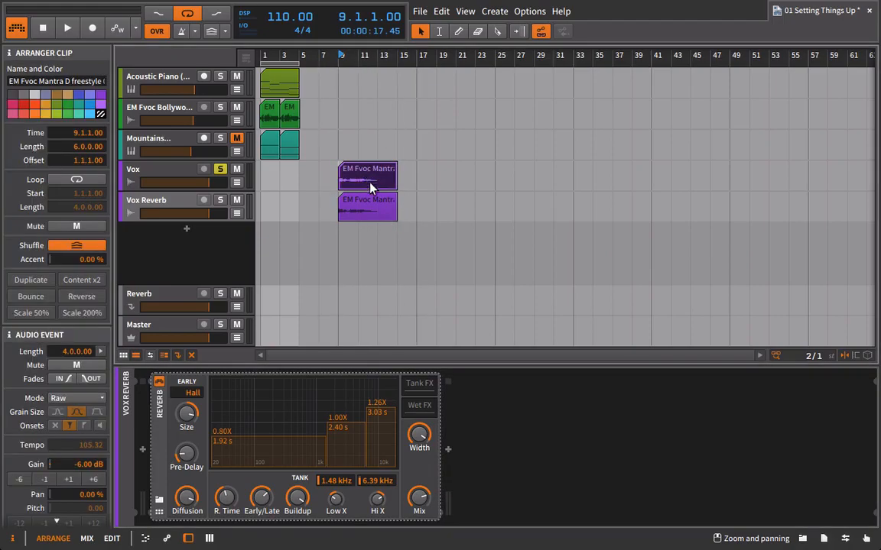
{"action": "left_click_drag", "start_coordinate": [187, 214], "coordinate": [177, 216]}
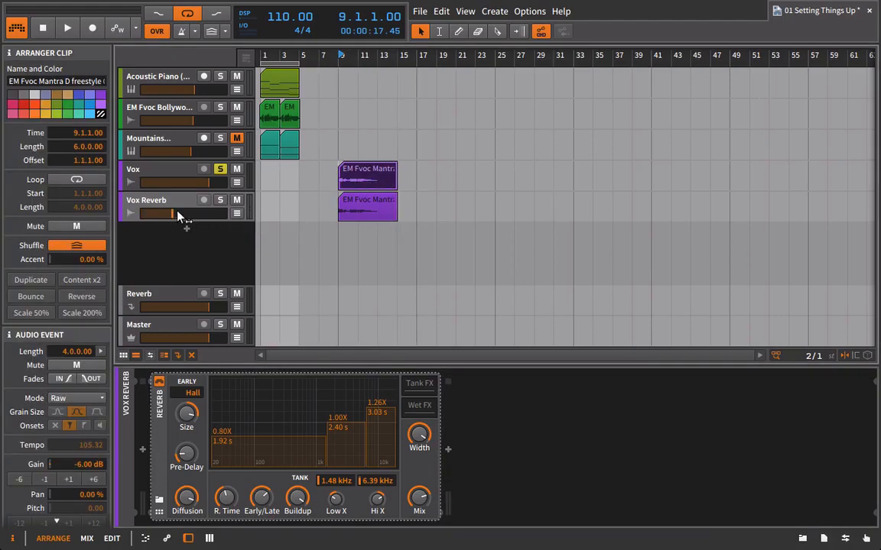
{"action": "left_click", "coordinate": [221, 171]}
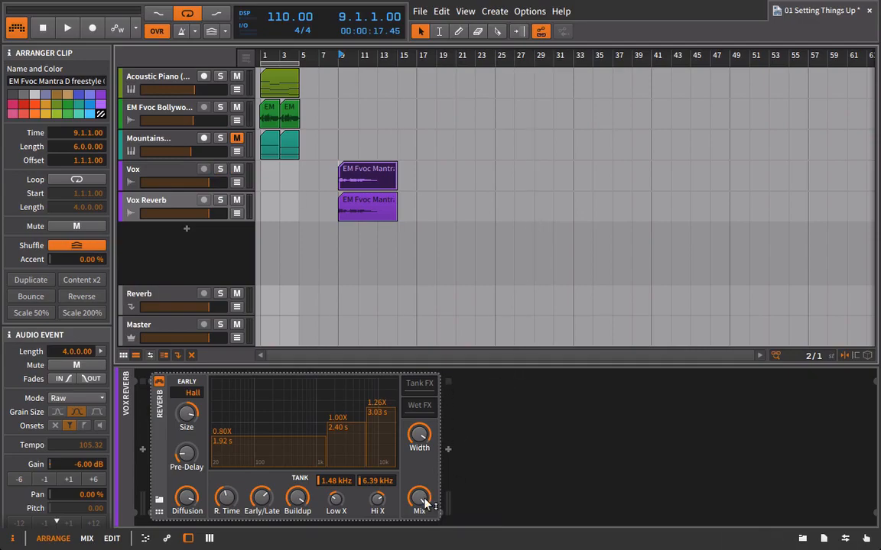
{"action": "left_click", "coordinate": [221, 201]}
{"action": "key", "text": "space"}
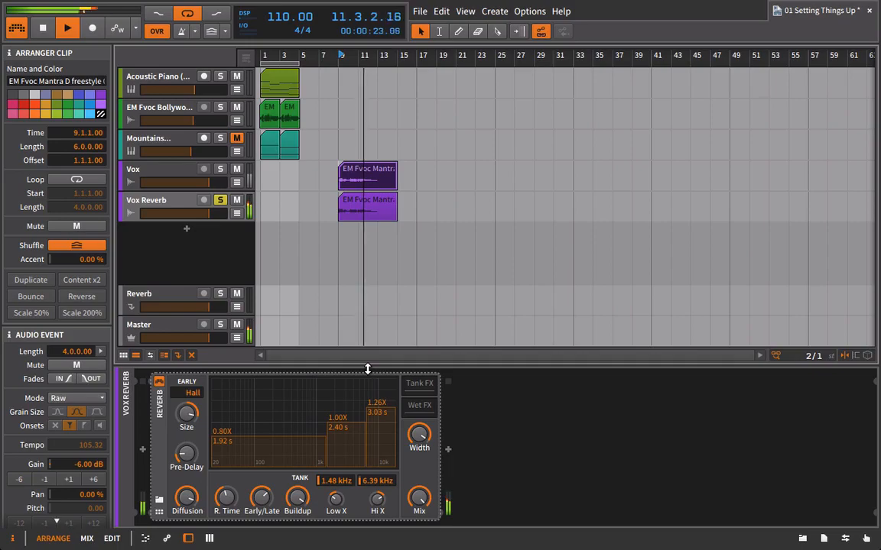
{"action": "key", "text": "space"}
Raise the Vox track's Reverb send and reset it to its default
{"action": "left_click", "coordinate": [174, 170]}
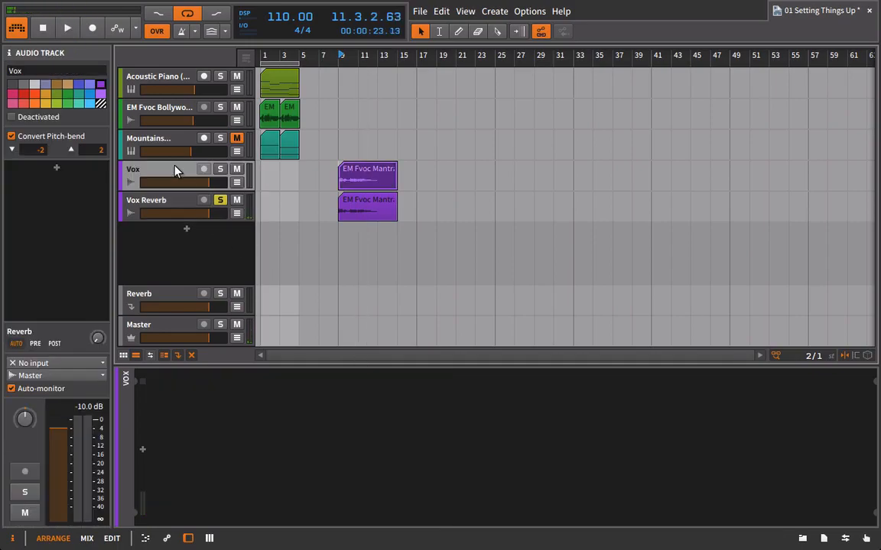
{"action": "left_click_drag", "start_coordinate": [92, 333], "coordinate": [92, 258]}
{"action": "double_click", "coordinate": [95, 338]}
Unsolo the Vox Reverb track and lower its volume, fine-tuning it against the dry Vox during playback
{"action": "left_click", "coordinate": [168, 203]}
{"action": "left_click", "coordinate": [220, 200]}
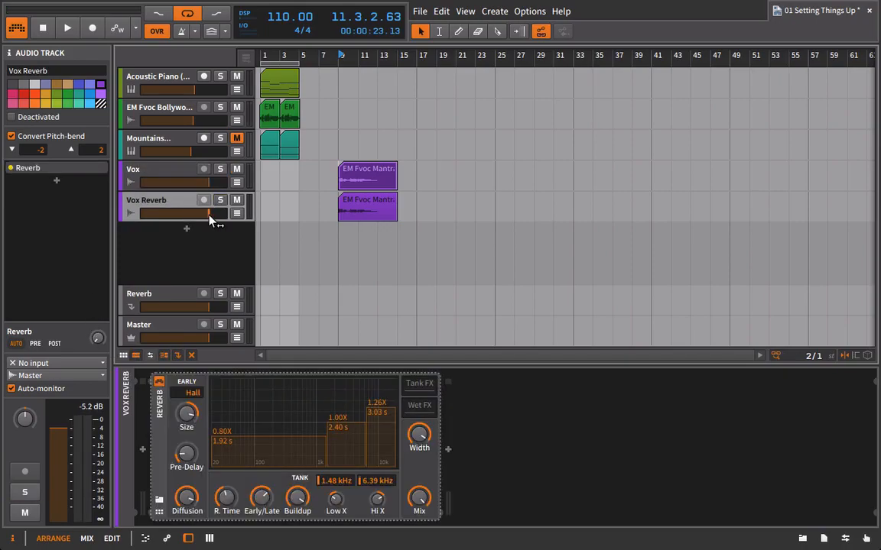
{"action": "left_click_drag", "start_coordinate": [210, 215], "coordinate": [166, 218]}
{"action": "key", "text": "space"}
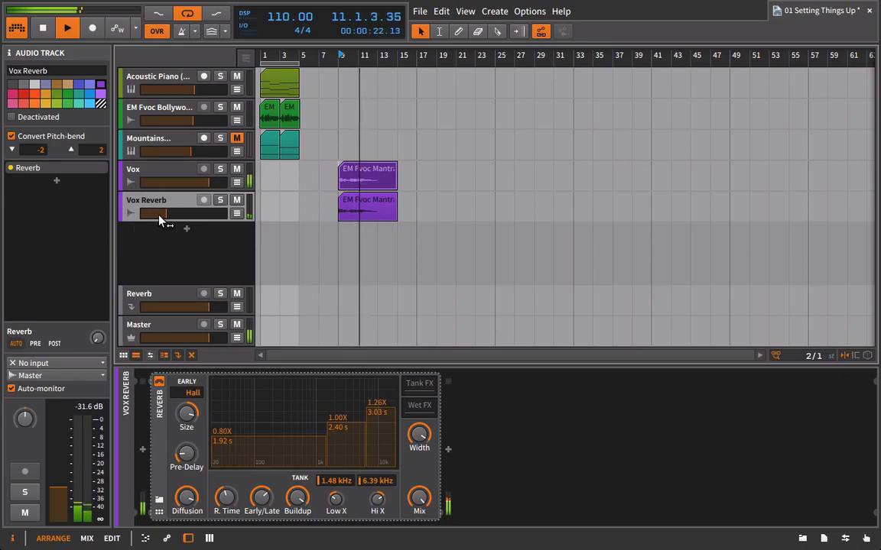
{"action": "left_click_drag", "start_coordinate": [163, 216], "coordinate": [183, 215]}
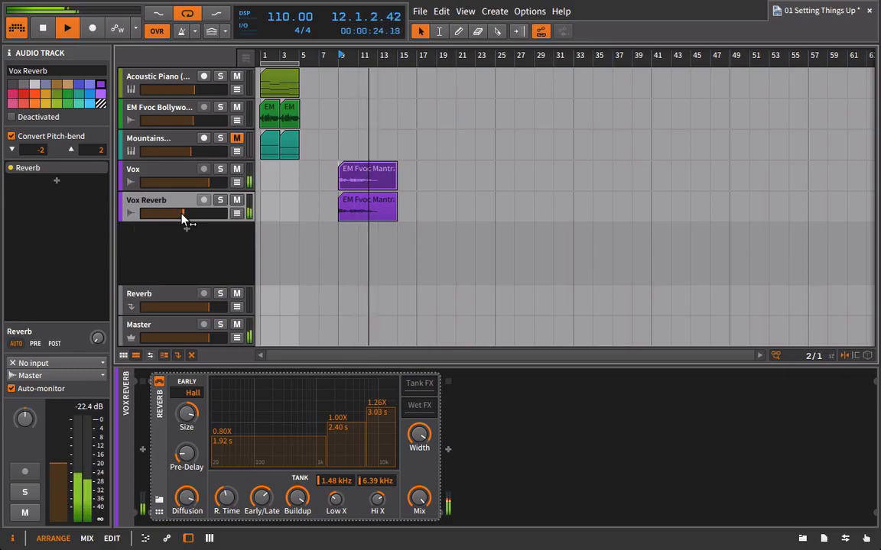
{"action": "left_click_drag", "start_coordinate": [177, 223], "coordinate": [186, 218]}
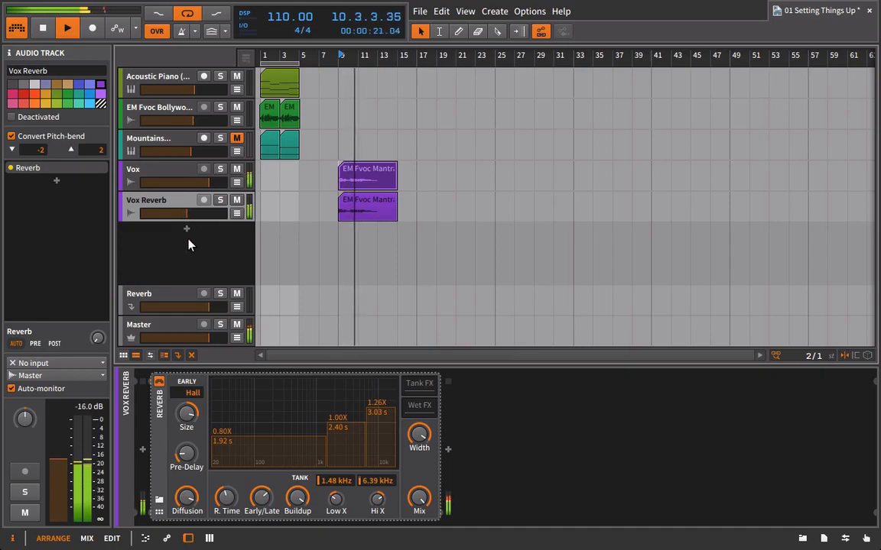
{"action": "key", "text": "space"}
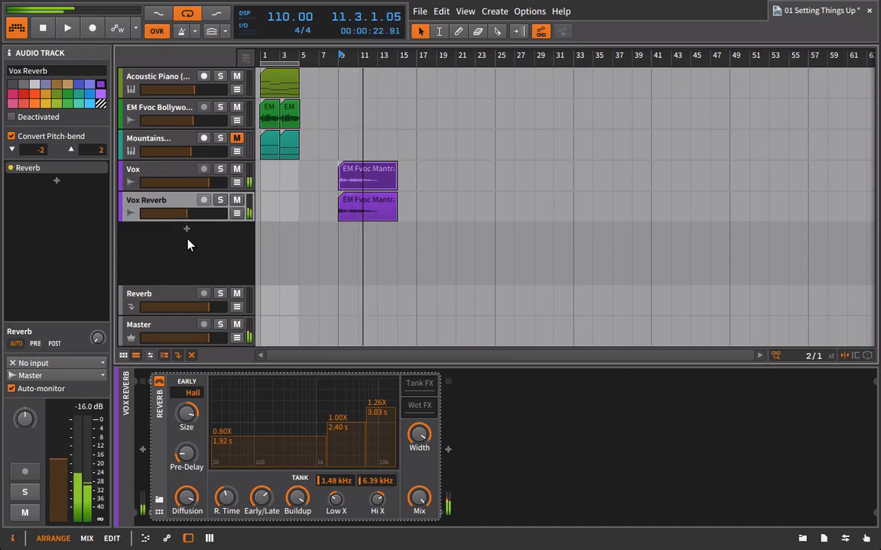
Group the Vox and Vox Reverb tracks and unfold the group to review each track inside it
{"action": "left_click", "coordinate": [155, 397]}
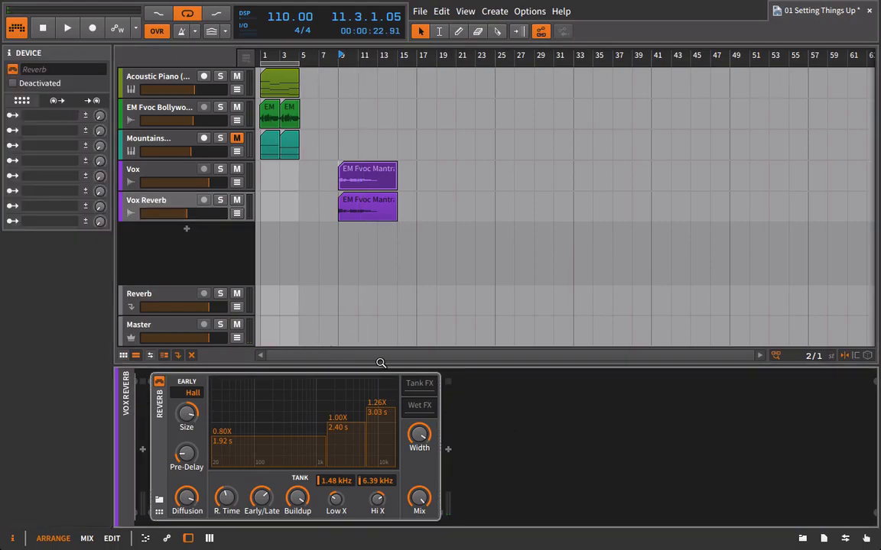
{"action": "left_click", "coordinate": [154, 214]}
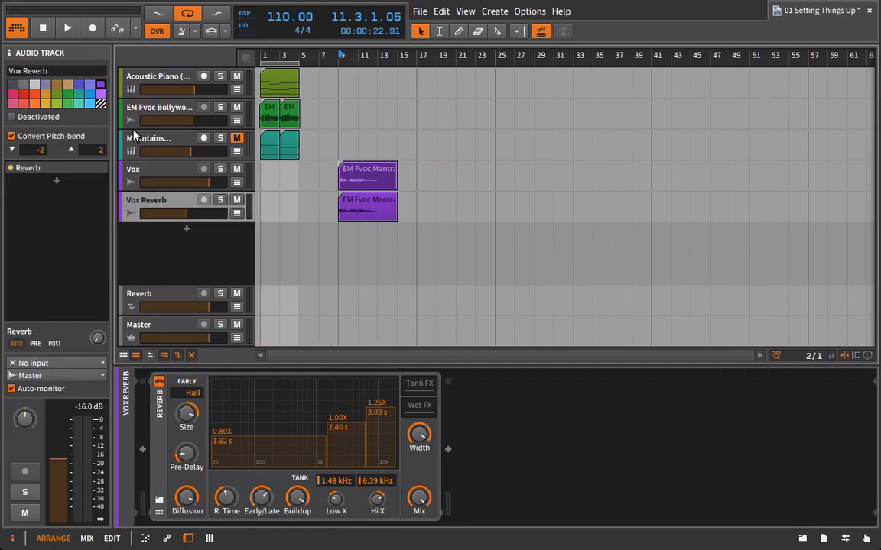
{"action": "left_click", "coordinate": [150, 177], "text": "shift"}
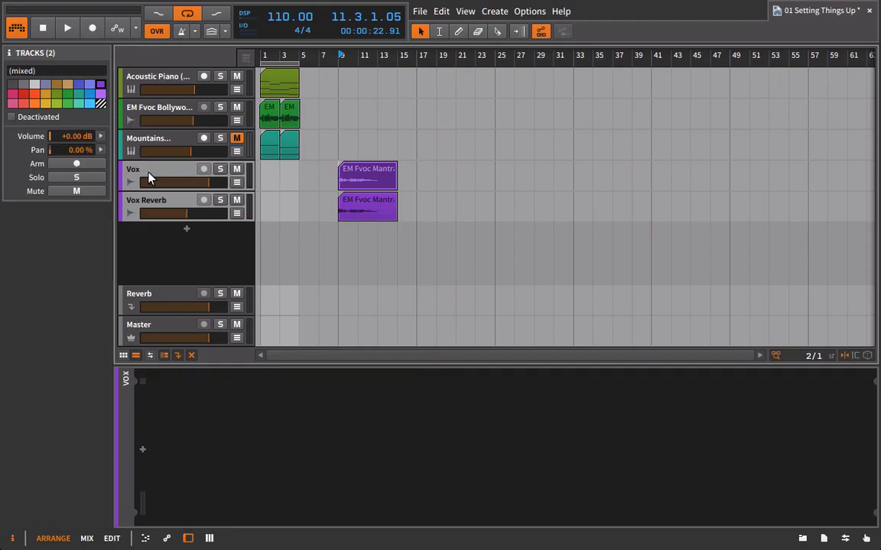
{"action": "key", "text": "ctrl+g"}
{"action": "left_click", "coordinate": [130, 182]}
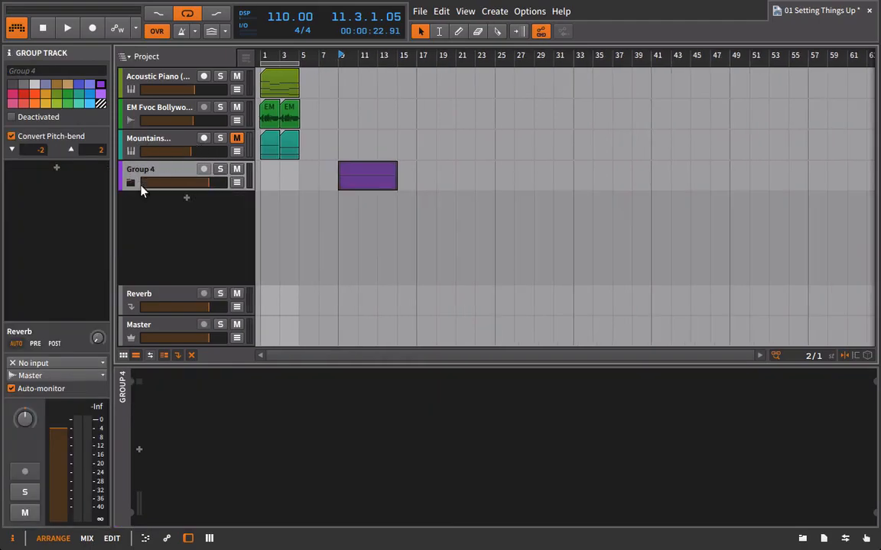
{"action": "left_click", "coordinate": [130, 183]}
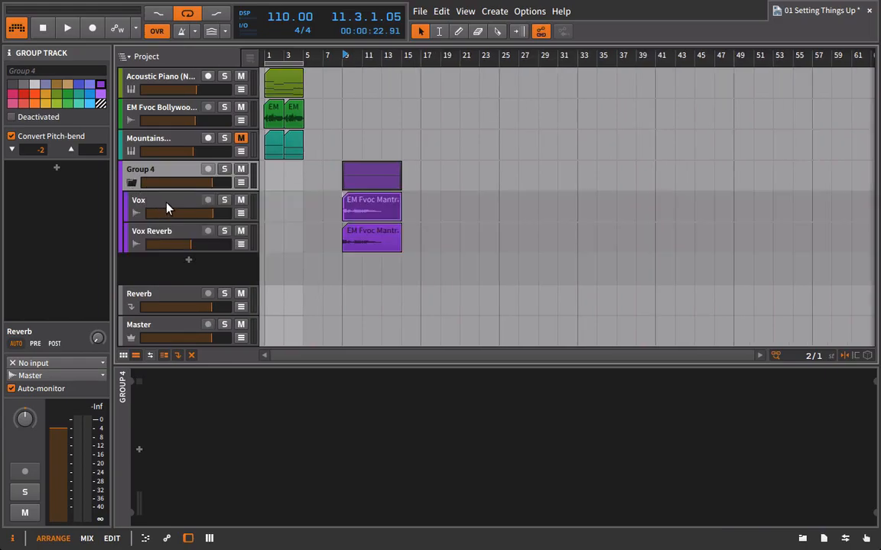
{"action": "left_click", "coordinate": [169, 226]}
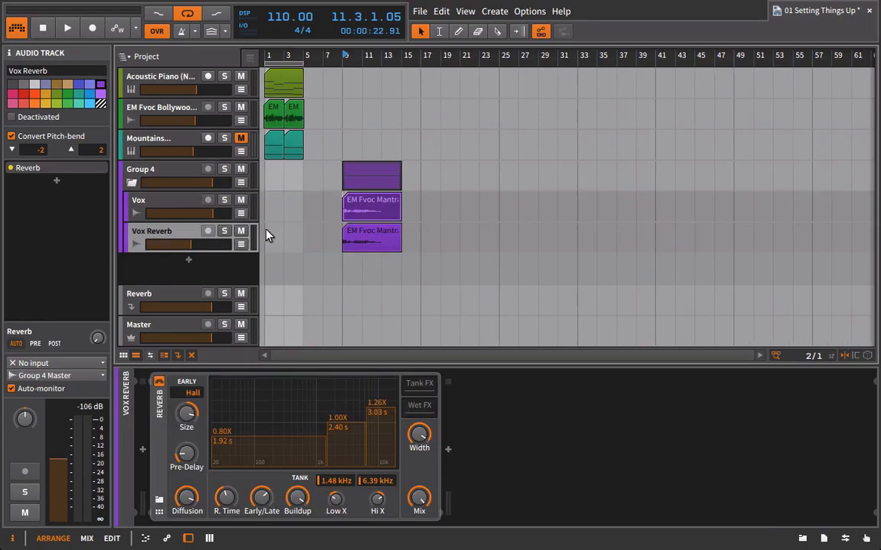
{"action": "left_click", "coordinate": [153, 204]}
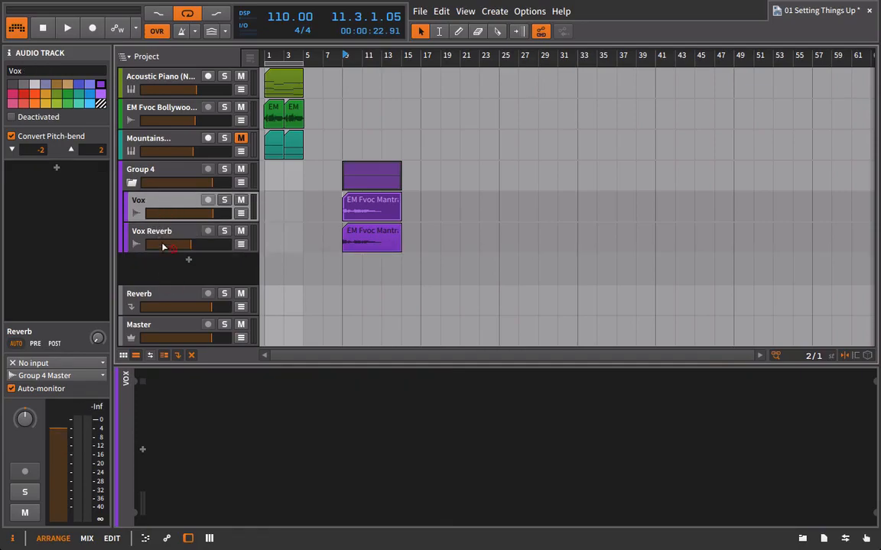
Move the Vox track out of the group and delete the group together with the Vox Reverb track
{"action": "left_click_drag", "start_coordinate": [148, 235], "coordinate": [139, 178]}
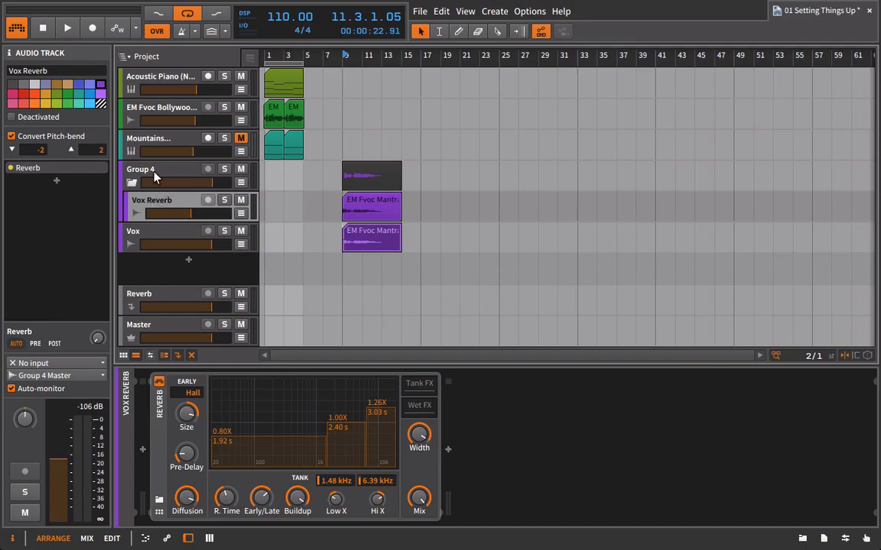
{"action": "left_click", "coordinate": [153, 175]}
{"action": "key", "text": "Delete"}
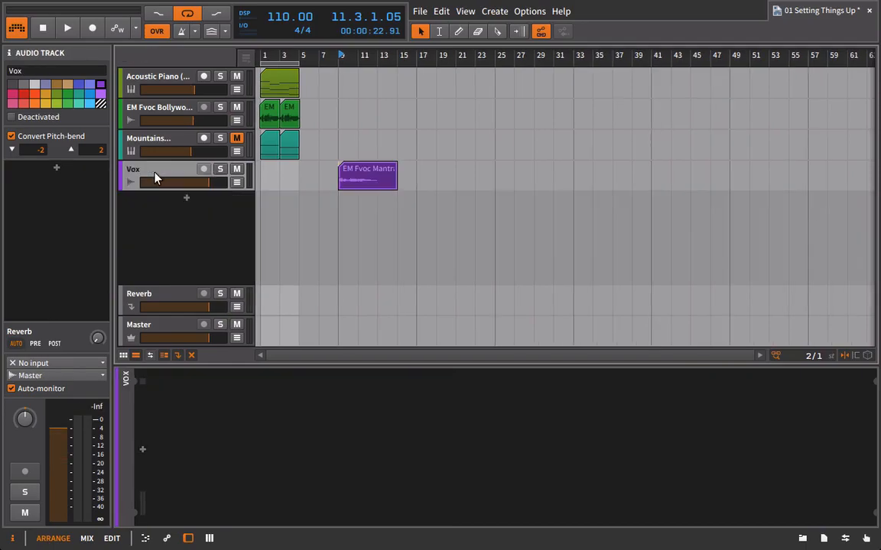
Find the FX Layer container among the Bitwig devices and add it to the Vox track
{"action": "left_click", "coordinate": [803, 539]}
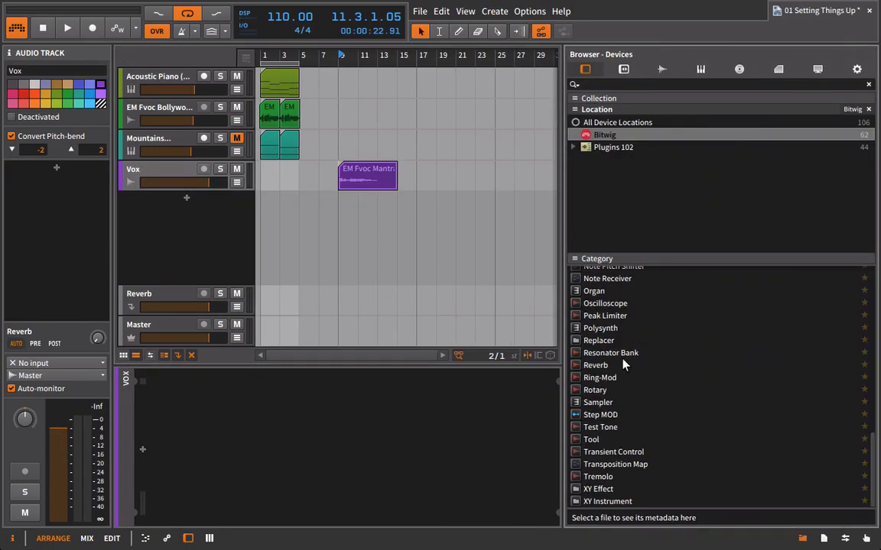
{"action": "scroll", "coordinate": [621, 370], "scroll_direction": "up", "scroll_amount": 8}
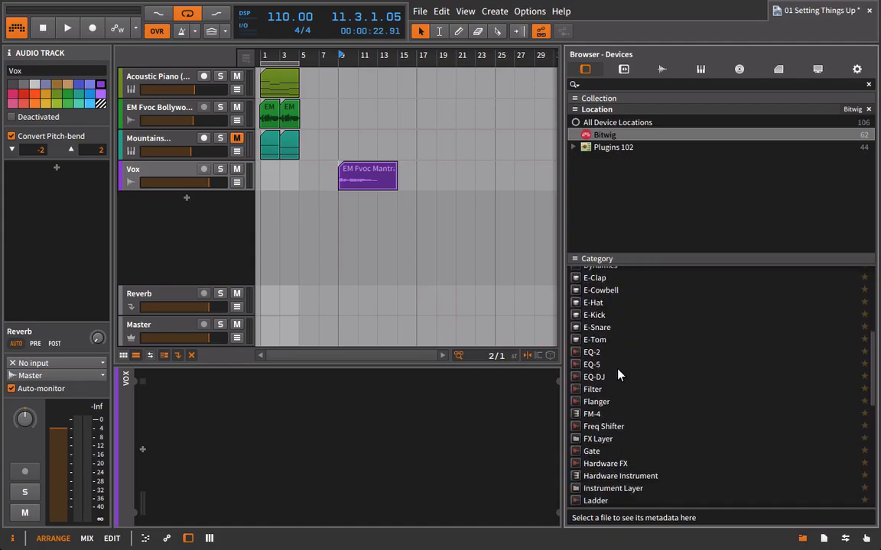
{"action": "left_click_drag", "start_coordinate": [590, 441], "coordinate": [190, 175]}
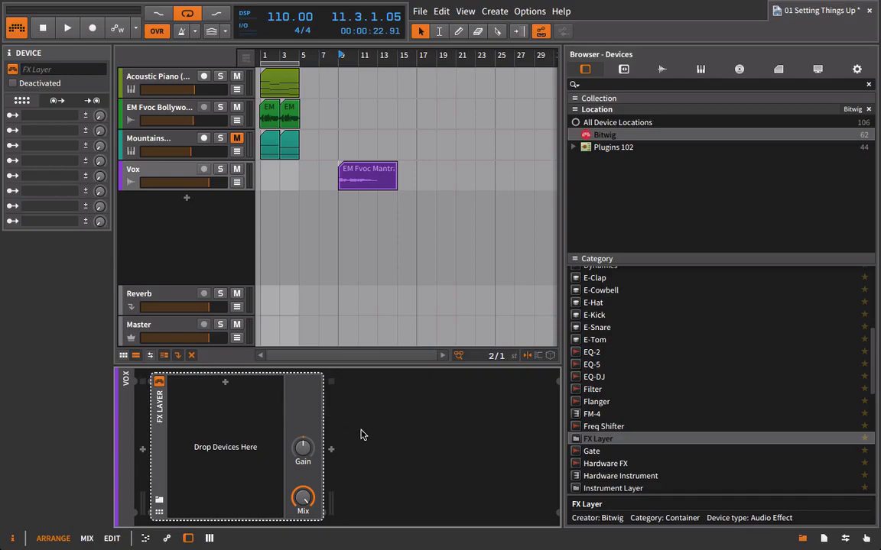
Add two Tool devices as separate layers inside the FX Layer and close the browser
{"action": "scroll", "coordinate": [638, 429], "scroll_direction": "down", "scroll_amount": 8}
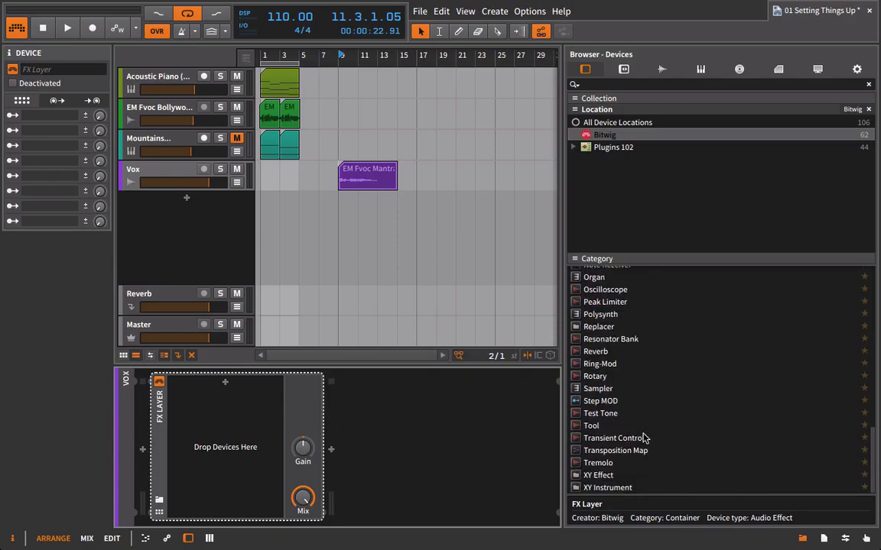
{"action": "left_click_drag", "start_coordinate": [585, 426], "coordinate": [227, 394]}
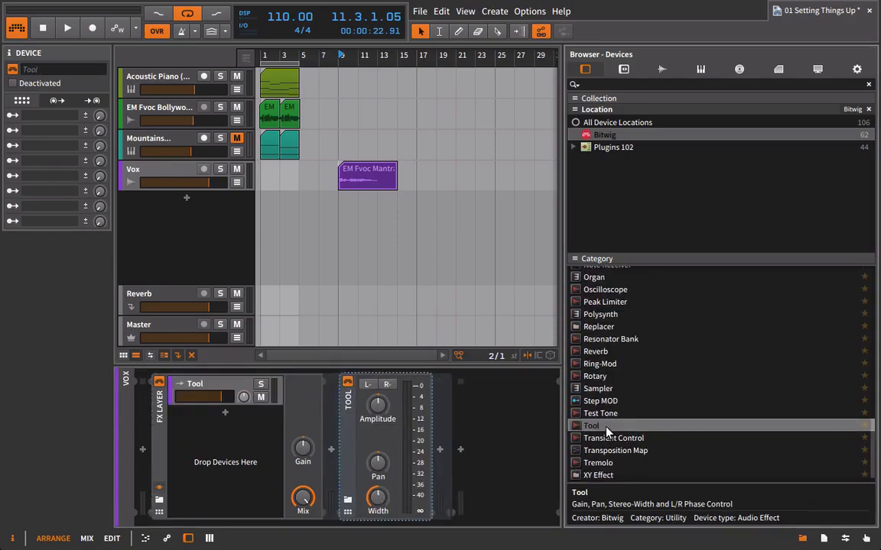
{"action": "left_click_drag", "start_coordinate": [607, 429], "coordinate": [226, 425]}
{"action": "left_click", "coordinate": [802, 538]}
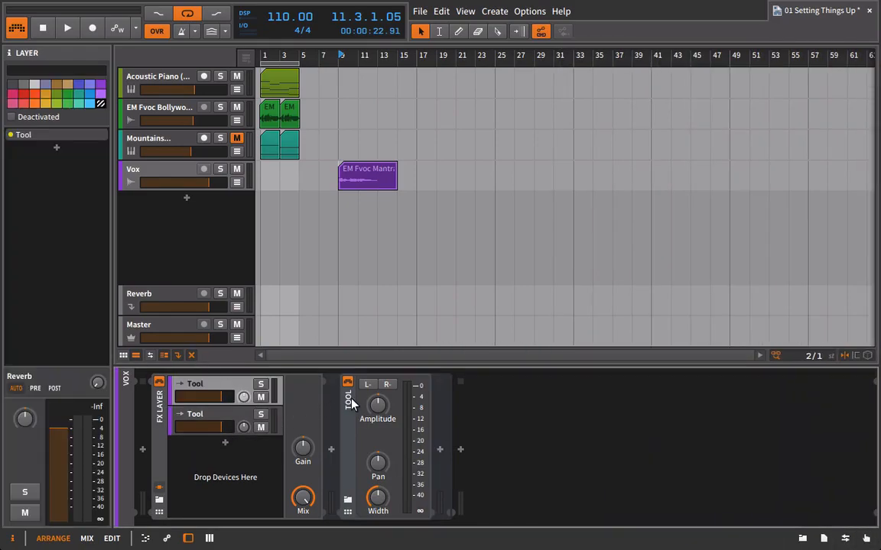
Name the FX Layer's first layer Vox Dry and its second layer Vox Reverb
{"action": "left_click", "coordinate": [60, 69]}
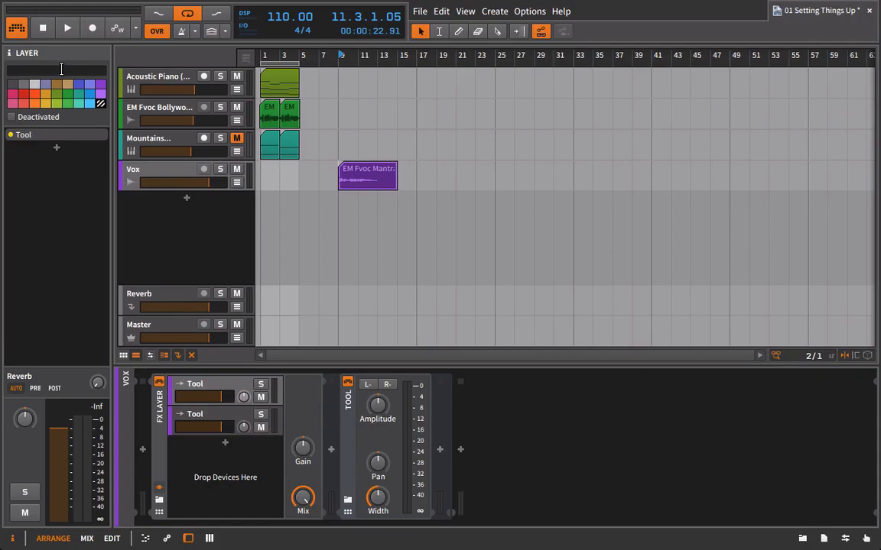
{"action": "type", "text": "Vox"}
{"action": "key", "text": "BackSpace"}
{"action": "key", "text": "BackSpace"}
{"action": "key", "text": "BackSpace"}
{"action": "type", "text": "Vox Fry"}
{"action": "key", "text": "BackSpace"}
{"action": "key", "text": "BackSpace"}
{"action": "key", "text": "BackSpace"}
{"action": "type", "text": "Dry"}
{"action": "left_click", "coordinate": [409, 419]}
{"action": "left_click", "coordinate": [64, 69]}
{"action": "type", "text": "Vox Reverb"}
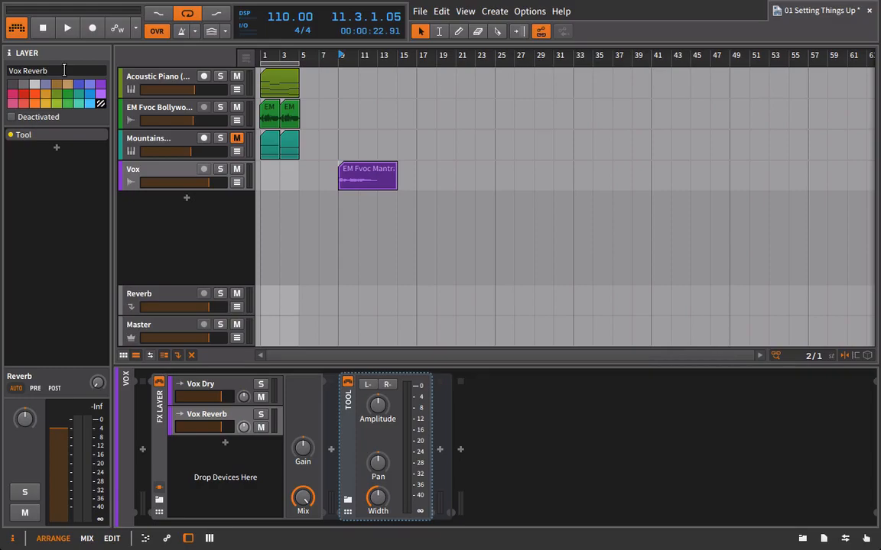
Copy the Reverb device from the Reverb effect track and paste it into the Vox track's FX Layer
{"action": "left_click", "coordinate": [145, 302]}
{"action": "right_click", "coordinate": [243, 426]}
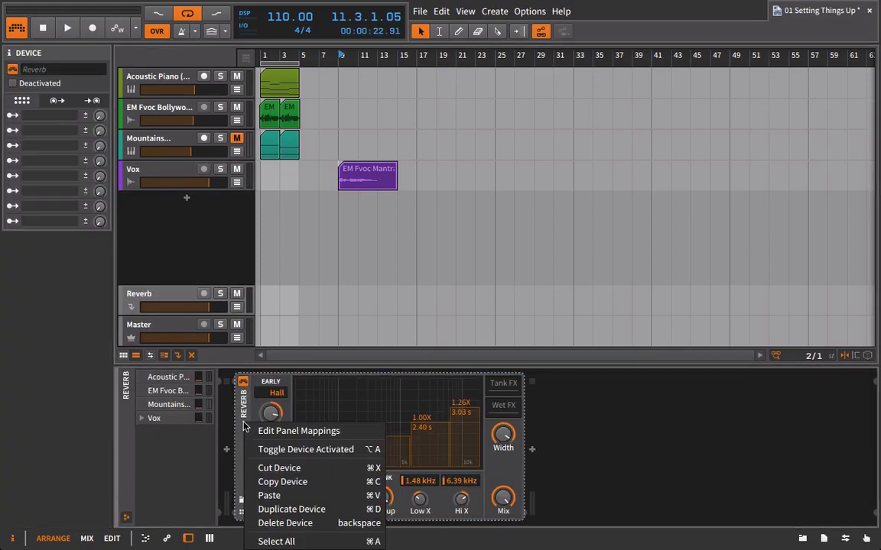
{"action": "left_click", "coordinate": [280, 482]}
{"action": "left_click", "coordinate": [164, 176]}
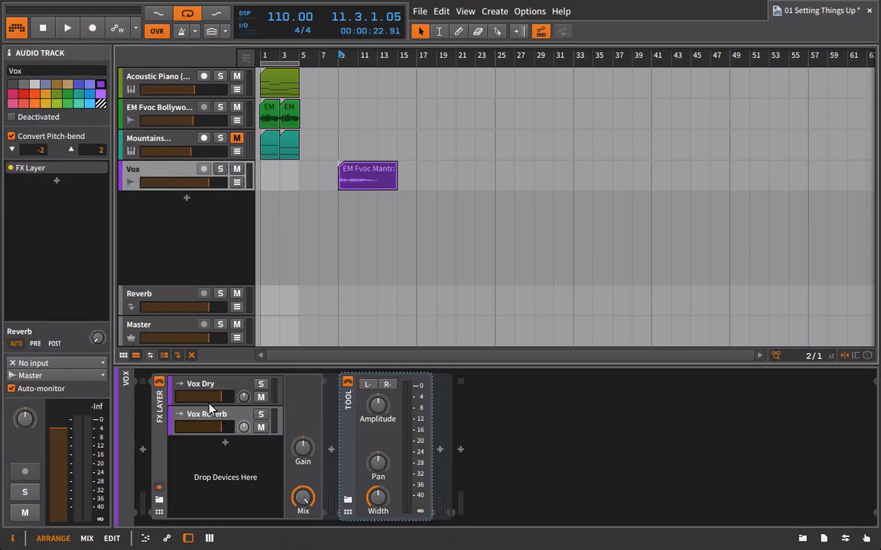
{"action": "left_click", "coordinate": [224, 416]}
{"action": "key", "text": "ctrl+v"}
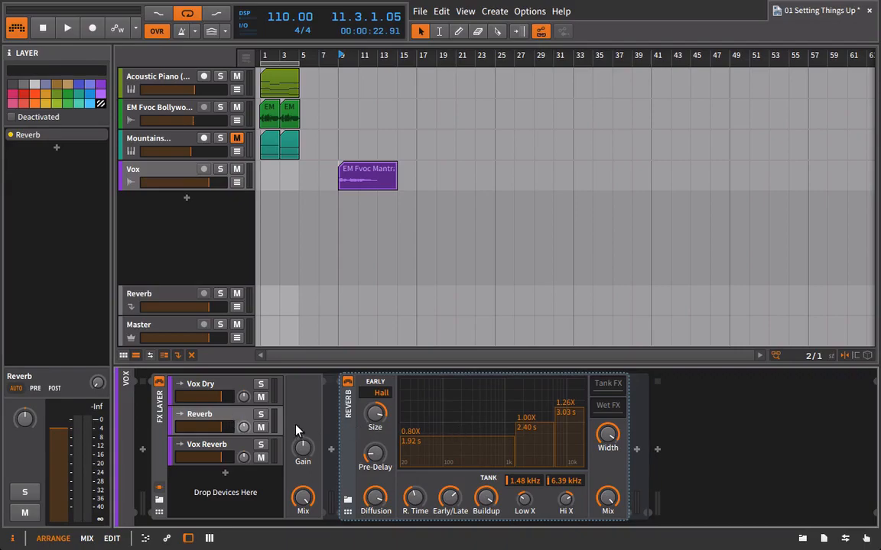
Delete the Vox Reverb layer holding the Tool device from the FX Layer
{"action": "left_click", "coordinate": [226, 451]}
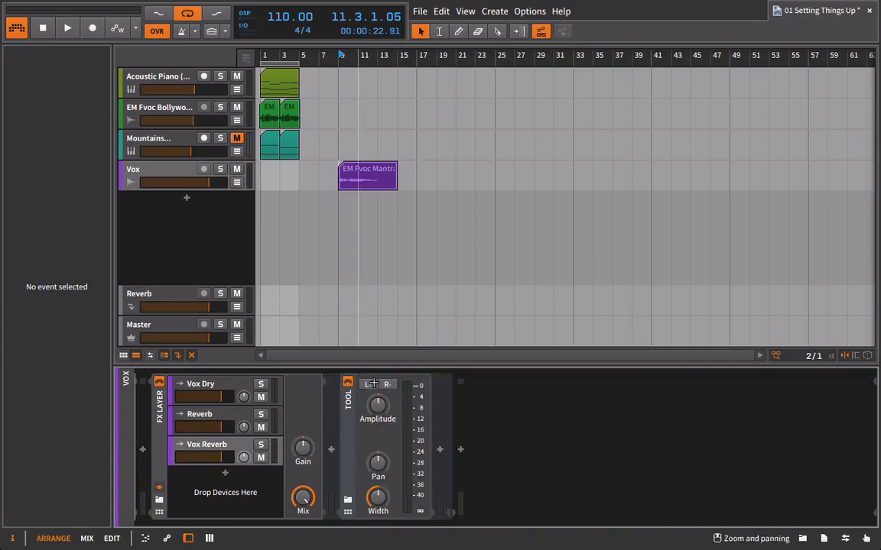
{"action": "left_click", "coordinate": [243, 447]}
{"action": "key", "text": "Delete"}
Lower the Reverb layer's volume and fine-tune it against the Vox Dry layer during playback
{"action": "left_click", "coordinate": [230, 416]}
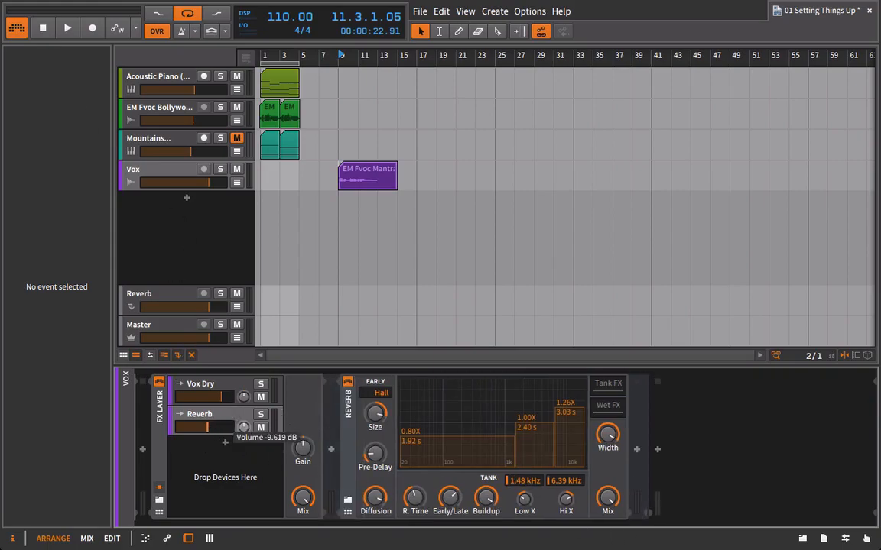
{"action": "key", "text": "space"}
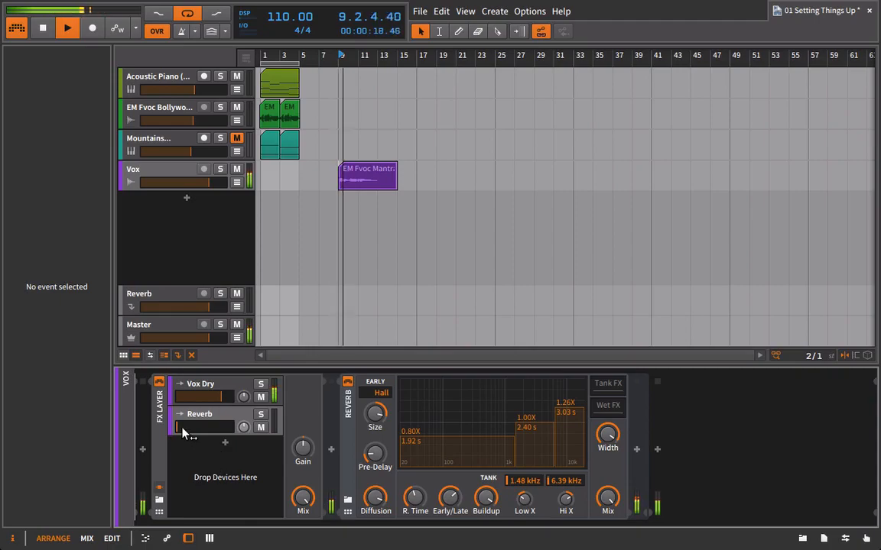
{"action": "mouse_move", "coordinate": [183, 433]}
{"action": "left_mouse_down"}
{"action": "mouse_move", "coordinate": [170, 433]}
{"action": "mouse_move", "coordinate": [198, 427]}
{"action": "left_mouse_up"}
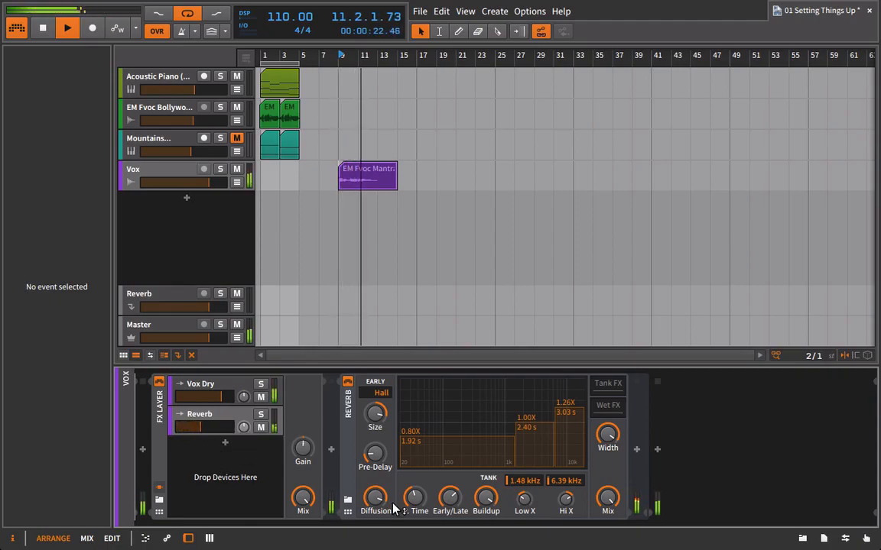
{"action": "mouse_move", "coordinate": [389, 502]}
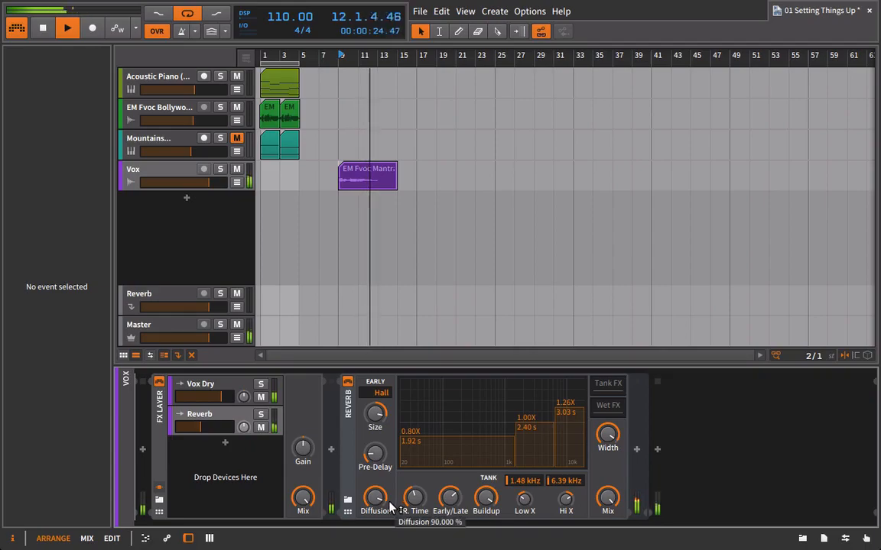
{"action": "key", "text": "space"}
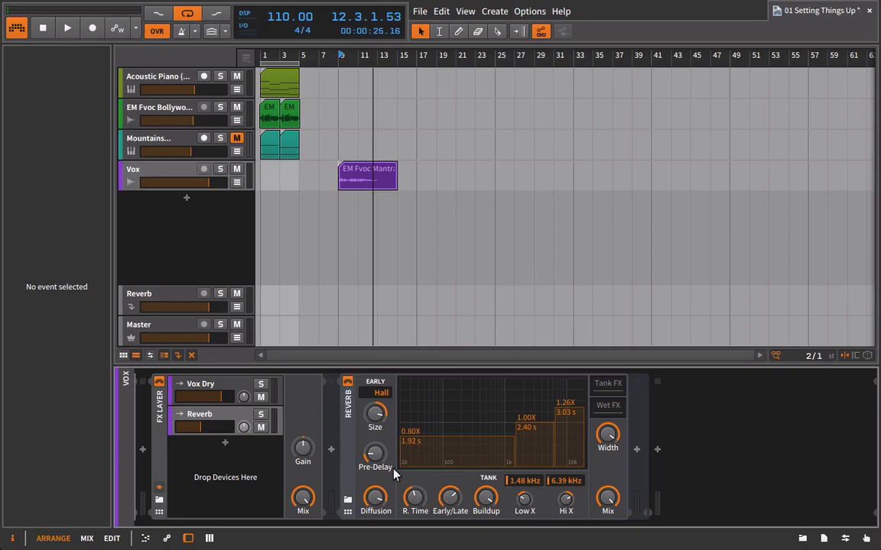
Insert the Bitwig Dynamics device ahead of the Reverb device in the wet layer
{"action": "left_click", "coordinate": [331, 449]}
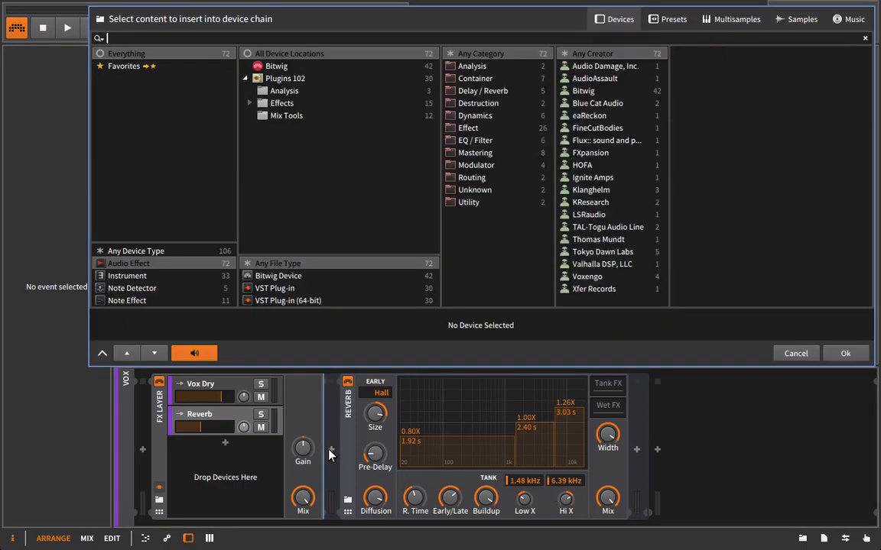
{"action": "left_click", "coordinate": [291, 78]}
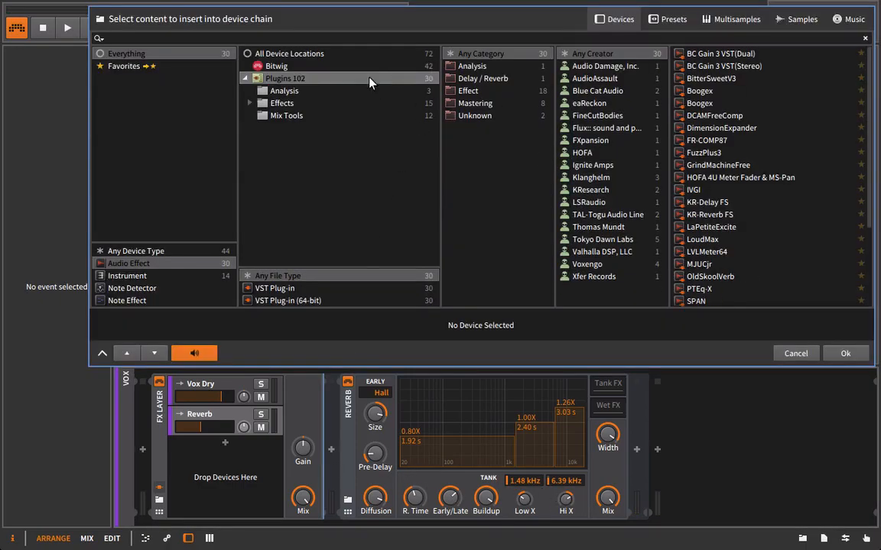
{"action": "left_click", "coordinate": [370, 67]}
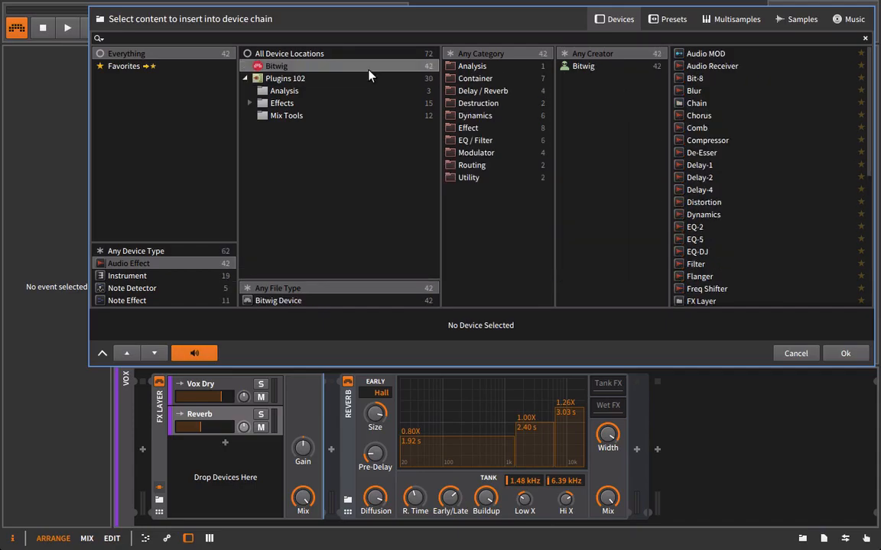
{"action": "left_click", "coordinate": [724, 217]}
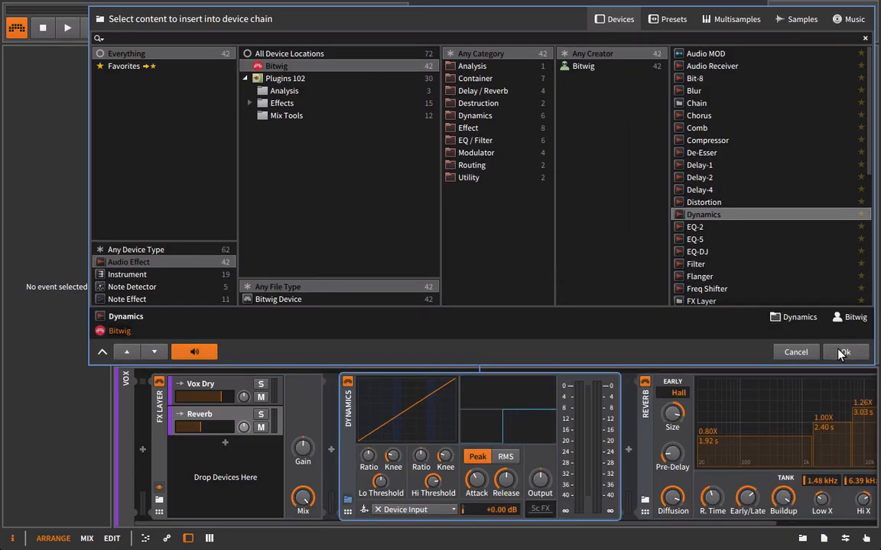
{"action": "left_click", "coordinate": [845, 353]}
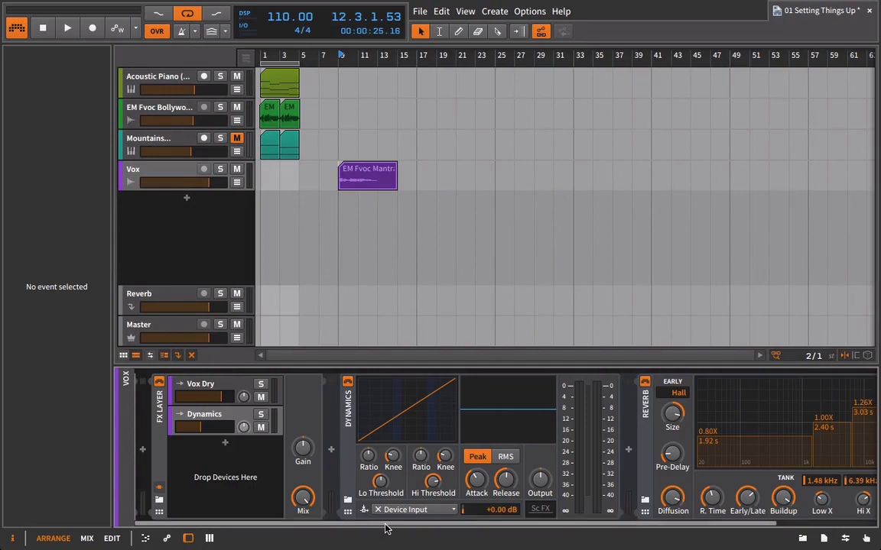
Review the layer's device chain and delete the Dynamics device from it
{"action": "left_click_drag", "start_coordinate": [384, 524], "coordinate": [486, 524]}
{"action": "left_click_drag", "start_coordinate": [428, 525], "coordinate": [269, 517]}
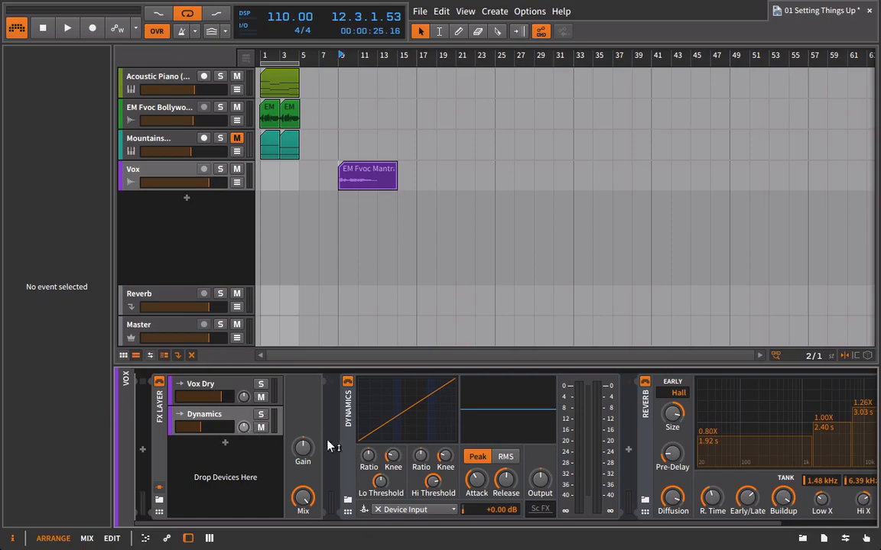
{"action": "left_click", "coordinate": [348, 409]}
{"action": "key", "text": "Delete"}
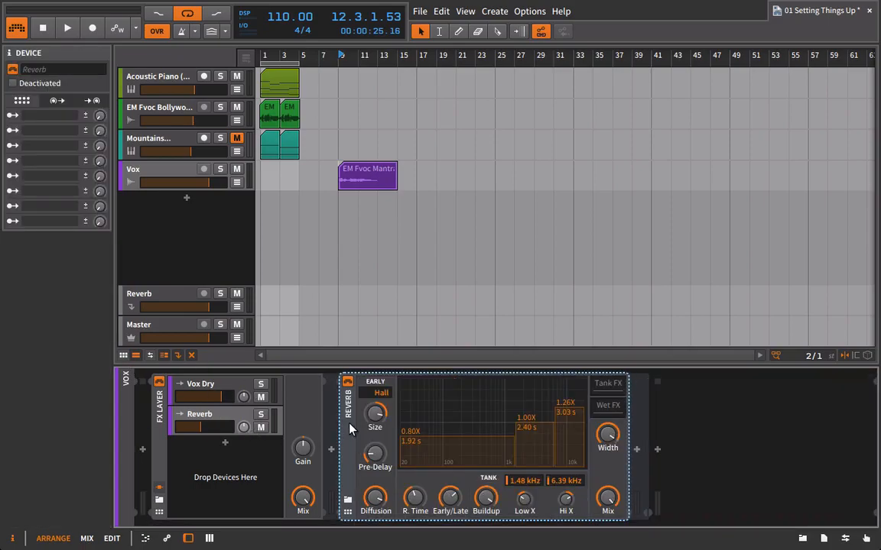
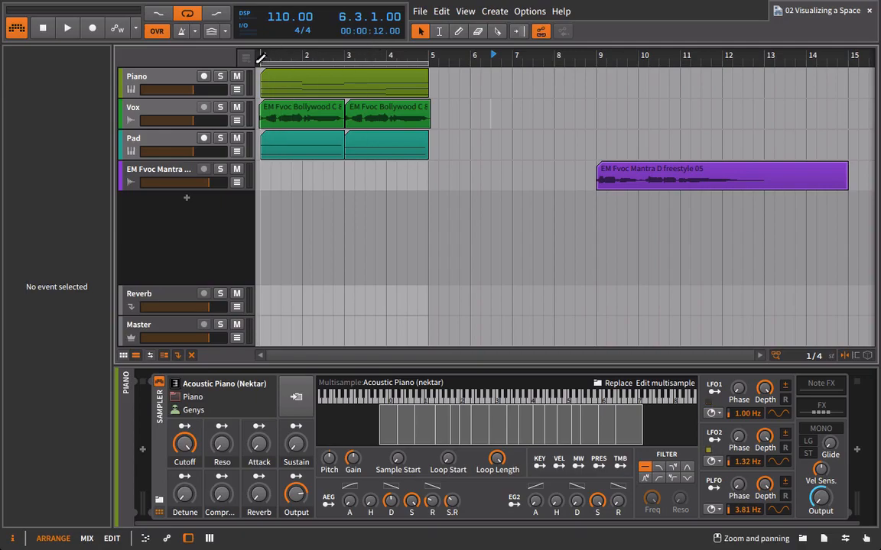
Return the playhead to the song's start and mute the Piano and Pad tracks to leave the Vox audible
{"action": "left_click", "coordinate": [166, 108]}
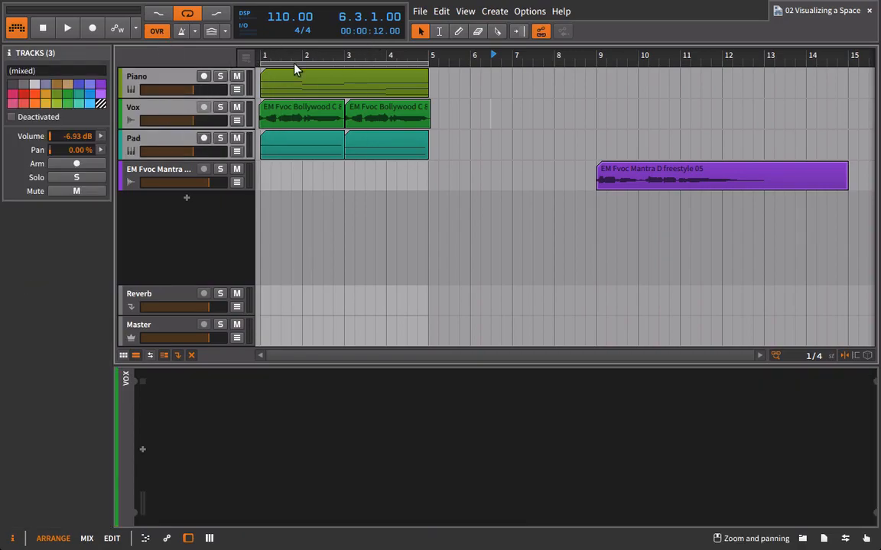
{"action": "key", "text": "Home"}
{"action": "left_click", "coordinate": [220, 108]}
{"action": "left_click", "coordinate": [221, 108]}
{"action": "left_click", "coordinate": [237, 137]}
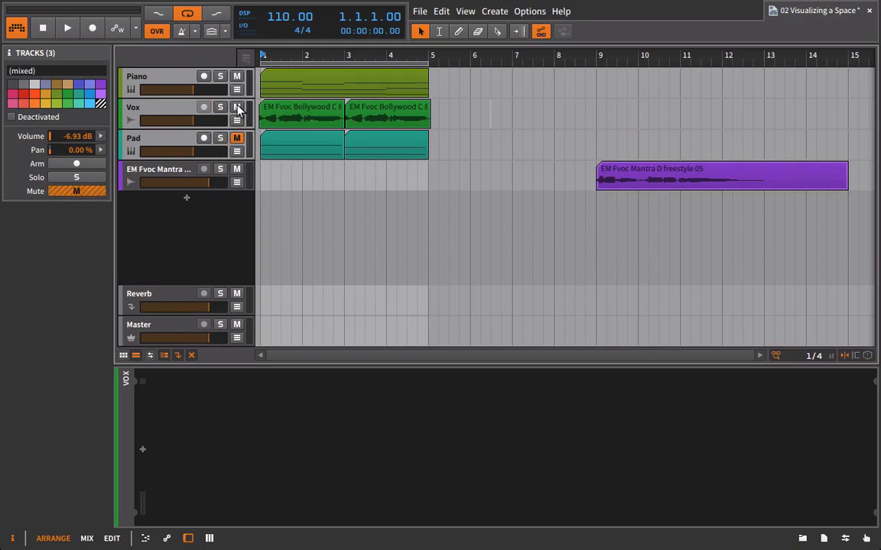
Raise the Vox track's volume to about -2.8 dB during playback
{"action": "key", "text": "space"}
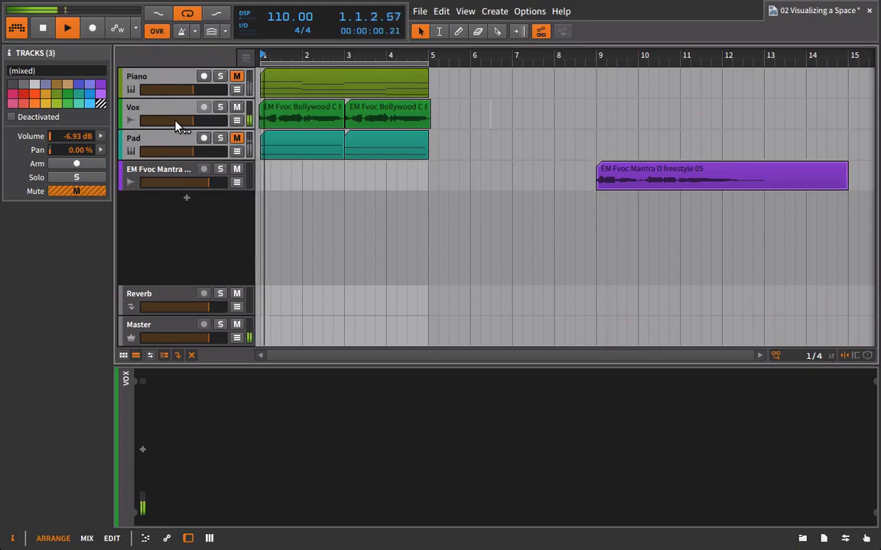
{"action": "left_click_drag", "start_coordinate": [192, 124], "coordinate": [201, 124]}
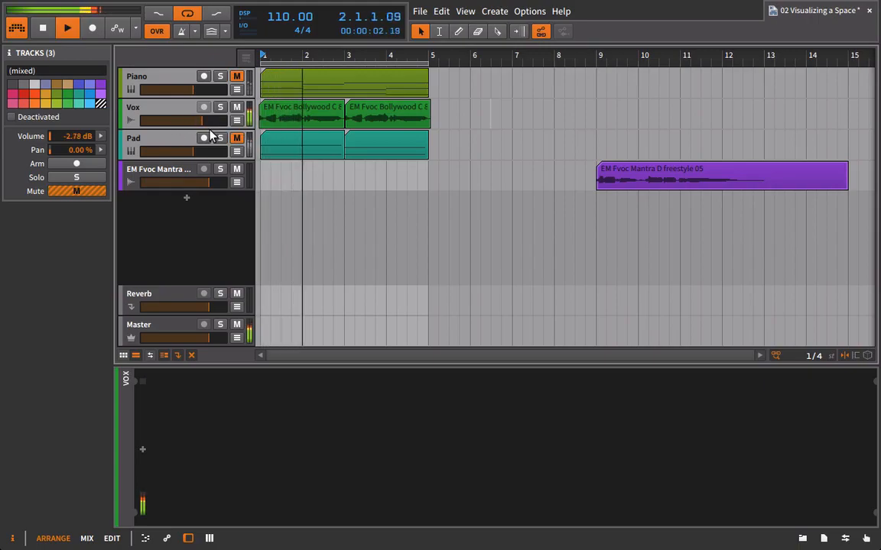
{"action": "key", "text": "space"}
Check the Reverb effect track's device, and raise the Vox track's Reverb send slightly during playback
{"action": "left_click", "coordinate": [159, 110]}
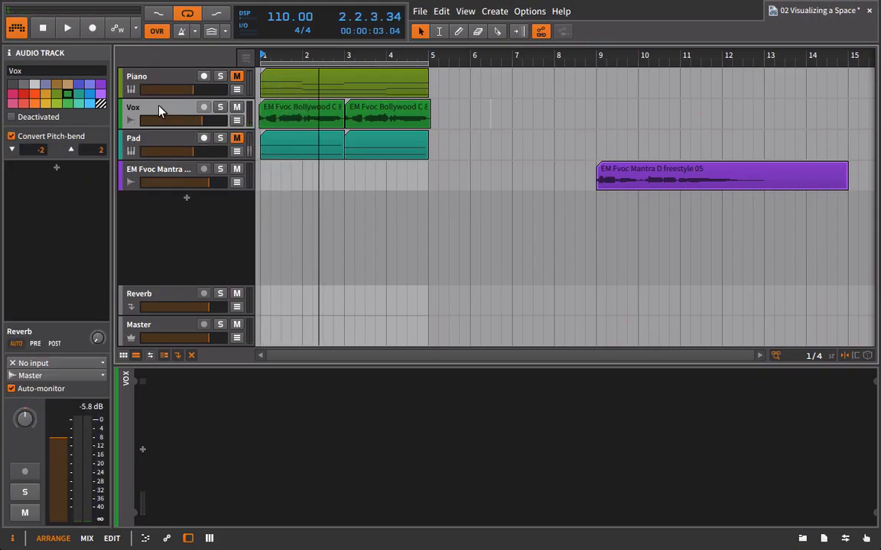
{"action": "left_click", "coordinate": [161, 305]}
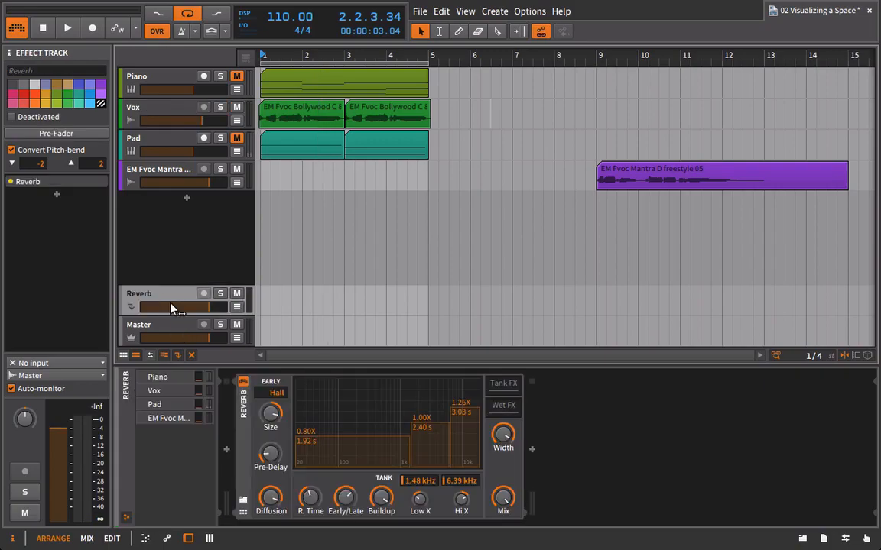
{"action": "left_click", "coordinate": [151, 113]}
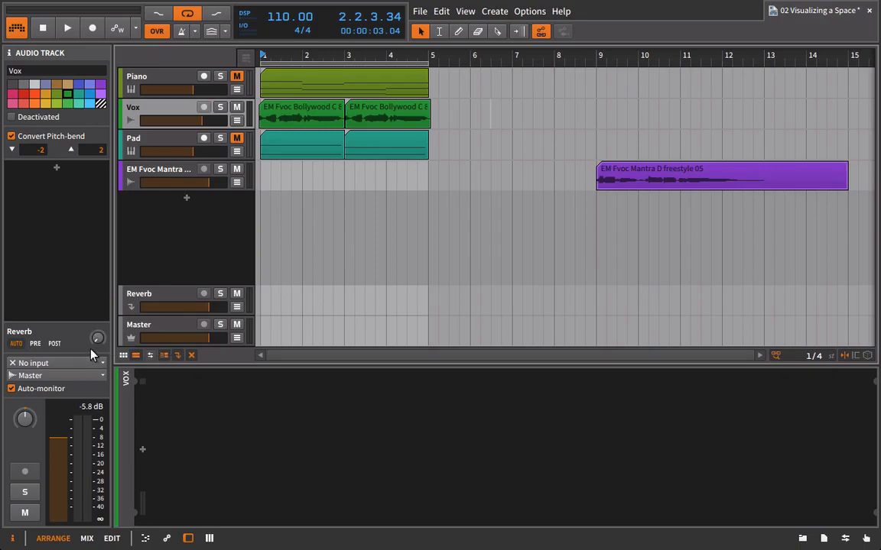
{"action": "key", "text": "space"}
{"action": "mouse_move", "coordinate": [92, 338]}
{"action": "left_mouse_down"}
{"action": "mouse_move", "coordinate": [93, 324]}
{"action": "mouse_move", "coordinate": [92, 336]}
{"action": "left_mouse_up"}
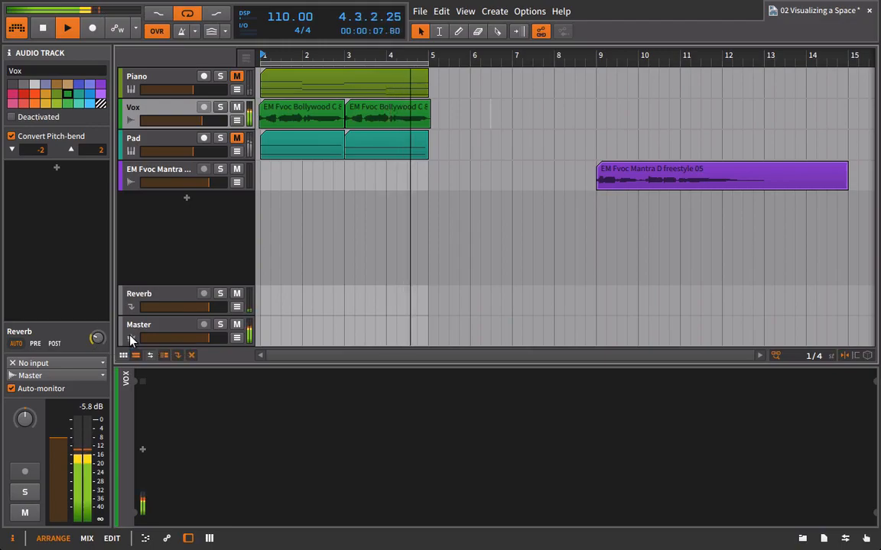
Compare the Vox with the Reverb track muted and unmuted, and fine-tune the Vox's Reverb send
{"action": "left_click", "coordinate": [236, 293]}
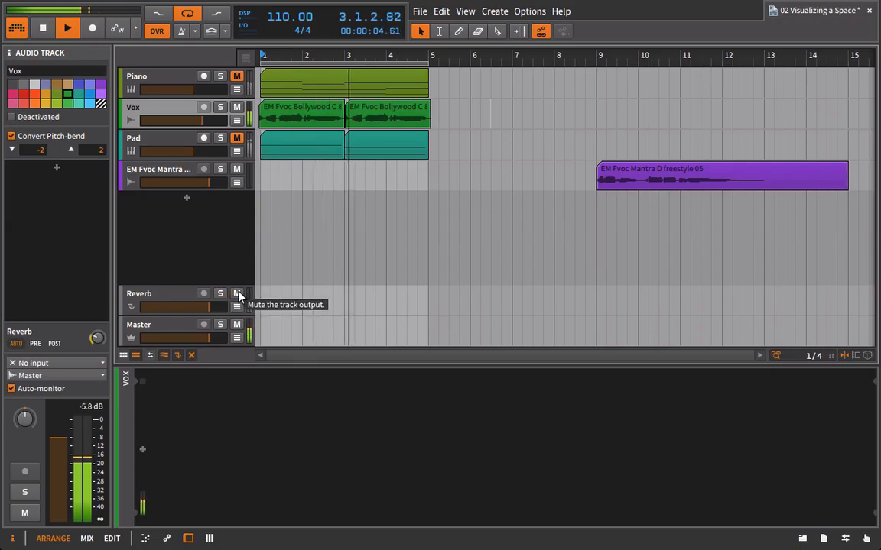
{"action": "left_click", "coordinate": [237, 293]}
{"action": "left_click_drag", "start_coordinate": [97, 338], "coordinate": [97, 343]}
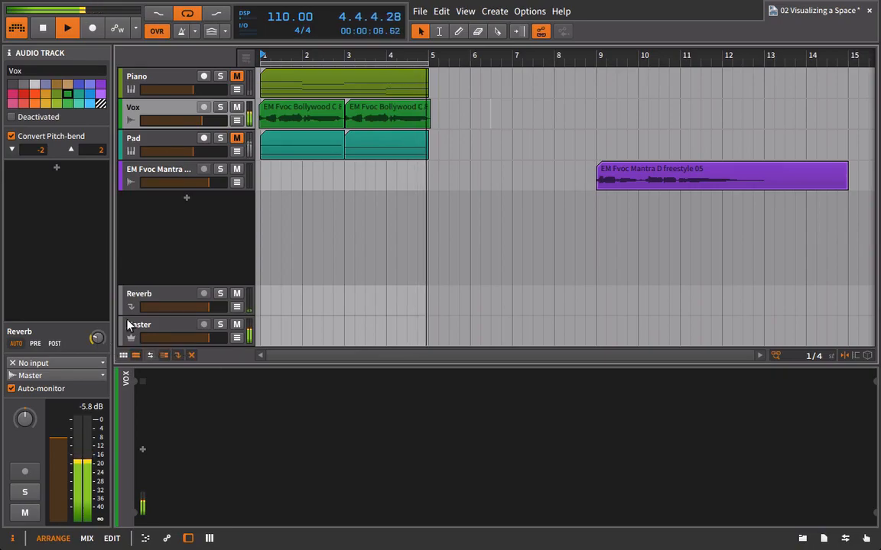
{"action": "key", "text": "space"}
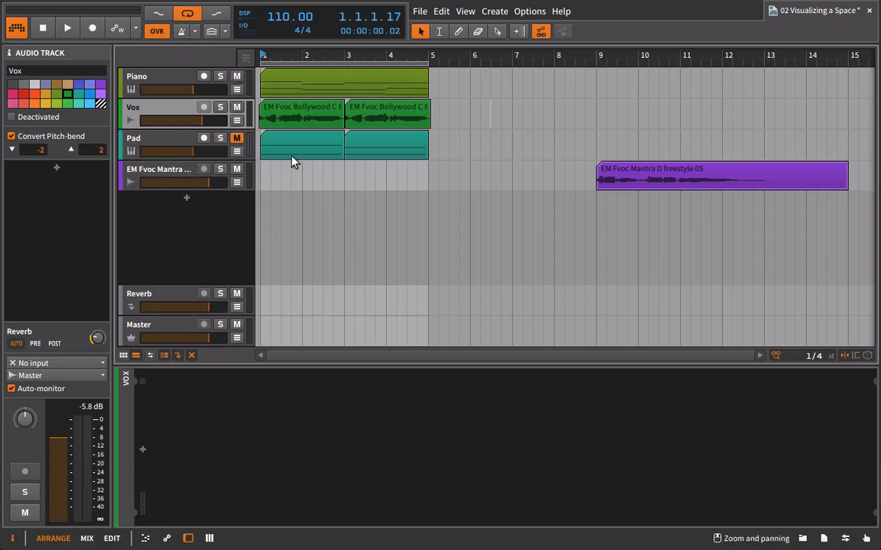
Bring the unmuted Piano's volume to about -7.6 dB against the Vox and pan it to the left
{"action": "key", "text": "space"}
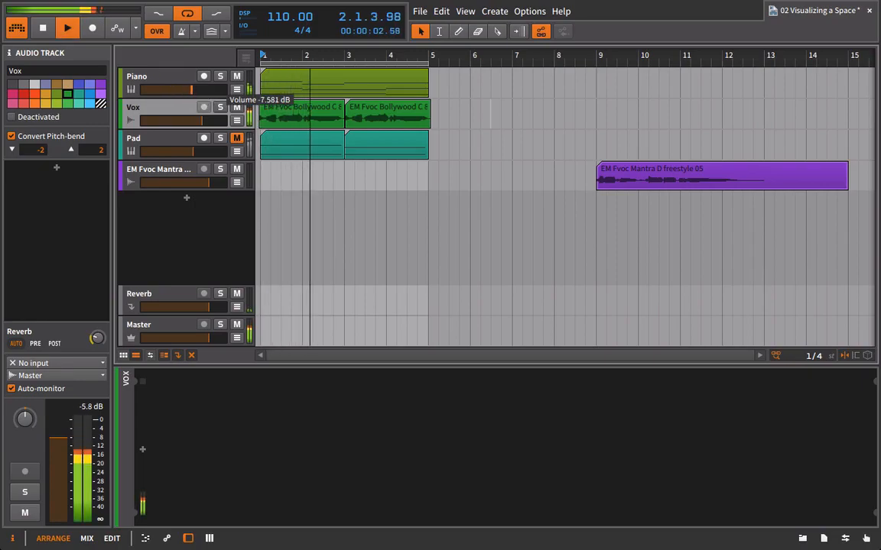
{"action": "left_click", "coordinate": [163, 82]}
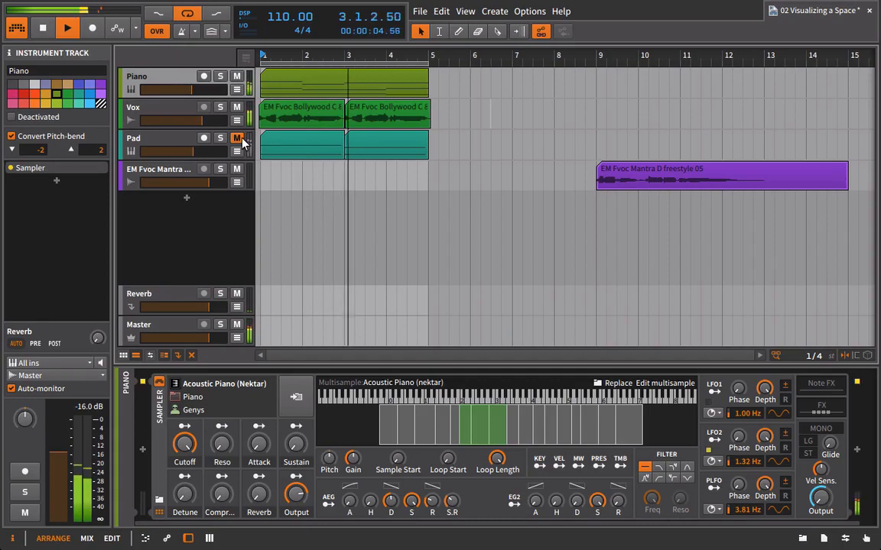
{"action": "key", "text": "space"}
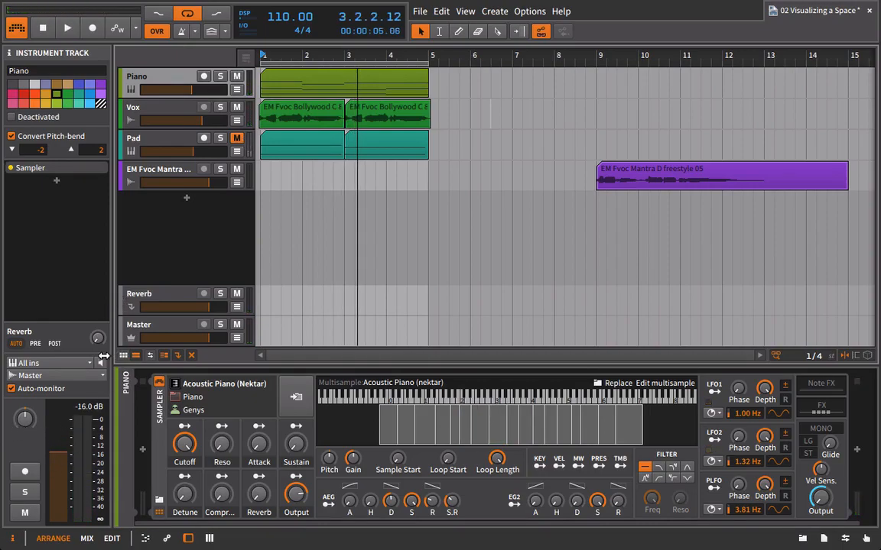
{"action": "key", "text": "space"}
{"action": "left_click_drag", "start_coordinate": [26, 420], "coordinate": [26, 437]}
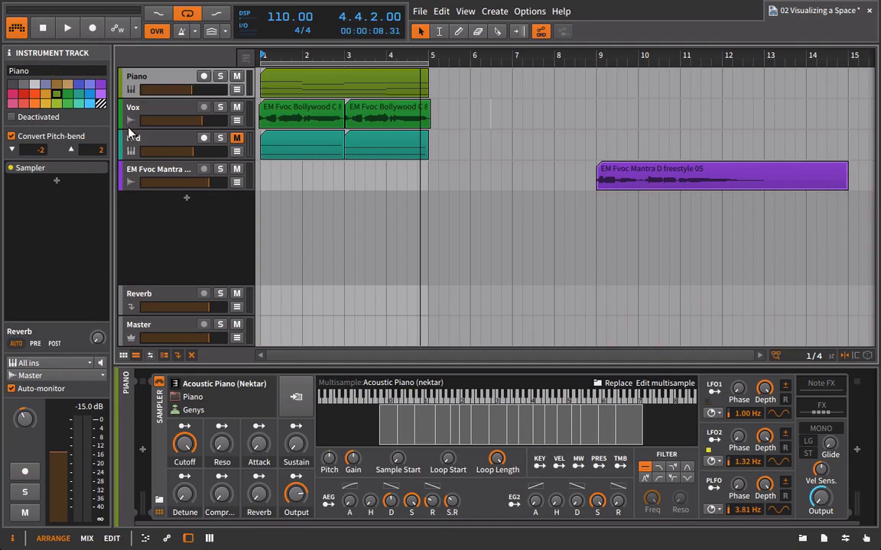
Set the Piano's Reverb send and lower its volume slightly, checking the mix with the Reverb track muted and unmuted
{"action": "key", "text": "space"}
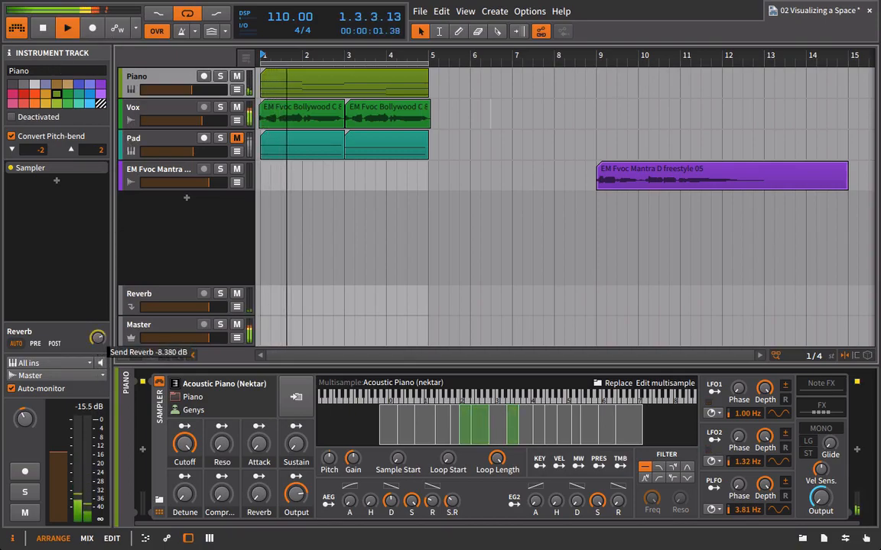
{"action": "left_click_drag", "start_coordinate": [99, 340], "coordinate": [99, 378]}
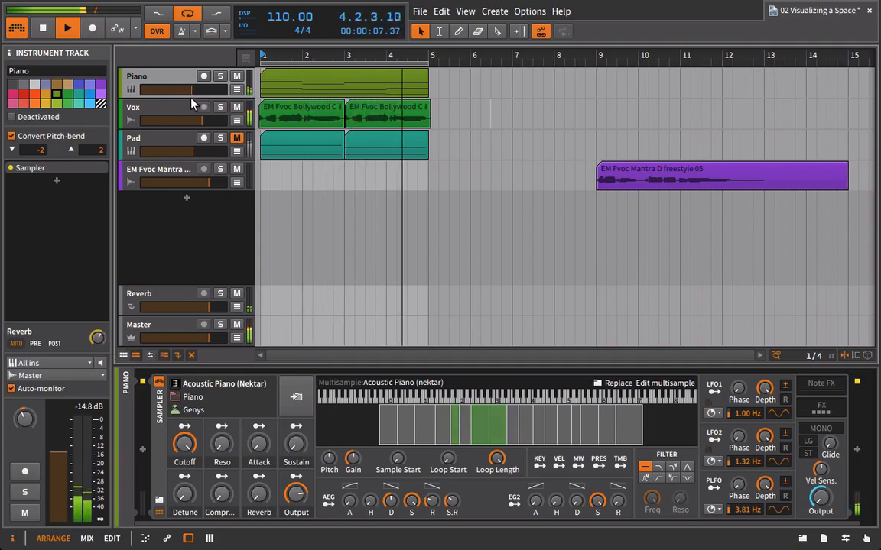
{"action": "left_click_drag", "start_coordinate": [192, 94], "coordinate": [188, 94]}
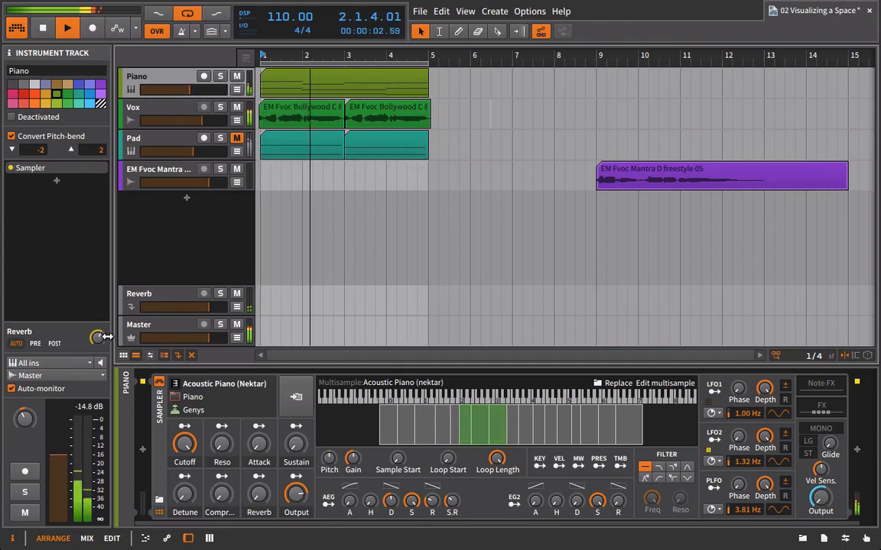
{"action": "left_click", "coordinate": [237, 294]}
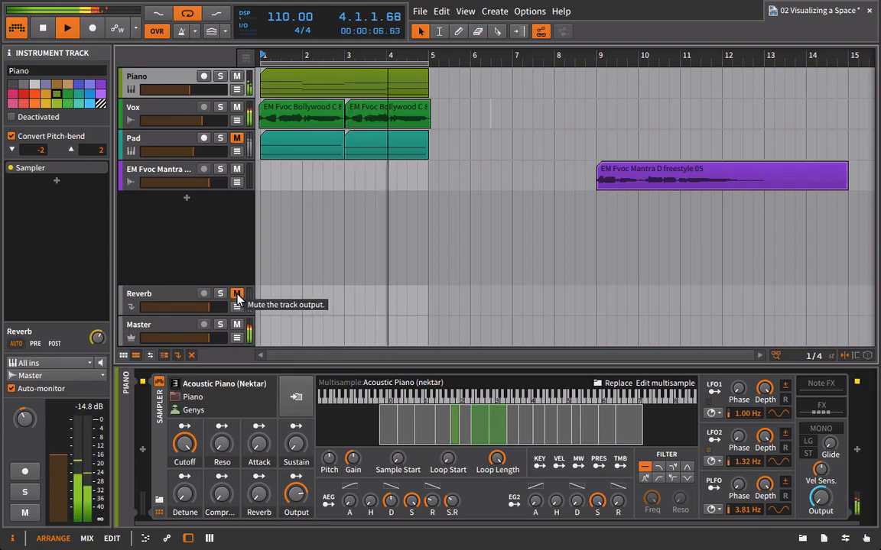
{"action": "left_click", "coordinate": [237, 296]}
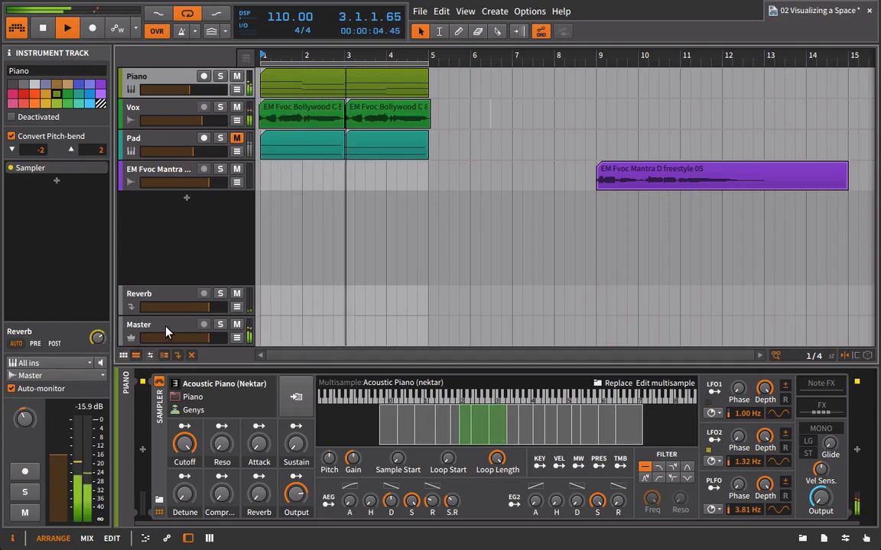
Solo the Piano, compare it with and without the Reverb track, and fine-tune its Reverb send
{"action": "left_click", "coordinate": [220, 77]}
{"action": "key", "text": "space"}
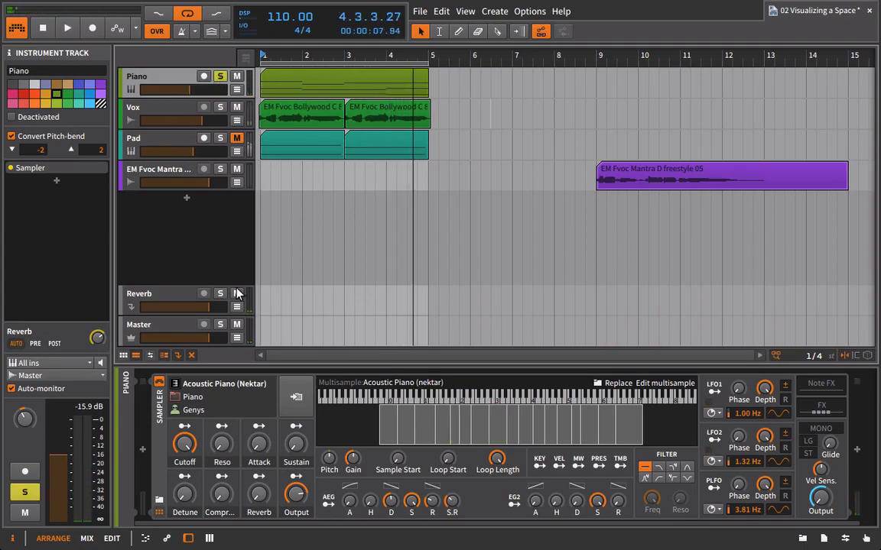
{"action": "key", "text": "space"}
{"action": "left_click", "coordinate": [238, 294]}
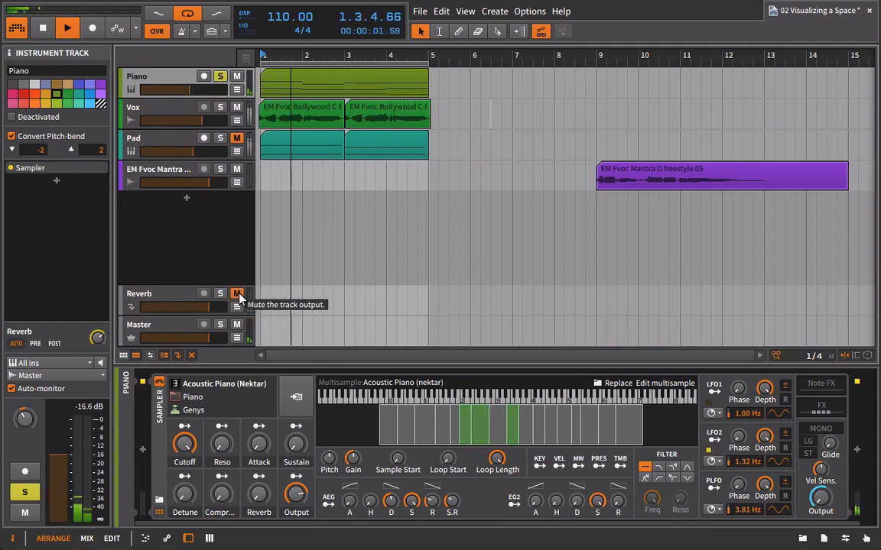
{"action": "left_click", "coordinate": [238, 294]}
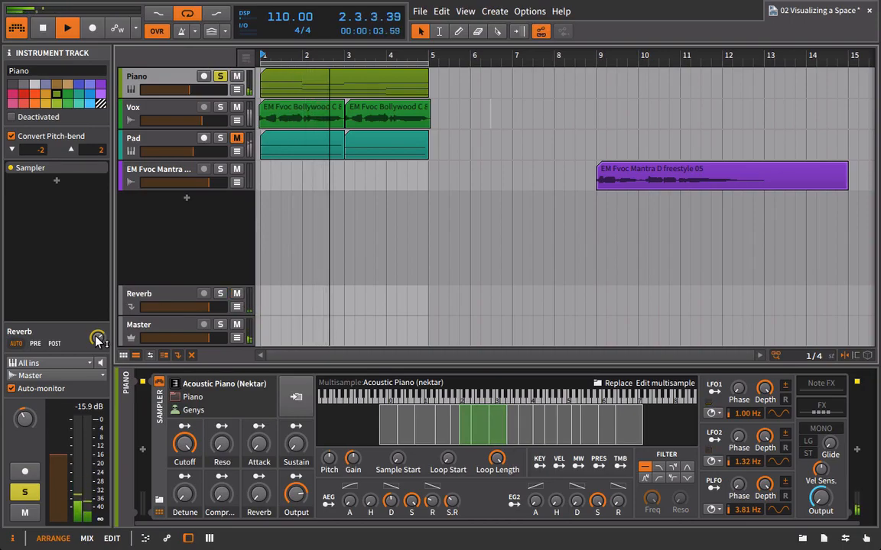
{"action": "left_click_drag", "start_coordinate": [97, 337], "coordinate": [97, 339]}
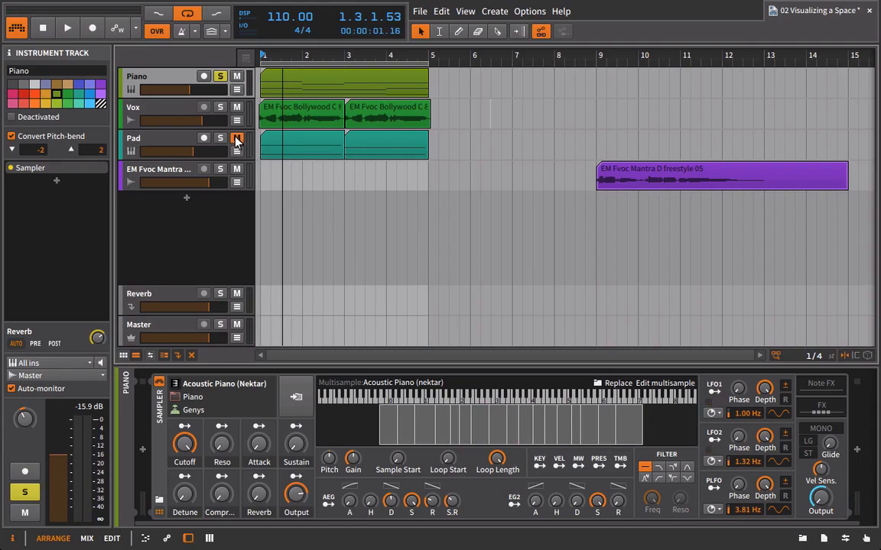
Unmute the Pad track and lower its volume well below the Piano and Vox during playback
{"action": "left_click", "coordinate": [174, 139]}
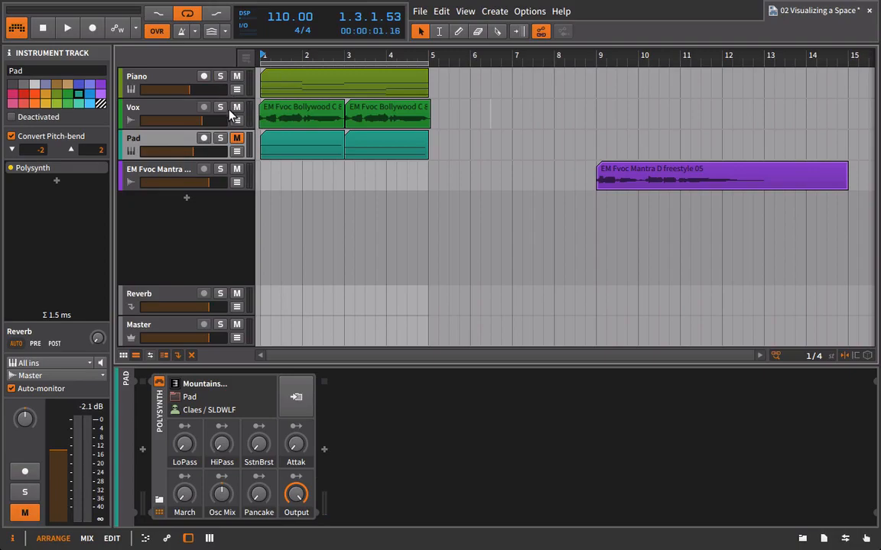
{"action": "left_click", "coordinate": [237, 141]}
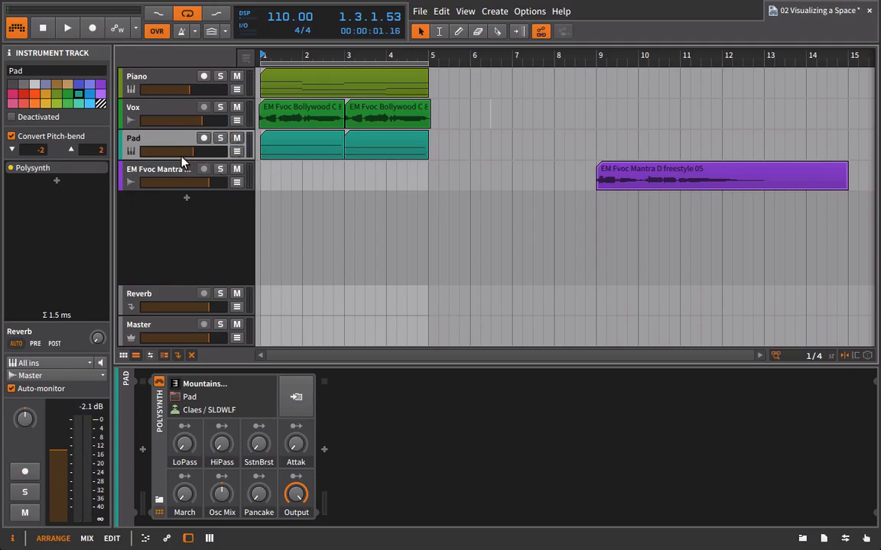
{"action": "key", "text": "space"}
{"action": "left_click_drag", "start_coordinate": [187, 153], "coordinate": [165, 152]}
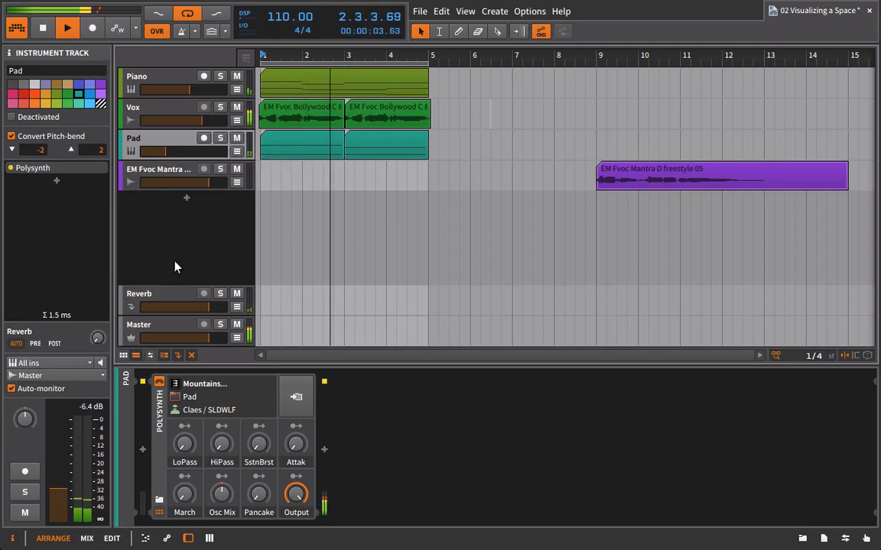
Pan the Pad slightly to the right and fine-tune its volume in the mix
{"action": "left_click_drag", "start_coordinate": [26, 417], "coordinate": [25, 408]}
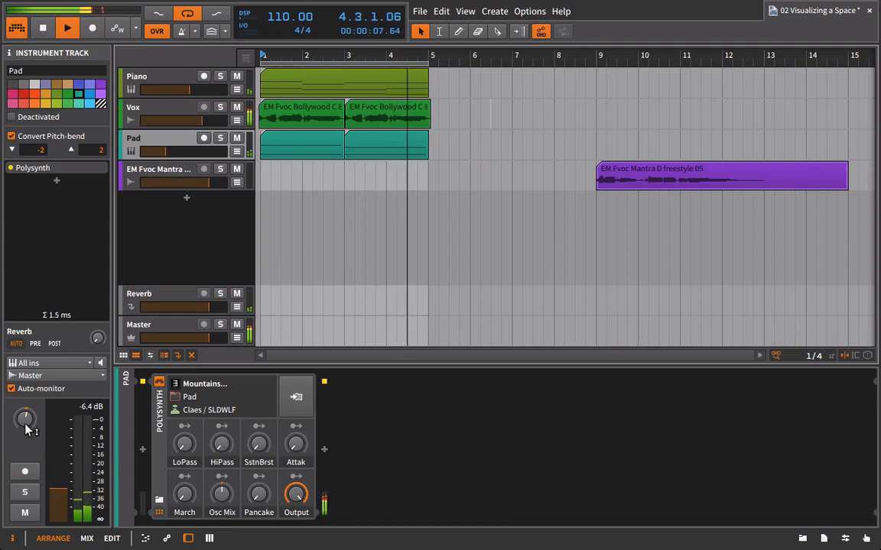
{"action": "left_click_drag", "start_coordinate": [161, 152], "coordinate": [163, 152]}
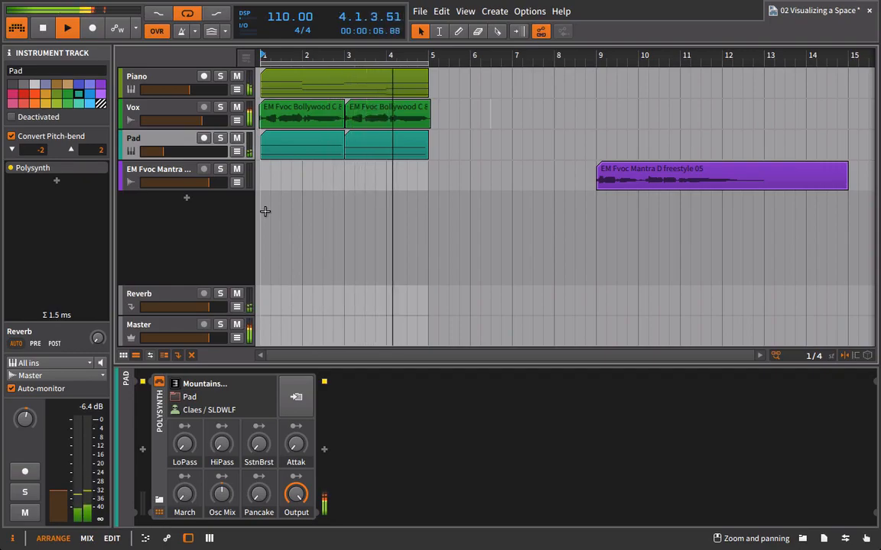
{"action": "key", "text": "space"}
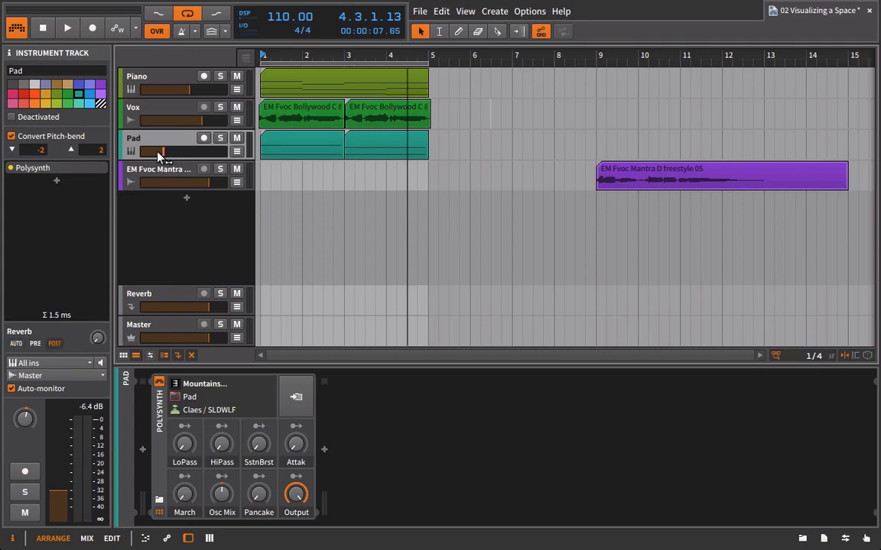
Solo the Pad and raise its post-fader Reverb send strongly during playback
{"action": "left_click", "coordinate": [220, 140]}
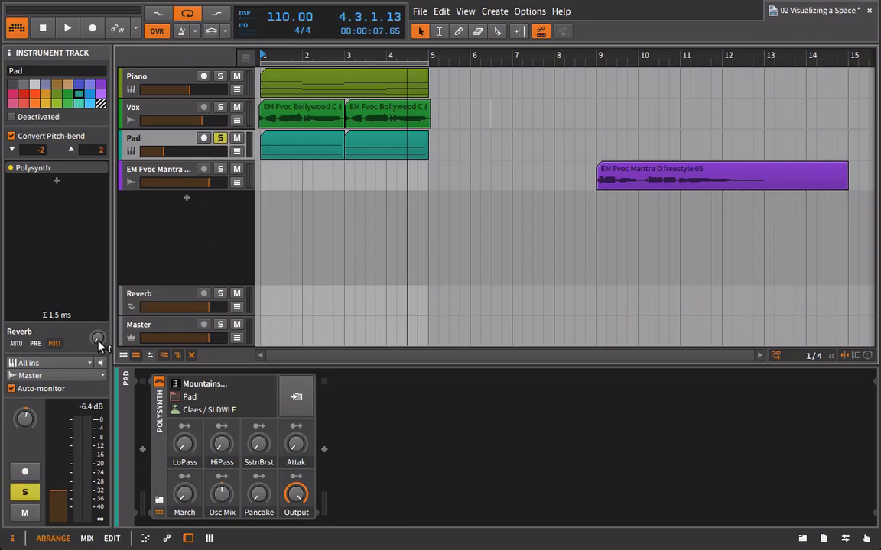
{"action": "key", "text": "space"}
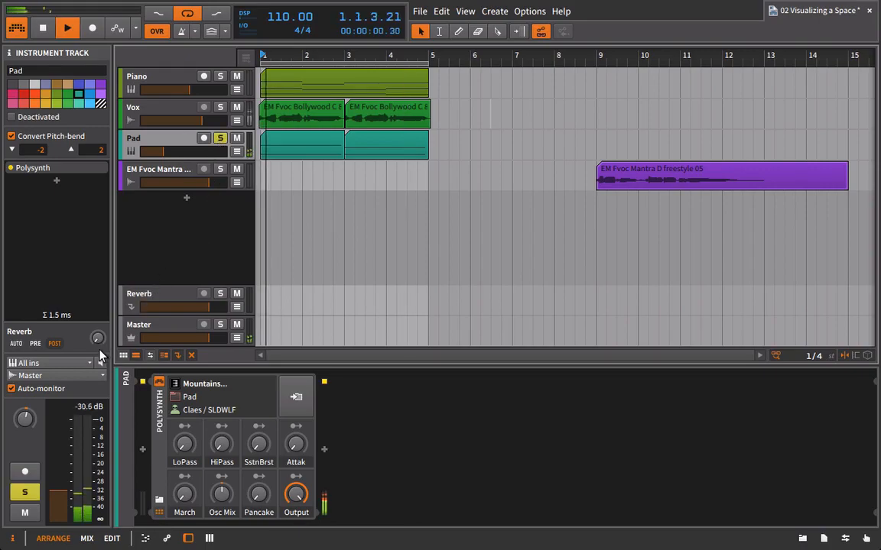
{"action": "left_click_drag", "start_coordinate": [98, 341], "coordinate": [98, 279]}
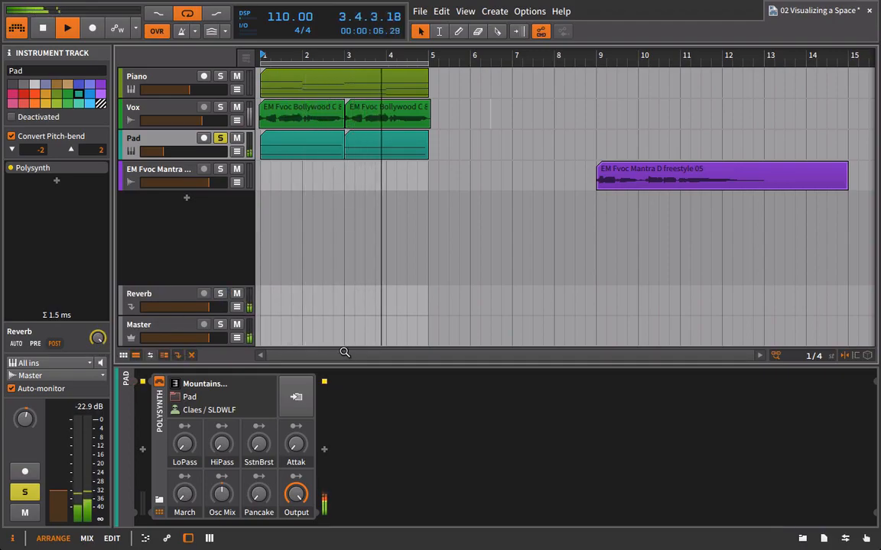
Switch the Pad's Reverb send to pre-fader and lower the send to about -6.1 dB
{"action": "left_click", "coordinate": [35, 343]}
{"action": "key", "text": "space"}
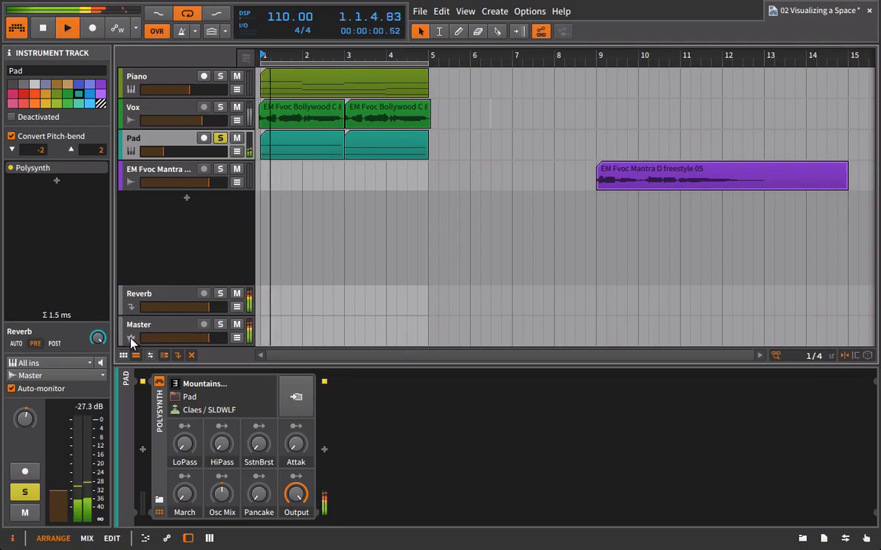
{"action": "key", "text": "space"}
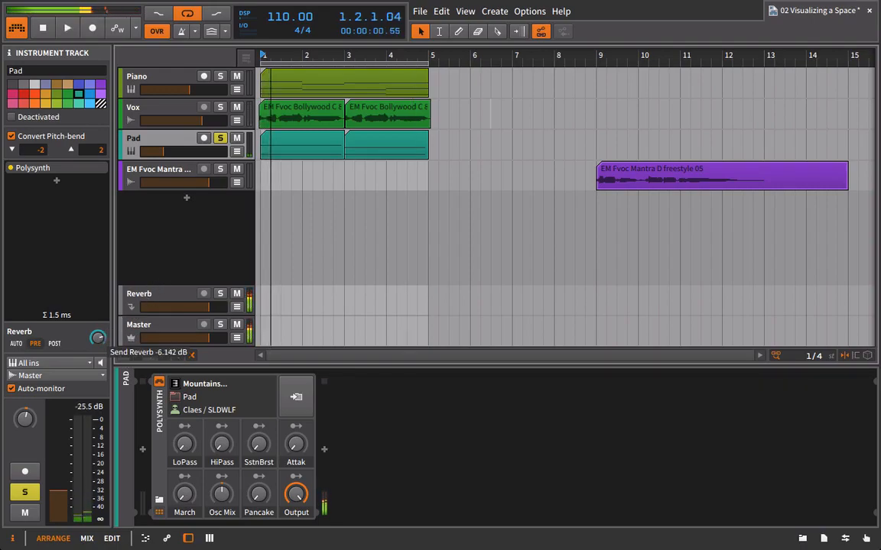
Unsolo the Pad during playback and rebalance it at about -33.6 dB with a readjusted Reverb send against a slightly quieter Vox
{"action": "left_click", "coordinate": [222, 139]}
{"action": "key", "text": "space"}
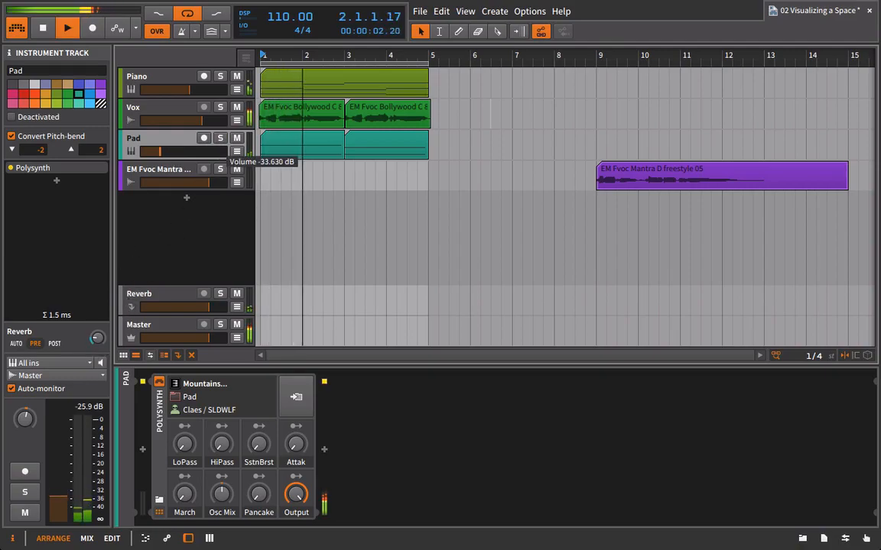
{"action": "mouse_move", "coordinate": [97, 338]}
{"action": "left_click_drag", "start_coordinate": [98, 338], "coordinate": [98, 320]}
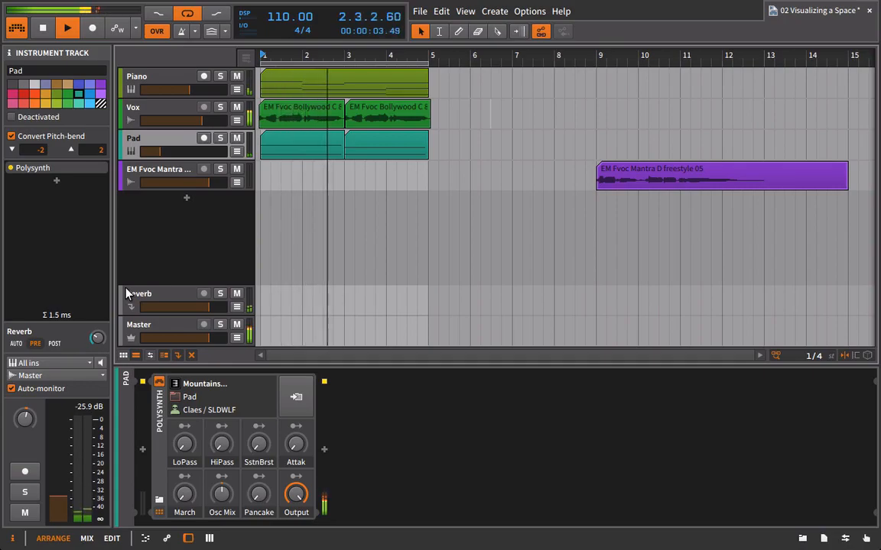
{"action": "left_click_drag", "start_coordinate": [203, 124], "coordinate": [199, 123]}
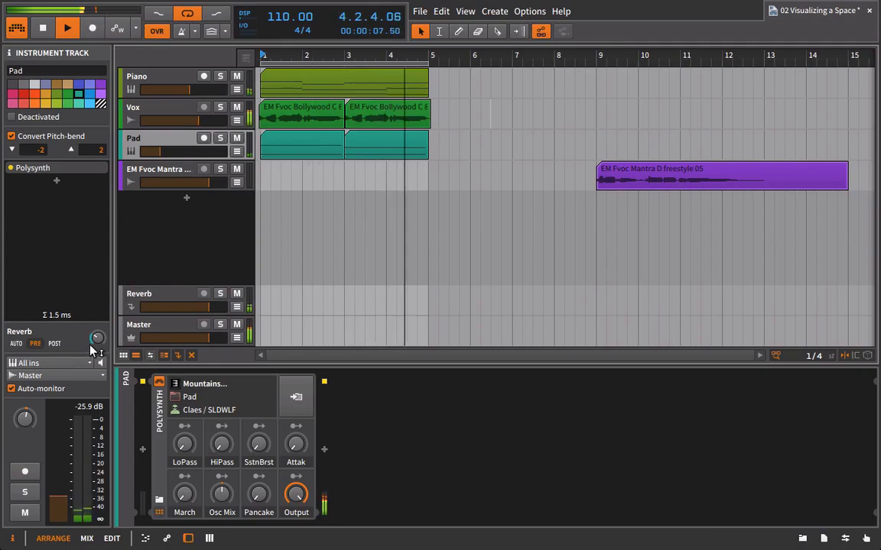
{"action": "left_click_drag", "start_coordinate": [98, 338], "coordinate": [98, 337]}
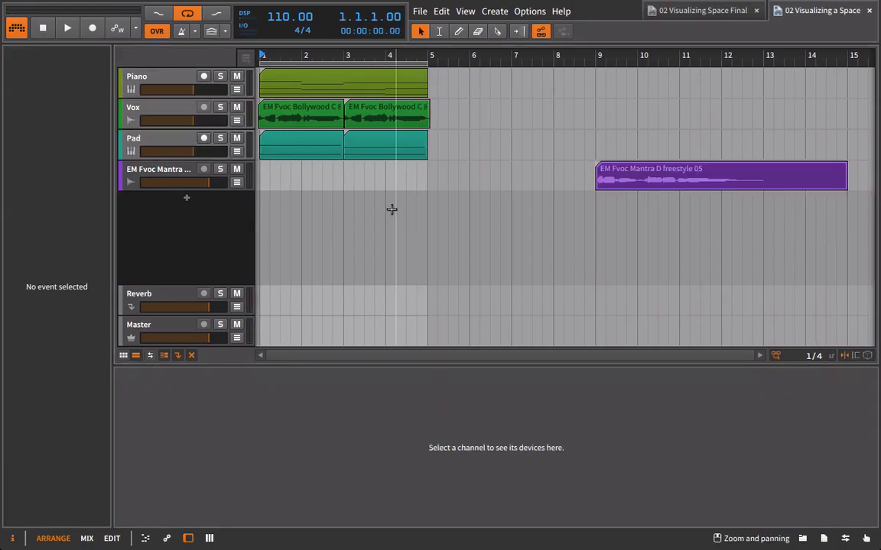
Play the unmixed project, switch to the "02 Visualizing Space Final" project, activate its audio engine and play it for comparison
{"action": "key", "text": "space"}
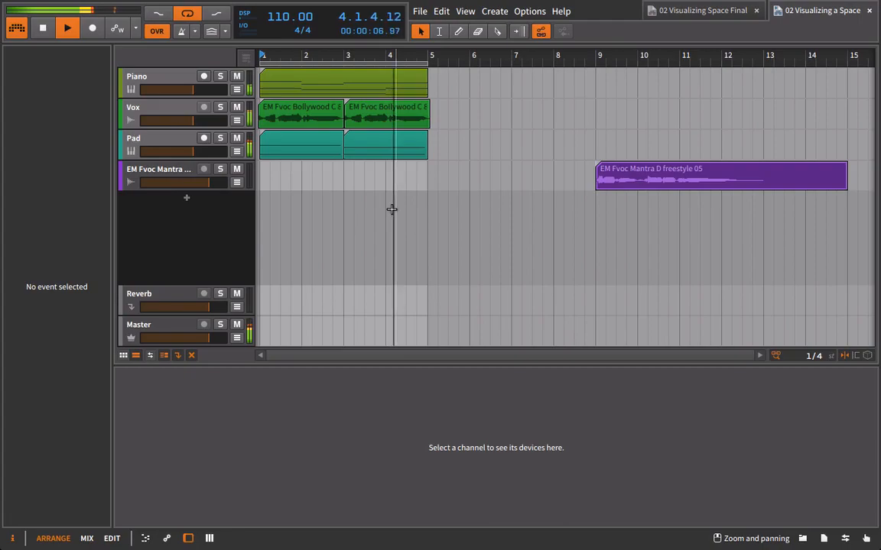
{"action": "left_click", "coordinate": [702, 11]}
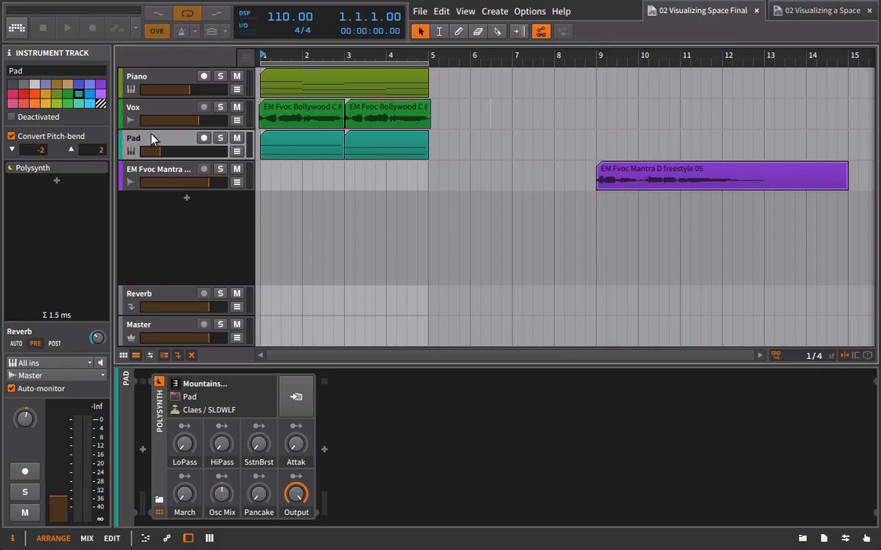
{"action": "left_click", "coordinate": [17, 29]}
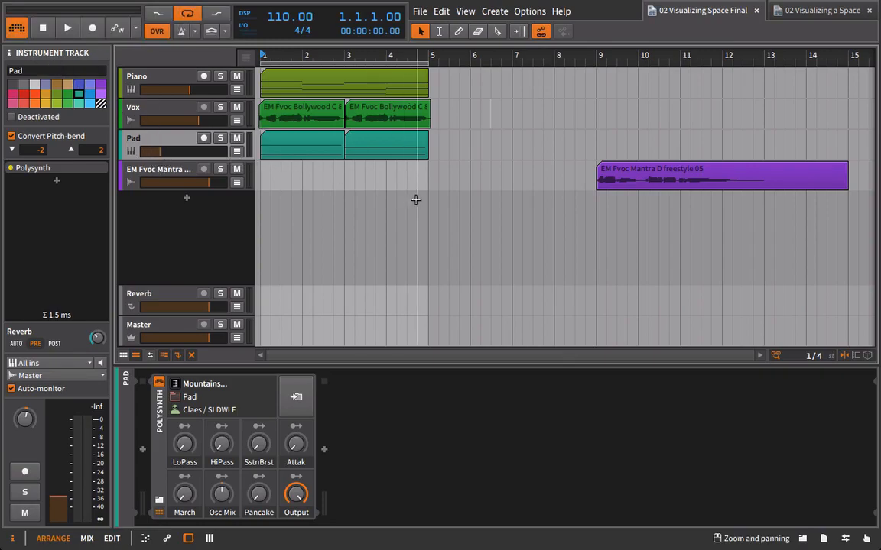
{"action": "key", "text": "space"}
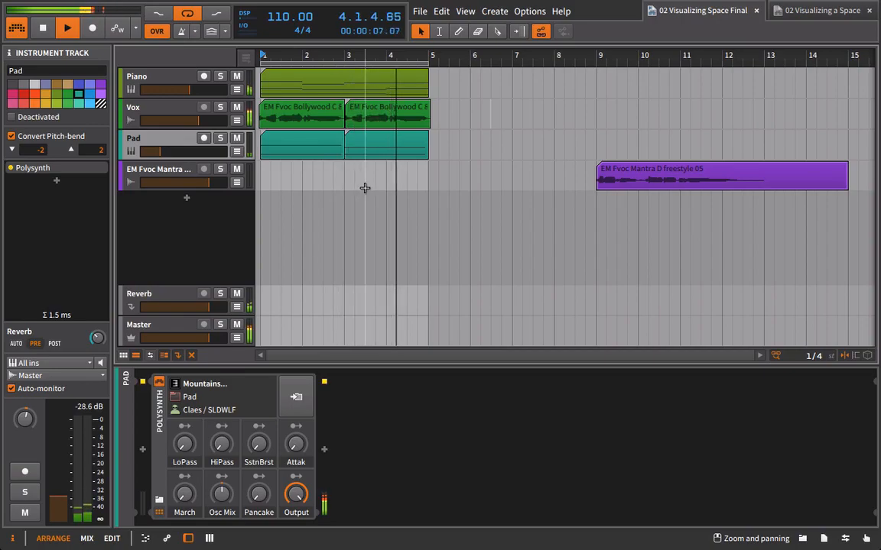
{"action": "key", "text": "space"}
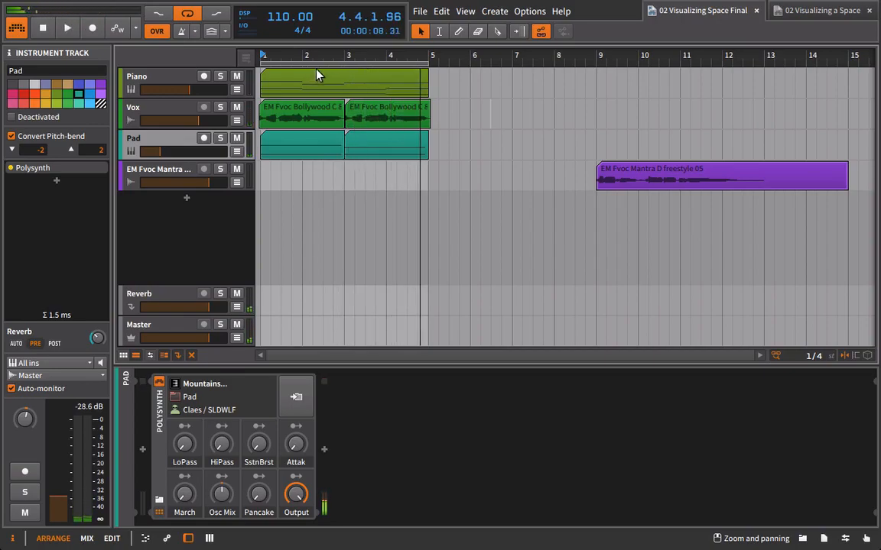
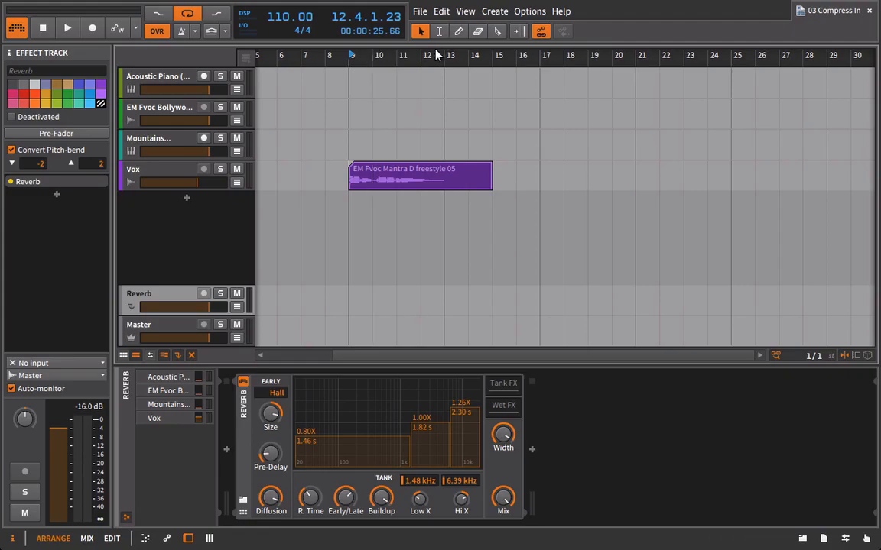
Play the Vox clip in the "03 Compress In" project and set the Vox's Reverb send to about -14.6 dB
{"action": "key", "text": "space"}
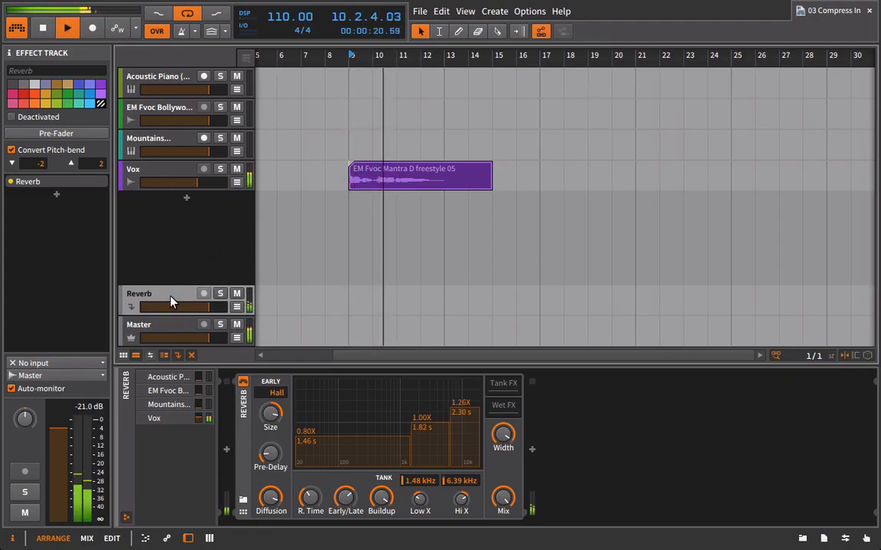
{"action": "left_click", "coordinate": [183, 173]}
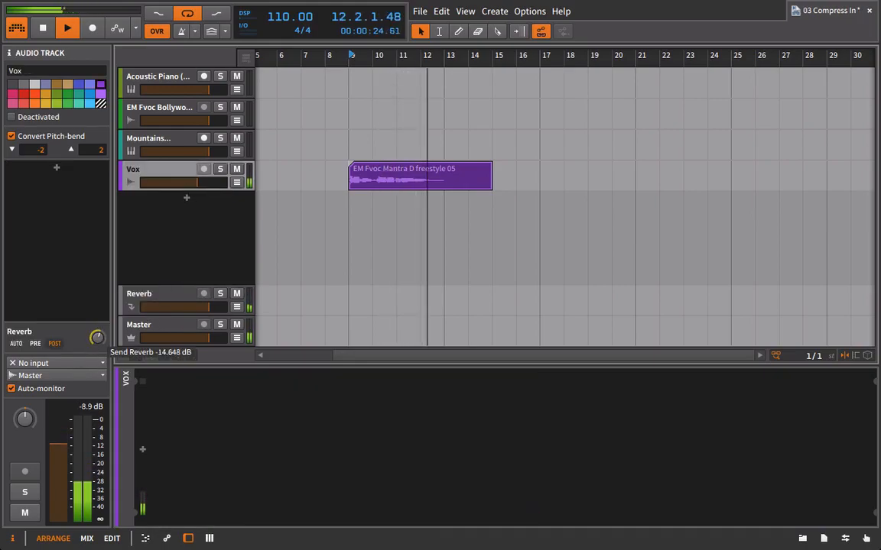
{"action": "key", "text": "space"}
Lengthen the Reverb device's reverb time to 6.46 s on the Reverb track and audition the vocal with it
{"action": "left_click", "coordinate": [163, 297]}
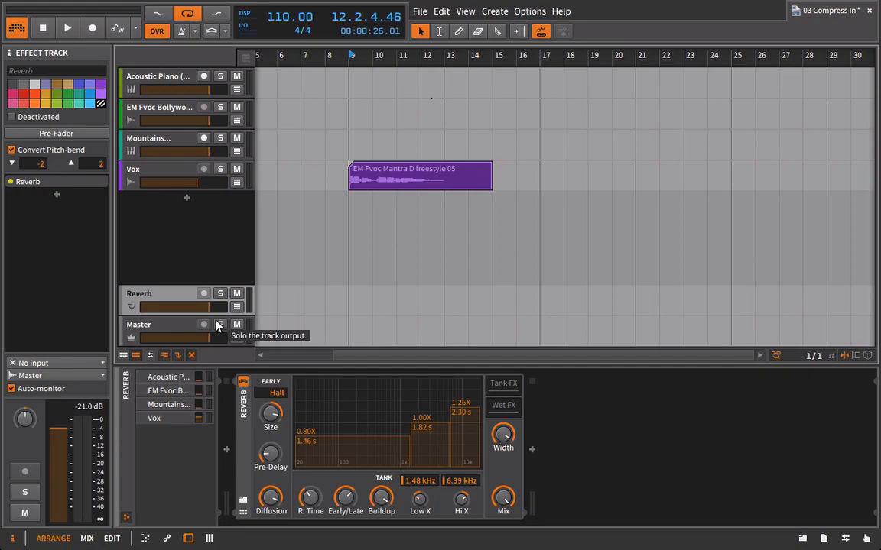
{"action": "left_click", "coordinate": [187, 329]}
{"action": "left_click", "coordinate": [177, 297]}
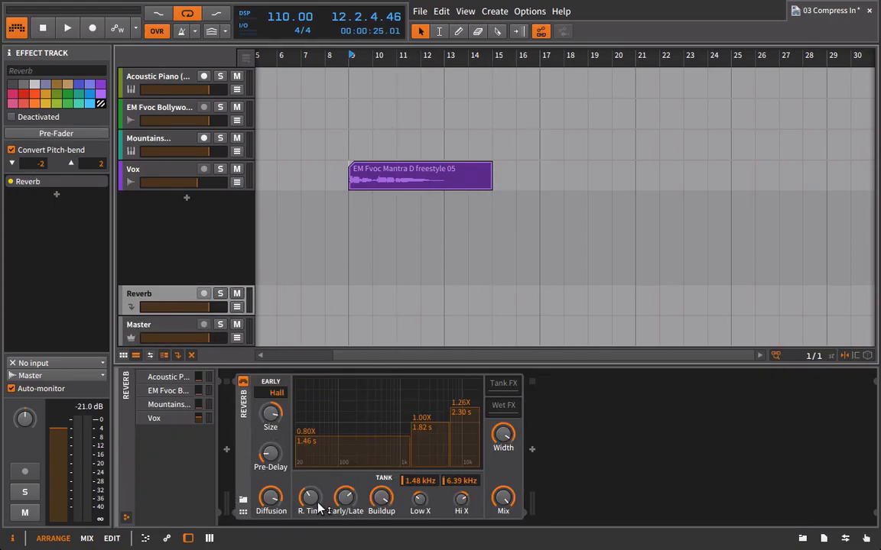
{"action": "left_click_drag", "start_coordinate": [314, 497], "coordinate": [314, 453]}
{"action": "key", "text": "space"}
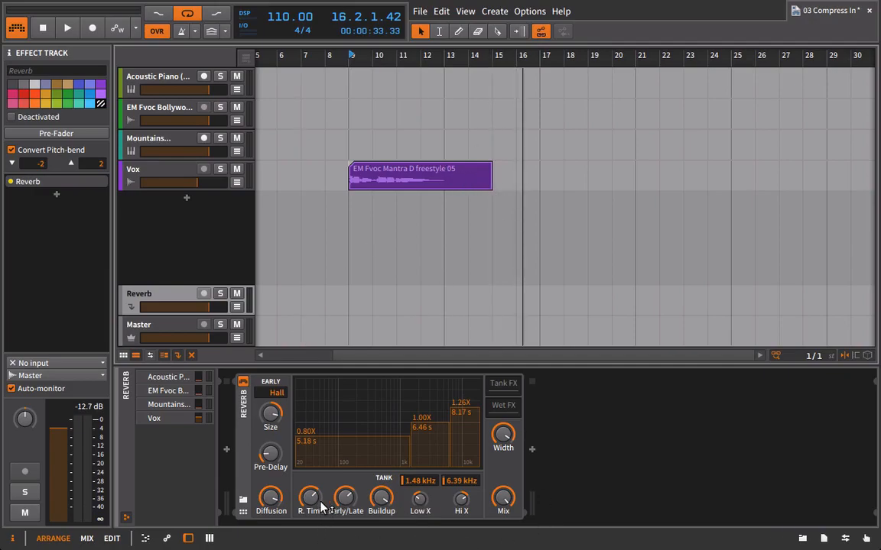
{"action": "left_click_drag", "start_coordinate": [319, 503], "coordinate": [319, 503]}
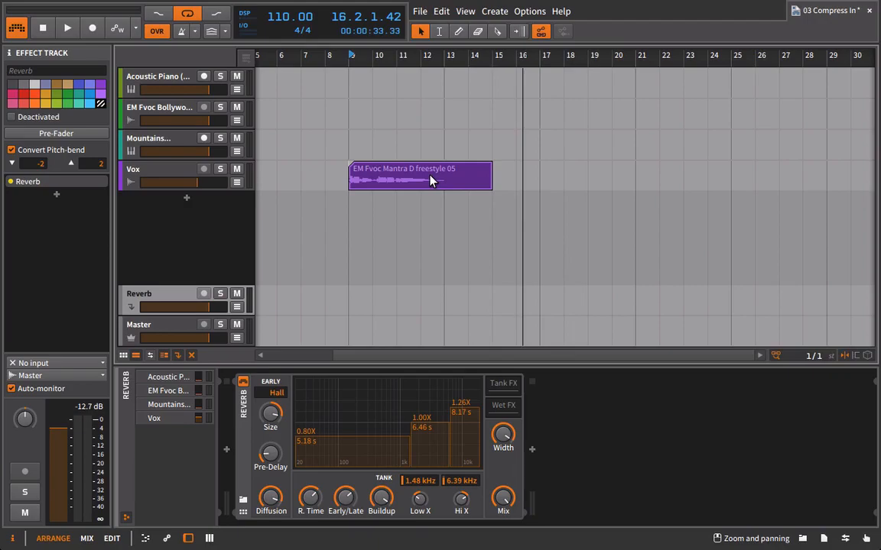
{"action": "left_click", "coordinate": [426, 284]}
{"action": "left_click", "coordinate": [451, 198]}
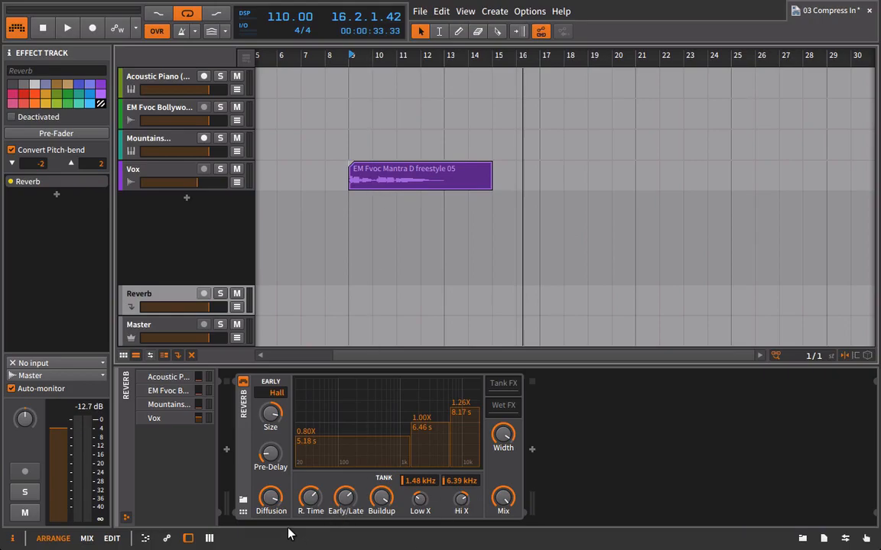
Duplicate the Reverb effect track and insert a Dynamics device before the Reverb device on the copy
{"action": "left_click_drag", "start_coordinate": [154, 294], "coordinate": [153, 325]}
{"action": "left_click", "coordinate": [149, 300]}
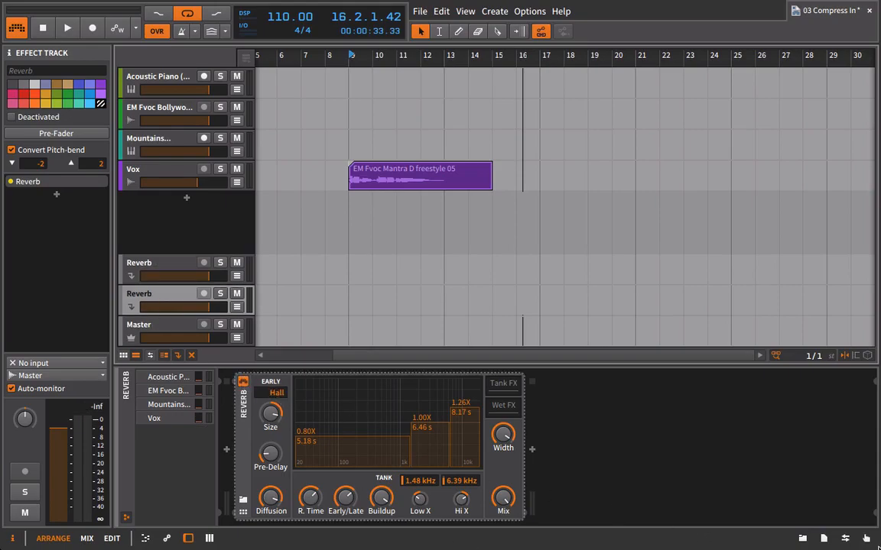
{"action": "left_click", "coordinate": [801, 538]}
{"action": "scroll", "coordinate": [630, 393], "scroll_direction": "up", "scroll_amount": 10}
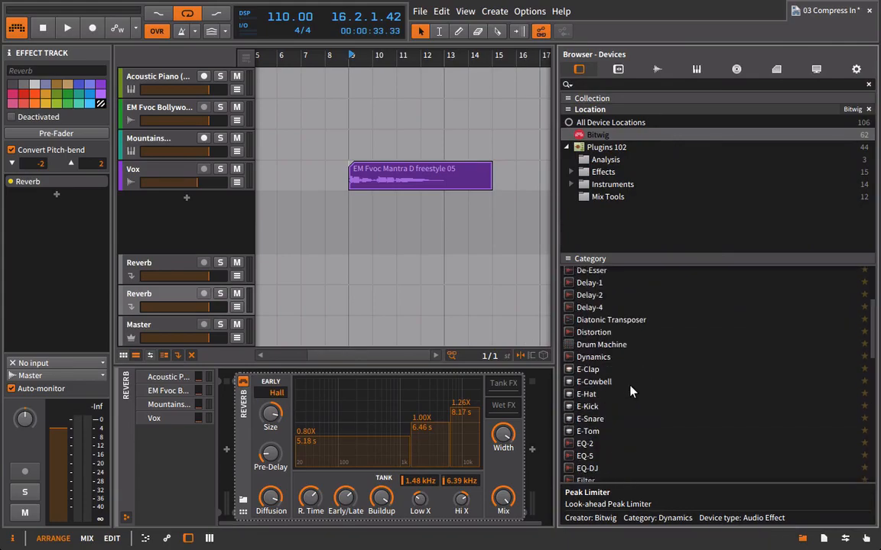
{"action": "scroll", "coordinate": [688, 436], "scroll_direction": "down", "scroll_amount": 3}
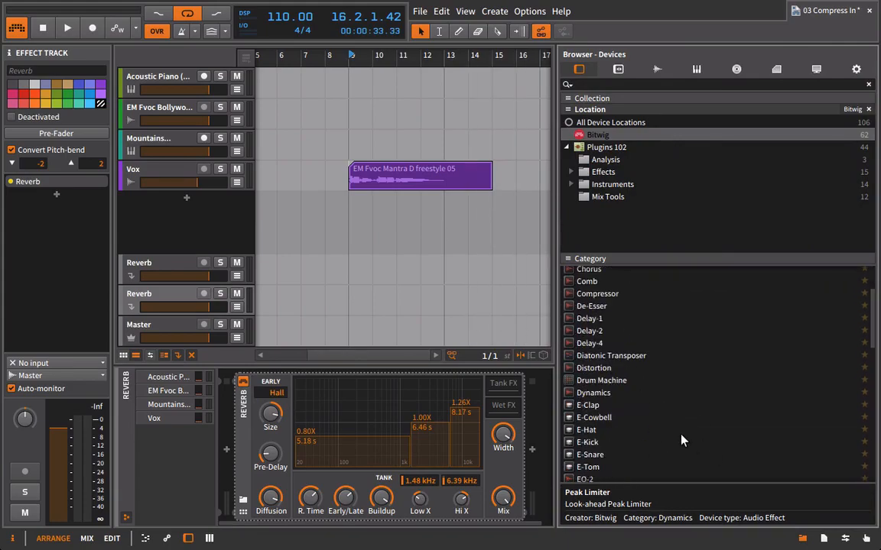
{"action": "left_click_drag", "start_coordinate": [593, 393], "coordinate": [234, 382]}
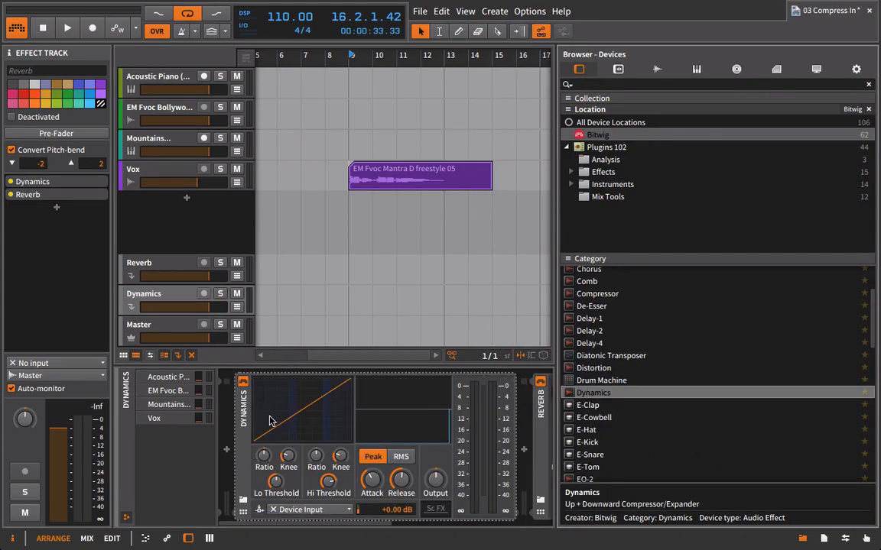
{"action": "left_click", "coordinate": [807, 537]}
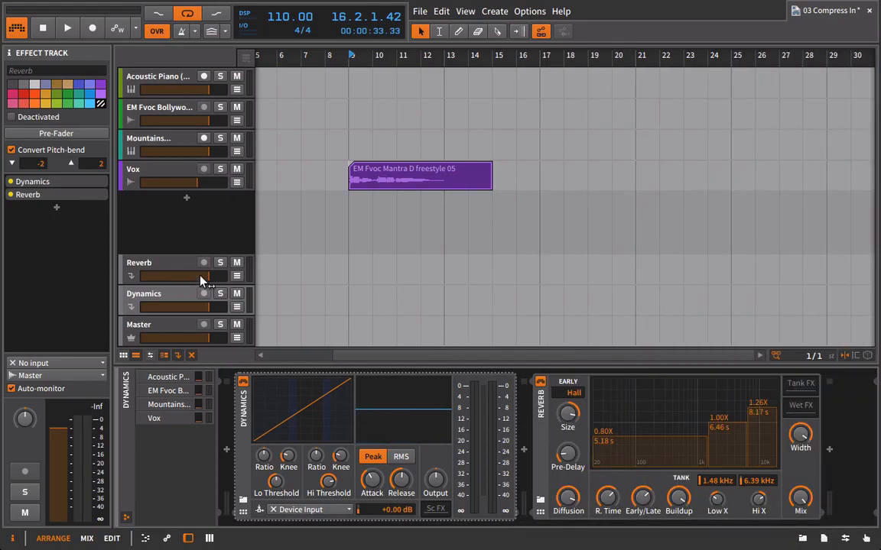
Send the Vox to the Dynamics track at about -8.6 dB, then bypass that track's Reverb device and mute the Reverb track
{"action": "left_click", "coordinate": [162, 169]}
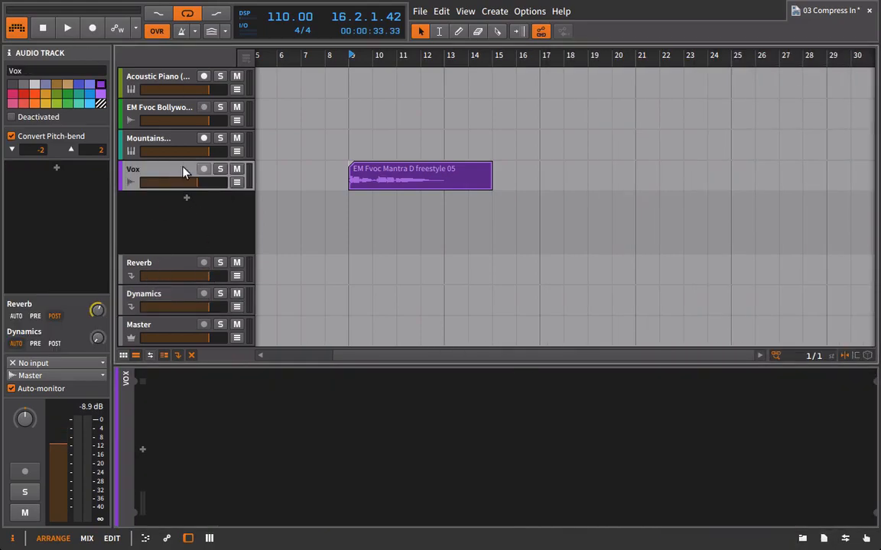
{"action": "left_click_drag", "start_coordinate": [97, 337], "coordinate": [97, 327]}
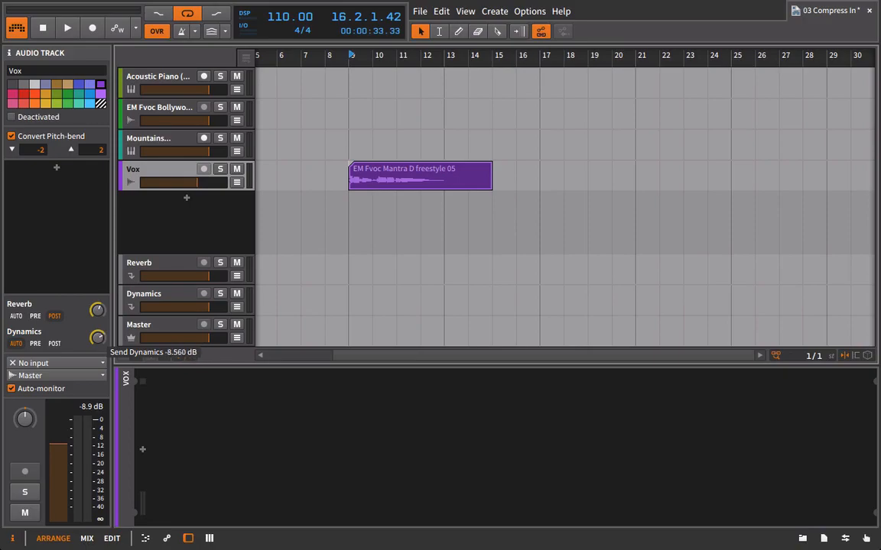
{"action": "left_click", "coordinate": [153, 300]}
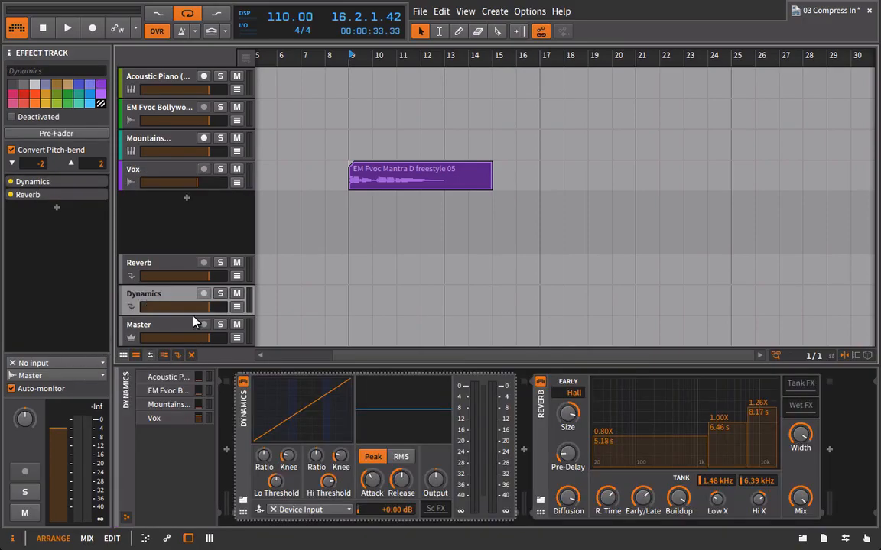
{"action": "key", "text": "space"}
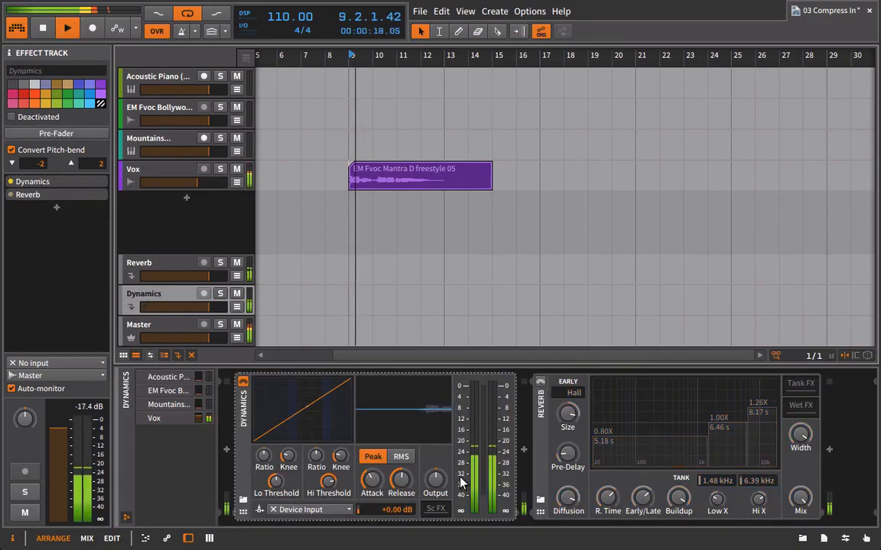
{"action": "left_click", "coordinate": [236, 262]}
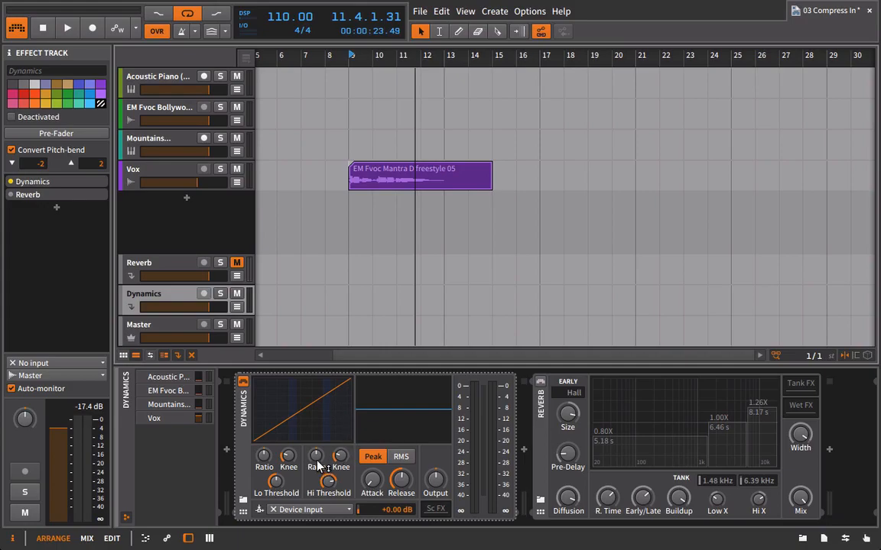
Compress the vocal send with the Dynamics device by raising the upper ratio and knee and lowering the high threshold during playback
{"action": "left_click_drag", "start_coordinate": [320, 459], "coordinate": [320, 425]}
{"action": "key", "text": "space"}
{"action": "left_click_drag", "start_coordinate": [334, 483], "coordinate": [334, 501]}
{"action": "left_click_drag", "start_coordinate": [342, 459], "coordinate": [342, 422]}
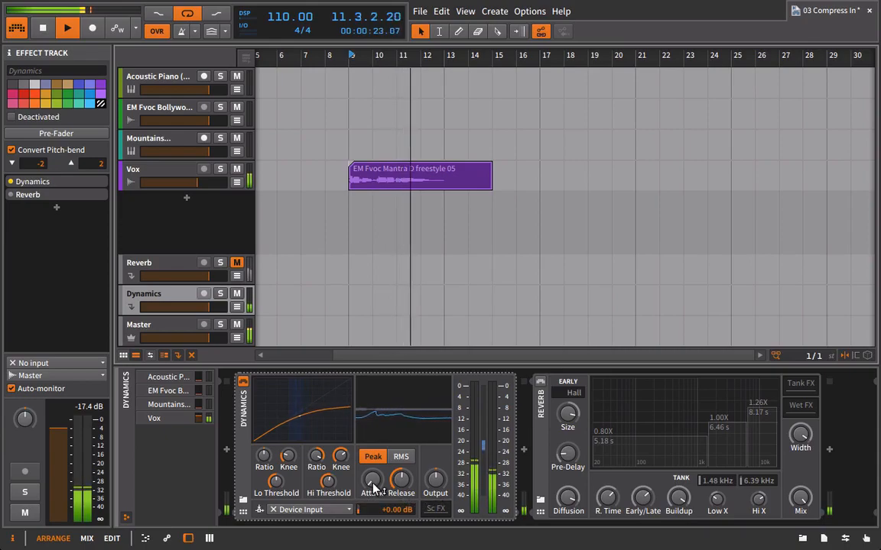
{"action": "key", "text": "space"}
{"action": "key", "text": "space"}
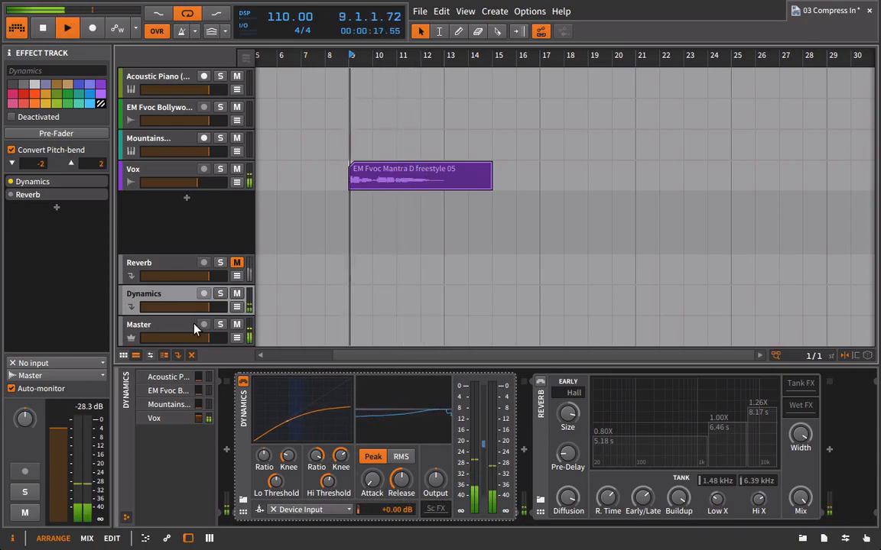
{"action": "key", "text": "space"}
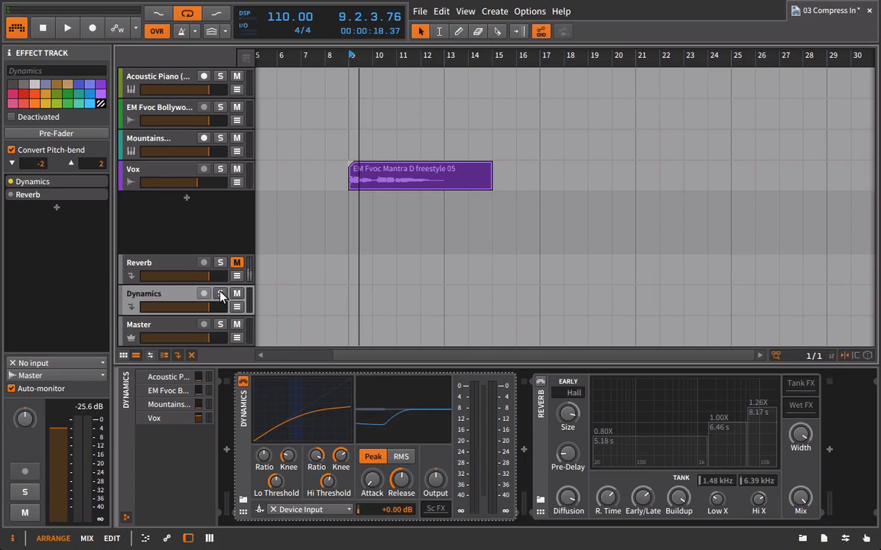
Solo the Dynamics track, bypass the Reverb device on the Reverb track and restart playback of the vocal
{"action": "left_click", "coordinate": [220, 294]}
{"action": "key", "text": "space"}
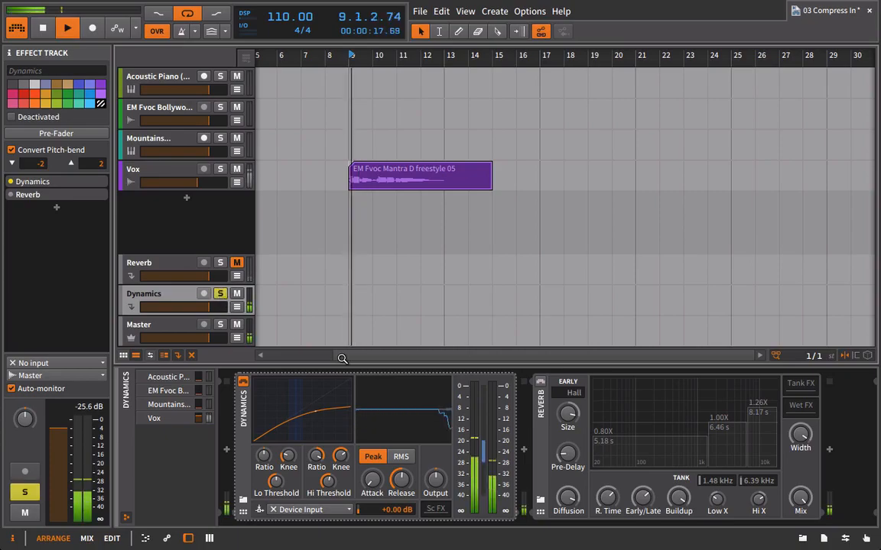
{"action": "left_click", "coordinate": [172, 267]}
{"action": "left_click", "coordinate": [243, 381]}
{"action": "key", "text": "space"}
{"action": "key", "text": "space"}
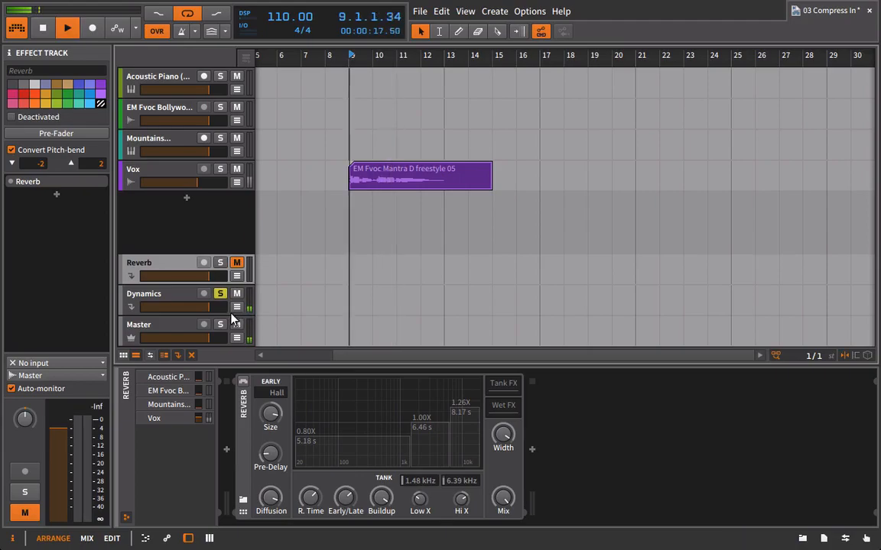
Examine the Dynamics device's compression on the soloed track during playback, and view the Reverb track's device for comparison
{"action": "left_click", "coordinate": [170, 295]}
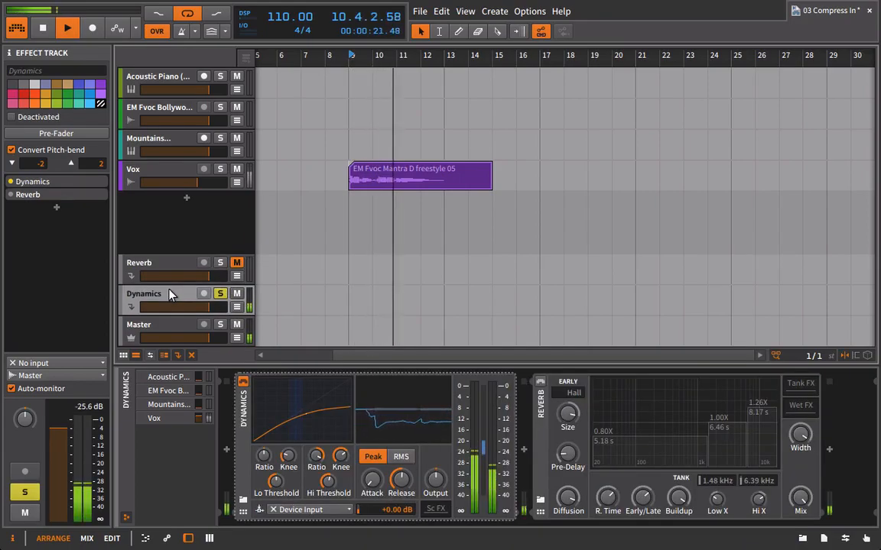
{"action": "key", "text": "space"}
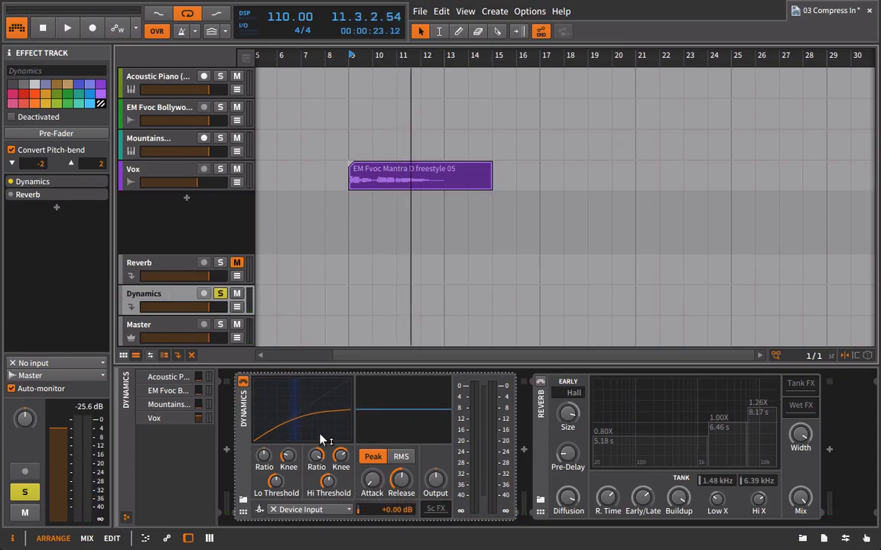
{"action": "left_click", "coordinate": [178, 268]}
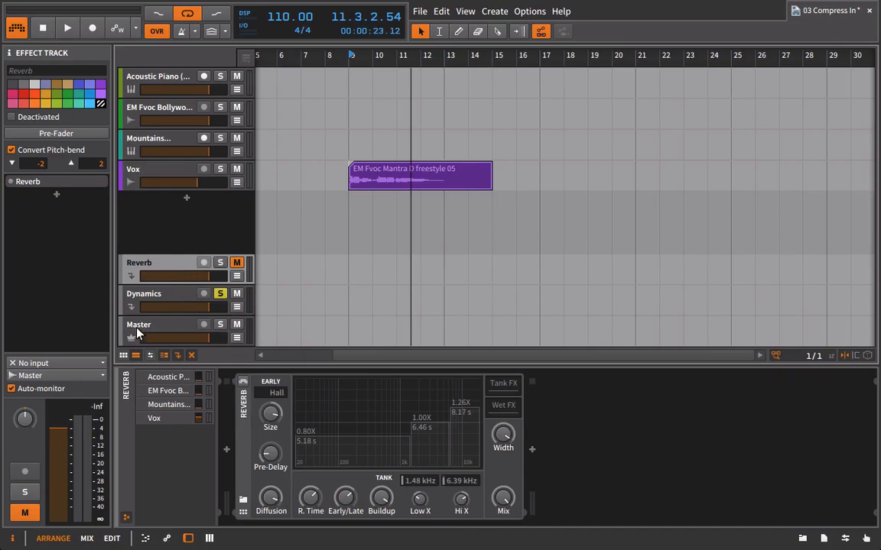
Swap the solo from the Dynamics track to the unmuted Reverb track and play the uncompressed vocal send for comparison
{"action": "left_click", "coordinate": [216, 302]}
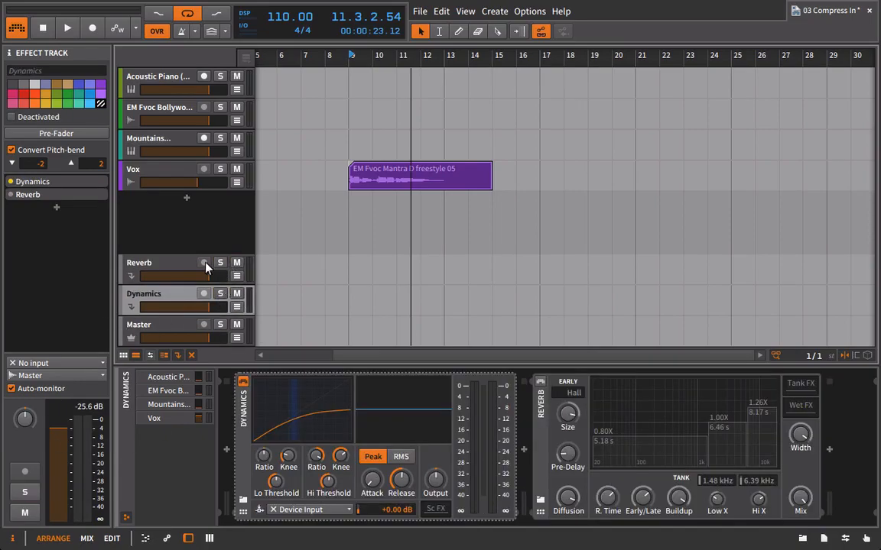
{"action": "left_click", "coordinate": [210, 266]}
{"action": "left_click", "coordinate": [221, 263]}
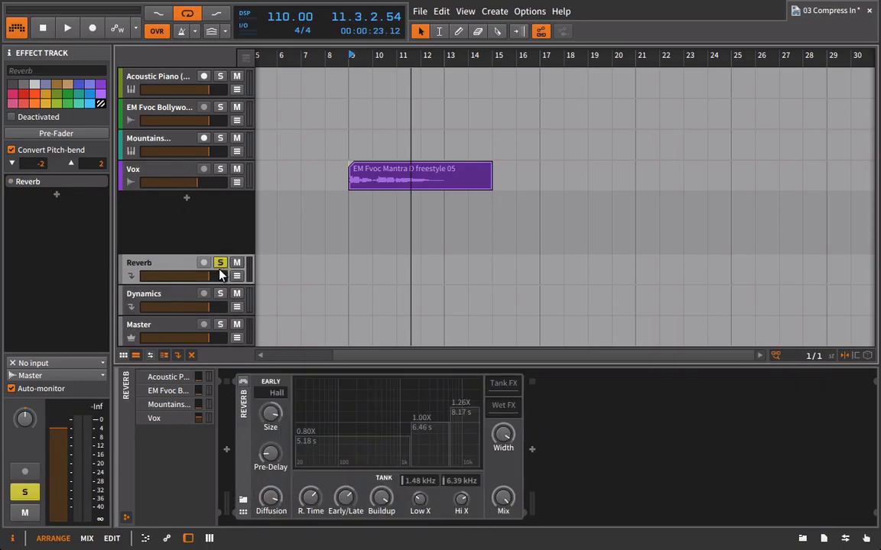
{"action": "key", "text": "space"}
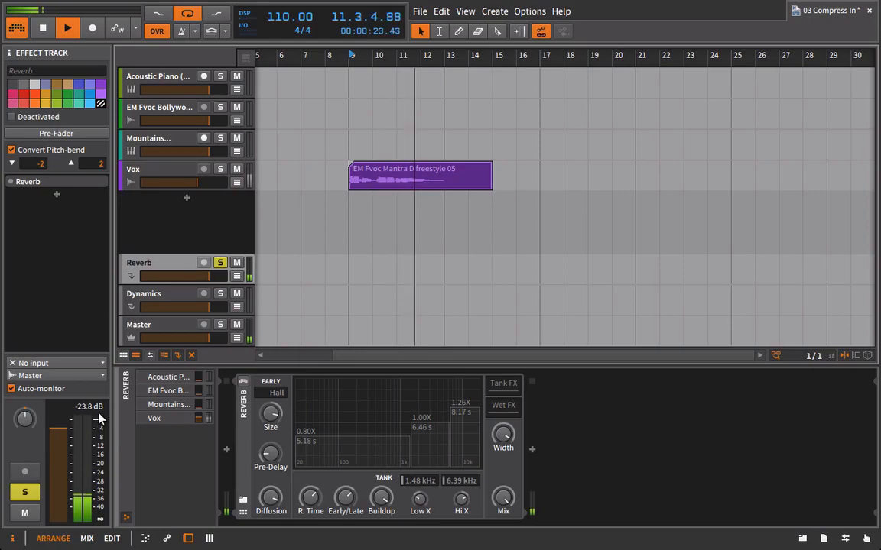
{"action": "key", "text": "space"}
Solo the Dynamics track instead of the Reverb track and play the compressed vocal send for comparison
{"action": "left_click", "coordinate": [149, 298]}
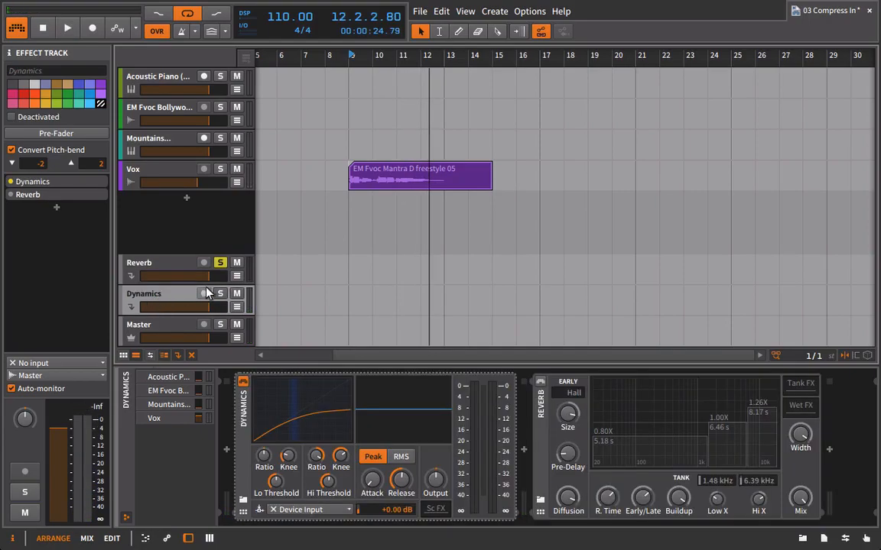
{"action": "left_click", "coordinate": [220, 294]}
{"action": "key", "text": "space"}
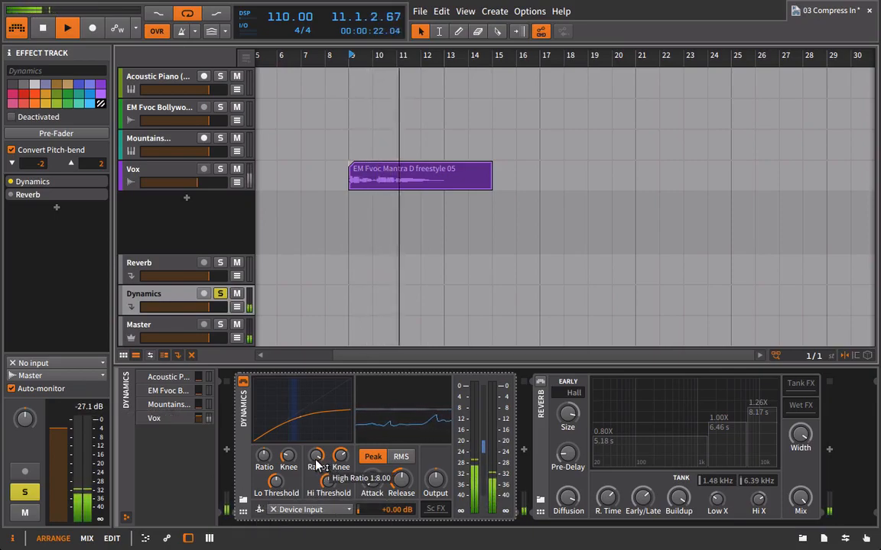
{"action": "key", "text": "space"}
Raise the Dynamics device's output gain to about +4.4 dB and play the soloed send to check its level
{"action": "left_click_drag", "start_coordinate": [435, 487], "coordinate": [435, 484]}
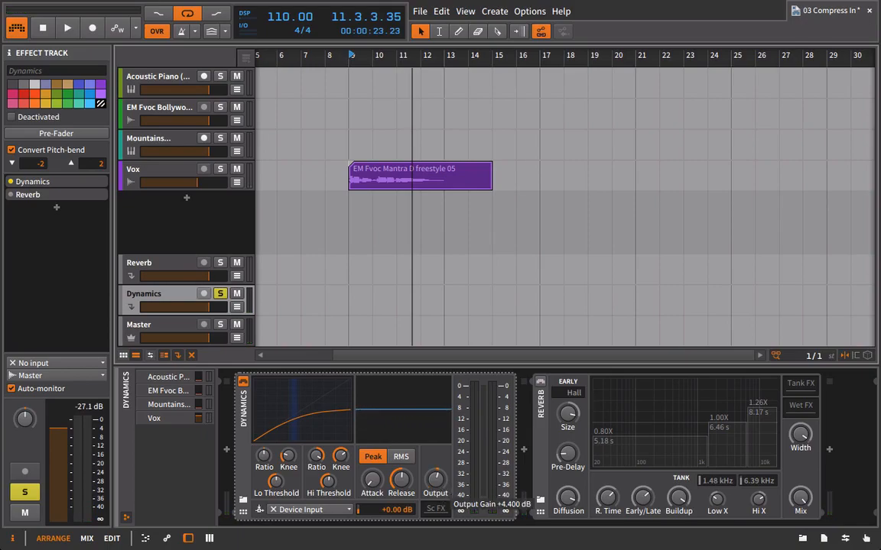
{"action": "key", "text": "space"}
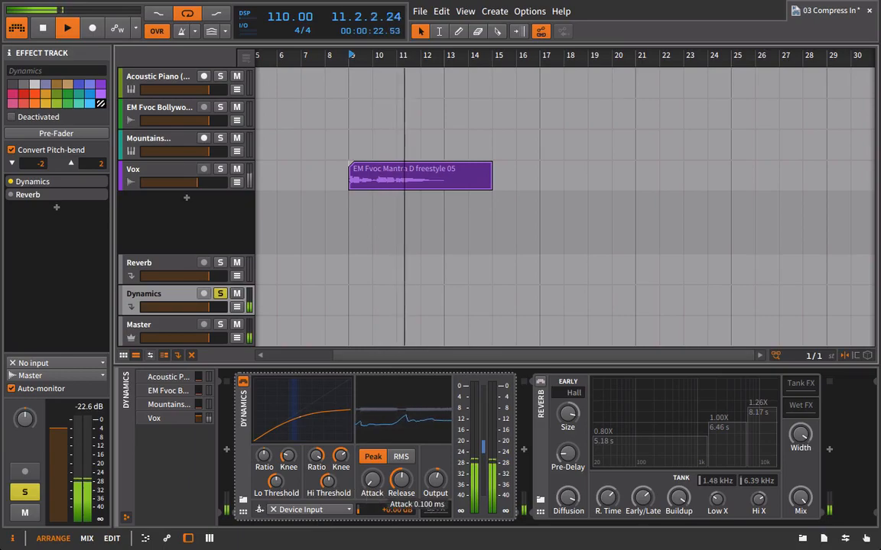
{"action": "key", "text": "space"}
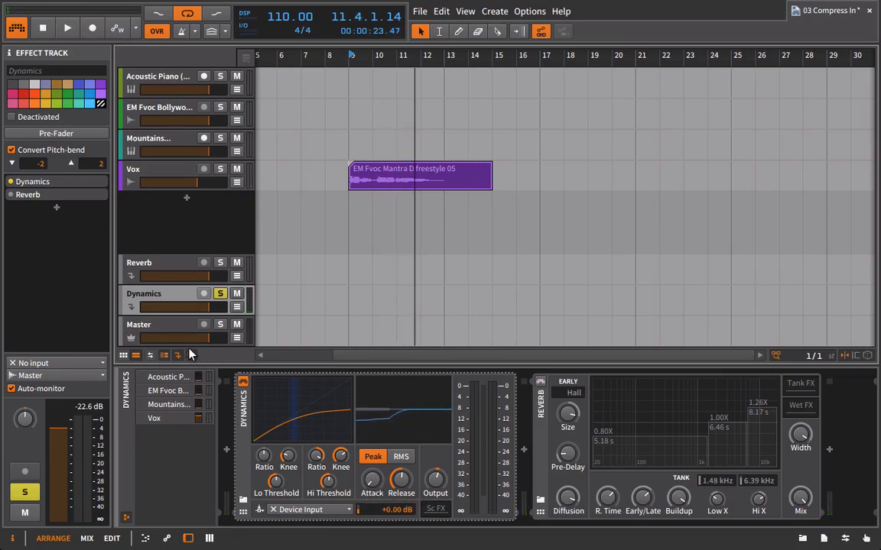
Unsolo the Dynamics track, mute the Reverb track, and play the vocal with the Dynamics track's Reverb device enabled
{"action": "left_click", "coordinate": [221, 295]}
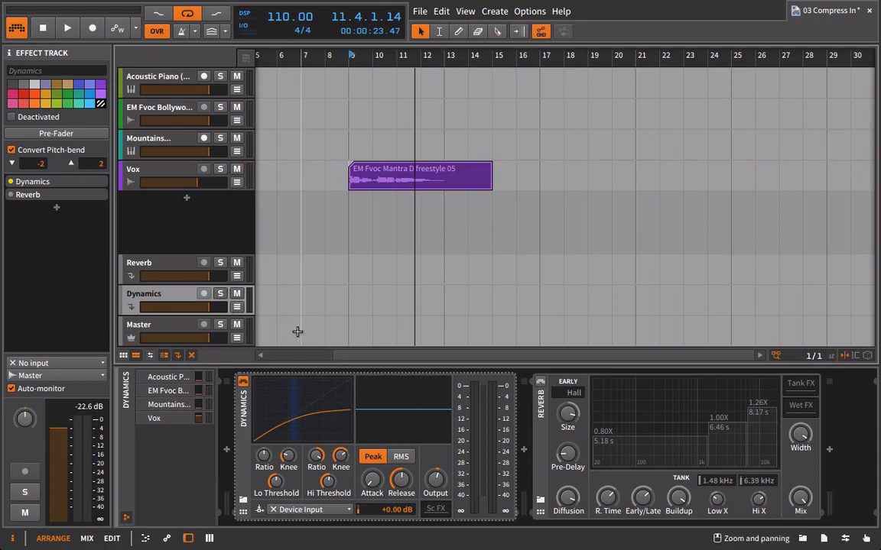
{"action": "key", "text": "Delete"}
{"action": "left_click", "coordinate": [236, 262]}
{"action": "key", "text": "space"}
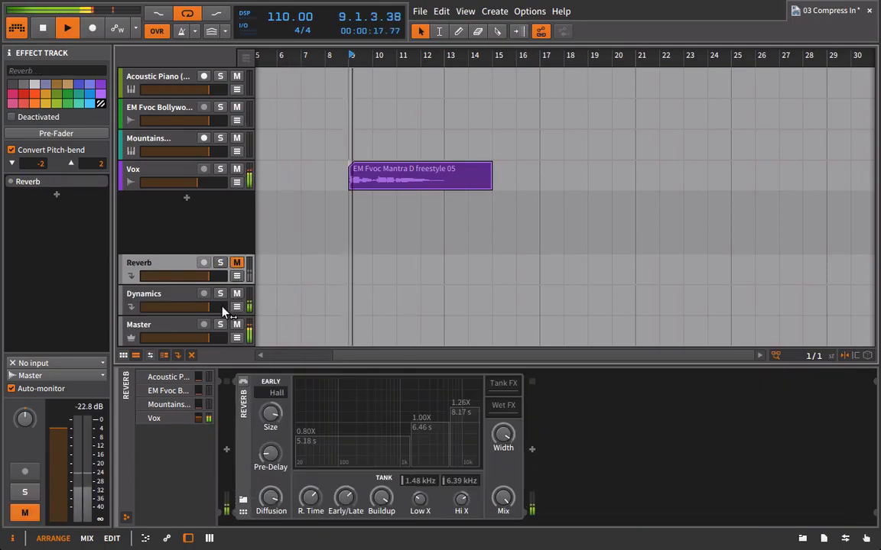
{"action": "left_click", "coordinate": [183, 299]}
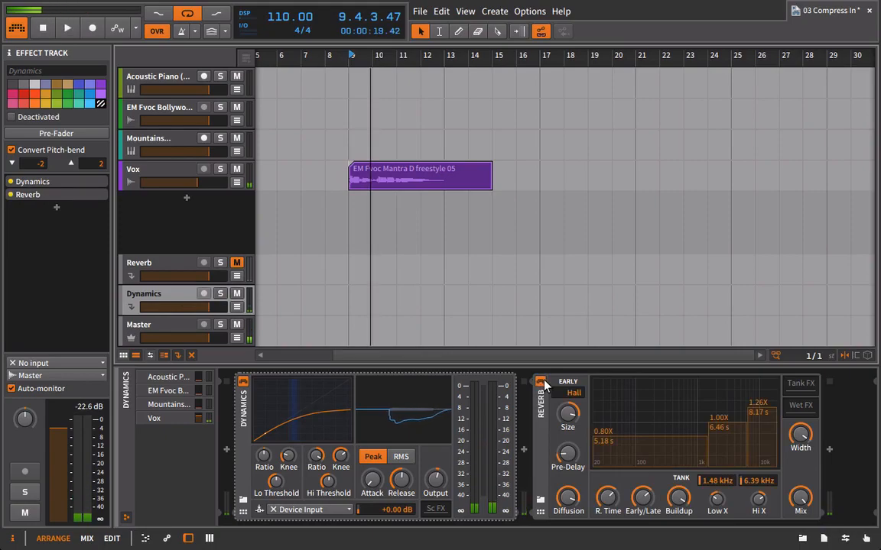
{"action": "key", "text": "space"}
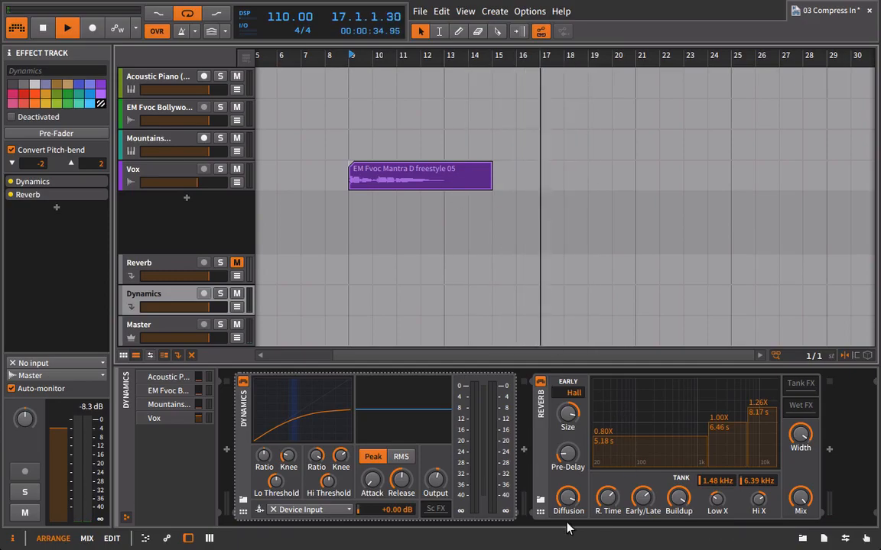
{"action": "key", "text": "space"}
Shorten the reverb time on the Dynamics track's Reverb device to 2.88 s and play the vocal through it
{"action": "left_click", "coordinate": [130, 260]}
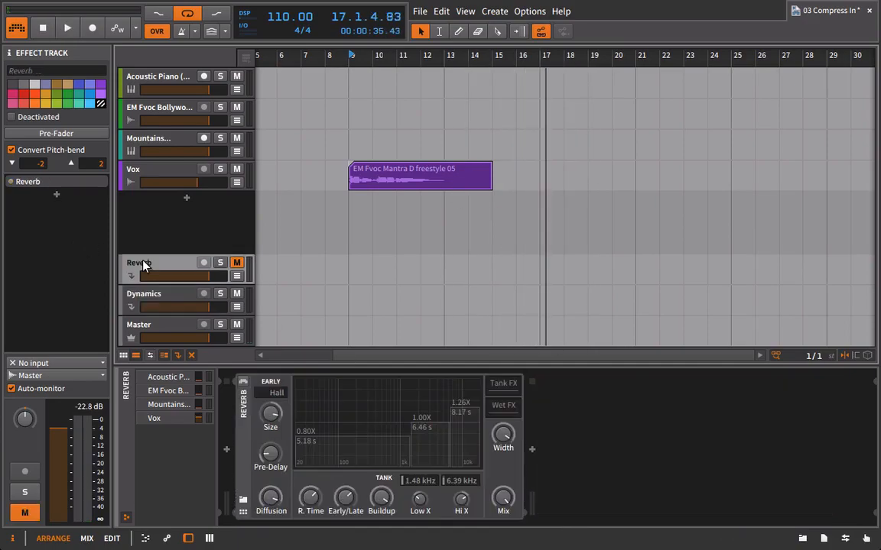
{"action": "left_click", "coordinate": [163, 295]}
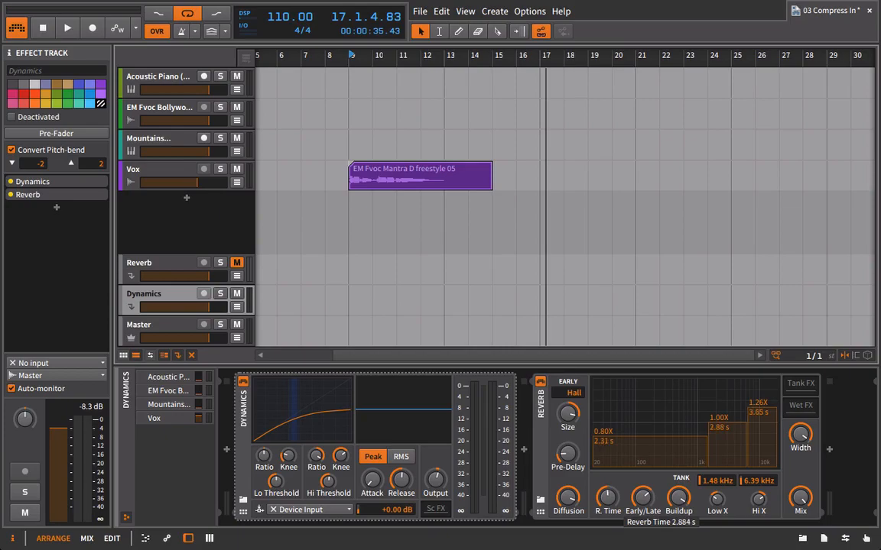
{"action": "key", "text": "space"}
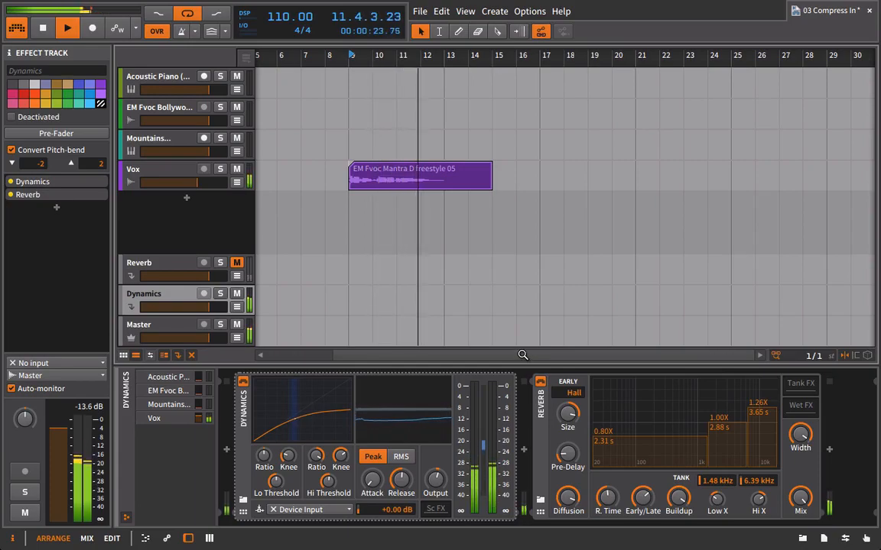
{"action": "key", "text": "space"}
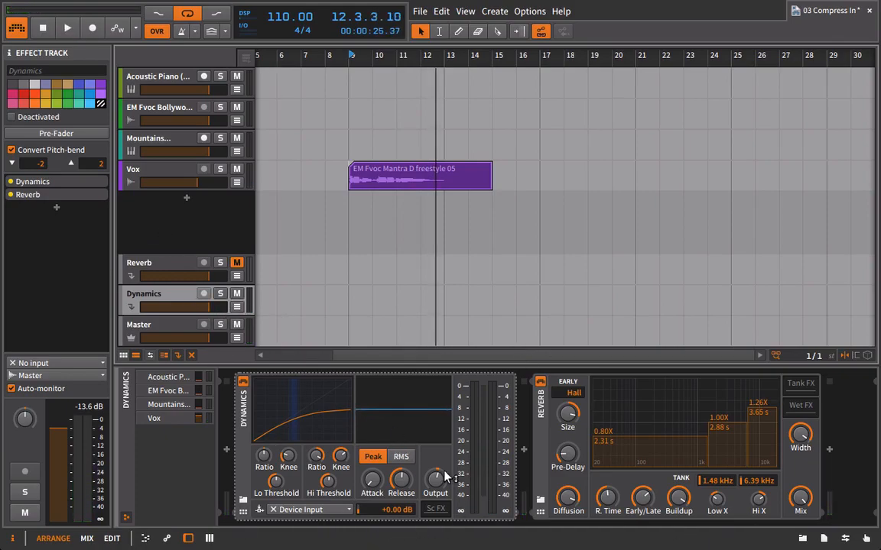
Add a Tool device from the Bitwig device library after the Reverb on the Dynamics track
{"action": "left_click", "coordinate": [802, 541]}
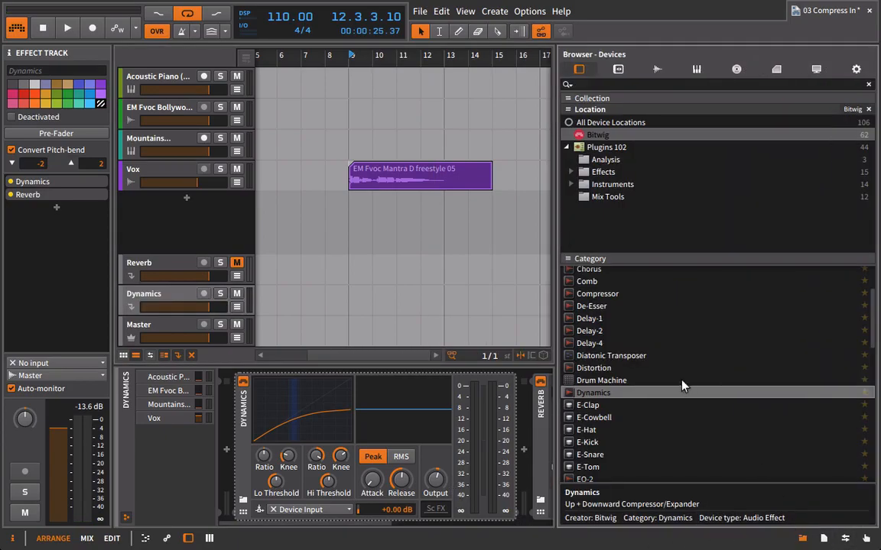
{"action": "scroll", "coordinate": [662, 433], "scroll_direction": "down", "scroll_amount": 5}
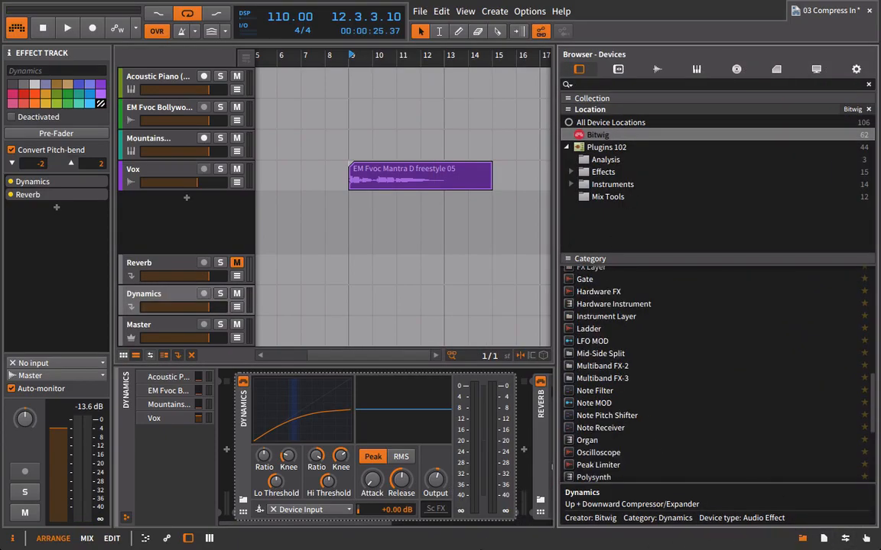
{"action": "scroll", "coordinate": [479, 475], "scroll_direction": "right", "scroll_amount": 5}
{"action": "scroll", "coordinate": [622, 388], "scroll_direction": "down", "scroll_amount": 5}
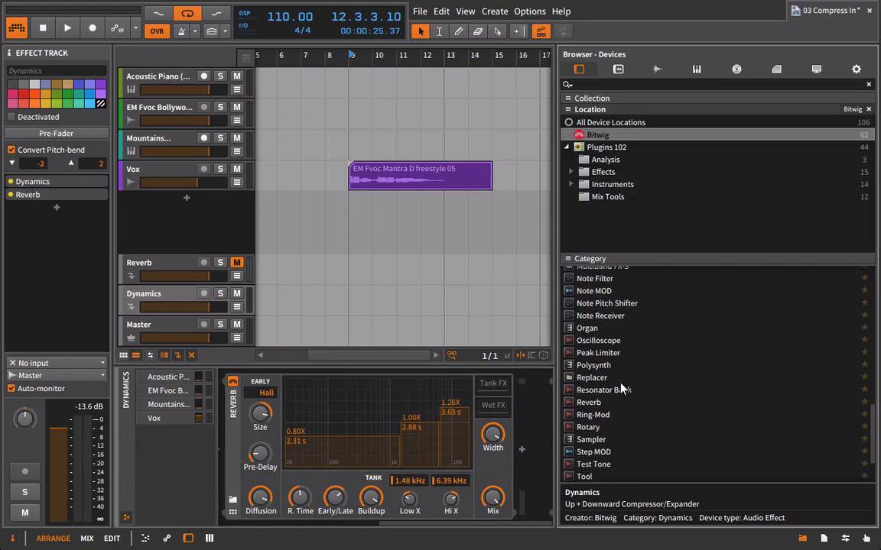
{"action": "right_click", "coordinate": [585, 413]}
{"action": "left_click", "coordinate": [544, 438]}
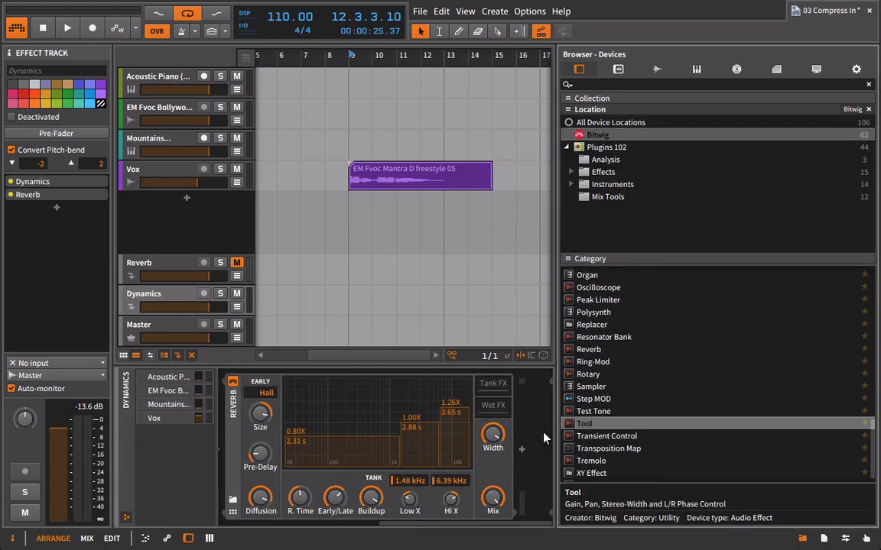
{"action": "left_click_drag", "start_coordinate": [570, 426], "coordinate": [546, 434]}
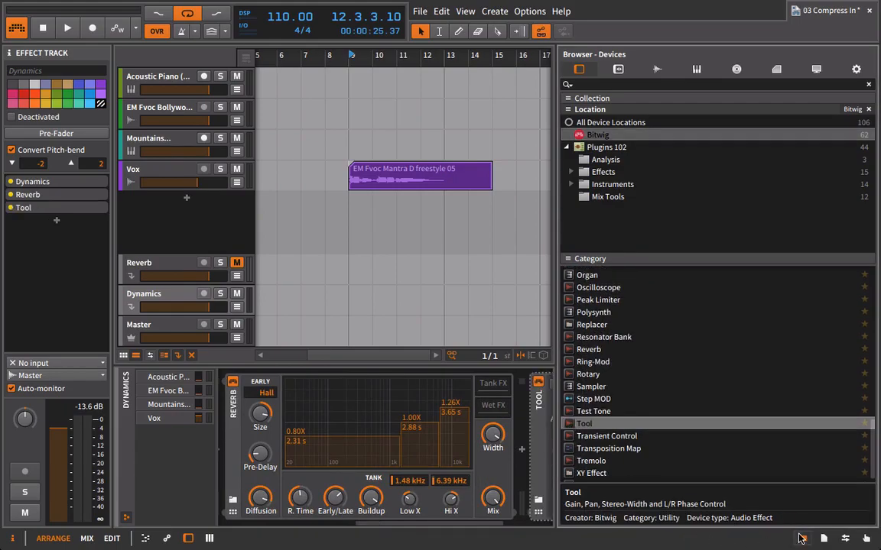
{"action": "left_click", "coordinate": [801, 538]}
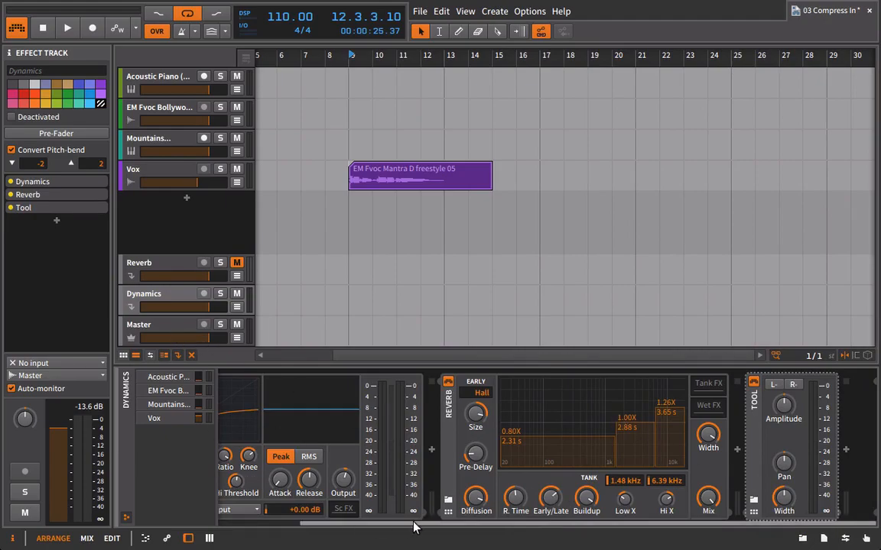
Lower the Tool device's amplitude on the Dynamics track while playing the vocal
{"action": "left_click_drag", "start_coordinate": [419, 527], "coordinate": [275, 522]}
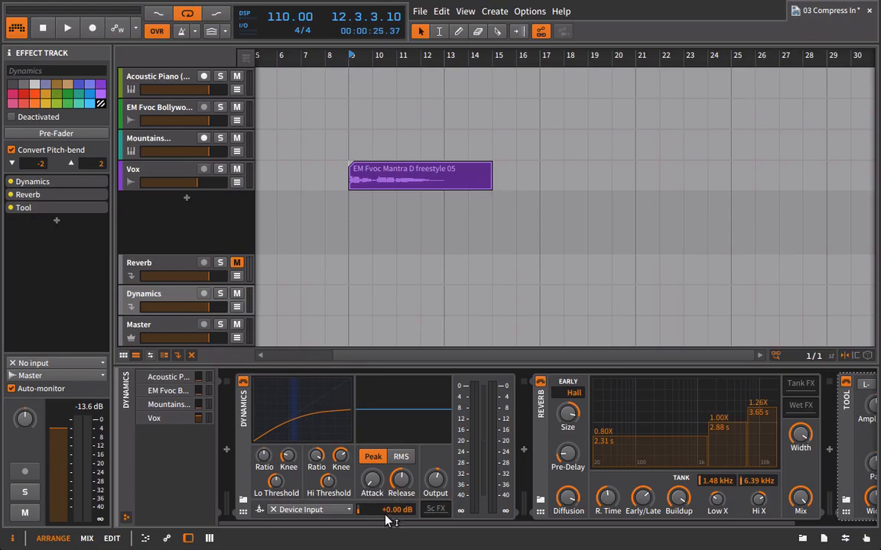
{"action": "left_click_drag", "start_coordinate": [385, 524], "coordinate": [573, 531]}
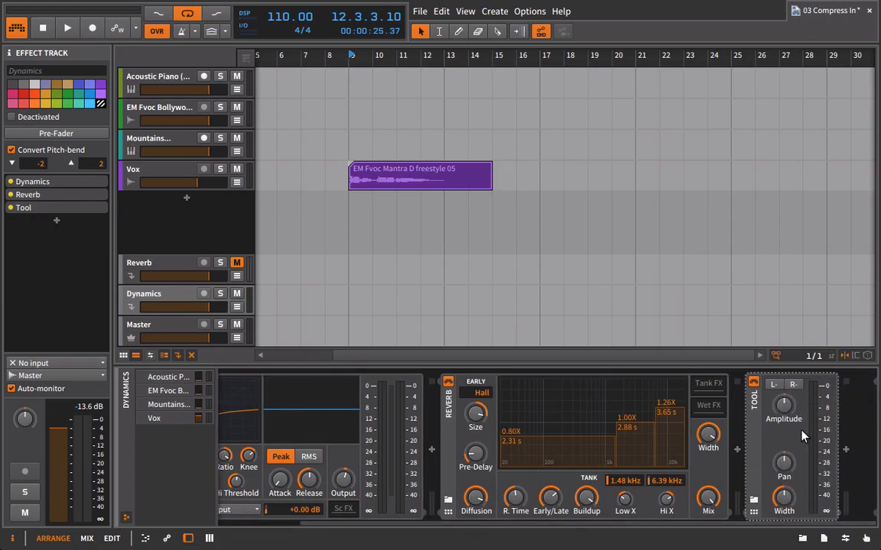
{"action": "key", "text": "space"}
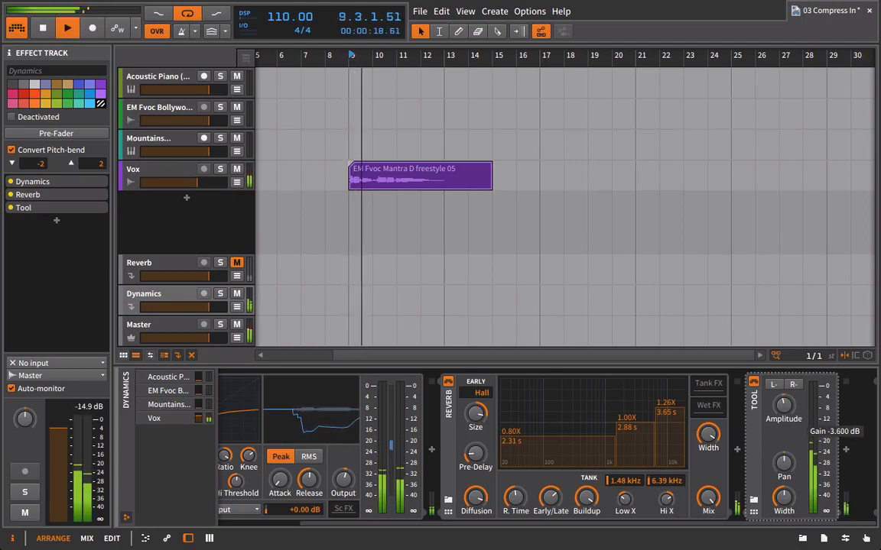
{"action": "key", "text": "space"}
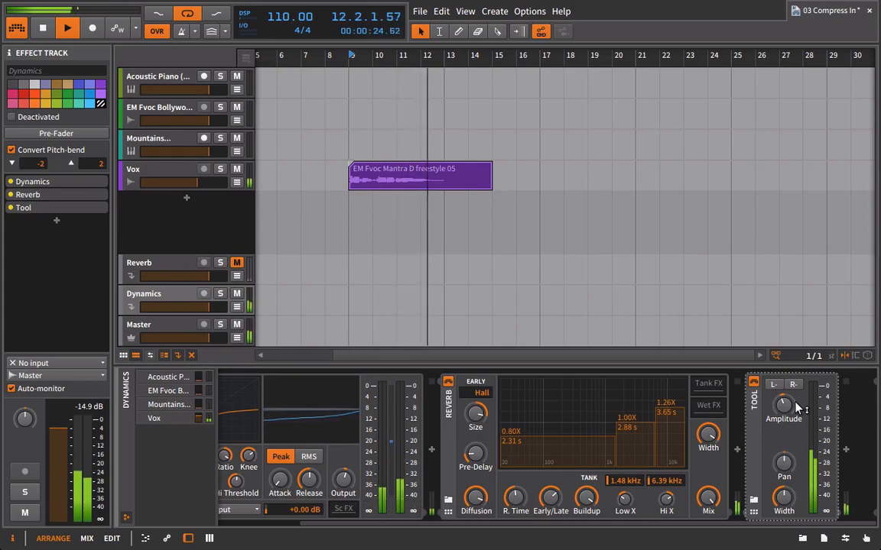
{"action": "key", "text": "space"}
{"action": "key", "text": "space"}
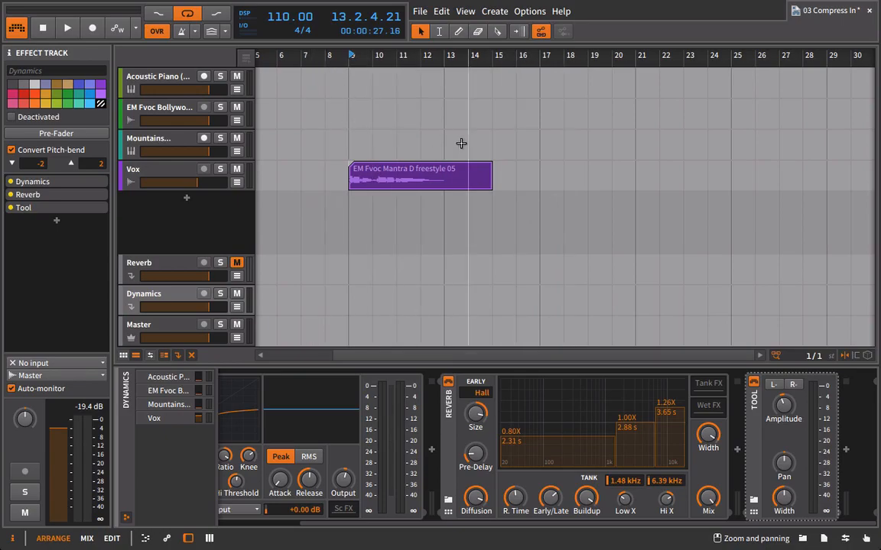
Raise the gain of the Peak Limiter on the Master track
{"action": "left_click", "coordinate": [159, 324]}
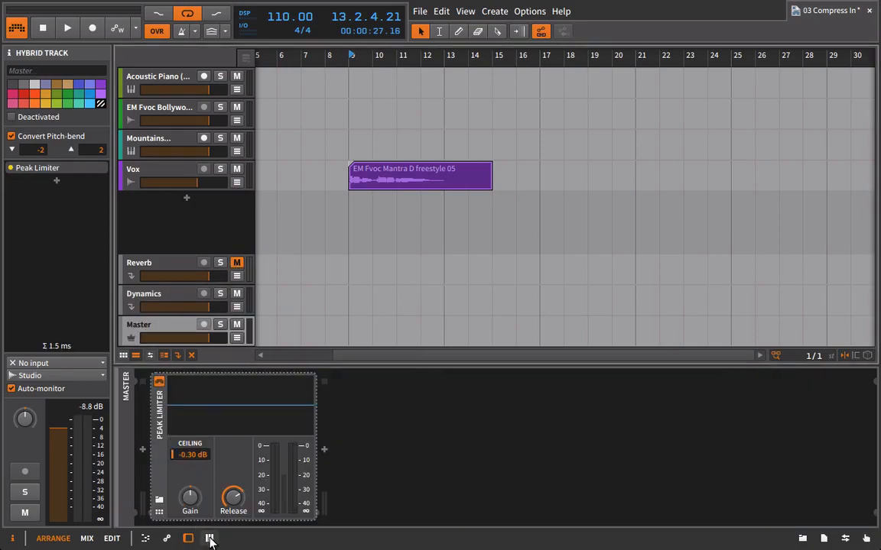
{"action": "right_click", "coordinate": [190, 505]}
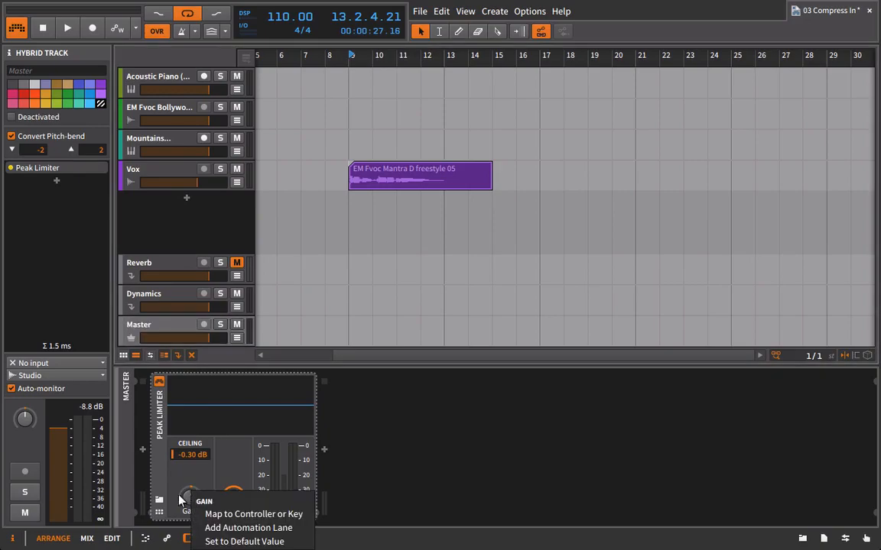
{"action": "left_click", "coordinate": [190, 497]}
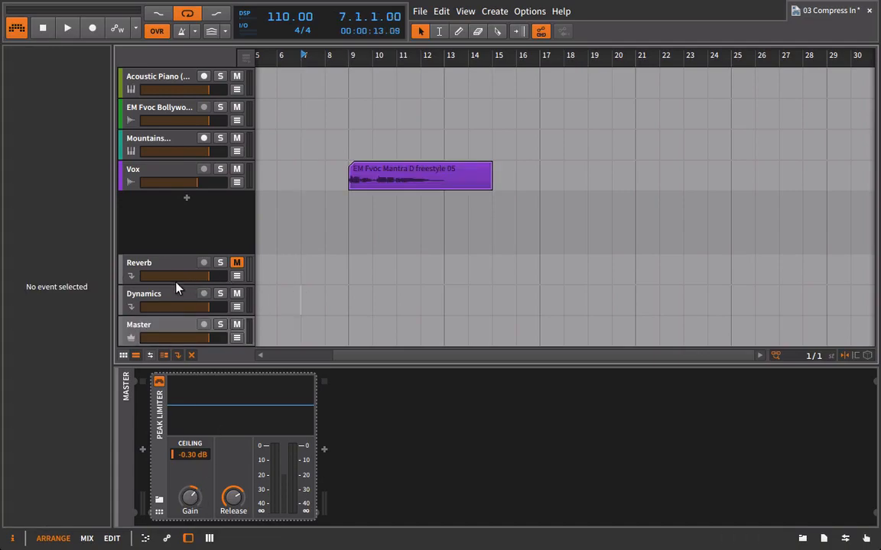
Play the vocal from bar 9 through the Dynamics track, then mute it, unmute the Reverb track and replay for comparison
{"action": "left_click", "coordinate": [157, 301]}
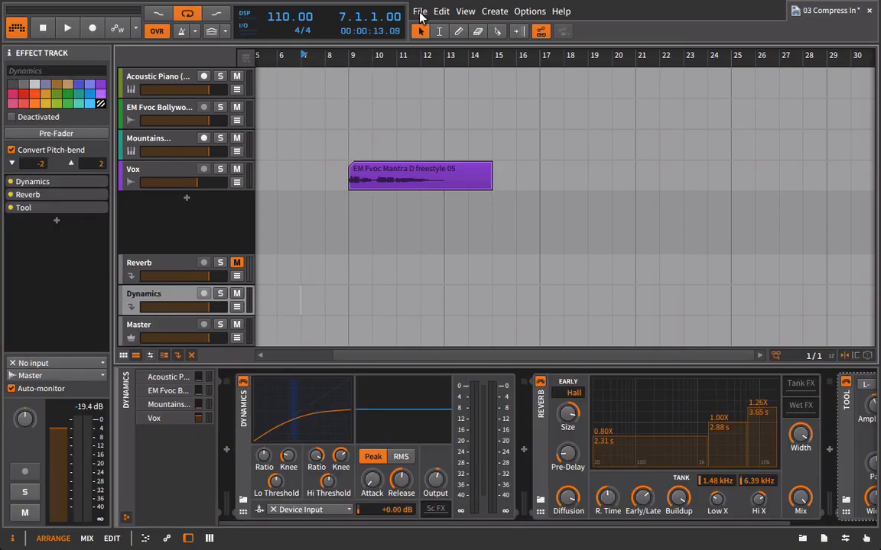
{"action": "key", "text": "space"}
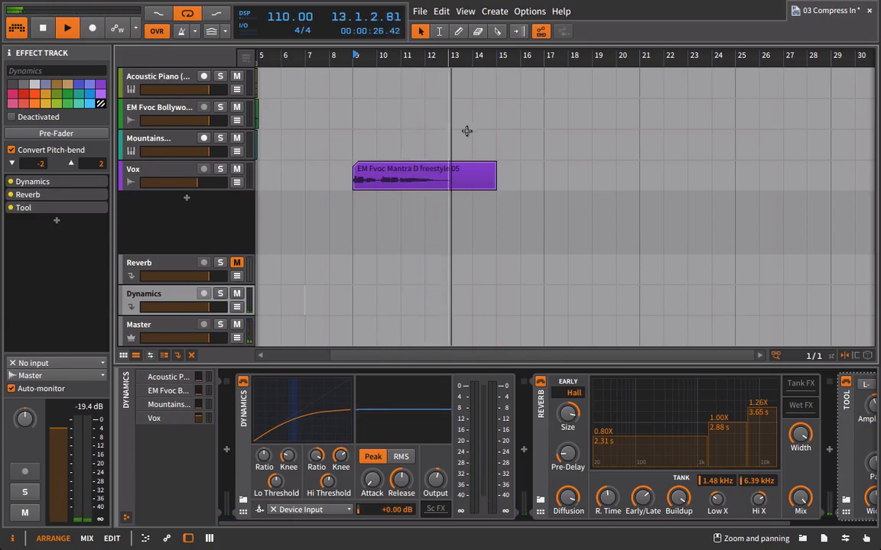
{"action": "key", "text": "space"}
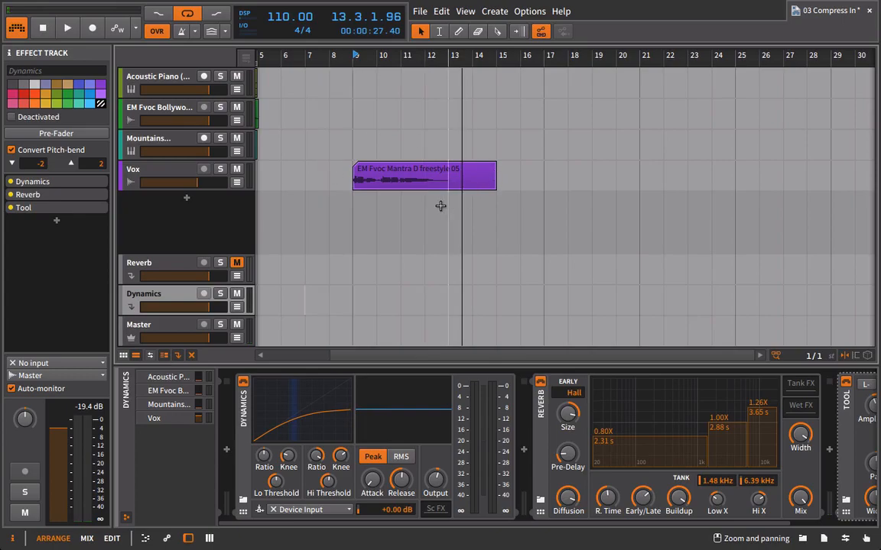
{"action": "left_click", "coordinate": [237, 294]}
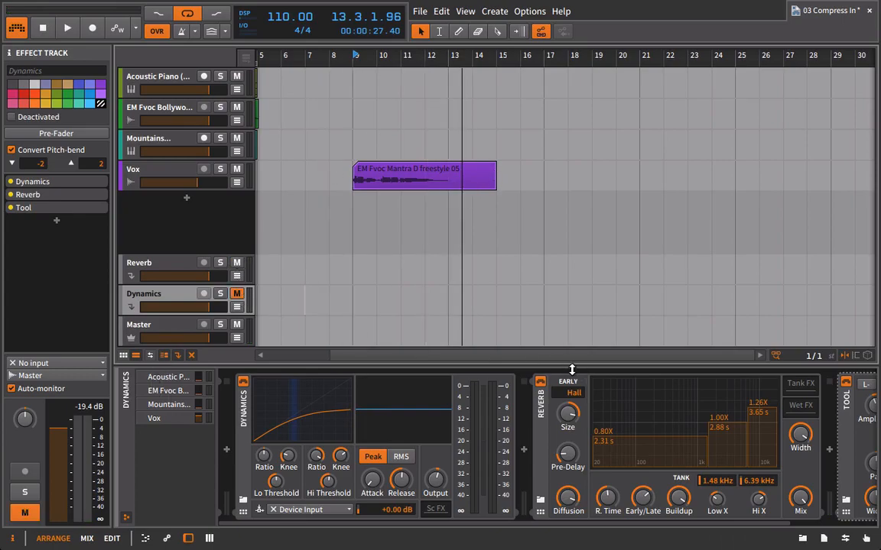
{"action": "key", "text": "space"}
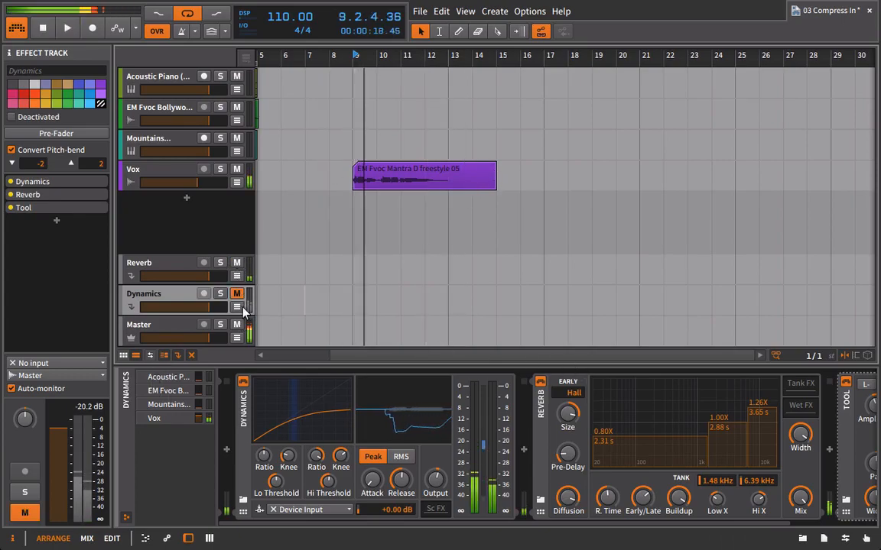
Play the vocal through the plain Reverb track and bring up the Master track's Peak Limiter
{"action": "left_click", "coordinate": [169, 265]}
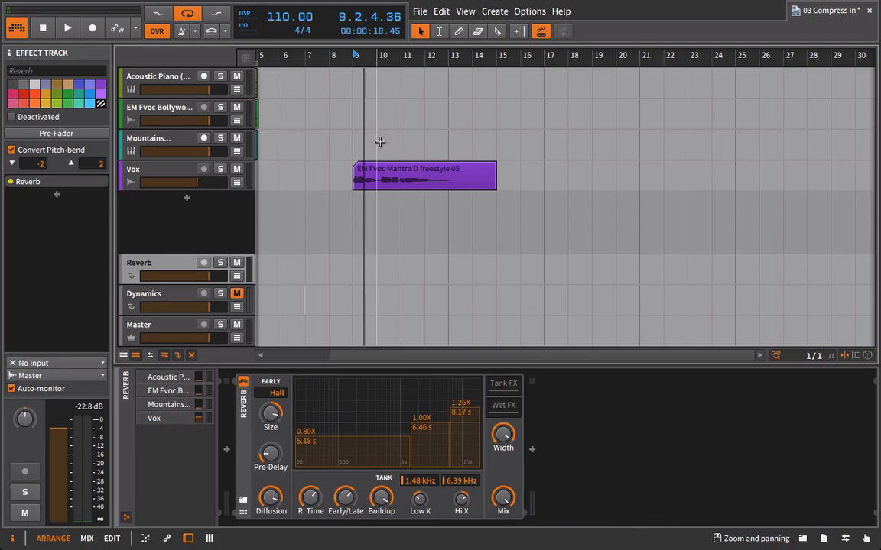
{"action": "key", "text": "space"}
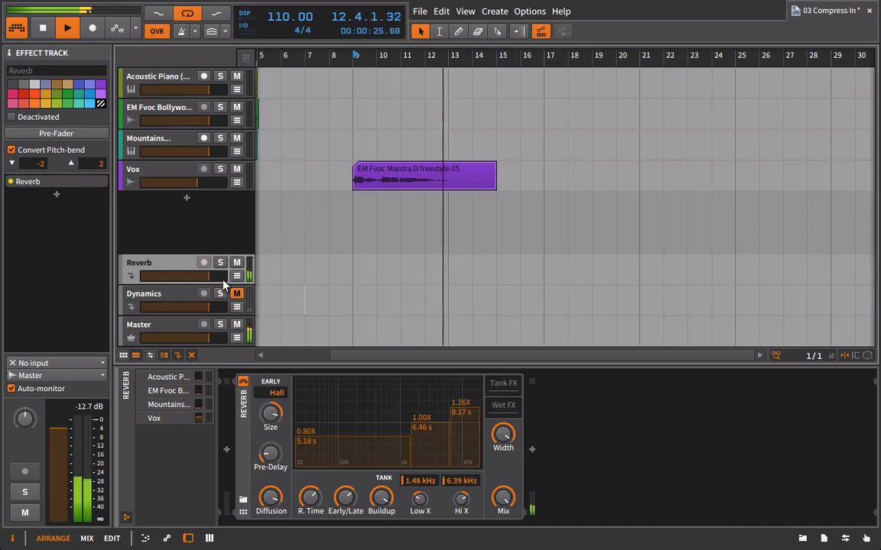
{"action": "left_click", "coordinate": [169, 330]}
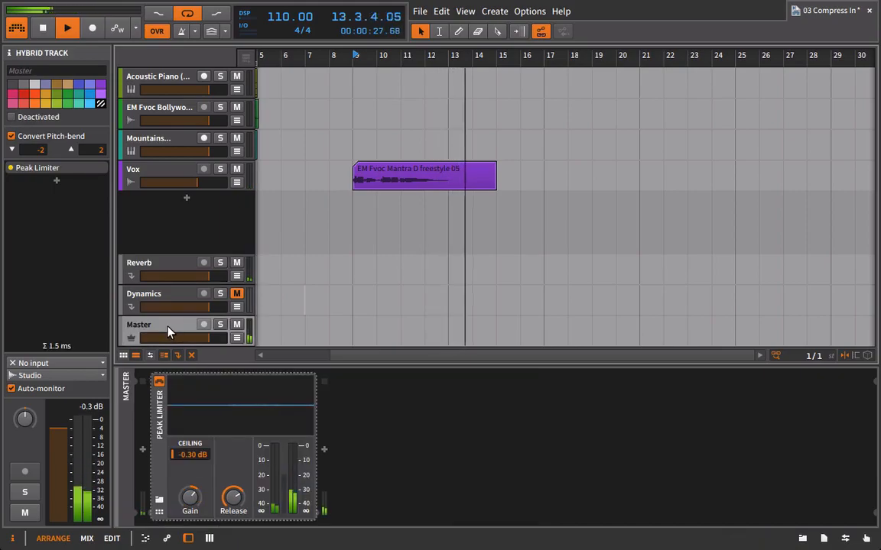
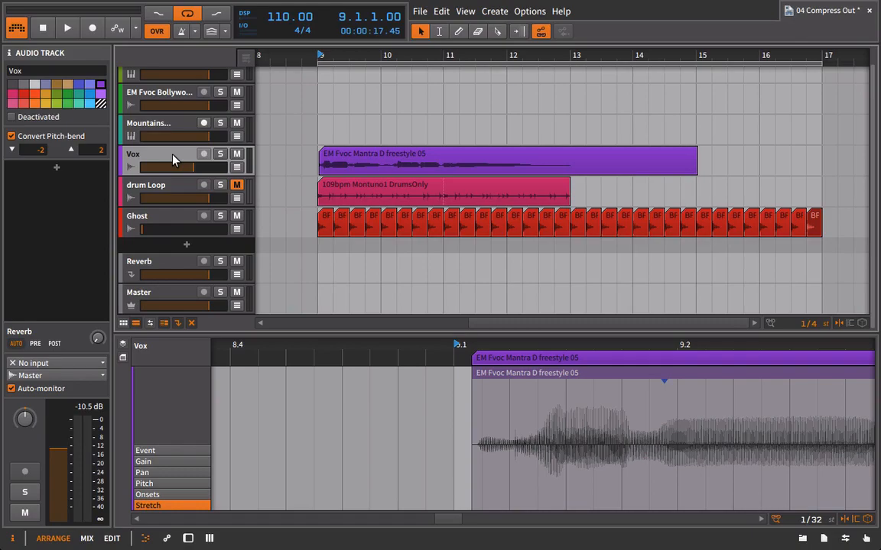
Raise the Vox track's send to the Reverb effect track while playing the vocal from bar 9
{"action": "left_click", "coordinate": [181, 268]}
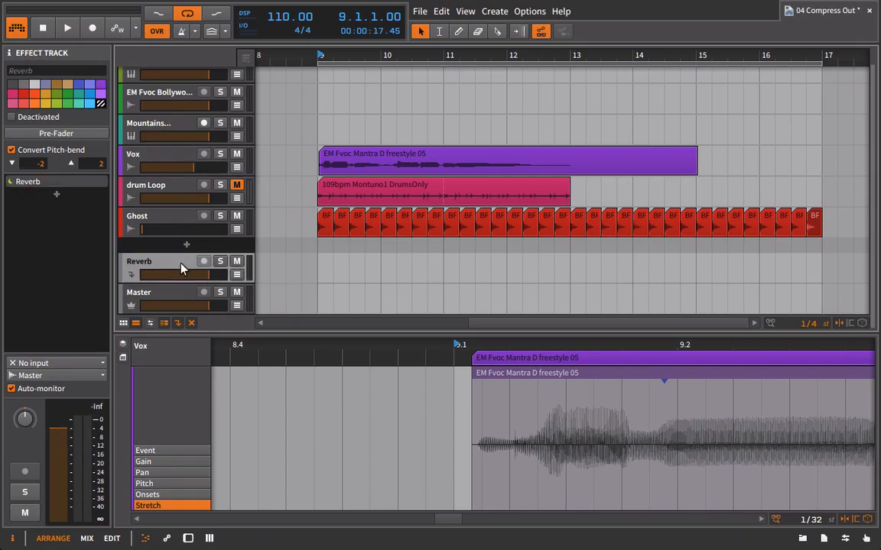
{"action": "left_click", "coordinate": [166, 172]}
{"action": "key", "text": "d"}
{"action": "key", "text": "space"}
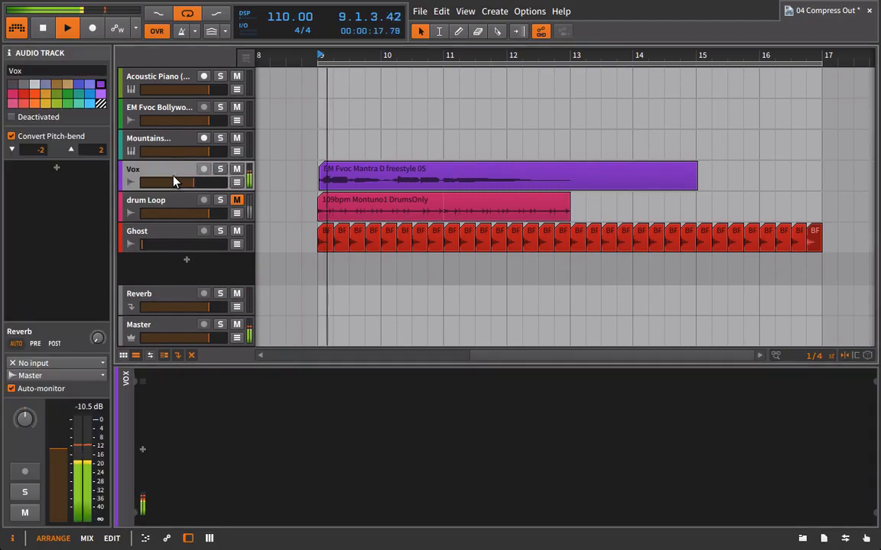
{"action": "left_click_drag", "start_coordinate": [97, 337], "coordinate": [98, 325]}
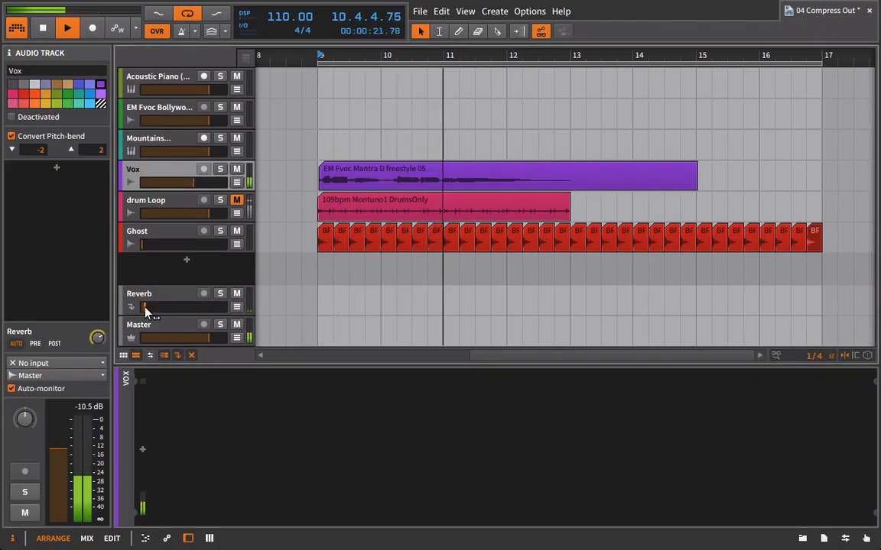
Lengthen the Reverb device's reverb time to 7.24 s while replaying the vocal
{"action": "left_click", "coordinate": [182, 296]}
{"action": "key", "text": "d"}
{"action": "key", "text": "space"}
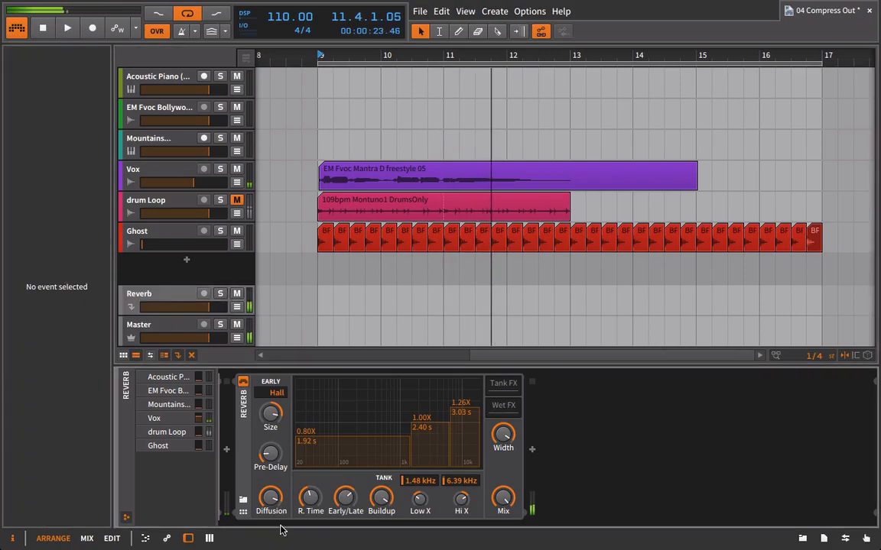
{"action": "key", "text": "space"}
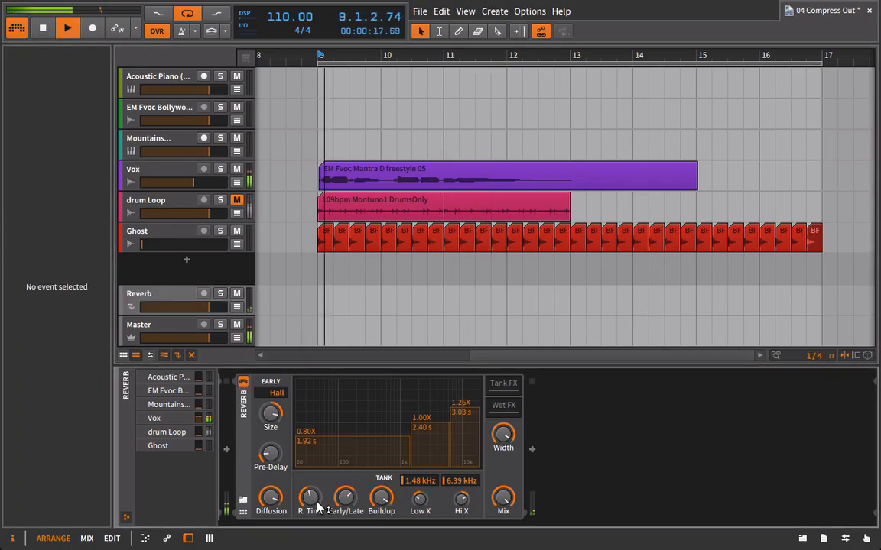
{"action": "left_click_drag", "start_coordinate": [322, 506], "coordinate": [322, 451]}
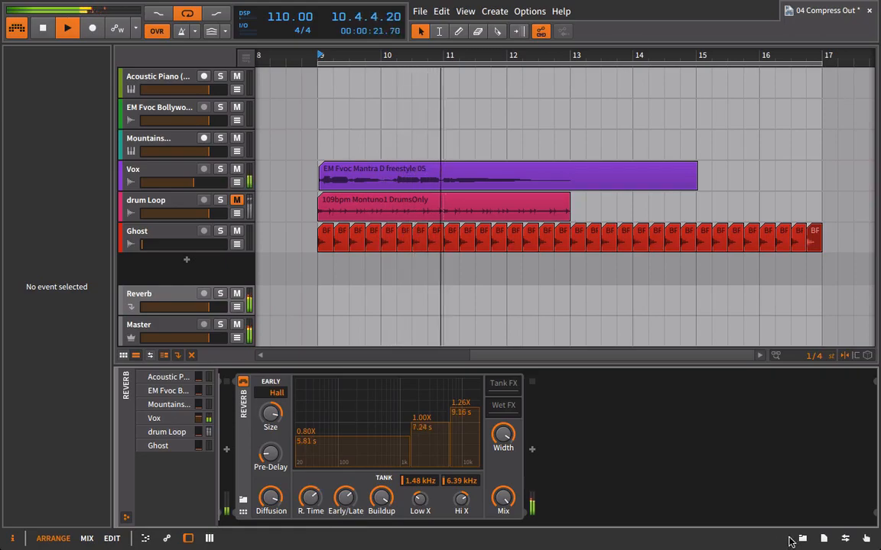
Add a Dynamics device from the Bitwig device library after the Reverb on the Reverb track
{"action": "left_click", "coordinate": [801, 539]}
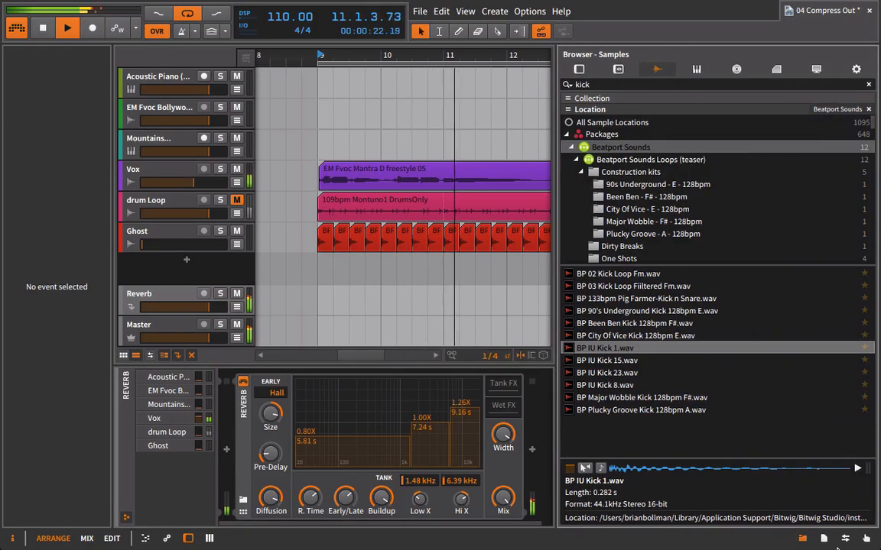
{"action": "left_click", "coordinate": [579, 68]}
{"action": "left_click", "coordinate": [612, 135]}
{"action": "key", "text": "space"}
{"action": "triple_click", "coordinate": [613, 84]}
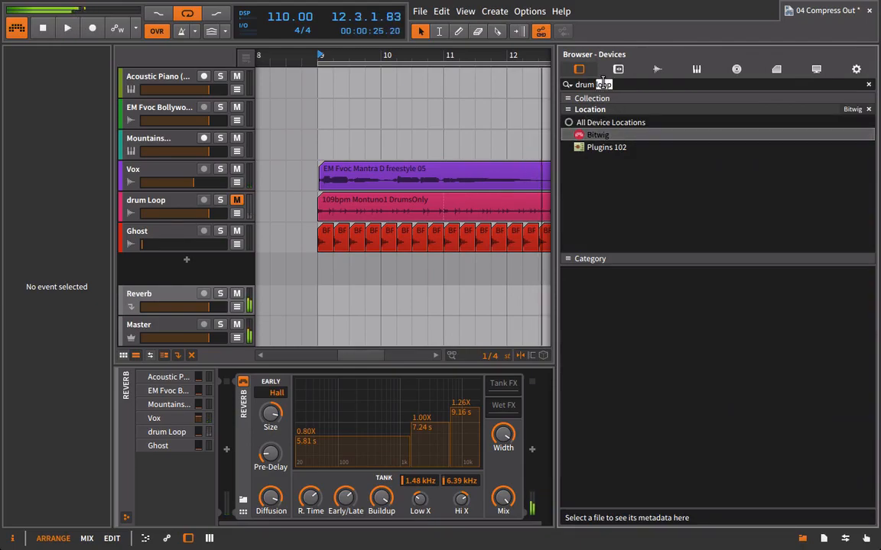
{"action": "key", "text": "BackSpace"}
{"action": "scroll", "coordinate": [671, 320], "scroll_direction": "down", "scroll_amount": 3}
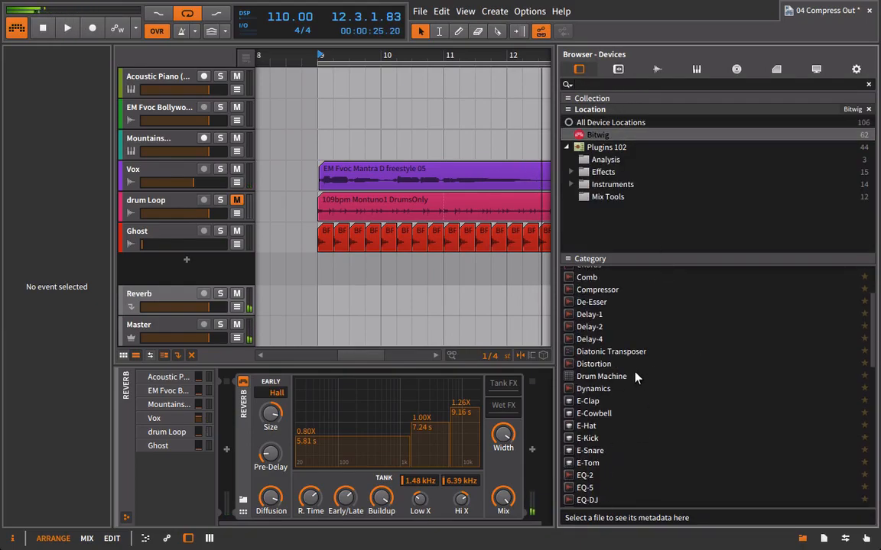
{"action": "double_click", "coordinate": [580, 389]}
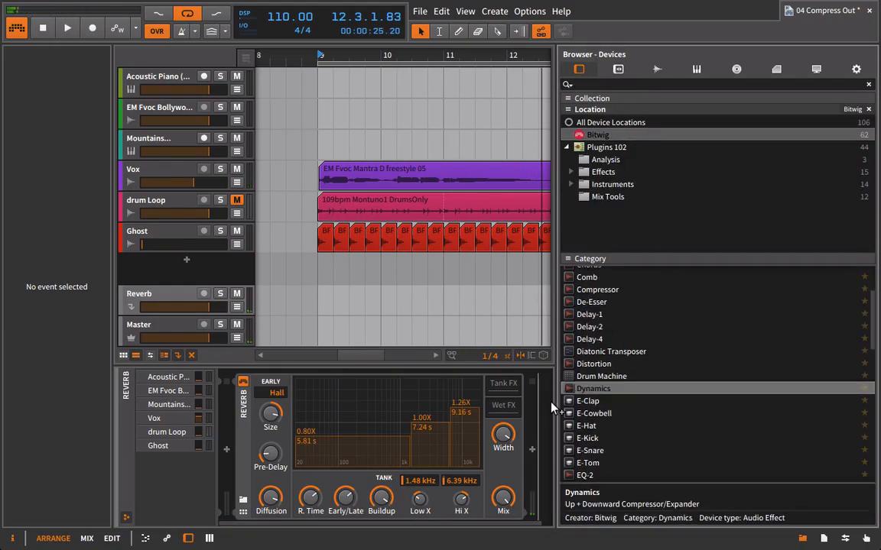
{"action": "left_click", "coordinate": [803, 539]}
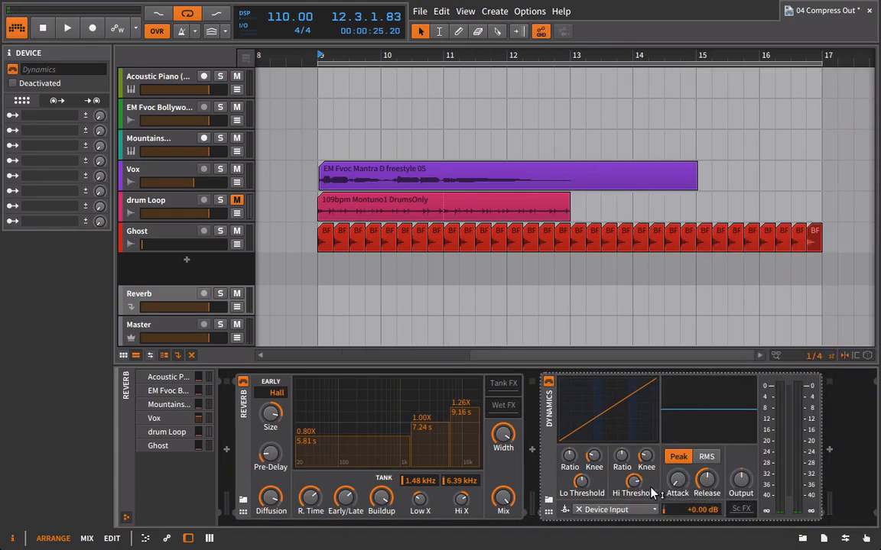
Solo the Reverb track during playback and compress its signal in Dynamics with a higher upper ratio and a lower Hi Threshold
{"action": "key", "text": "space"}
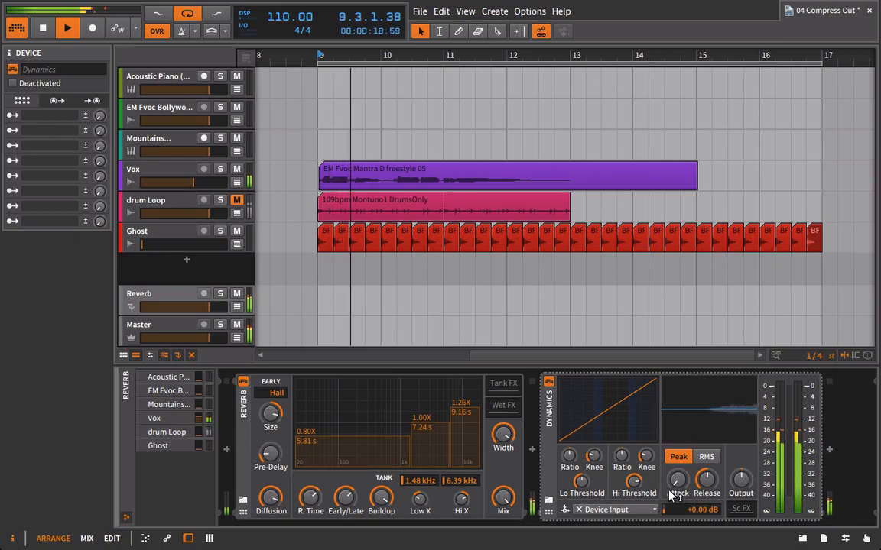
{"action": "left_click", "coordinate": [220, 294]}
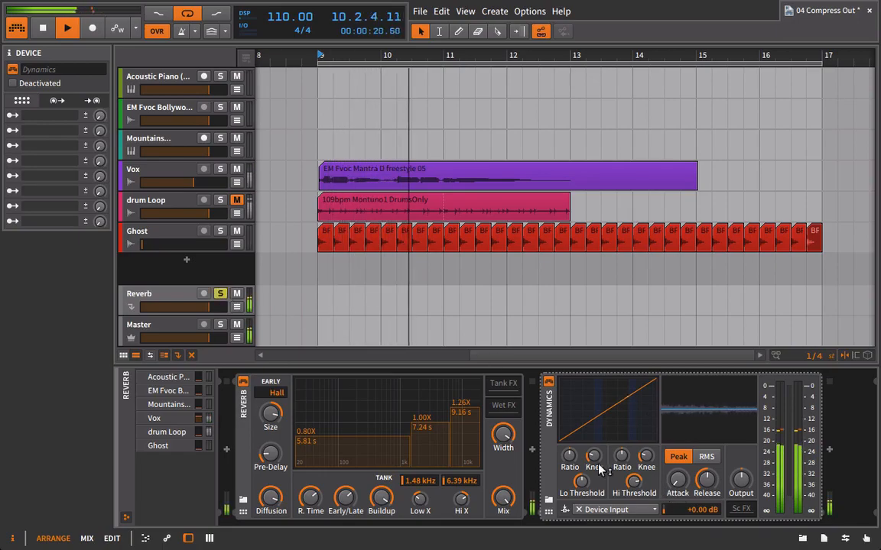
{"action": "left_click_drag", "start_coordinate": [620, 461], "coordinate": [645, 442]}
{"action": "left_click_drag", "start_coordinate": [636, 483], "coordinate": [635, 499]}
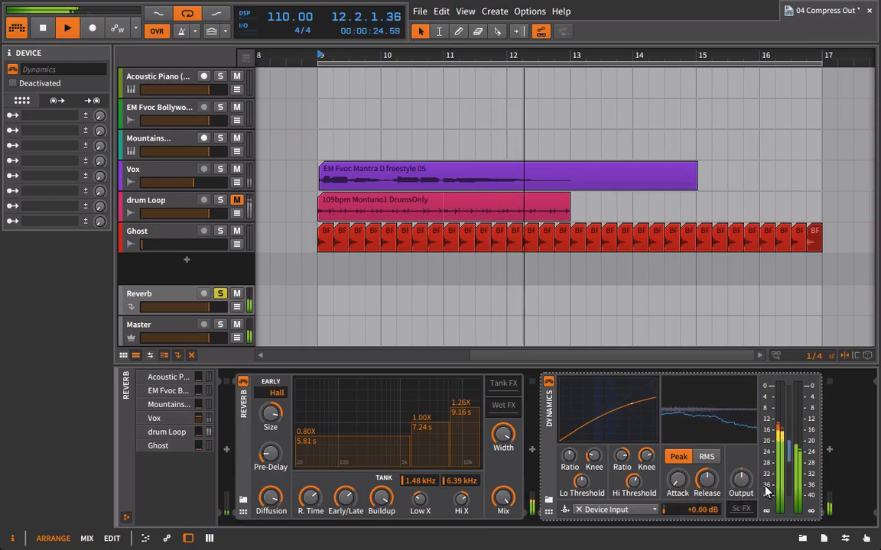
Replay the soloed Reverb track with the Dynamics device bypassed and active to compare the reverb tail
{"action": "key", "text": "space"}
{"action": "key", "text": "space"}
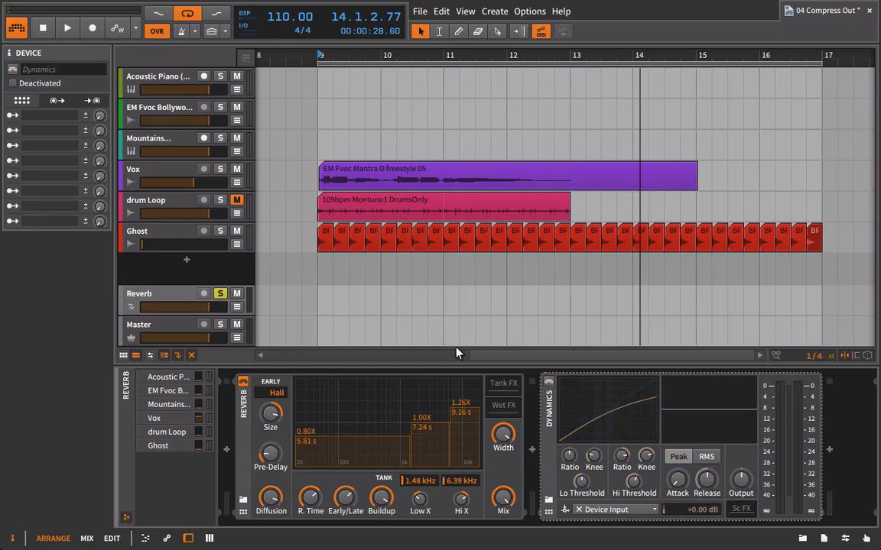
{"action": "left_click", "coordinate": [168, 302]}
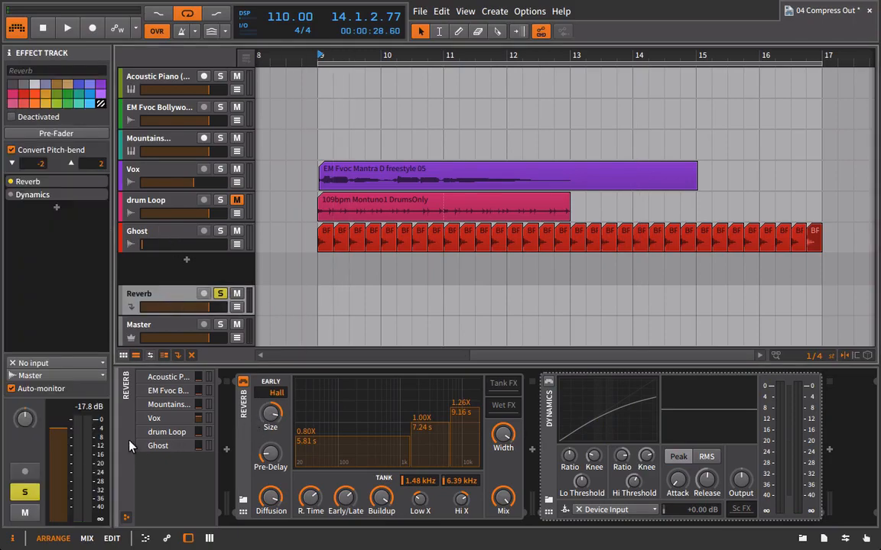
{"action": "key", "text": "space"}
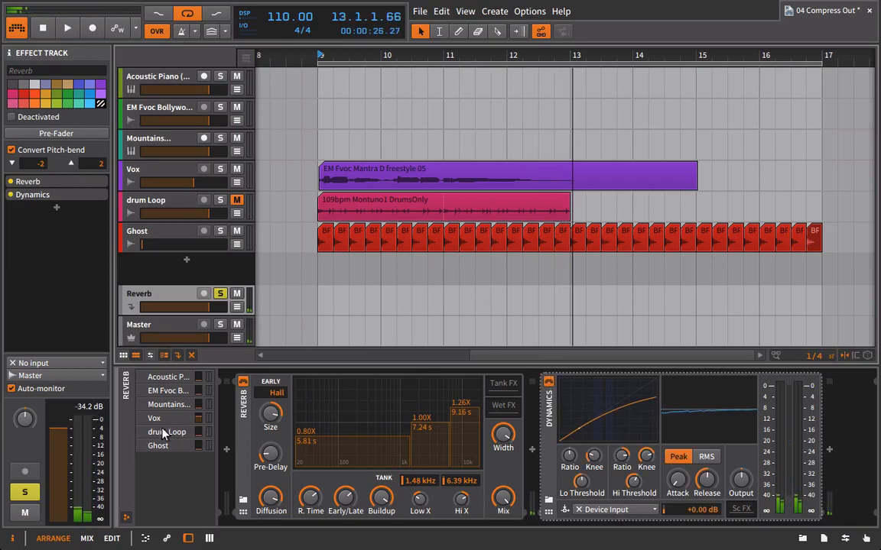
{"action": "key", "text": "space"}
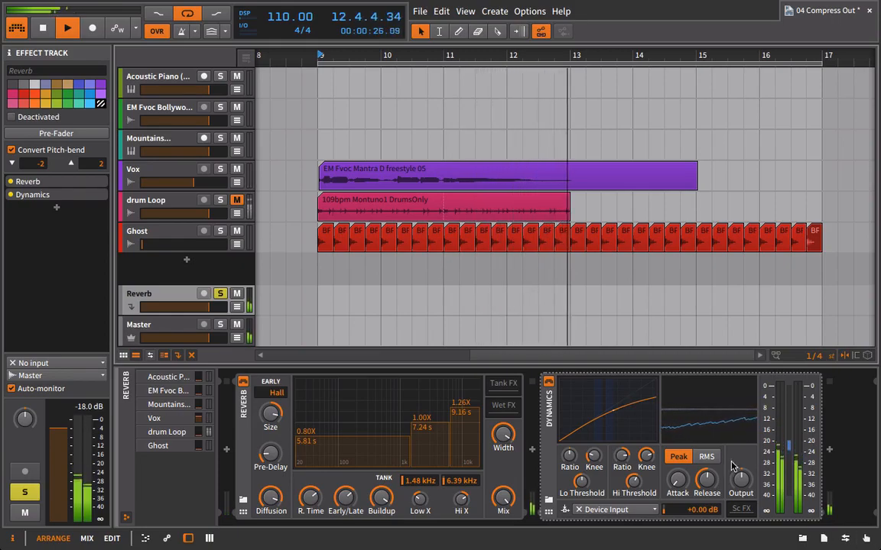
{"action": "key", "text": "space"}
Raise the Dynamics output gain and solo the Vox track alongside the Reverb track during playback
{"action": "left_click_drag", "start_coordinate": [740, 492], "coordinate": [741, 478]}
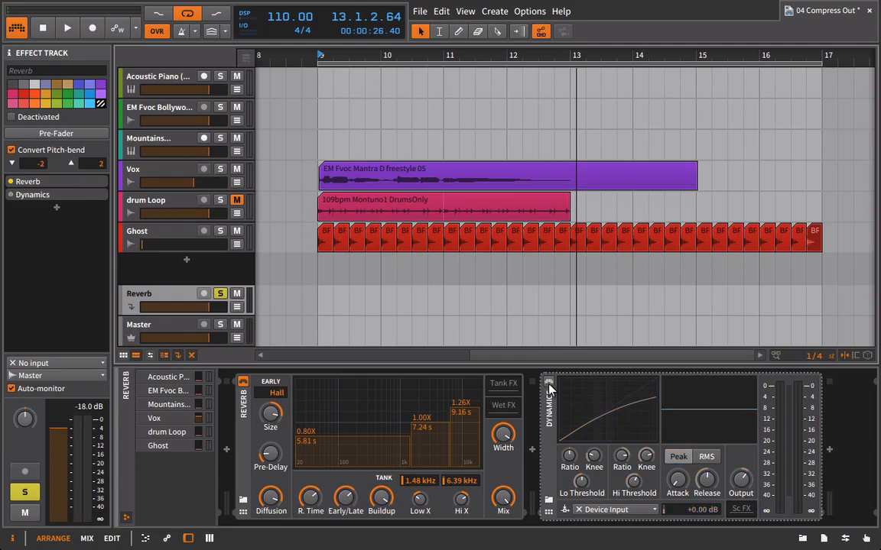
{"action": "key", "text": "space"}
{"action": "left_click", "coordinate": [221, 169]}
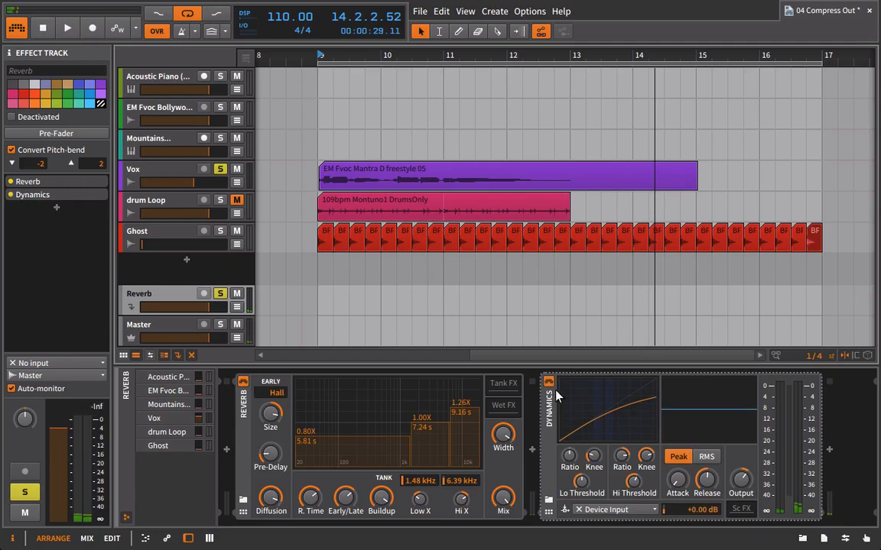
Replay the soloed vocal and reverb, and shorten the Reverb device's reverb time to 2.40 s
{"action": "key", "text": "space"}
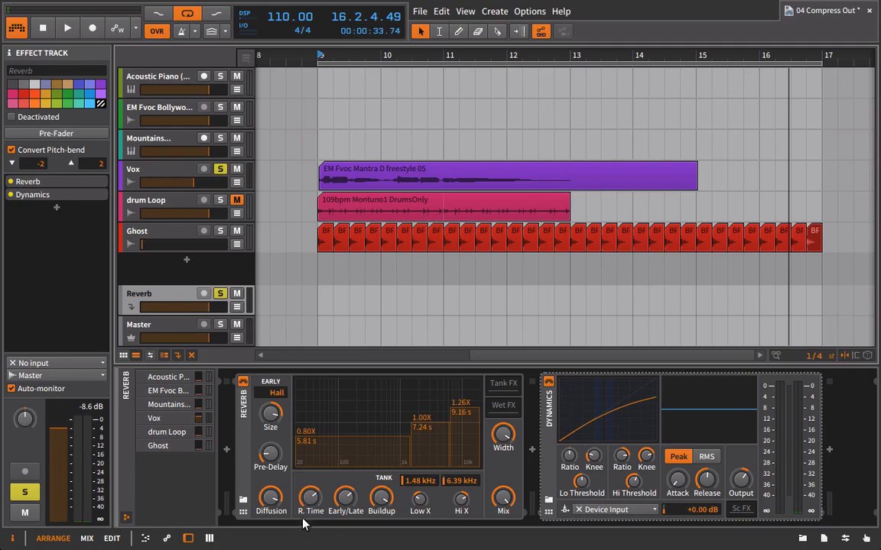
{"action": "key", "text": "space"}
{"action": "left_click_drag", "start_coordinate": [309, 498], "coordinate": [310, 527]}
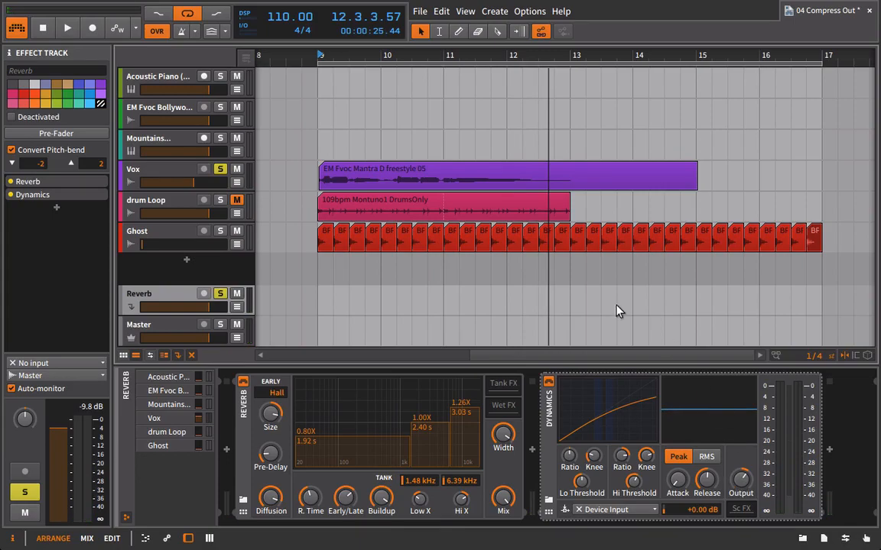
Set the Dynamics output gain to +1.8 dB and then +2.9 dB while replaying the vocal with the shorter reverb
{"action": "key", "text": "space"}
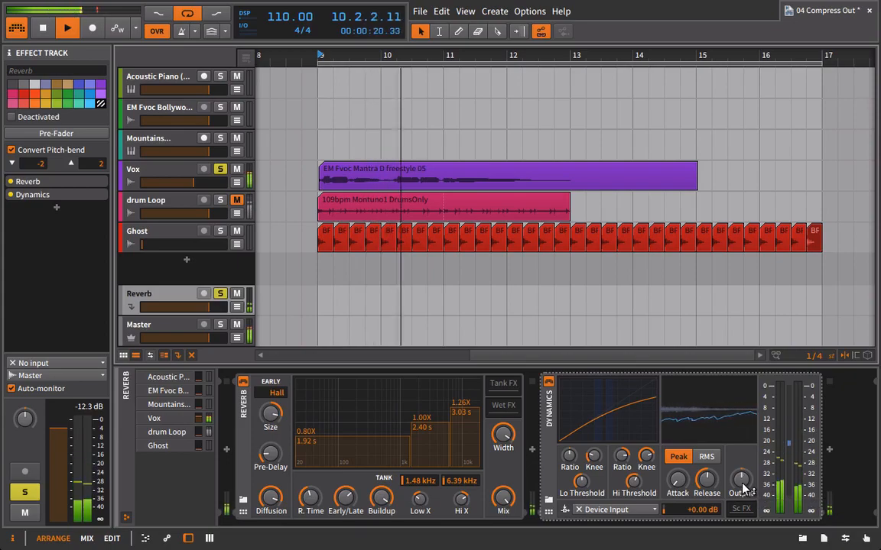
{"action": "mouse_move", "coordinate": [743, 490]}
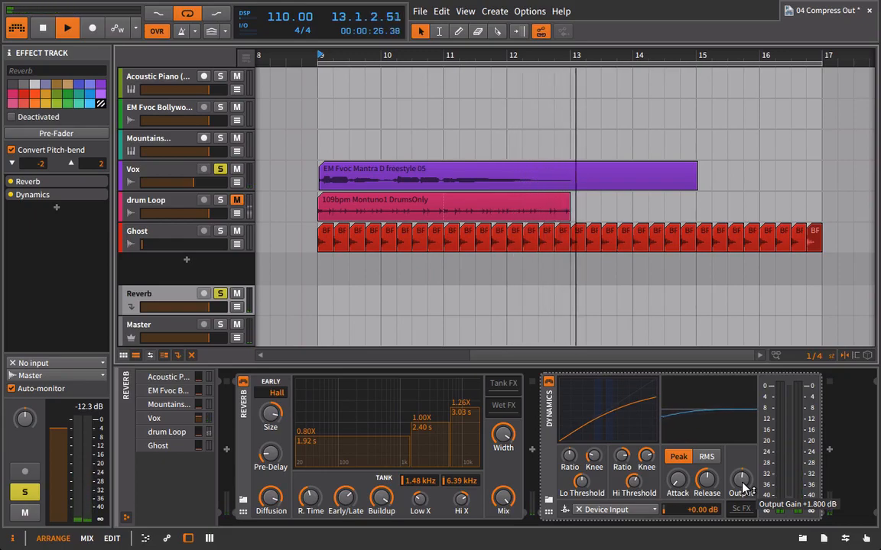
{"action": "key", "text": "space"}
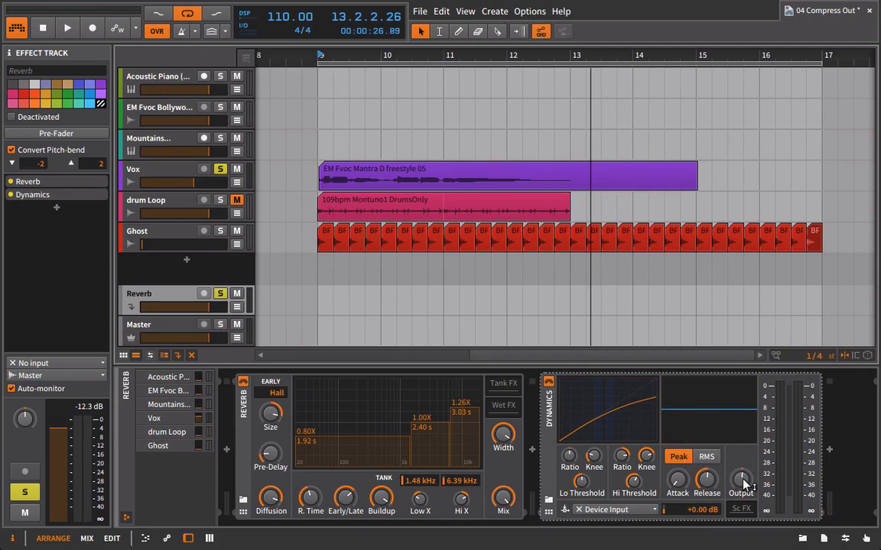
{"action": "key", "text": "space"}
{"action": "left_click_drag", "start_coordinate": [749, 485], "coordinate": [749, 476]}
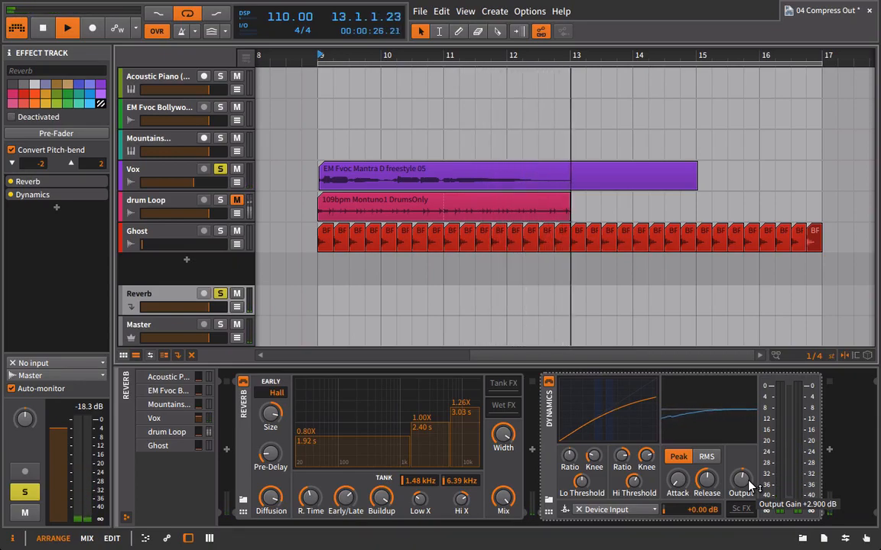
{"action": "key", "text": "space"}
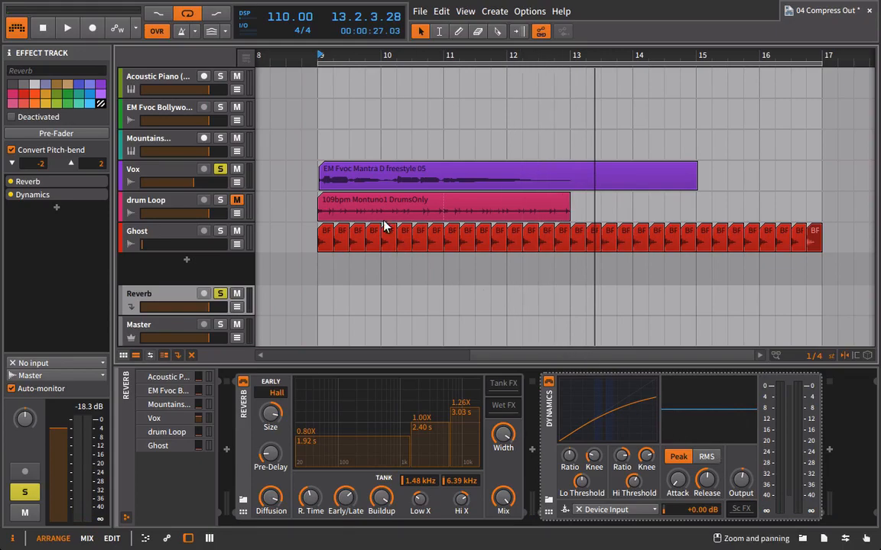
Delete the Dynamics device from the Reverb track and switch the solo from Vox to the unmuted drum Loop track
{"action": "left_click", "coordinate": [540, 403]}
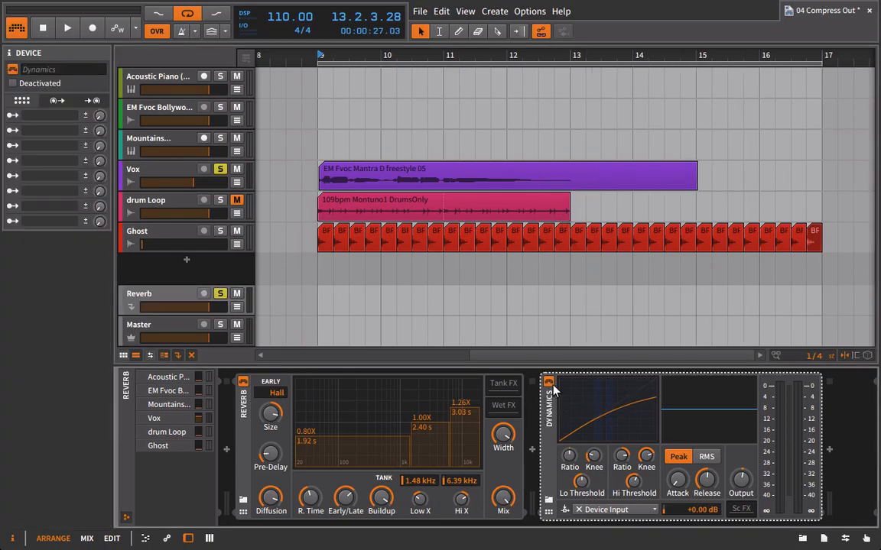
{"action": "key", "text": "Delete"}
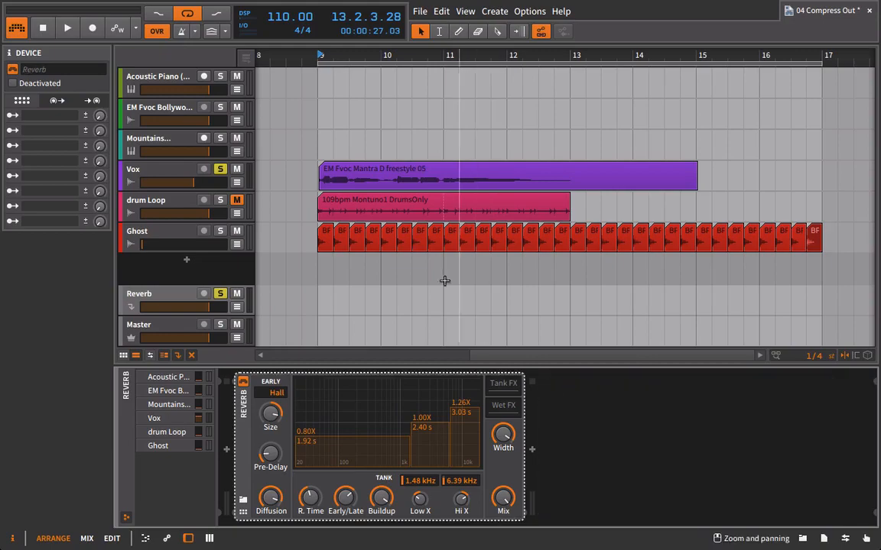
{"action": "left_click", "coordinate": [217, 171]}
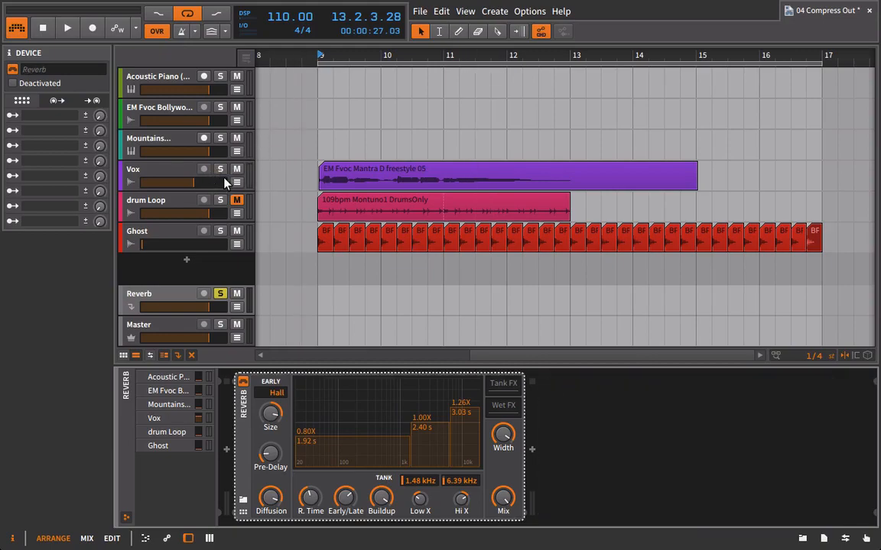
{"action": "left_click", "coordinate": [220, 200]}
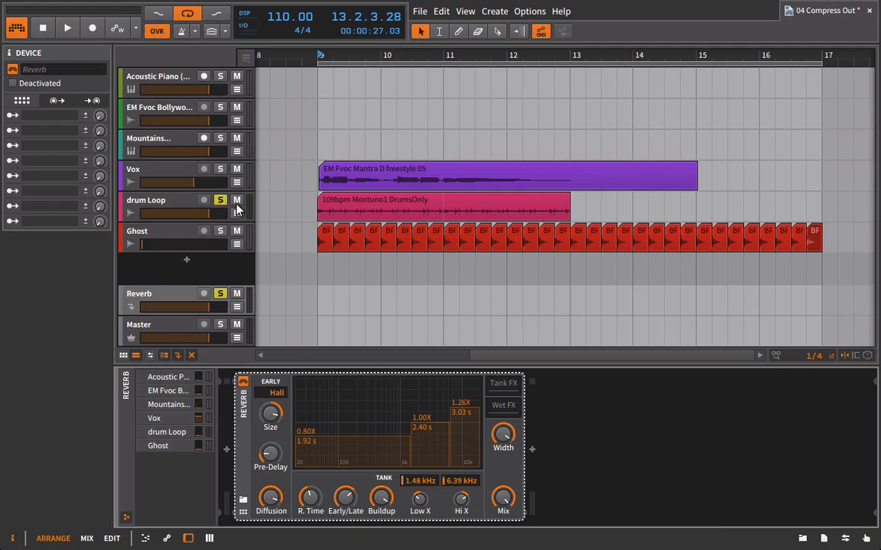
Play the soloed drum Loop track, shorten the loop region to 4 bars starting at bar 9, and unsolo the Reverb track
{"action": "left_click", "coordinate": [166, 203]}
{"action": "key", "text": "space"}
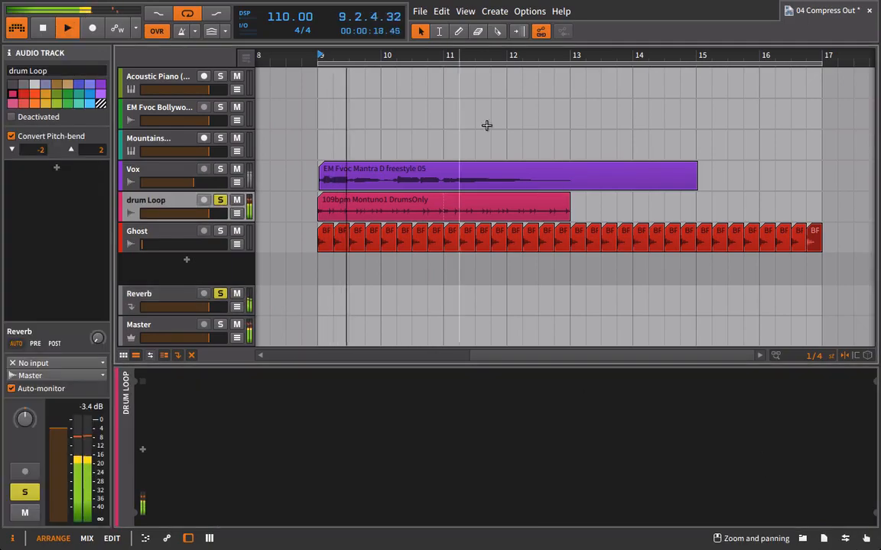
{"action": "left_click_drag", "start_coordinate": [822, 64], "coordinate": [570, 69]}
{"action": "left_click", "coordinate": [220, 294]}
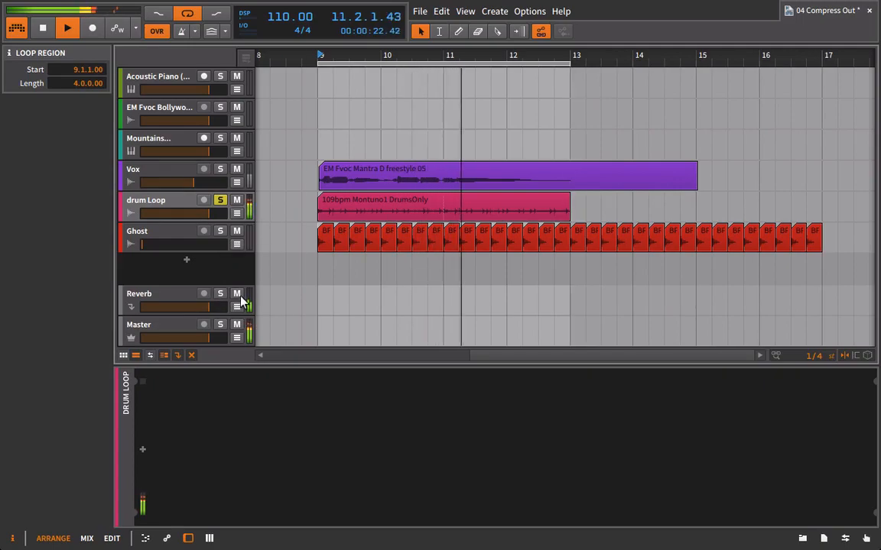
Insert a Compressor device on the drum Loop track
{"action": "left_click", "coordinate": [180, 205]}
{"action": "left_click", "coordinate": [802, 539]}
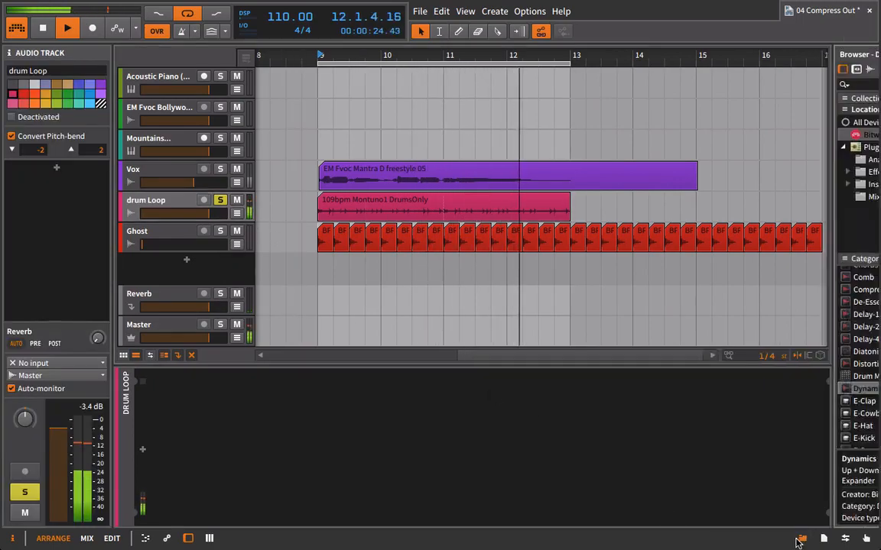
{"action": "left_click_drag", "start_coordinate": [597, 289], "coordinate": [230, 444]}
{"action": "left_click", "coordinate": [801, 539]}
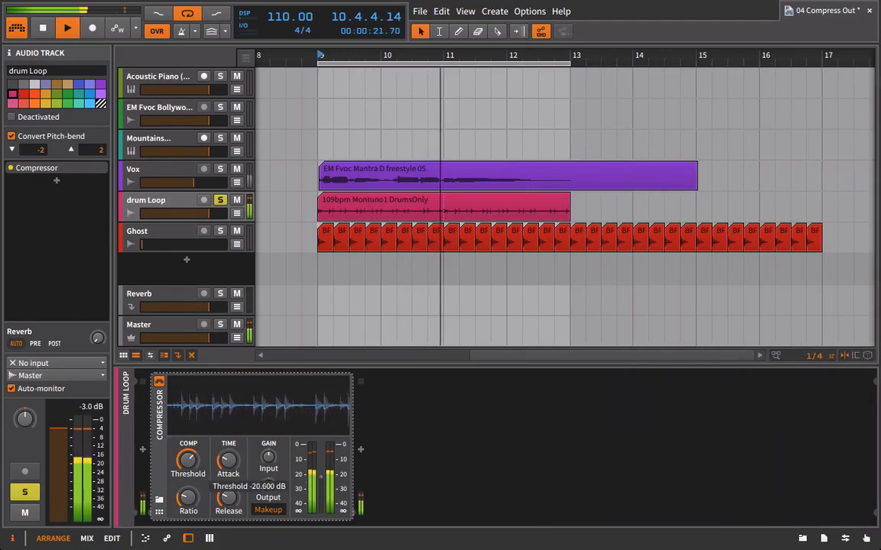
Set the drum Compressor's threshold to -32.6 dB and release to 97.23 ms, raising its ratio with Makeup off
{"action": "left_click_drag", "start_coordinate": [193, 504], "coordinate": [232, 465]}
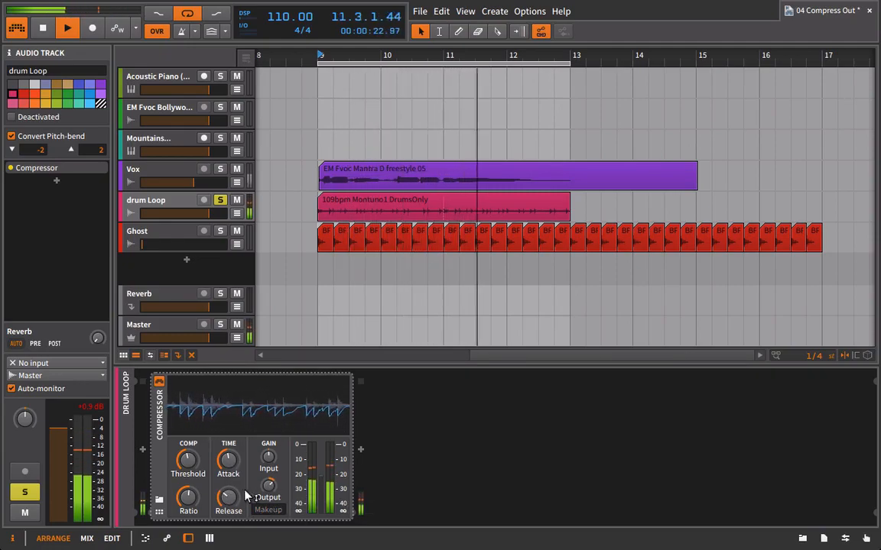
{"action": "left_click_drag", "start_coordinate": [227, 497], "coordinate": [228, 447]}
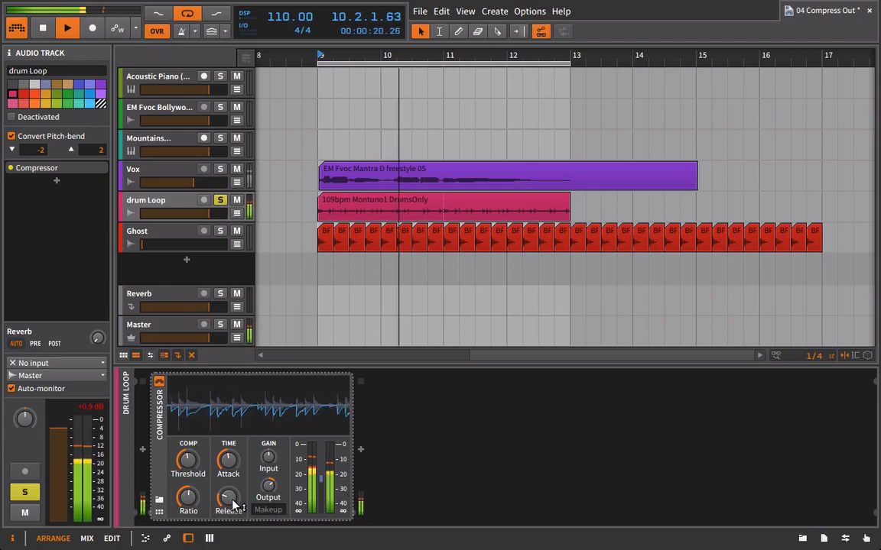
{"action": "mouse_move", "coordinate": [233, 499]}
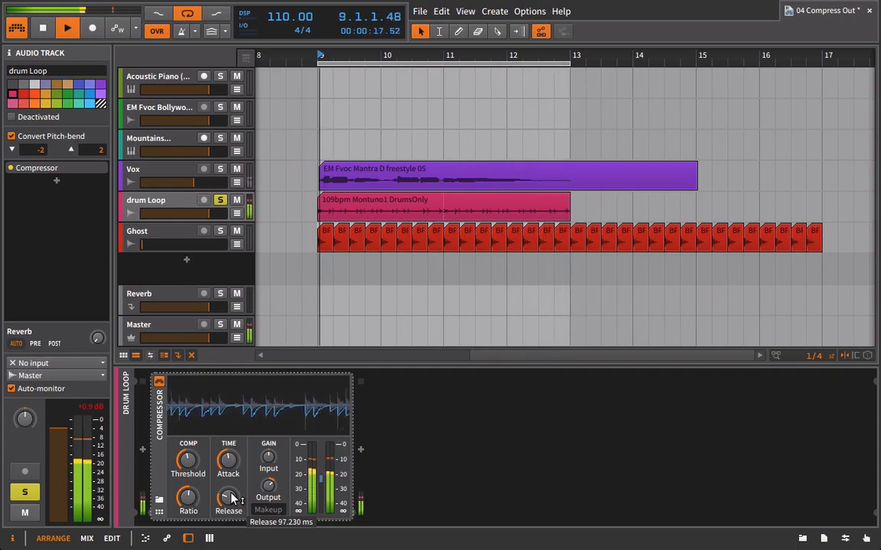
Unsolo the drum Loop track and raise the Vox track's volume, stopping playback on the Master track
{"action": "left_click", "coordinate": [219, 201]}
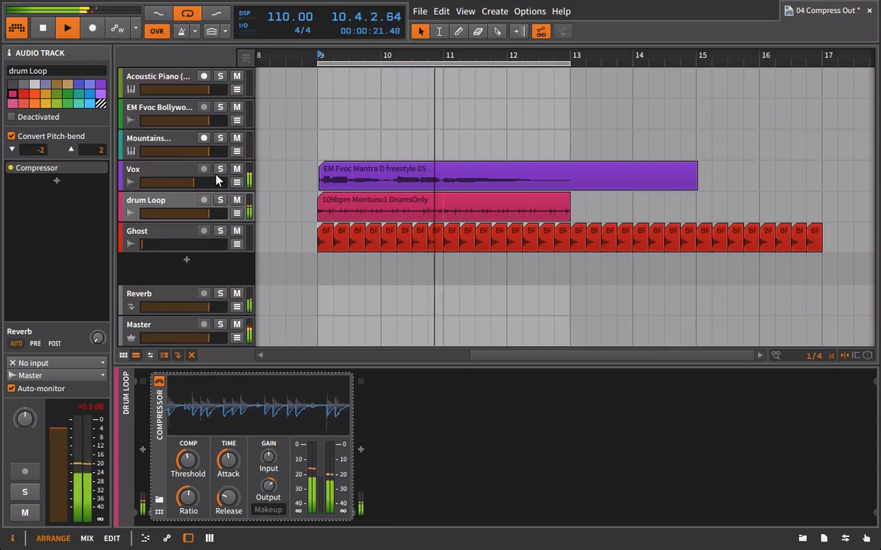
{"action": "left_click_drag", "start_coordinate": [190, 182], "coordinate": [198, 182]}
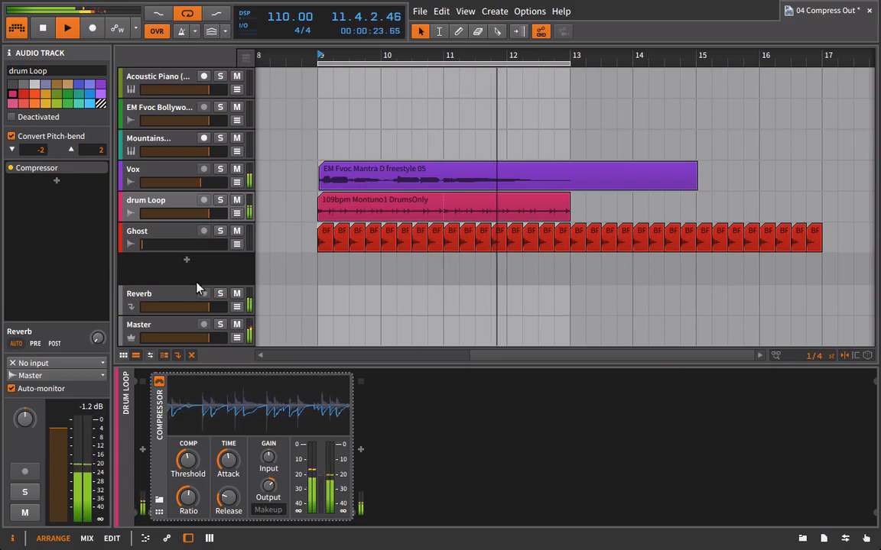
{"action": "left_click", "coordinate": [182, 326]}
{"action": "key", "text": "space"}
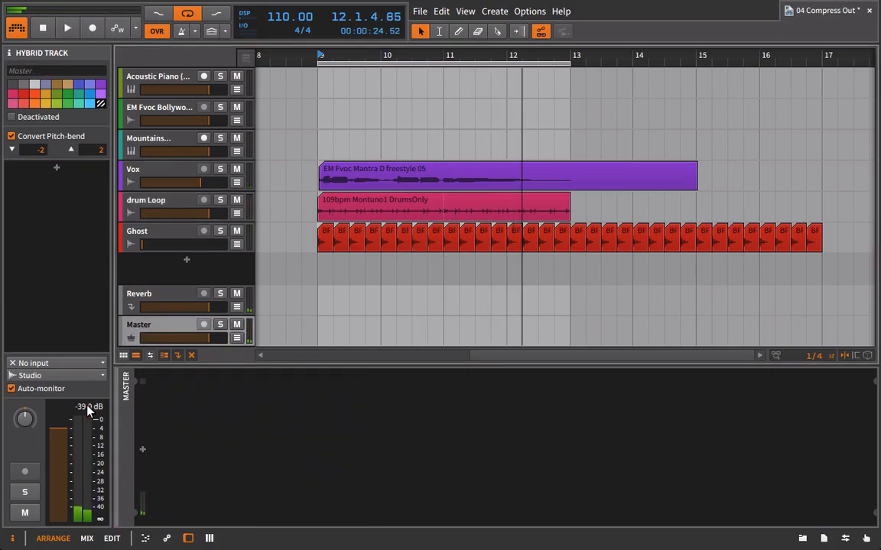
Reduce the drum Loop Compressor's attack to its minimum and enable Makeup while auditioning the mix
{"action": "left_click", "coordinate": [162, 203]}
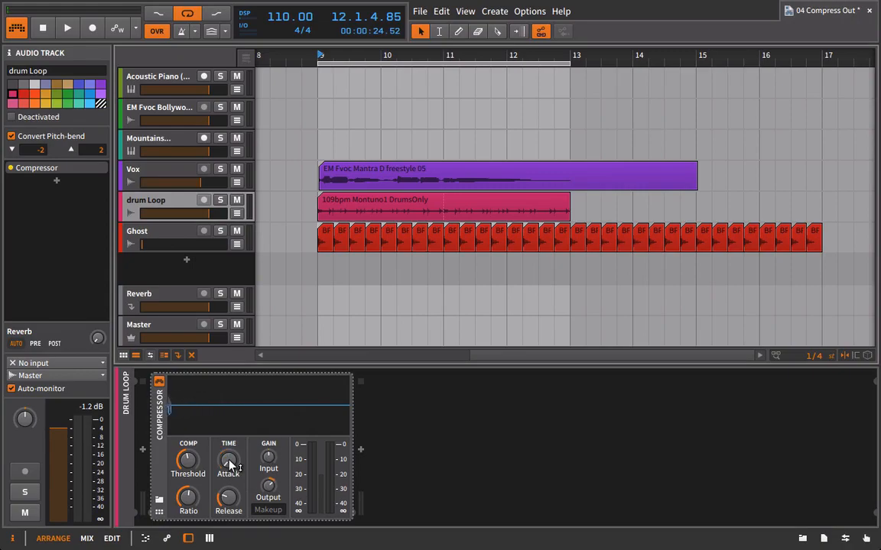
{"action": "key", "text": "space"}
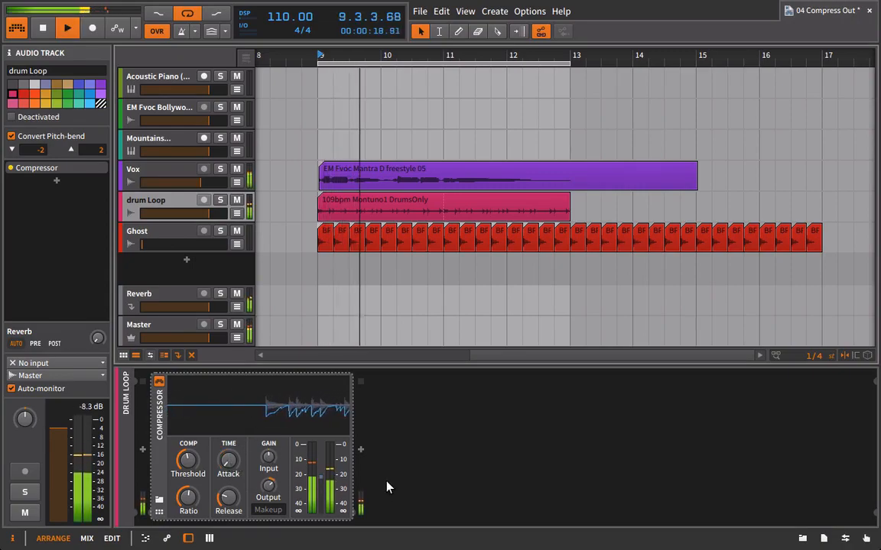
{"action": "left_click", "coordinate": [275, 509]}
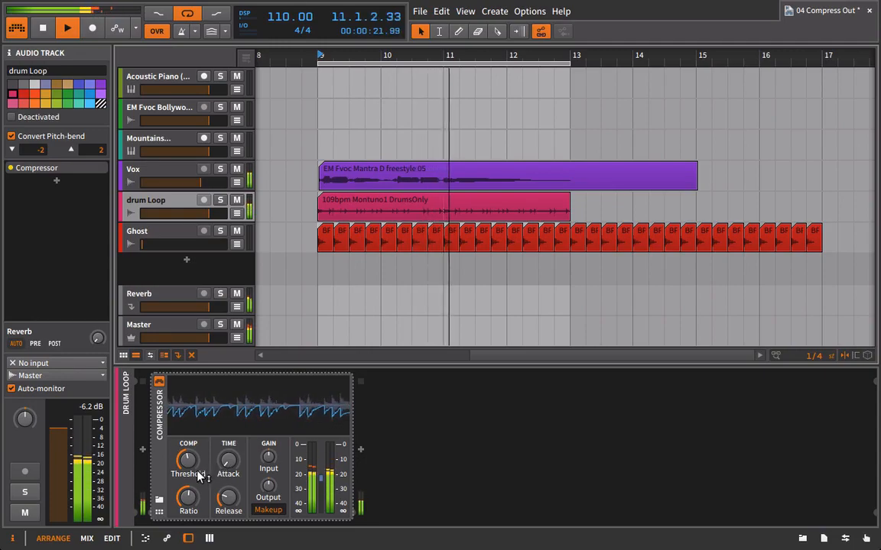
{"action": "mouse_move", "coordinate": [194, 472]}
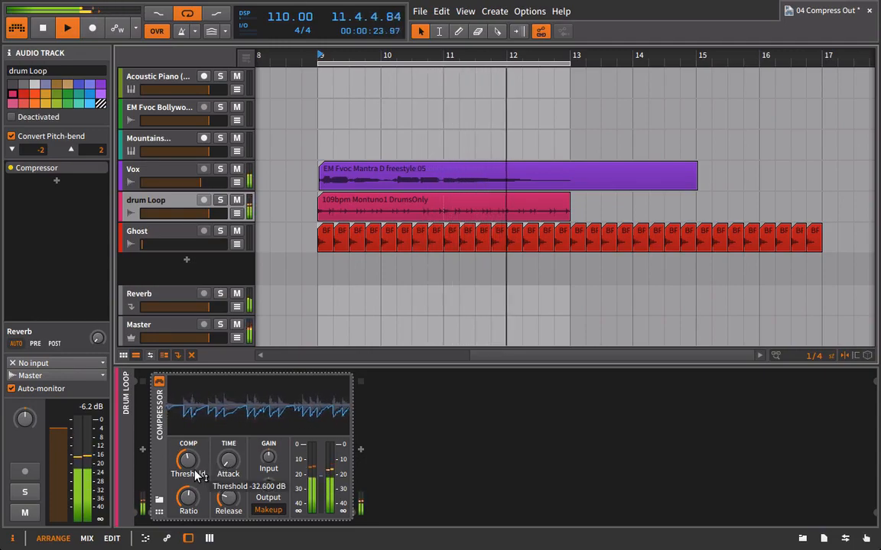
{"action": "key", "text": "space"}
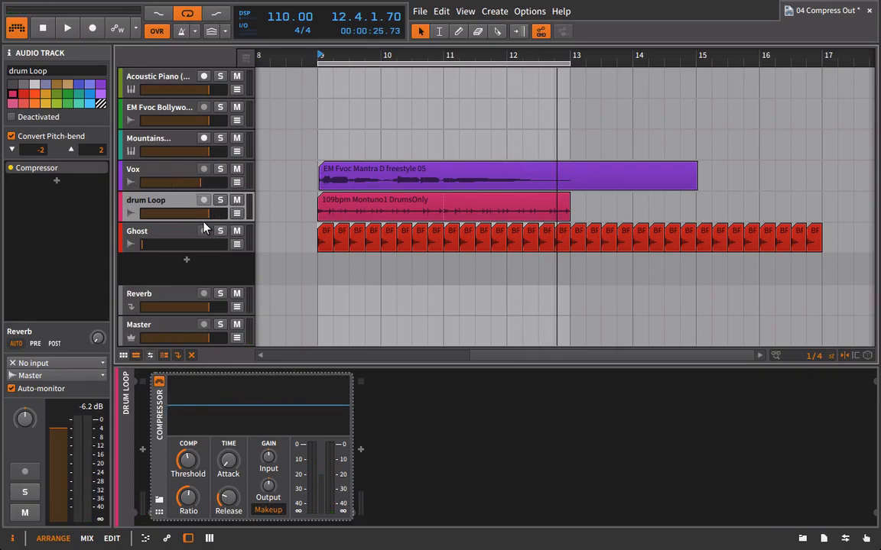
Copy the drum Loop track's Compressor and paste it after the Reverb device on the Reverb track
{"action": "right_click", "coordinate": [157, 418]}
{"action": "left_click", "coordinate": [196, 473]}
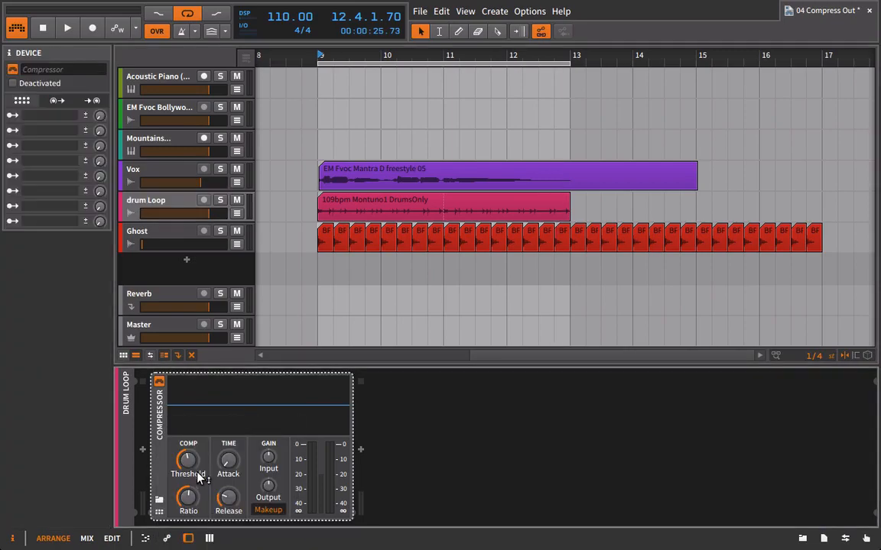
{"action": "left_click", "coordinate": [151, 299]}
{"action": "left_click", "coordinate": [643, 464]}
{"action": "key", "text": "ctrl+v"}
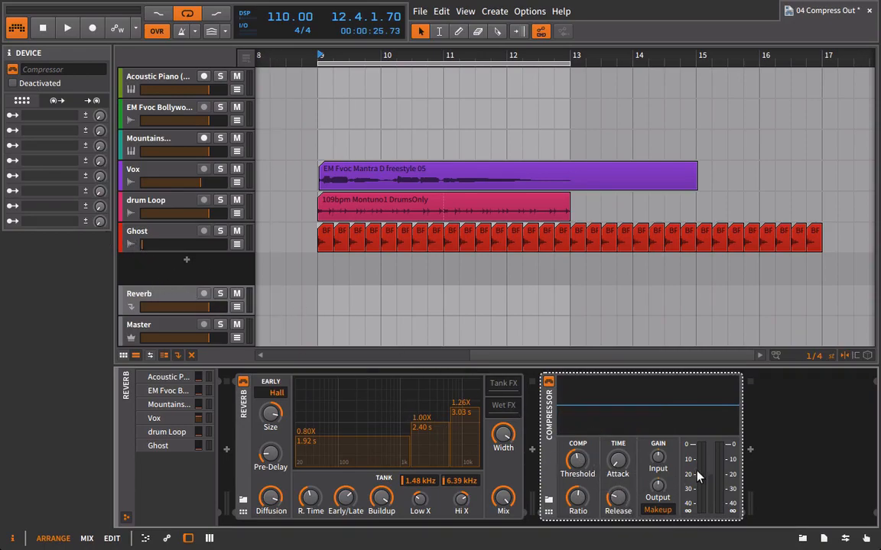
Raise the threshold of the Reverb track's Compressor and turn off its Makeup while replaying the mix
{"action": "key", "text": "space"}
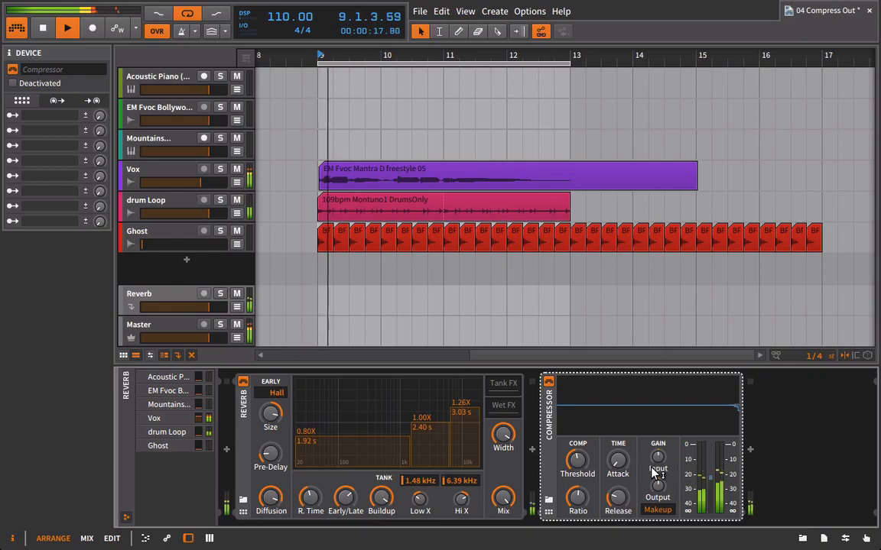
{"action": "left_click", "coordinate": [159, 309]}
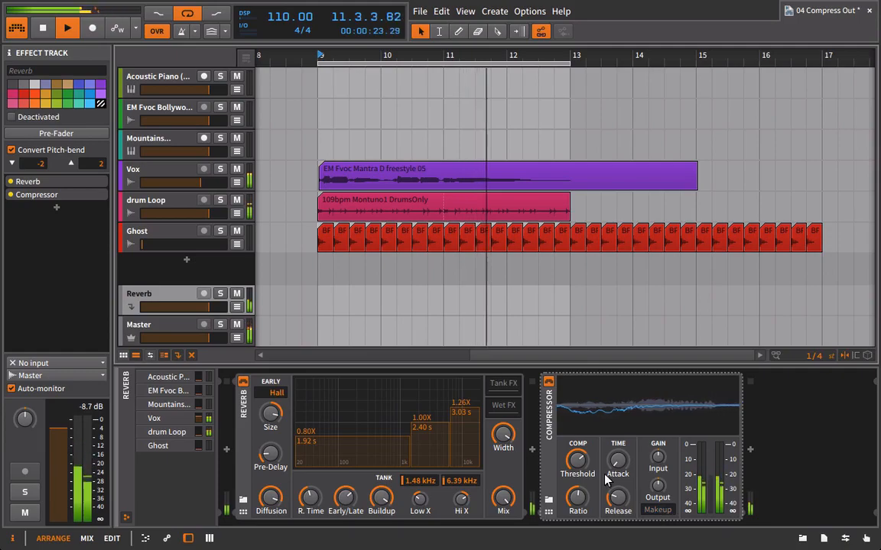
{"action": "key", "text": "space"}
{"action": "key", "text": "space"}
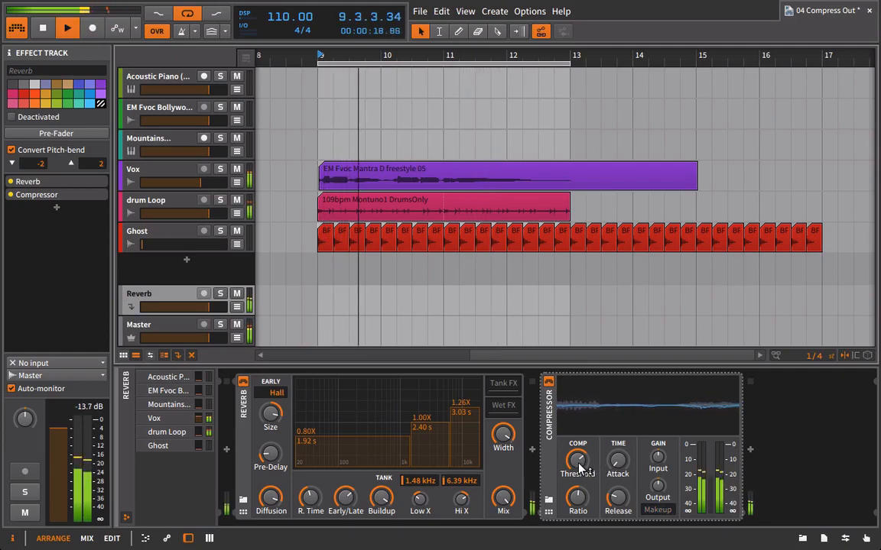
{"action": "left_click_drag", "start_coordinate": [579, 467], "coordinate": [578, 459]}
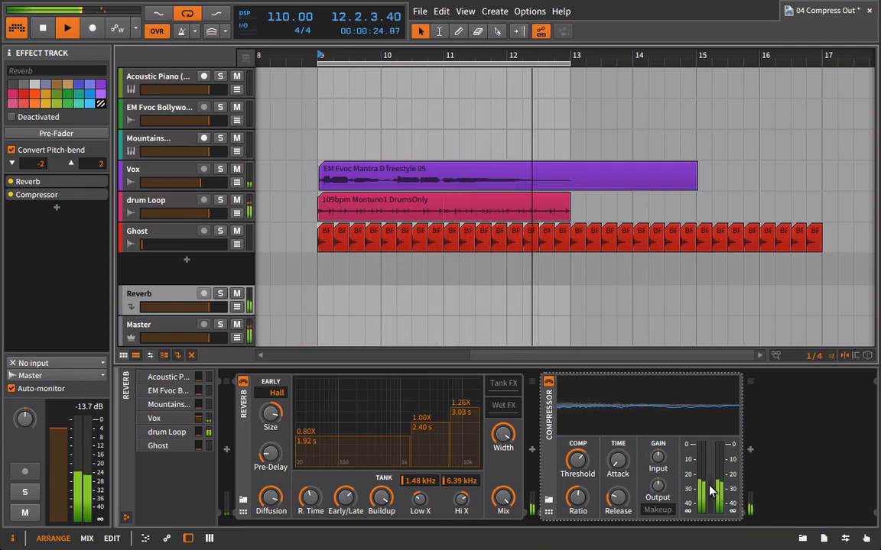
{"action": "key", "text": "space"}
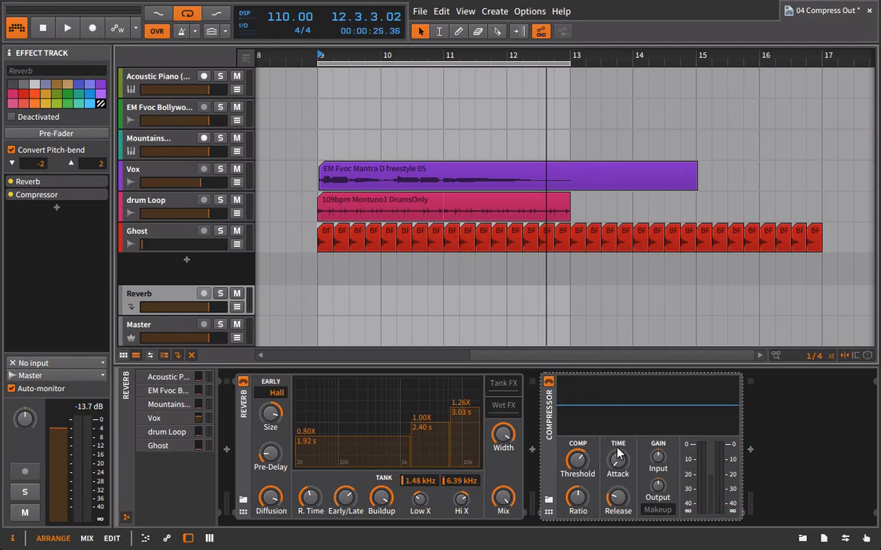
Copy the Reverb track's Compressor and paste it onto the Vox track
{"action": "right_click", "coordinate": [547, 406]}
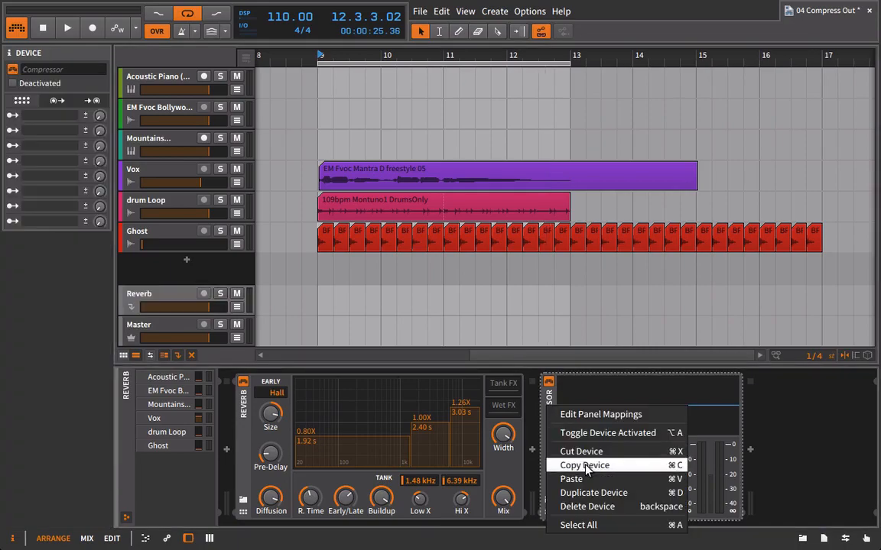
{"action": "left_click", "coordinate": [584, 465]}
{"action": "left_click", "coordinate": [152, 171]}
{"action": "left_click", "coordinate": [323, 415]}
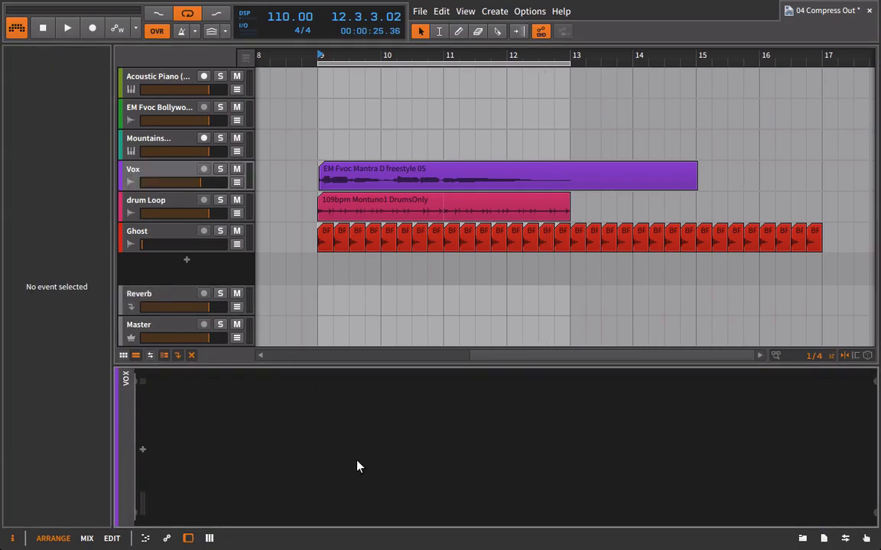
{"action": "key", "text": "ctrl+v"}
Raise the Vox track's volume and lower its Reverb send to -21.992 dB while replaying the mix
{"action": "key", "text": "space"}
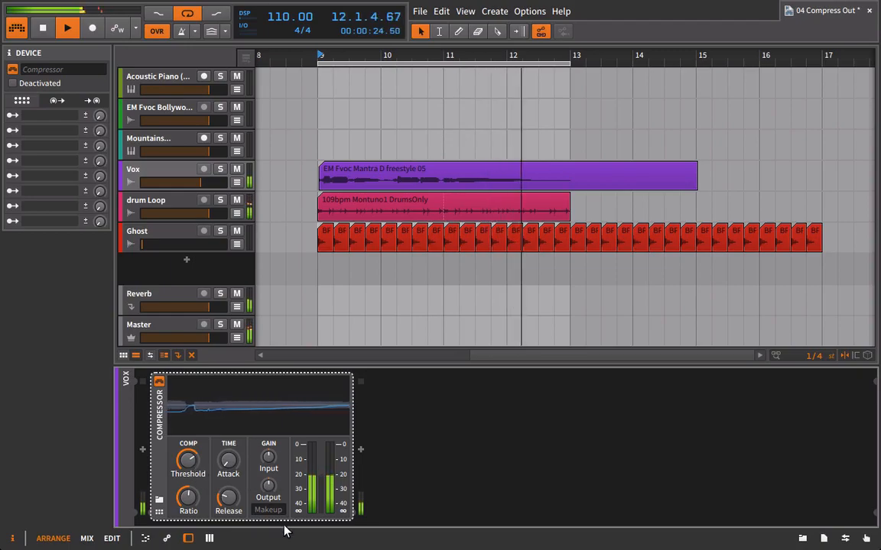
{"action": "key", "text": "space"}
{"action": "key", "text": "space"}
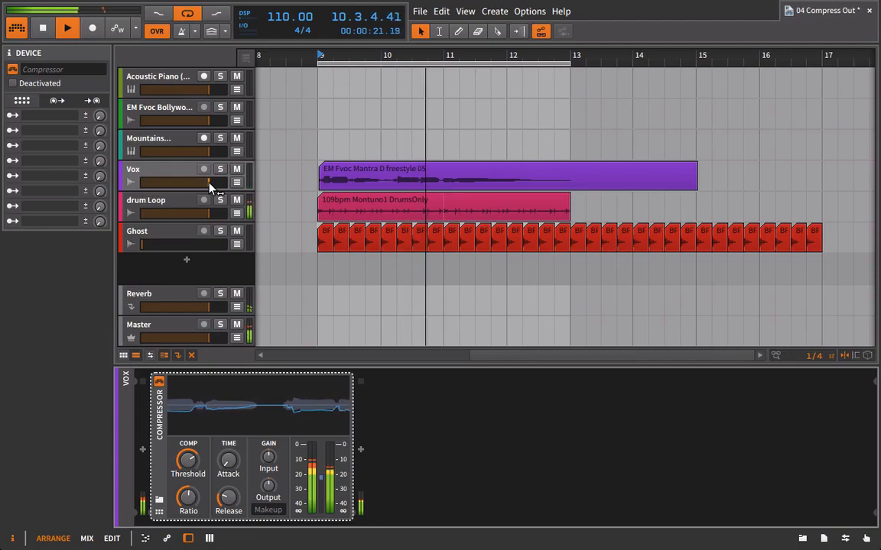
{"action": "left_click", "coordinate": [164, 177]}
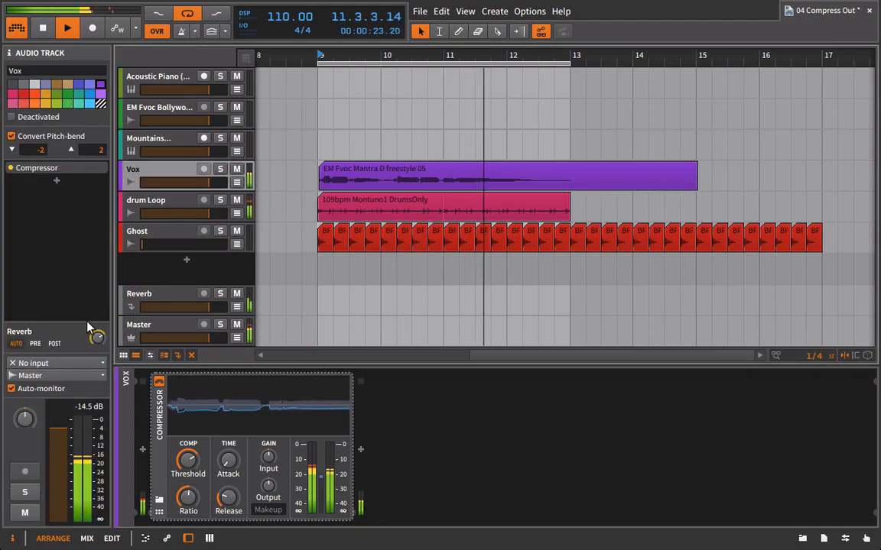
{"action": "key", "text": "space"}
{"action": "left_click_drag", "start_coordinate": [98, 340], "coordinate": [98, 374]}
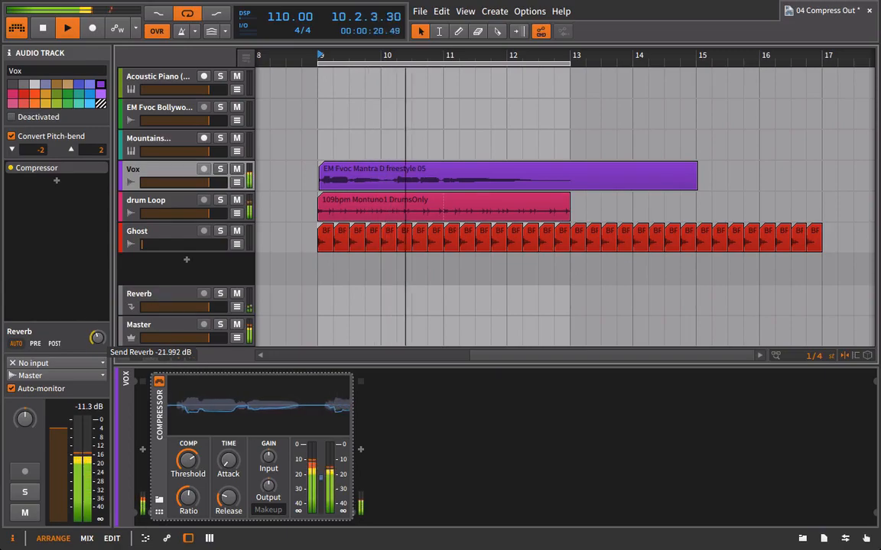
Lower the threshold of the Reverb track's Compressor and set its output gain to +3.8 dB
{"action": "left_click", "coordinate": [170, 292]}
{"action": "left_click_drag", "start_coordinate": [579, 463], "coordinate": [579, 480]}
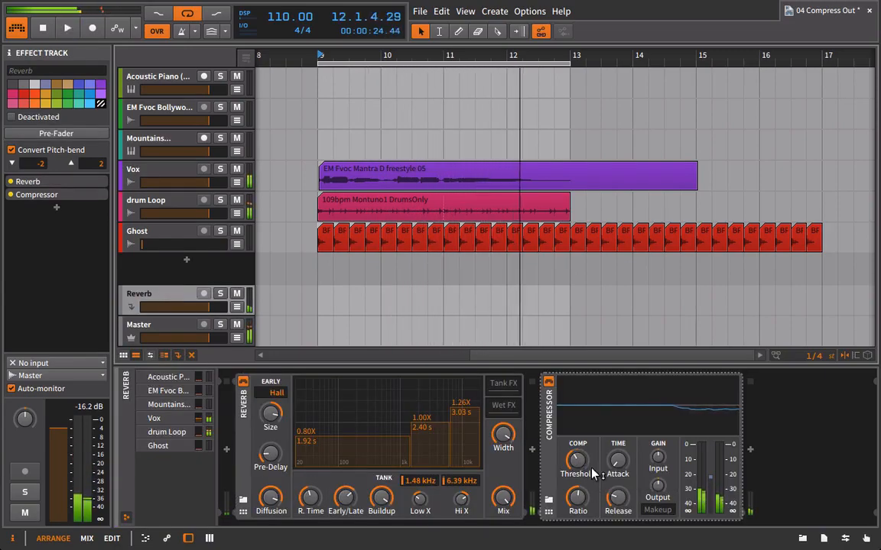
{"action": "left_click_drag", "start_coordinate": [657, 486], "coordinate": [656, 472]}
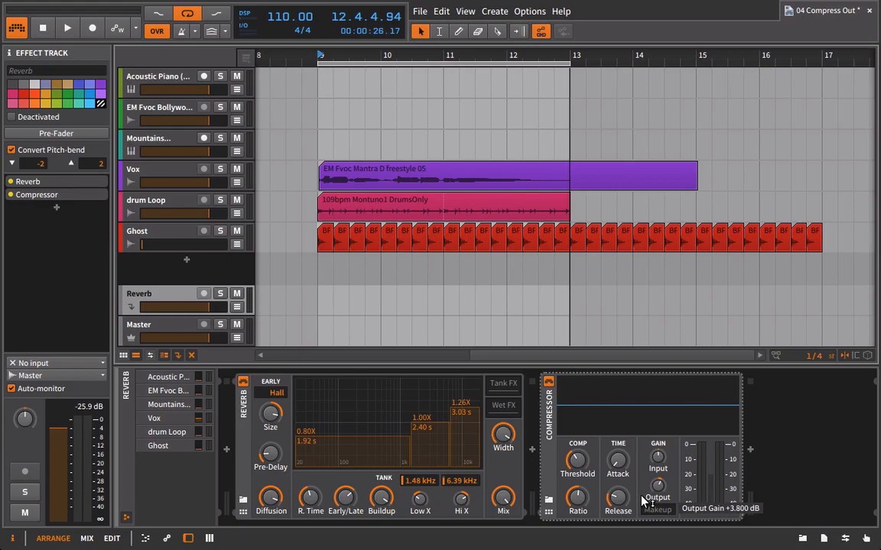
Delete the Compressor from the Reverb track, remove the drum Loop track, and select the Vox track
{"action": "left_click", "coordinate": [550, 410]}
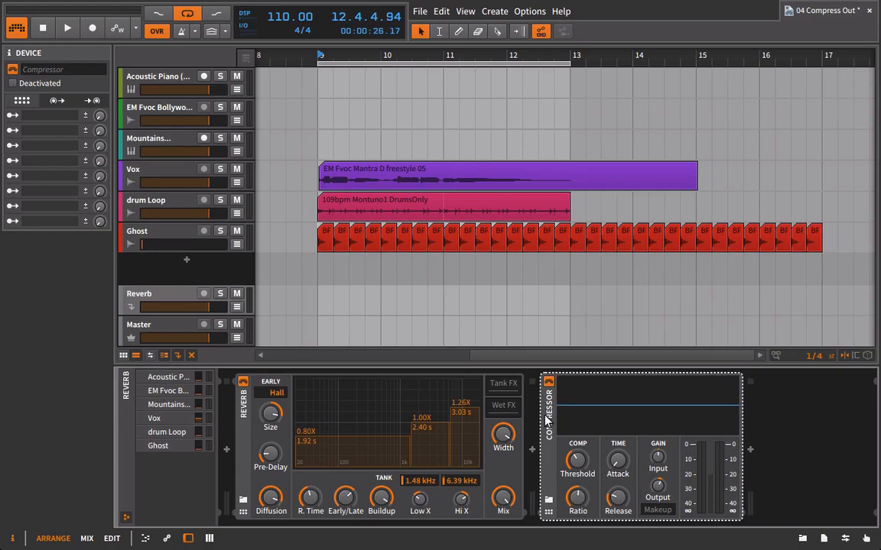
{"action": "key", "text": "Delete"}
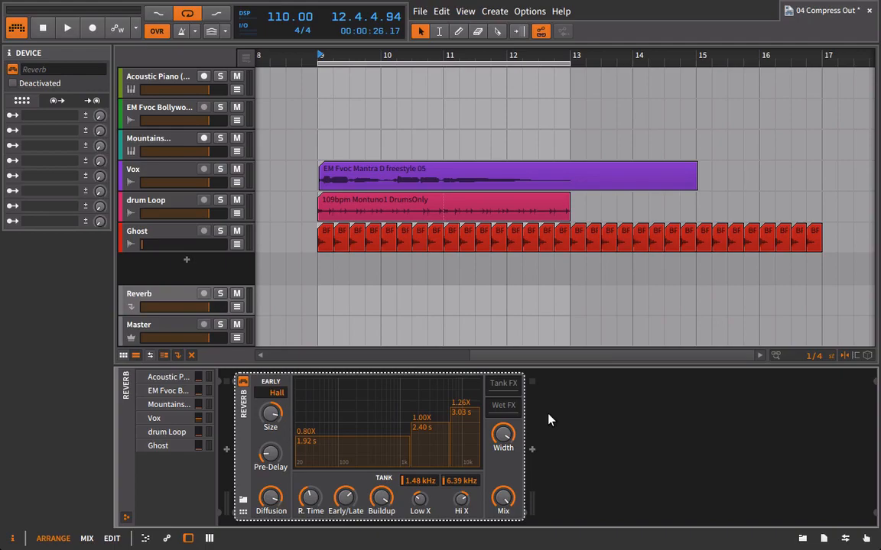
{"action": "left_click", "coordinate": [145, 240]}
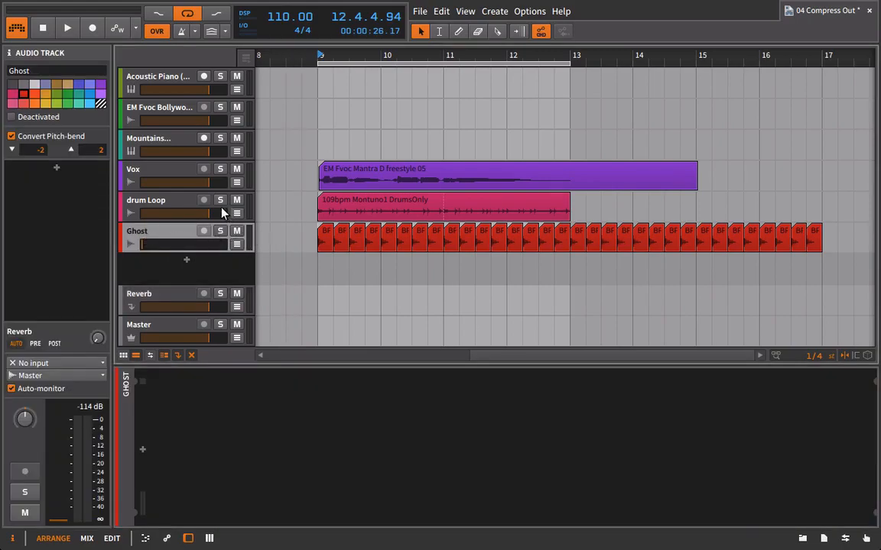
{"action": "left_click", "coordinate": [172, 201]}
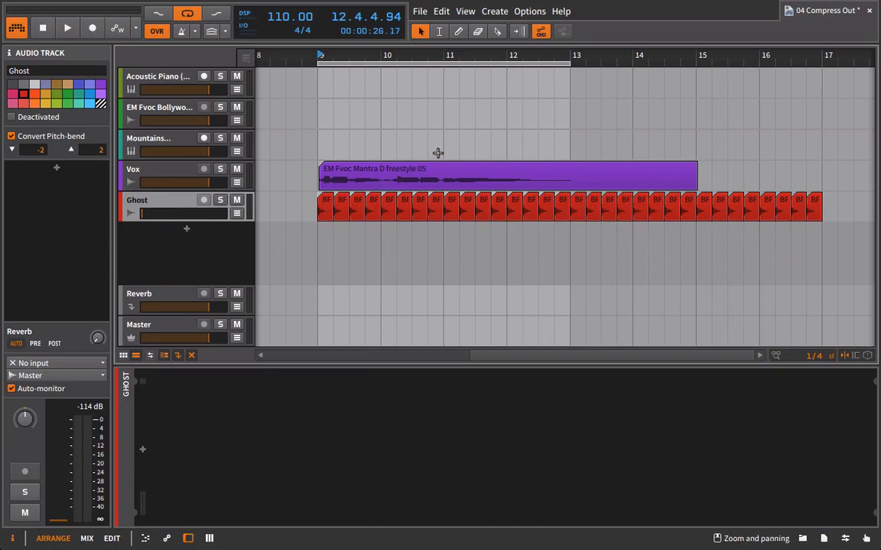
{"action": "left_click", "coordinate": [184, 172]}
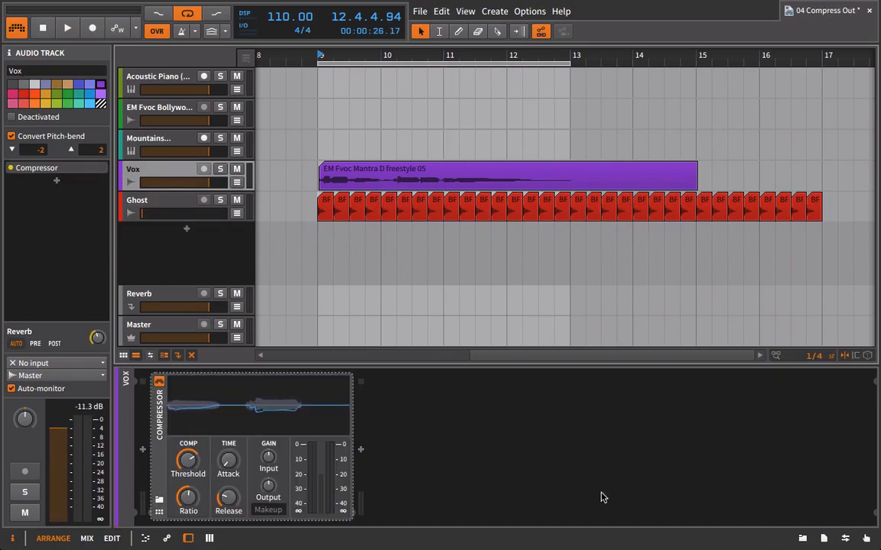
Delete the Compressor from the Vox track and adjust the track's Reverb send during playback
{"action": "left_click", "coordinate": [195, 433]}
{"action": "key", "text": "Delete"}
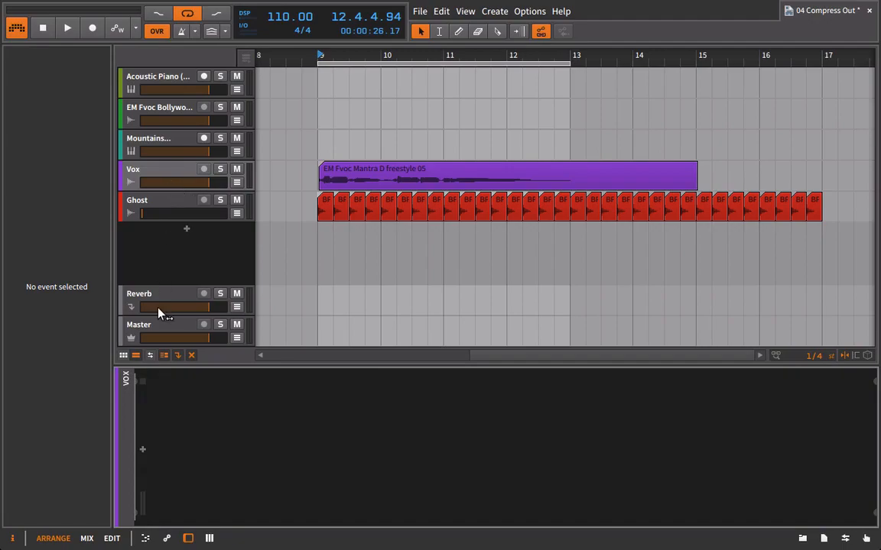
{"action": "key", "text": "space"}
{"action": "left_click", "coordinate": [132, 181]}
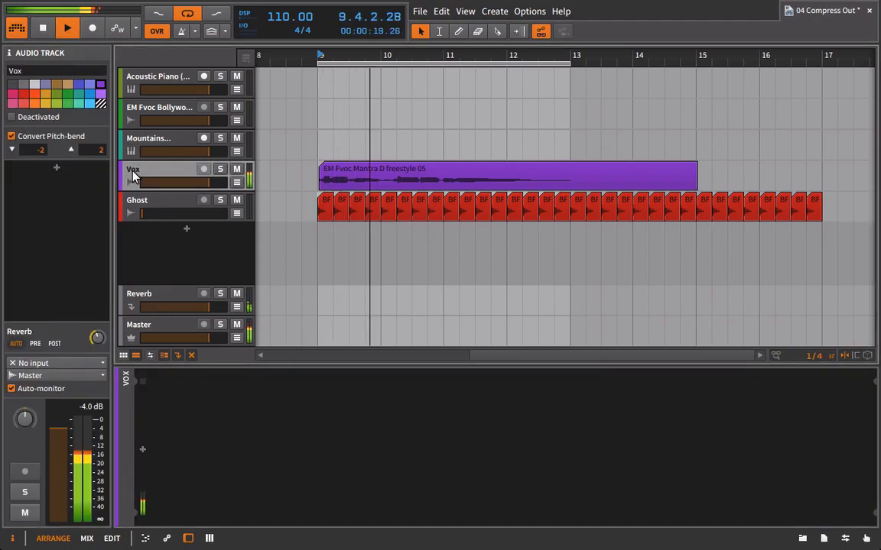
{"action": "left_click_drag", "start_coordinate": [97, 338], "coordinate": [97, 339]}
Lengthen the Reverb track's reverb time to 6.46 s and add a Dynamics device after the Reverb
{"action": "left_click", "coordinate": [166, 303]}
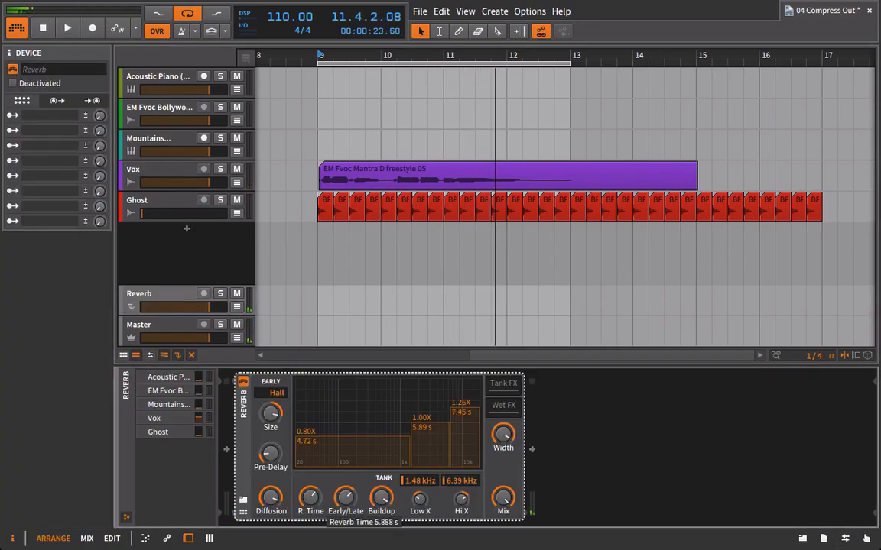
{"action": "left_click_drag", "start_coordinate": [310, 498], "coordinate": [309, 489]}
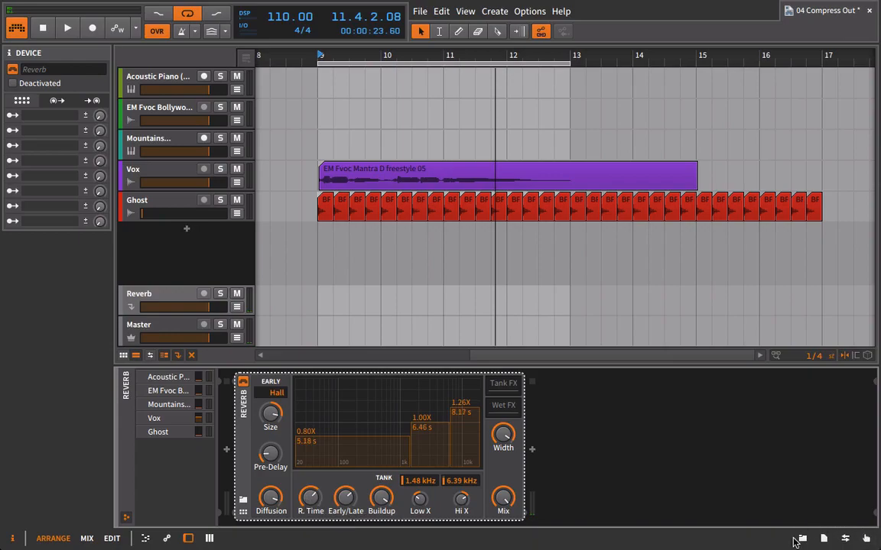
{"action": "left_click", "coordinate": [801, 539]}
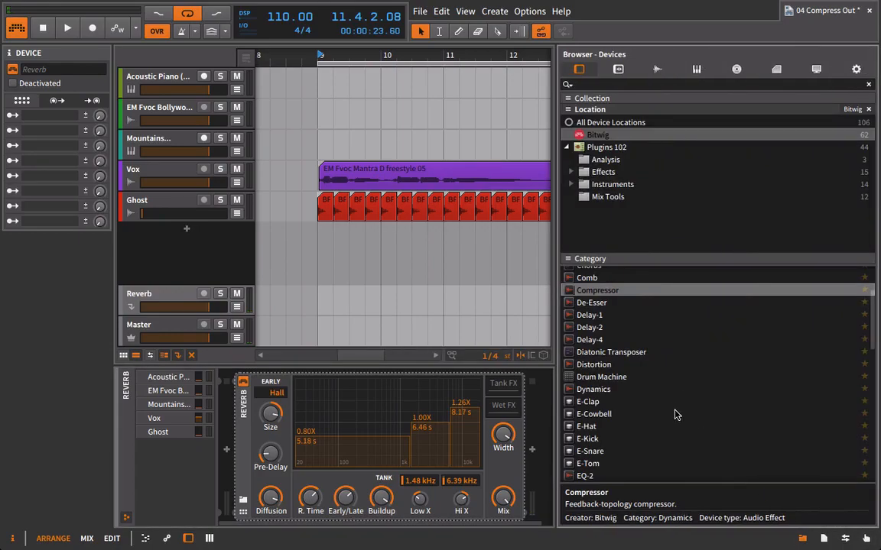
{"action": "scroll", "coordinate": [675, 415], "scroll_direction": "up", "scroll_amount": 2}
{"action": "scroll", "coordinate": [675, 405], "scroll_direction": "down", "scroll_amount": 2}
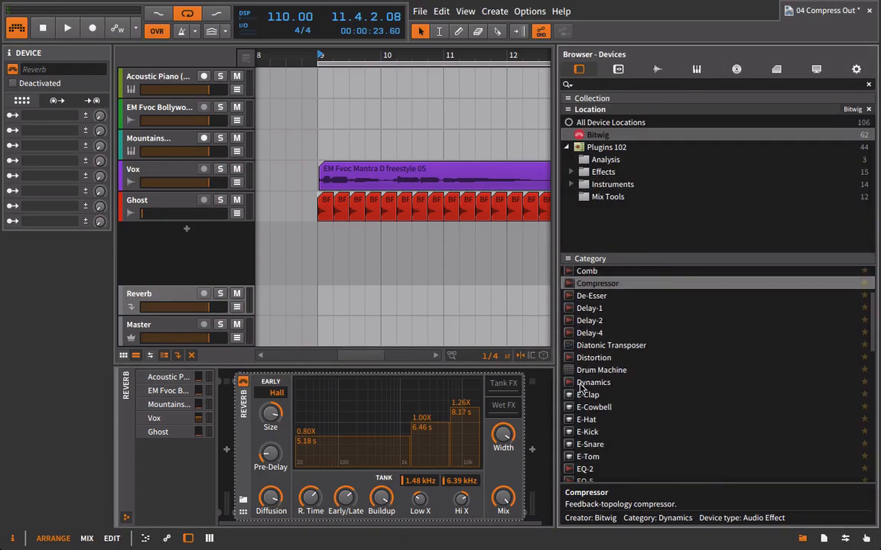
{"action": "left_click_drag", "start_coordinate": [581, 383], "coordinate": [547, 412]}
{"action": "left_click", "coordinate": [801, 537]}
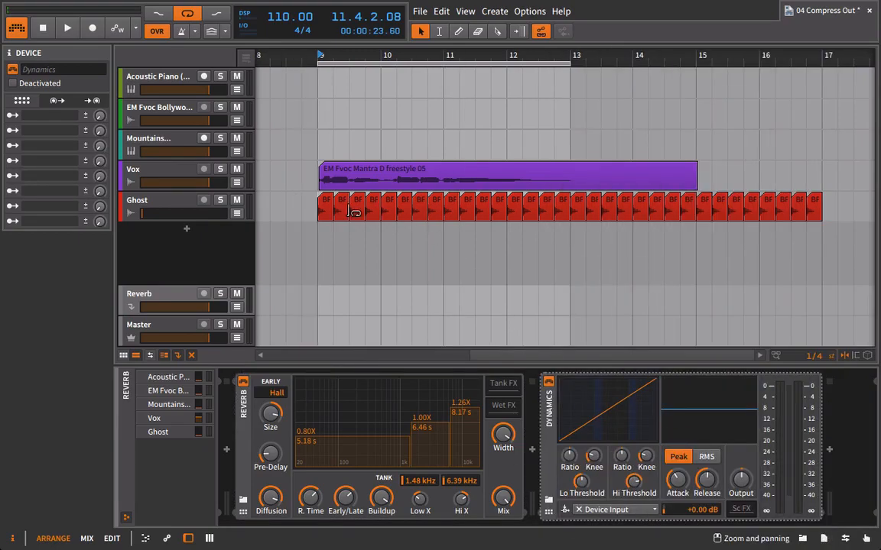
Raise the Ghost track's volume so its hits can be heard with the vocal during playback
{"action": "left_click_drag", "start_coordinate": [144, 213], "coordinate": [159, 213]}
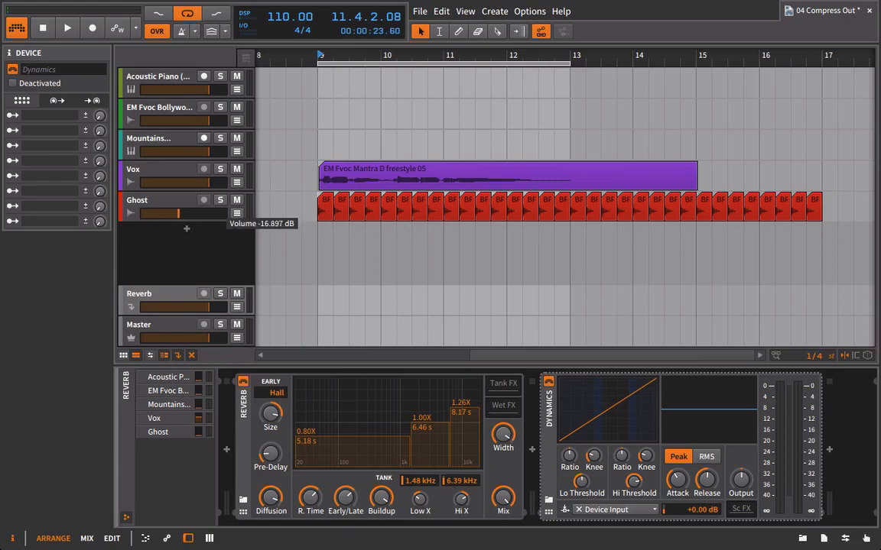
{"action": "key", "text": "space"}
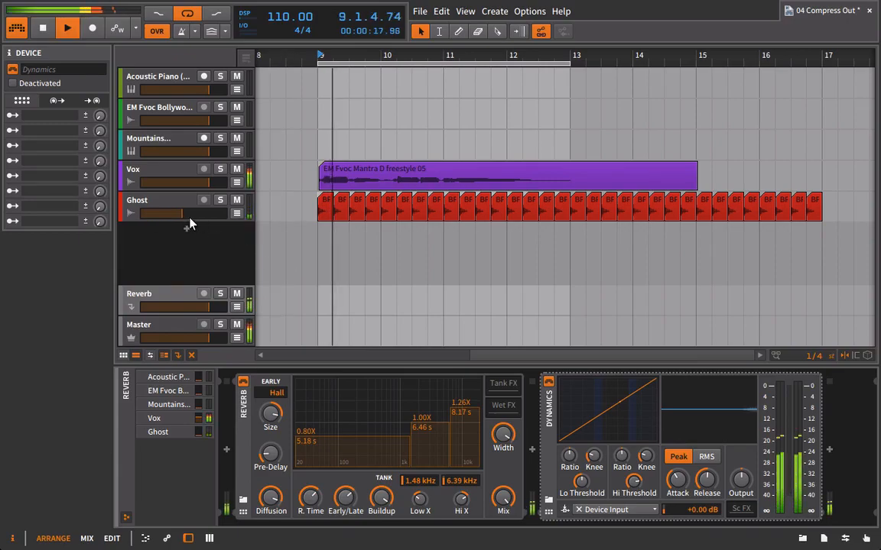
{"action": "left_click_drag", "start_coordinate": [172, 213], "coordinate": [186, 214]}
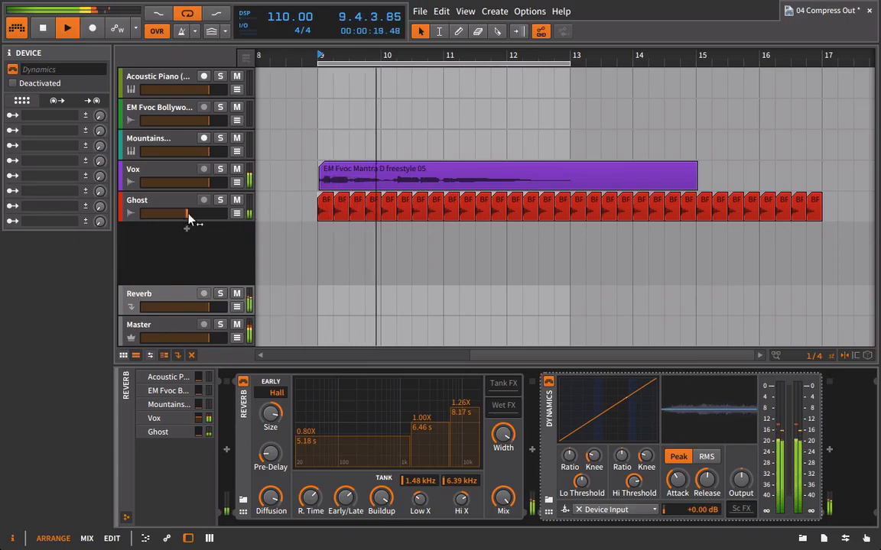
Set the Dynamics device's sidechain source to Ghost (POST)
{"action": "left_click", "coordinate": [611, 510]}
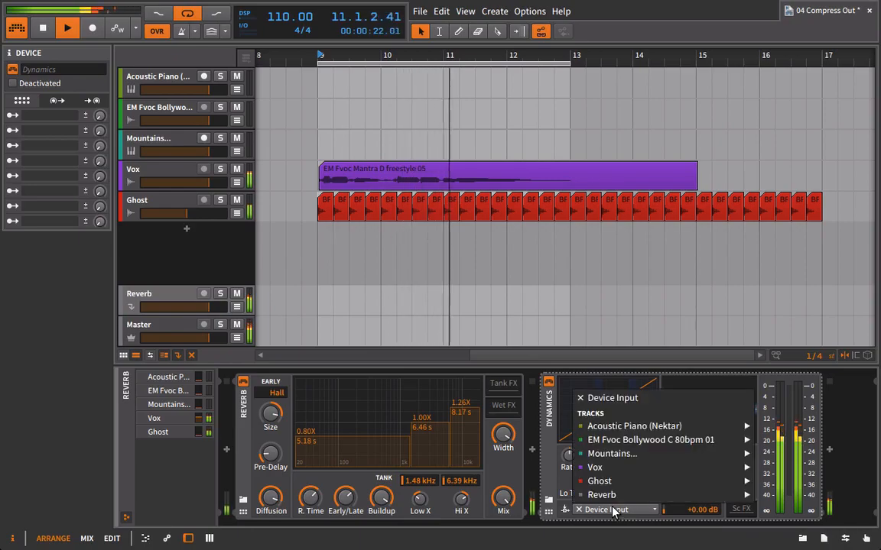
{"action": "left_click", "coordinate": [611, 509]}
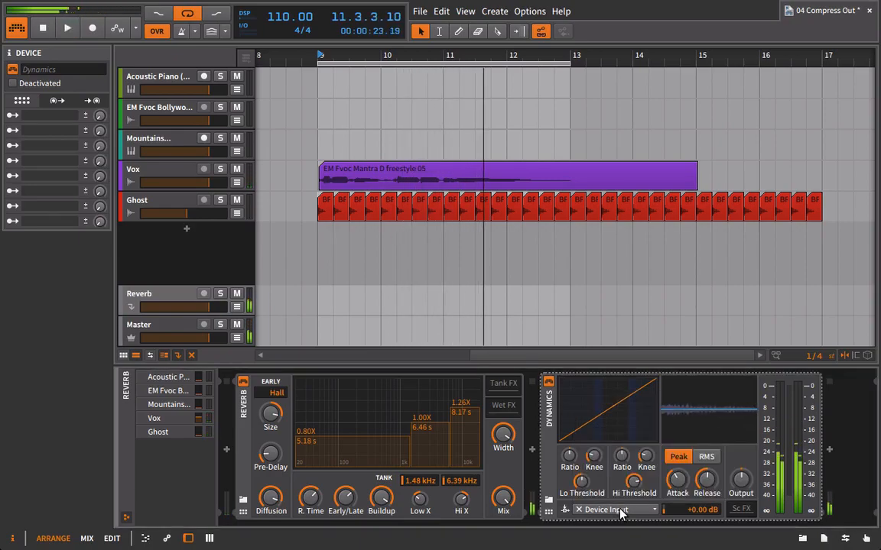
{"action": "left_click", "coordinate": [616, 511]}
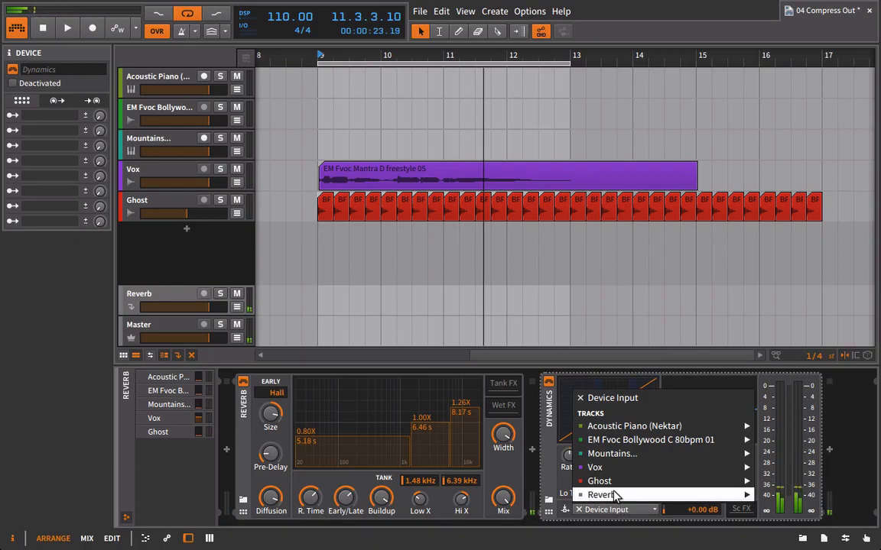
{"action": "mouse_move", "coordinate": [733, 483]}
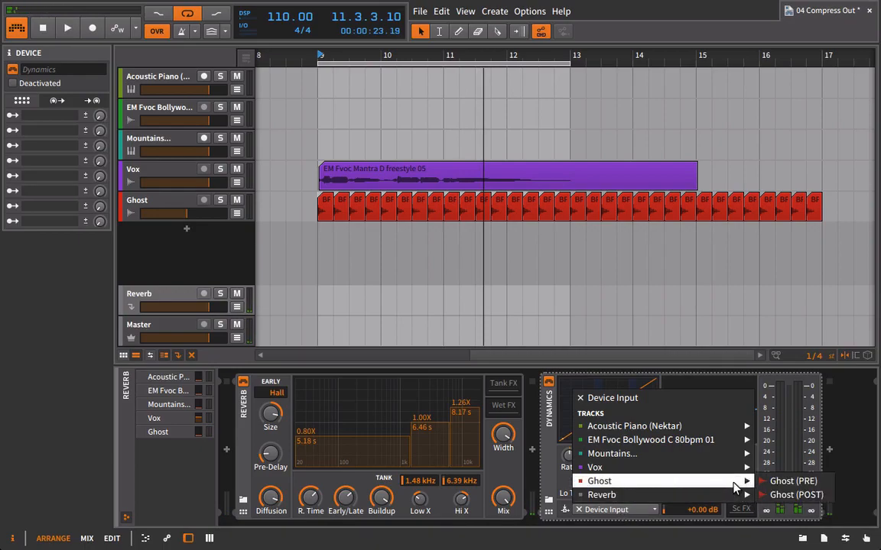
{"action": "left_click", "coordinate": [792, 497]}
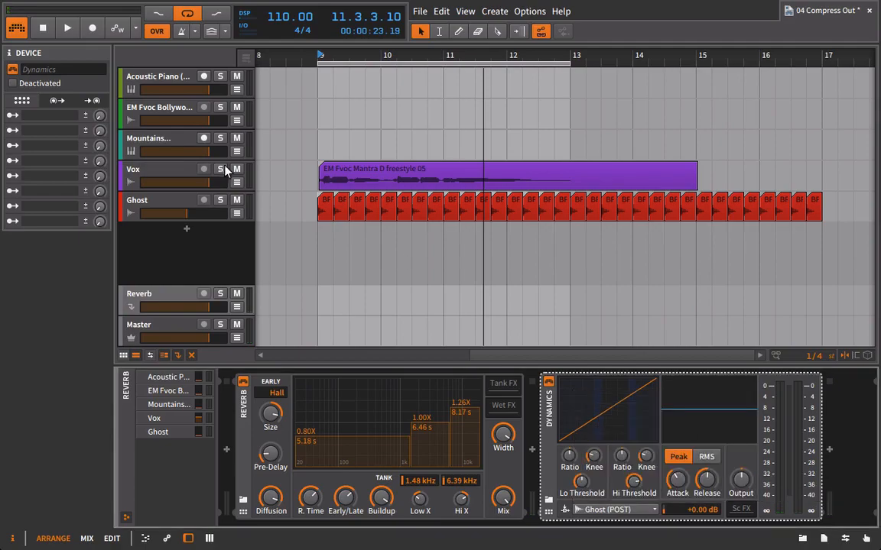
Raise the Dynamics device's high ratio, lower its high threshold and shorten its attack while the mix plays
{"action": "key", "text": "space"}
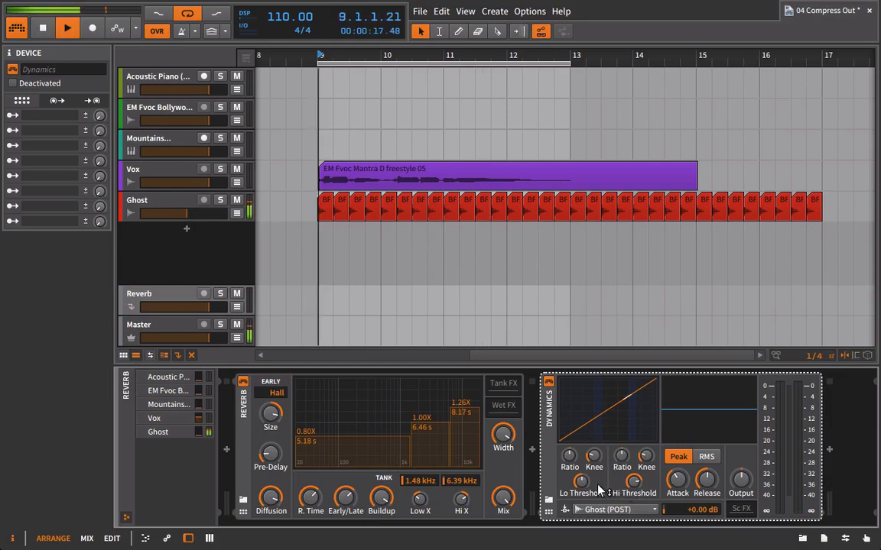
{"action": "left_click_drag", "start_coordinate": [623, 457], "coordinate": [623, 434]}
{"action": "left_click_drag", "start_coordinate": [636, 482], "coordinate": [672, 509]}
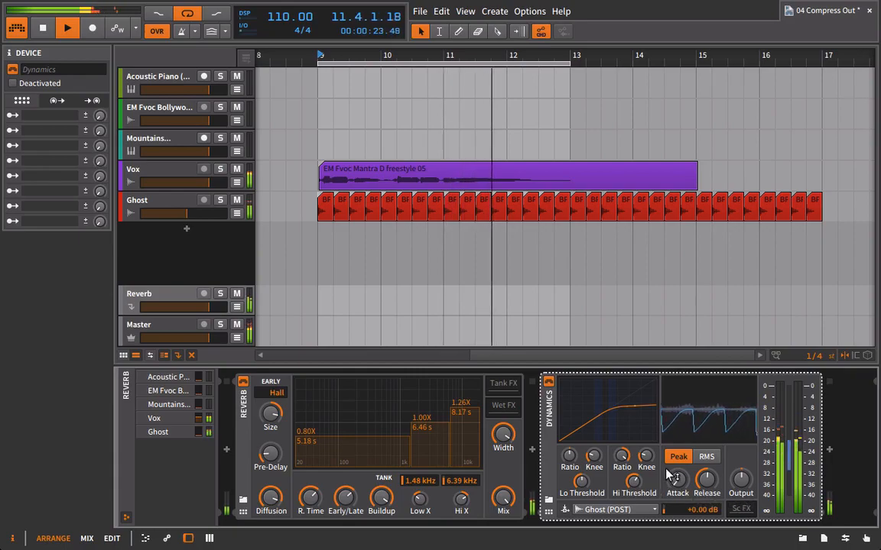
{"action": "left_click_drag", "start_coordinate": [704, 477], "coordinate": [705, 475]}
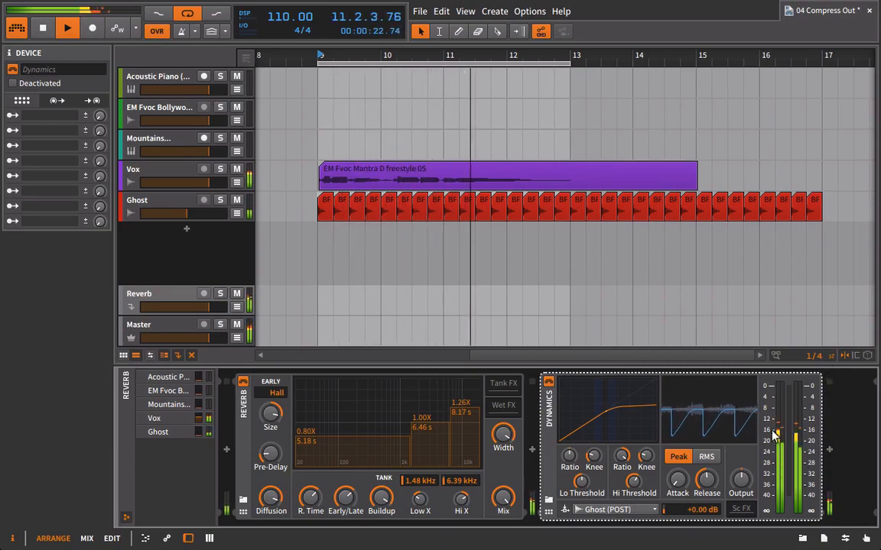
Extend the loop region to six bars, starting at bar 9
{"action": "left_click_drag", "start_coordinate": [570, 63], "coordinate": [688, 89]}
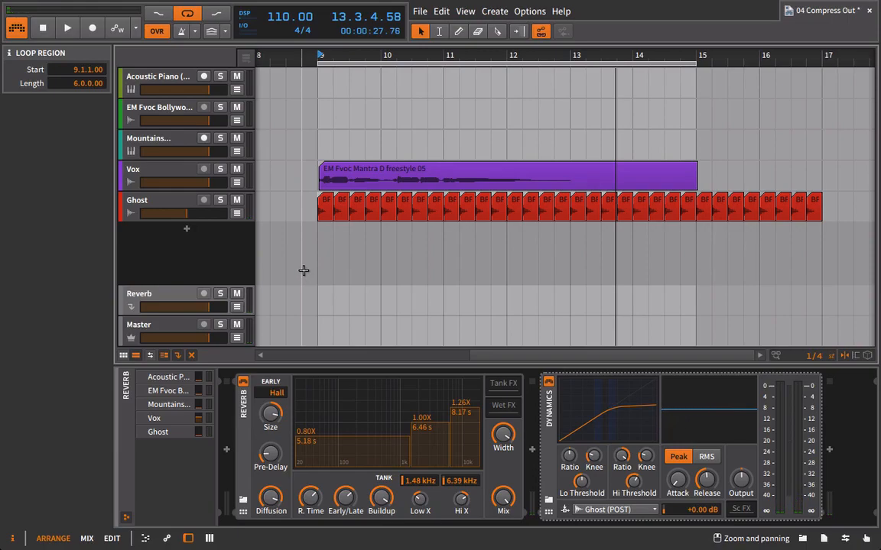
Switch the Dynamics sidechain source to Ghost (PRE), and silence the Ghost track by minimizing its volume and muting it
{"action": "left_click", "coordinate": [590, 509]}
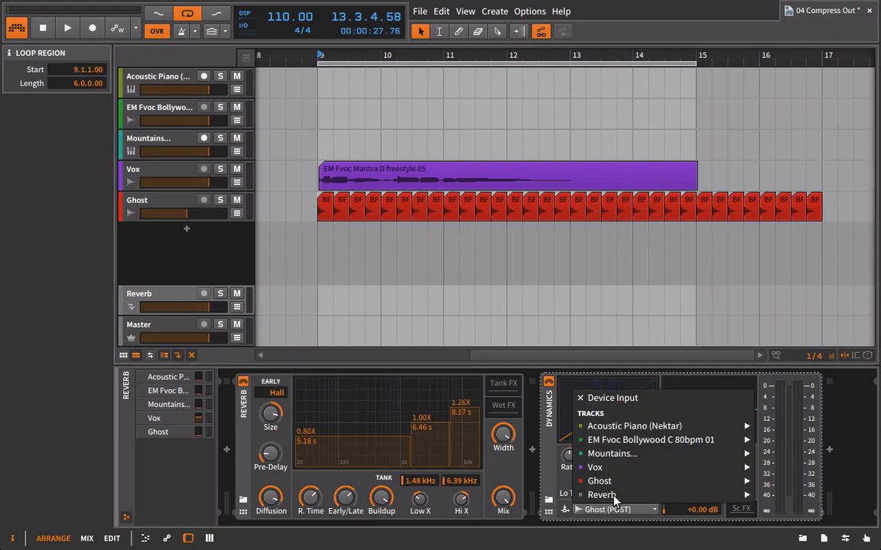
{"action": "left_click", "coordinate": [761, 479]}
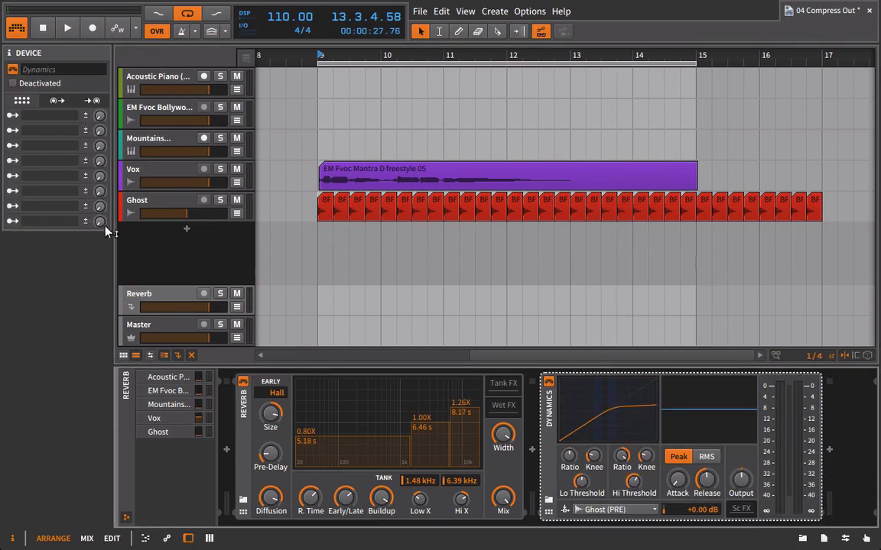
{"action": "left_click_drag", "start_coordinate": [211, 218], "coordinate": [153, 218]}
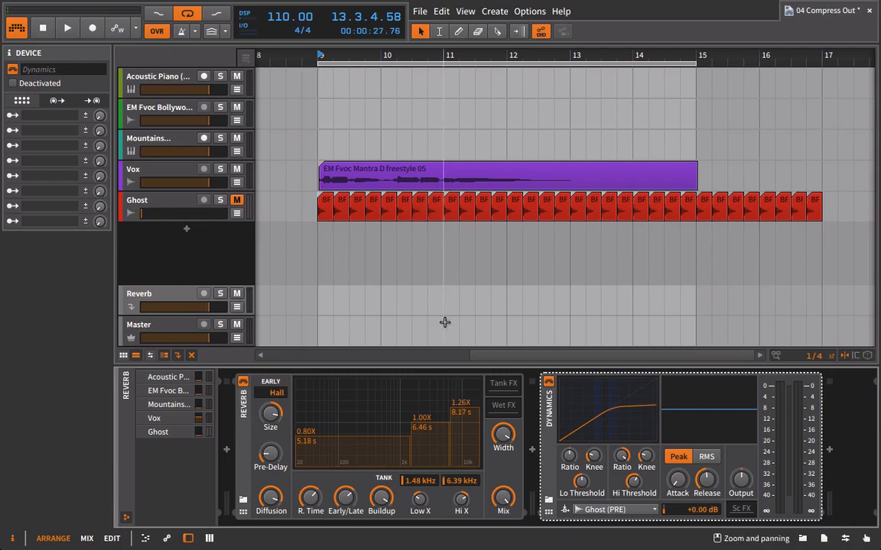
{"action": "key", "text": "space"}
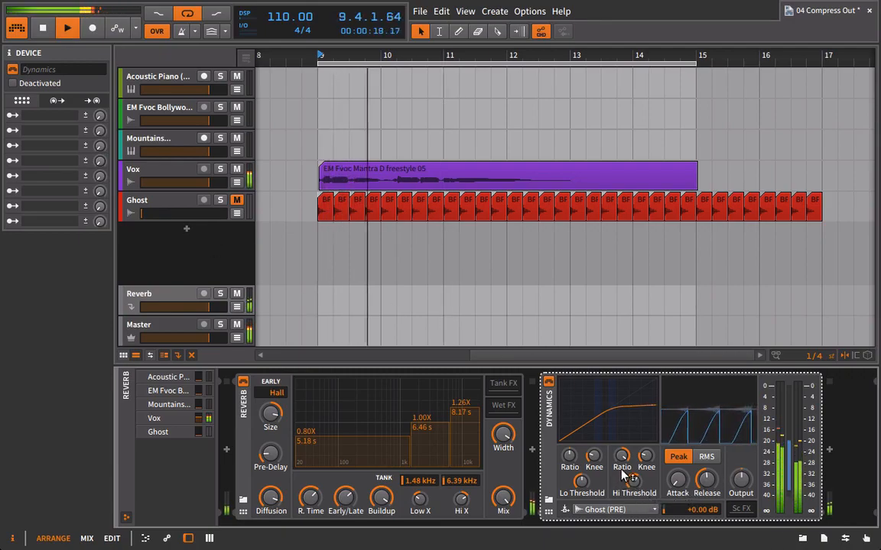
Soften the reverb ducking by lowering the Dynamics' high ratio and knee, raising its high threshold and shortening its release
{"action": "left_click_drag", "start_coordinate": [621, 459], "coordinate": [644, 485]}
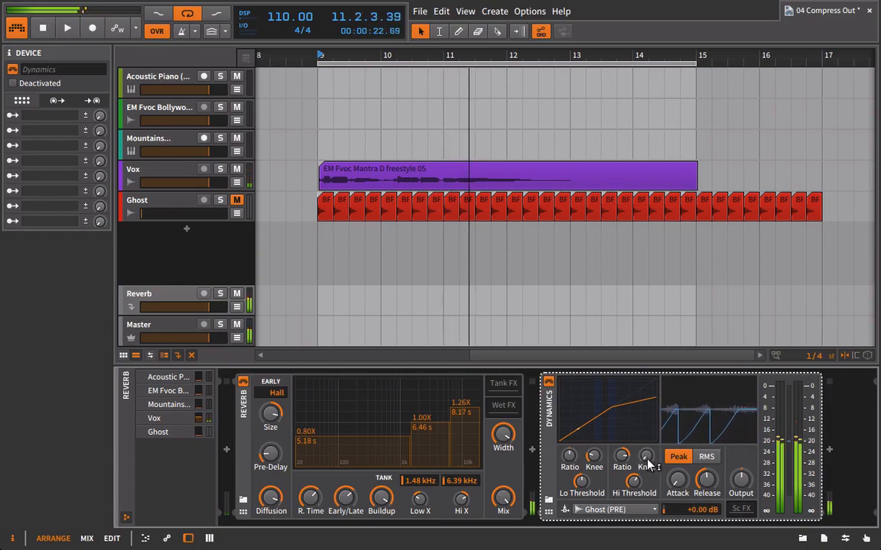
{"action": "mouse_move", "coordinate": [622, 457]}
{"action": "left_mouse_down"}
{"action": "mouse_move", "coordinate": [622, 482]}
{"action": "mouse_move", "coordinate": [635, 477]}
{"action": "mouse_move", "coordinate": [636, 461]}
{"action": "left_mouse_up"}
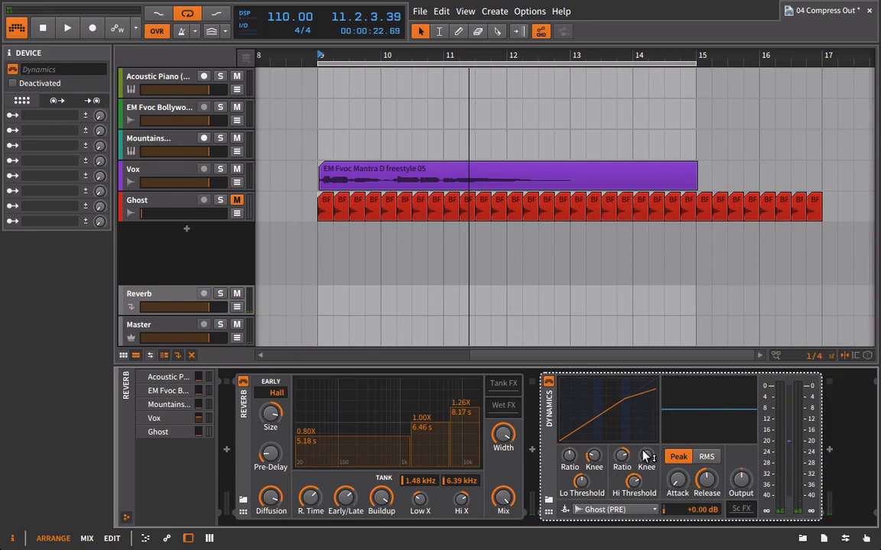
{"action": "key", "text": "space"}
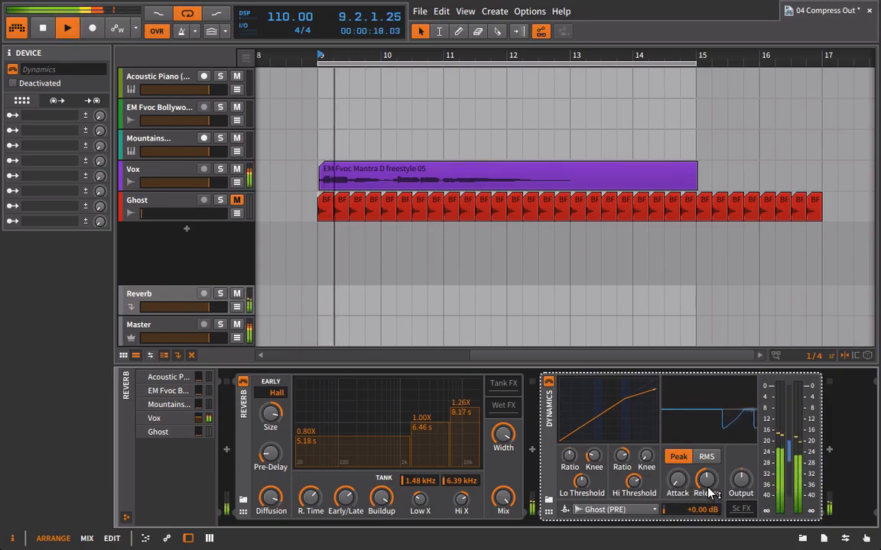
{"action": "mouse_move", "coordinate": [709, 492]}
{"action": "left_mouse_down"}
{"action": "mouse_move", "coordinate": [710, 508]}
{"action": "mouse_move", "coordinate": [709, 489]}
{"action": "left_mouse_up"}
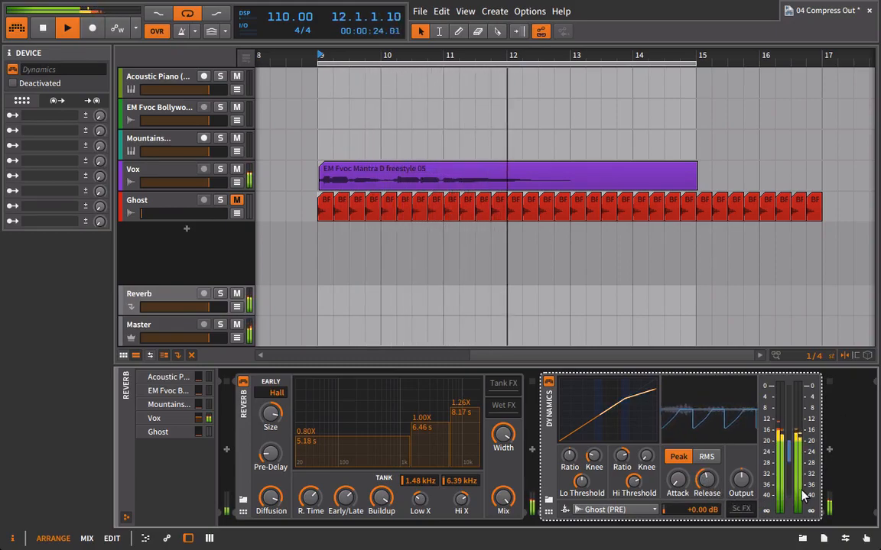
{"action": "key", "text": "space"}
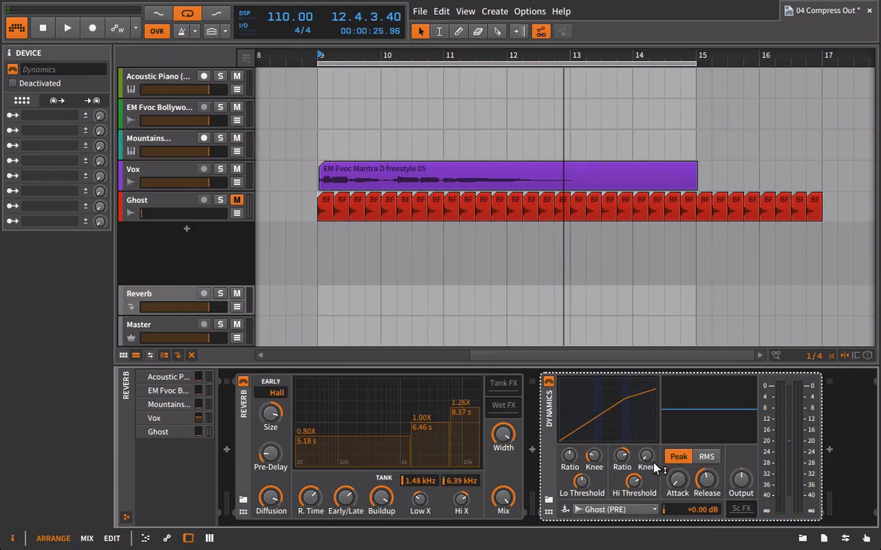
Raise the Dynamics device's high knee and shorten its release further while replaying the mix
{"action": "key", "text": "space"}
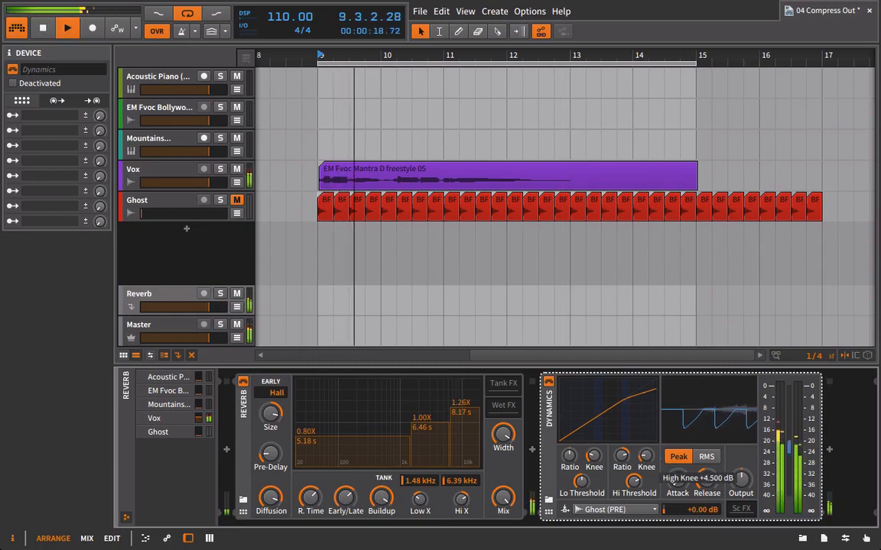
{"action": "left_click_drag", "start_coordinate": [646, 456], "coordinate": [646, 426]}
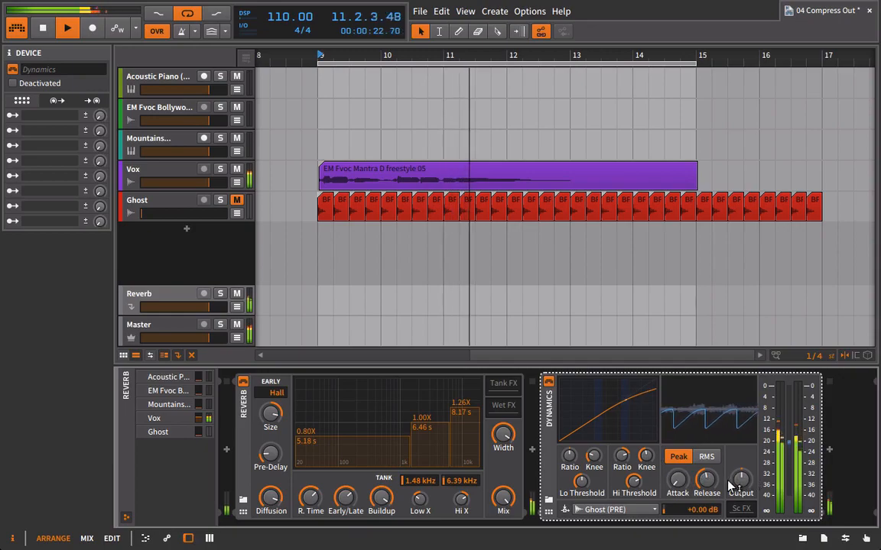
{"action": "left_click_drag", "start_coordinate": [706, 479], "coordinate": [718, 495]}
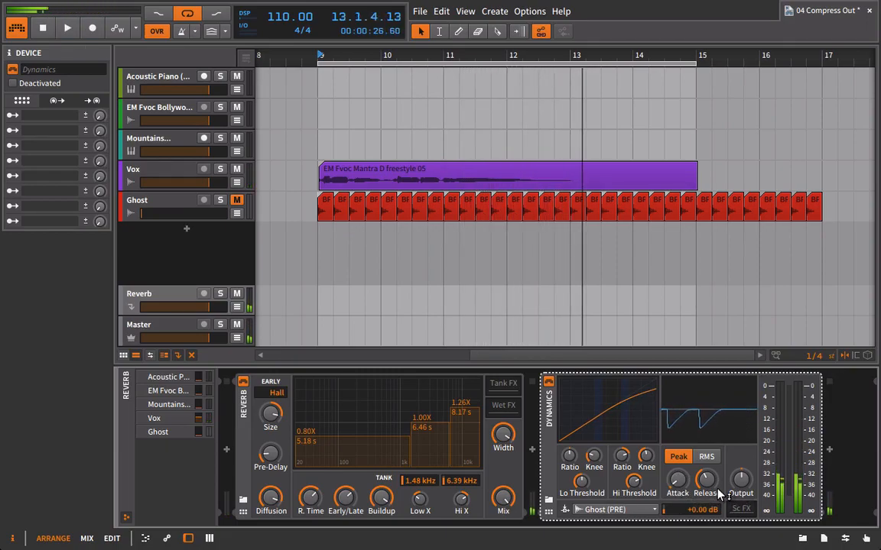
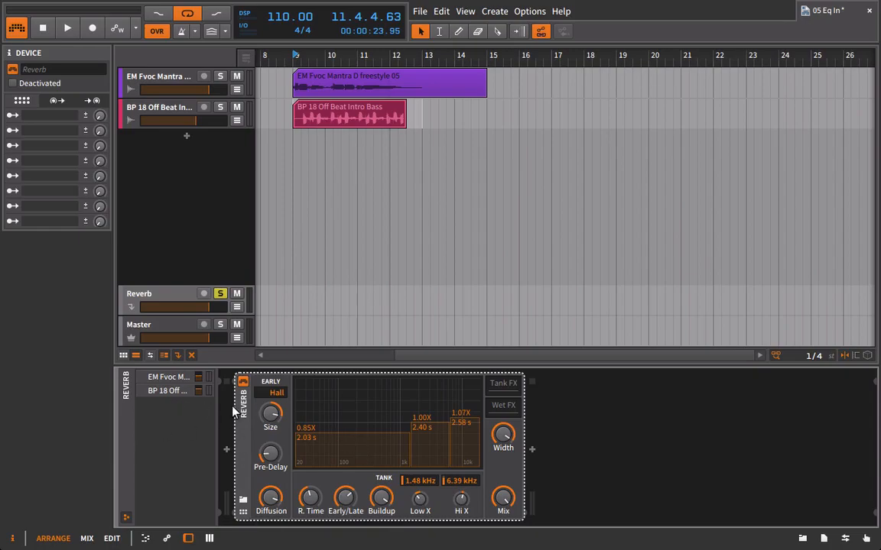
Unsolo the Reverb track, turn down the Reverb sends on the vocal and bass tracks, and play the dry mix
{"action": "left_click", "coordinate": [221, 294]}
{"action": "left_click", "coordinate": [162, 115]}
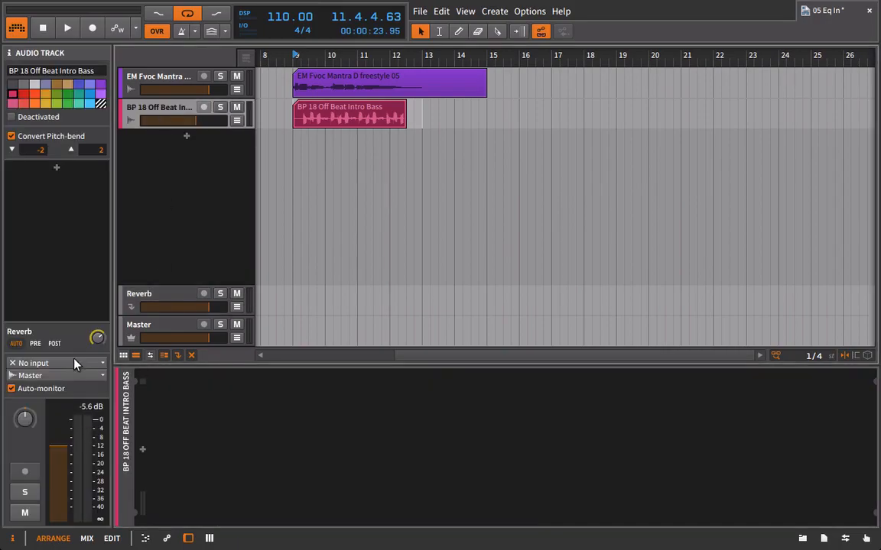
{"action": "left_click", "coordinate": [155, 80]}
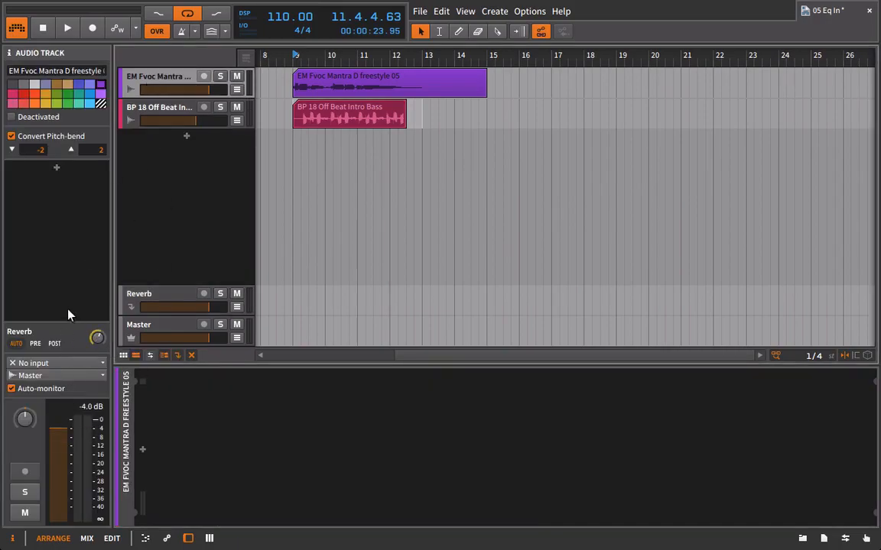
{"action": "key", "text": "space"}
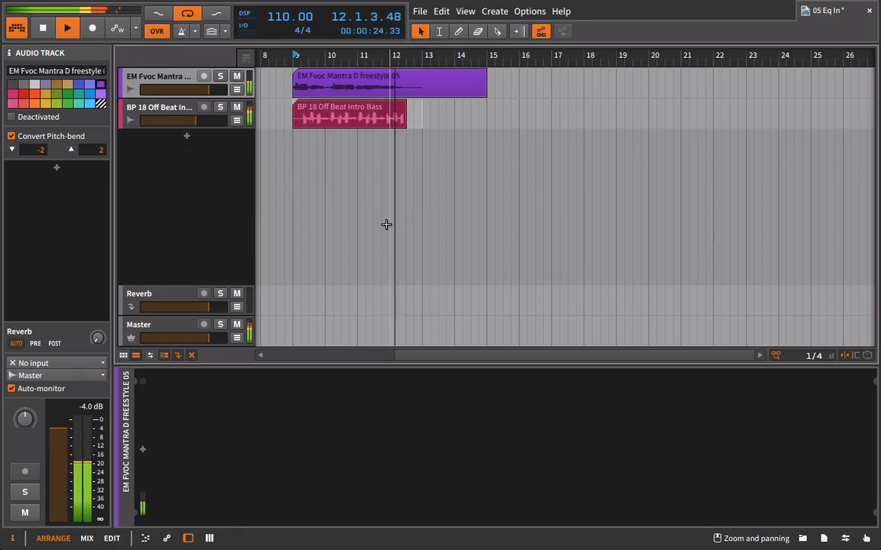
Select the Reverb track, switch to the mixer view, and raise the vocal track's Reverb send to about halfway during playback
{"action": "left_click", "coordinate": [171, 297]}
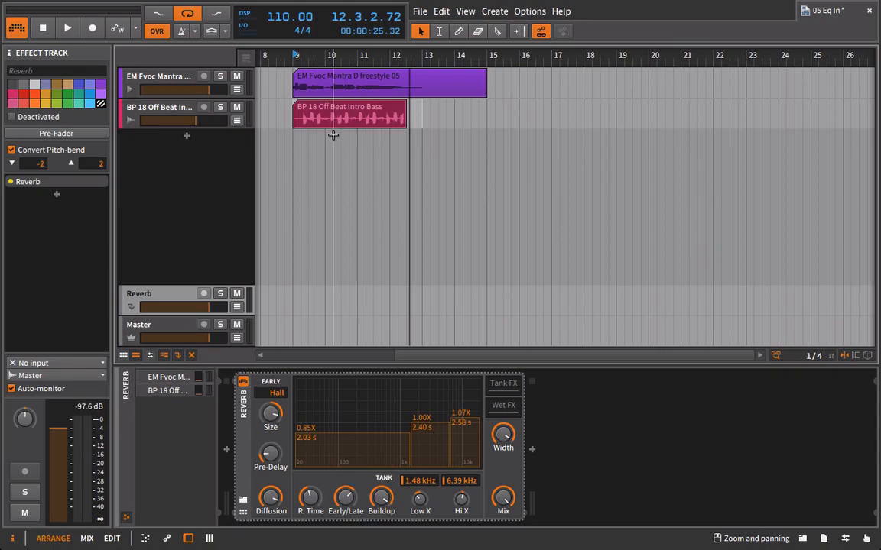
{"action": "key", "text": "alt+2"}
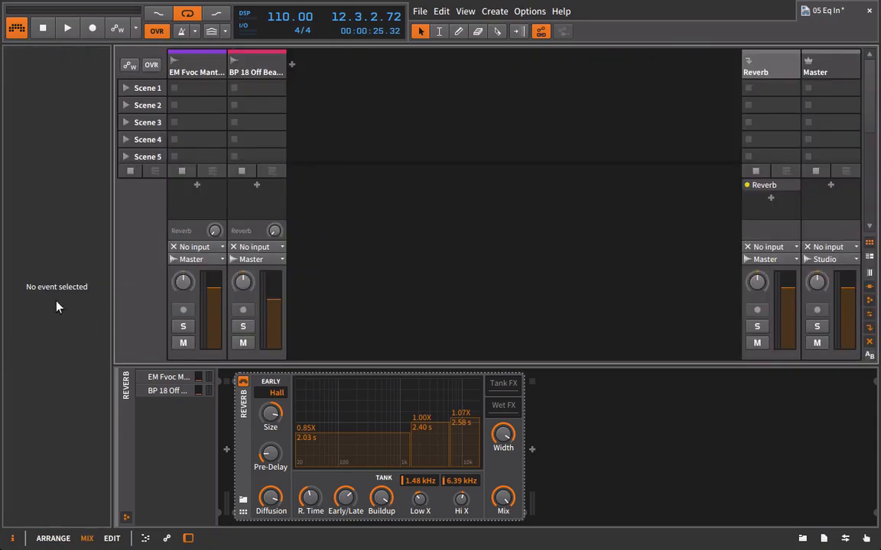
{"action": "key", "text": "space"}
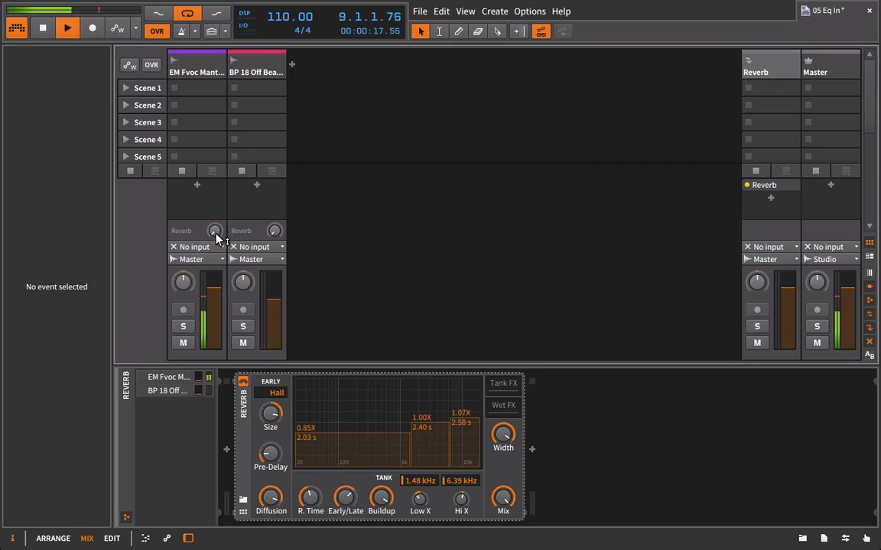
{"action": "mouse_move", "coordinate": [215, 230]}
{"action": "left_click_drag", "start_coordinate": [215, 230], "coordinate": [215, 214]}
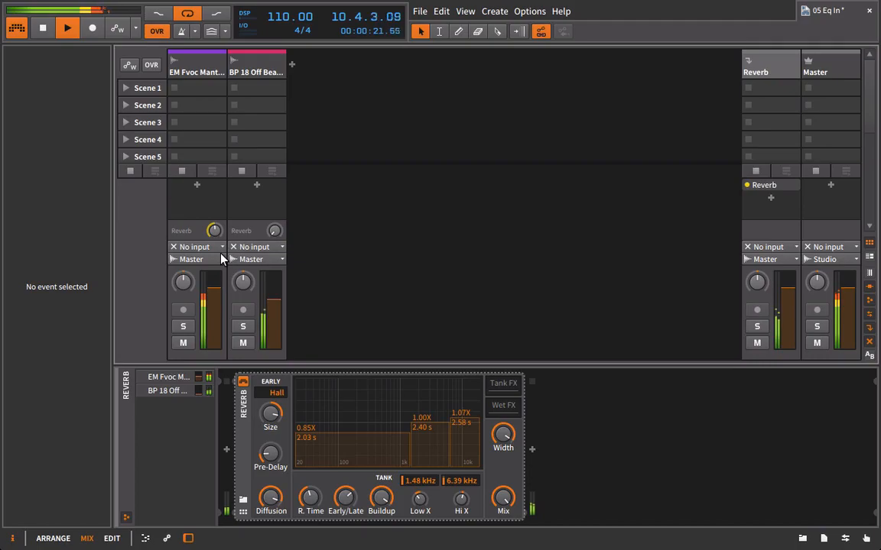
{"action": "key", "text": "space"}
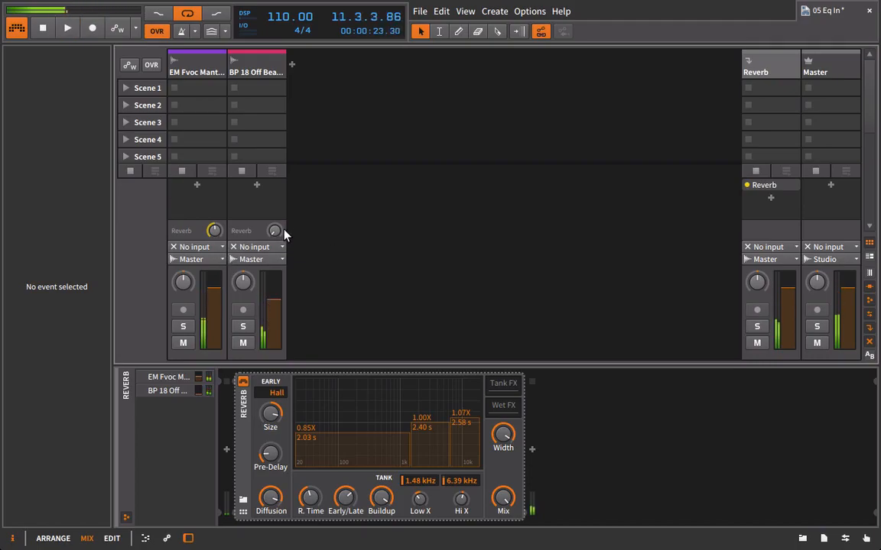
Raise the bass track's Reverb send to about -12.2 dB while playing the mix
{"action": "mouse_move", "coordinate": [285, 233]}
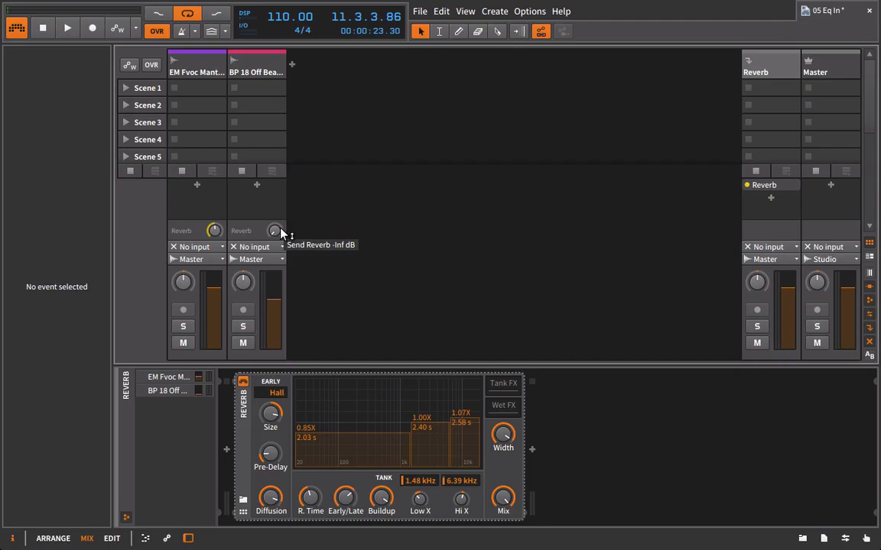
{"action": "key", "text": "space"}
{"action": "mouse_move", "coordinate": [281, 233]}
{"action": "left_mouse_down"}
{"action": "mouse_move", "coordinate": [281, 210]}
{"action": "mouse_move", "coordinate": [276, 231]}
{"action": "left_mouse_up"}
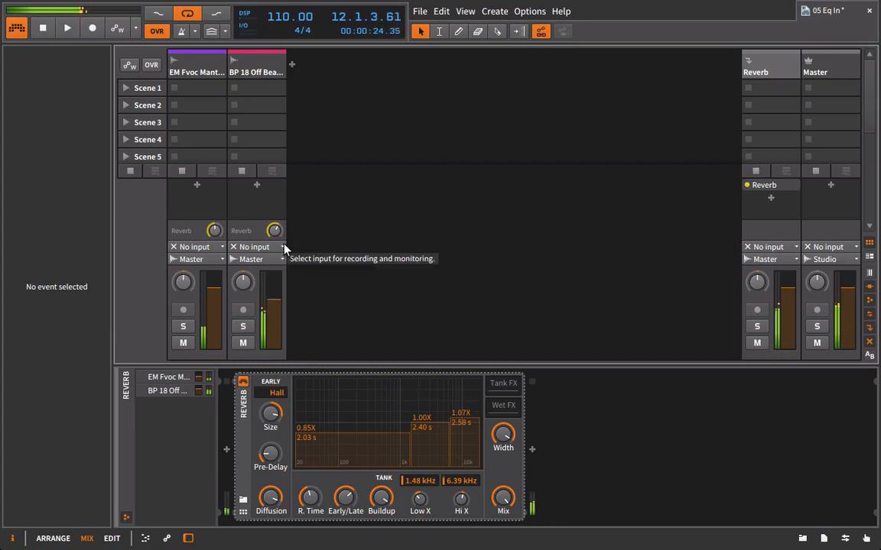
{"action": "mouse_move", "coordinate": [281, 238]}
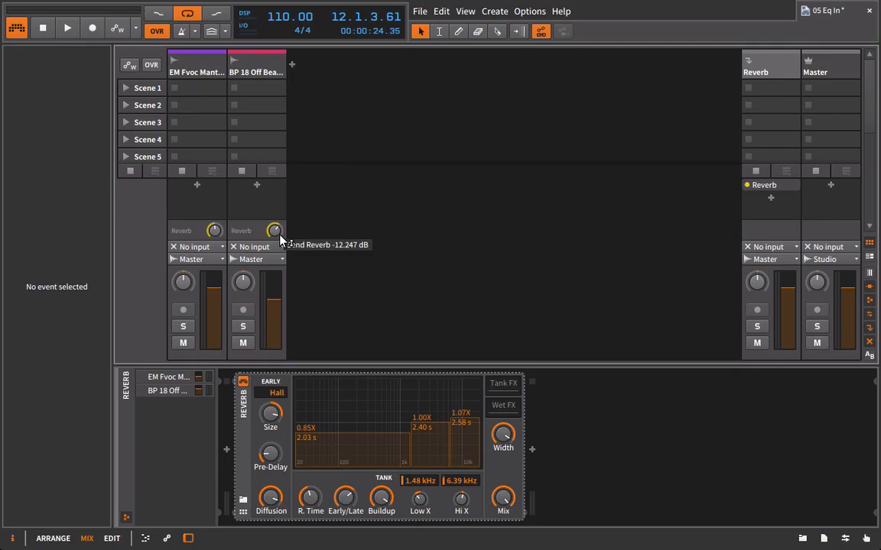
Return to the arrangement, bypass the Reverb device, solo its effect track, and play the dry sends
{"action": "key", "text": "alt+1"}
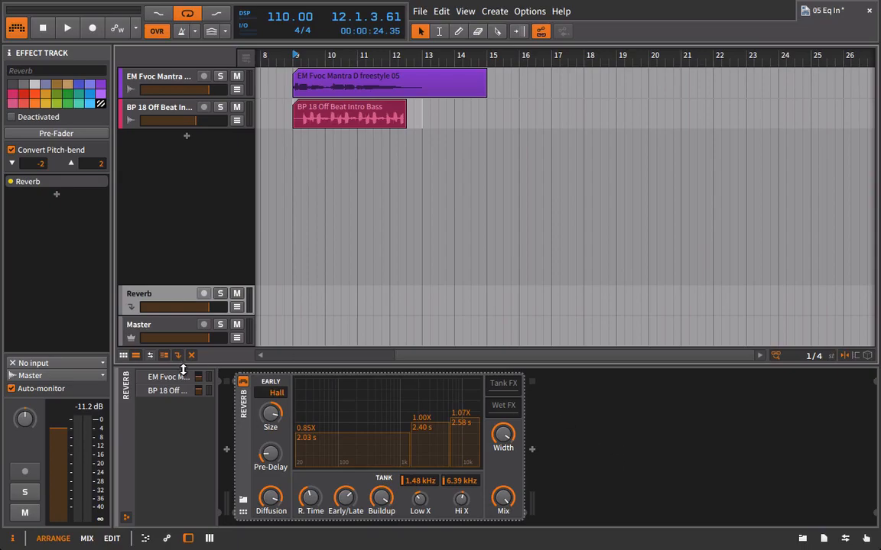
{"action": "left_click", "coordinate": [243, 382]}
{"action": "left_click", "coordinate": [220, 294]}
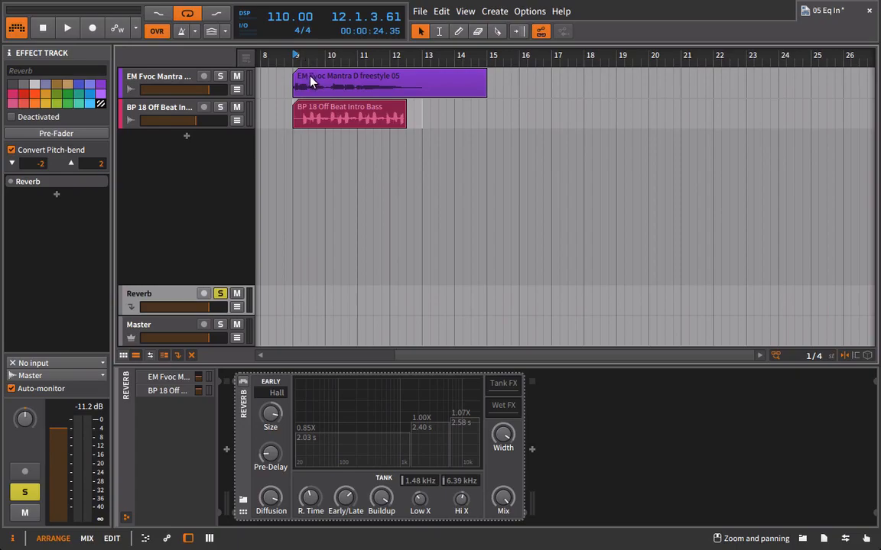
{"action": "key", "text": "space"}
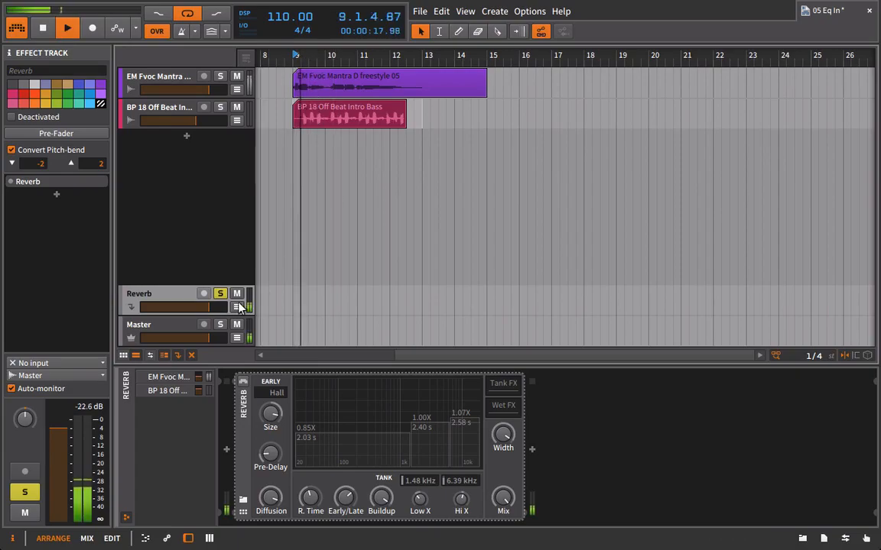
Insert an EQ-2 before the Reverb device on the effect track, using the device browser and closing it again
{"action": "left_click", "coordinate": [801, 539]}
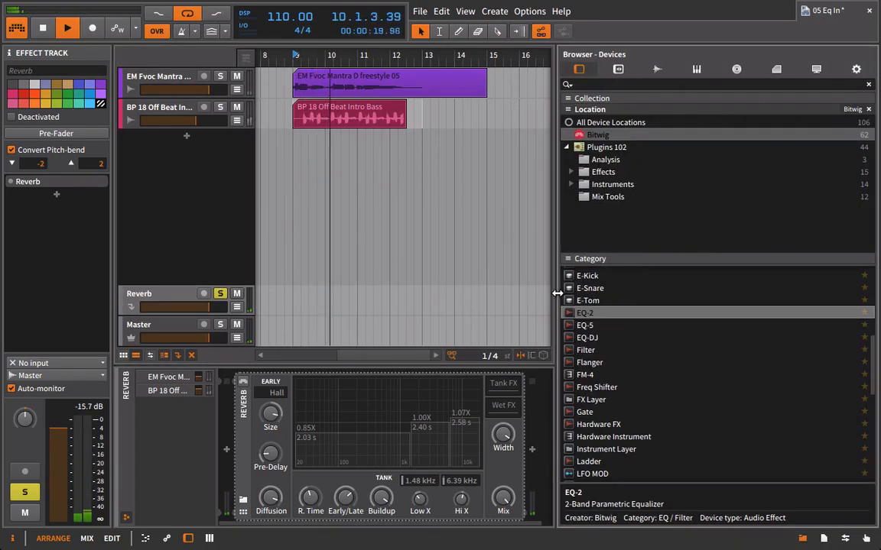
{"action": "left_click_drag", "start_coordinate": [589, 314], "coordinate": [237, 406]}
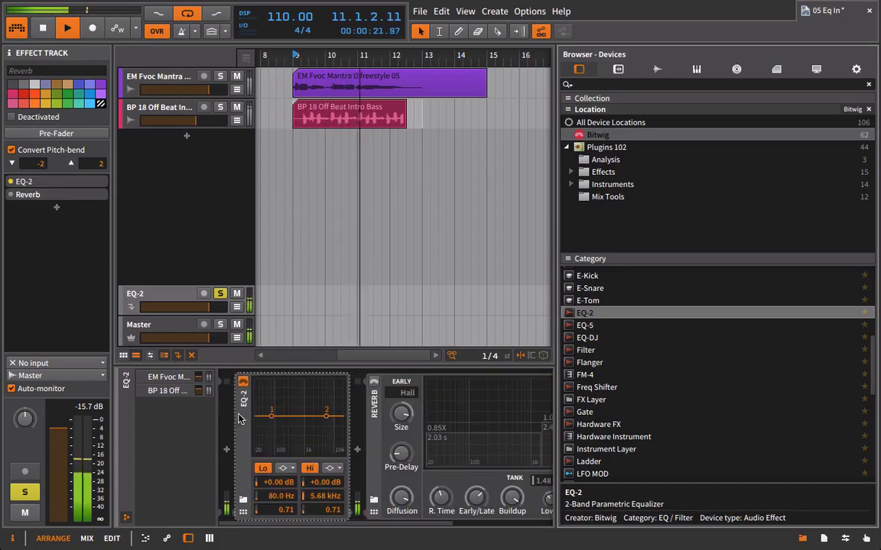
{"action": "left_click", "coordinate": [802, 539]}
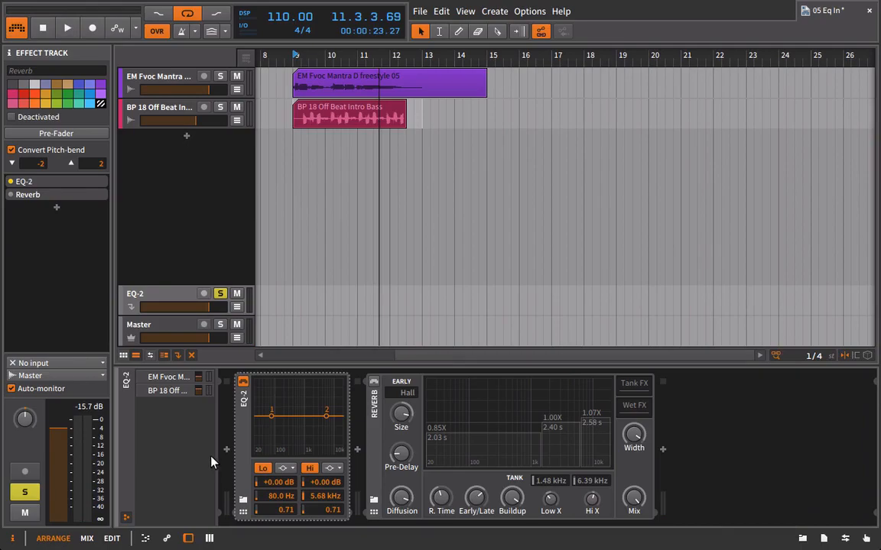
Change the EQ-2 low band to a low-cut shape and raise its frequency to 237 Hz during playback
{"action": "left_click", "coordinate": [283, 468]}
{"action": "left_click", "coordinate": [298, 482]}
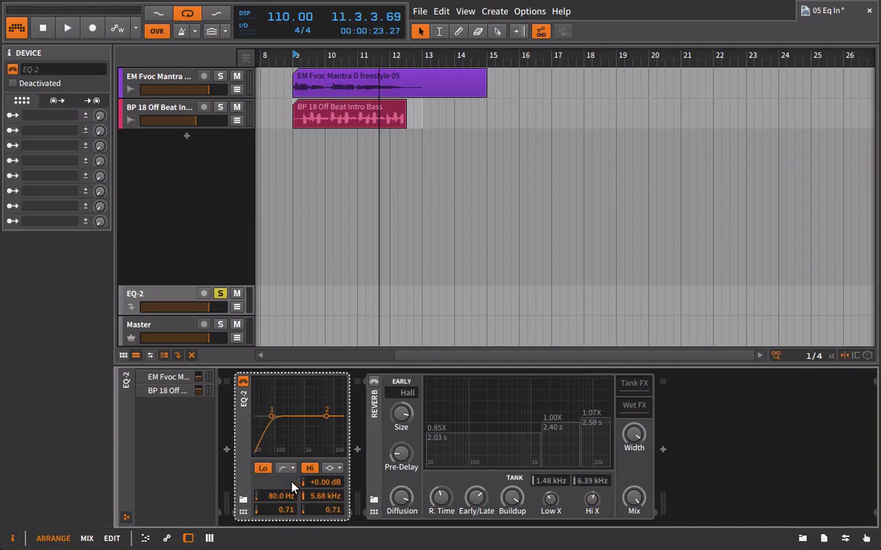
{"action": "key", "text": "space"}
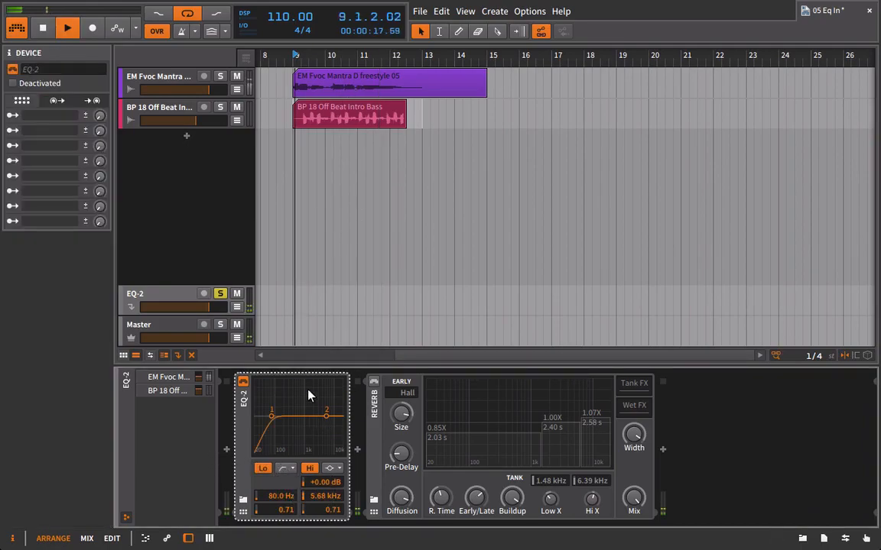
{"action": "left_click_drag", "start_coordinate": [281, 496], "coordinate": [280, 460]}
Compare the soloed sends with the low-cut EQ-2 bypassed and active during playback
{"action": "left_click", "coordinate": [243, 383]}
{"action": "key", "text": "space"}
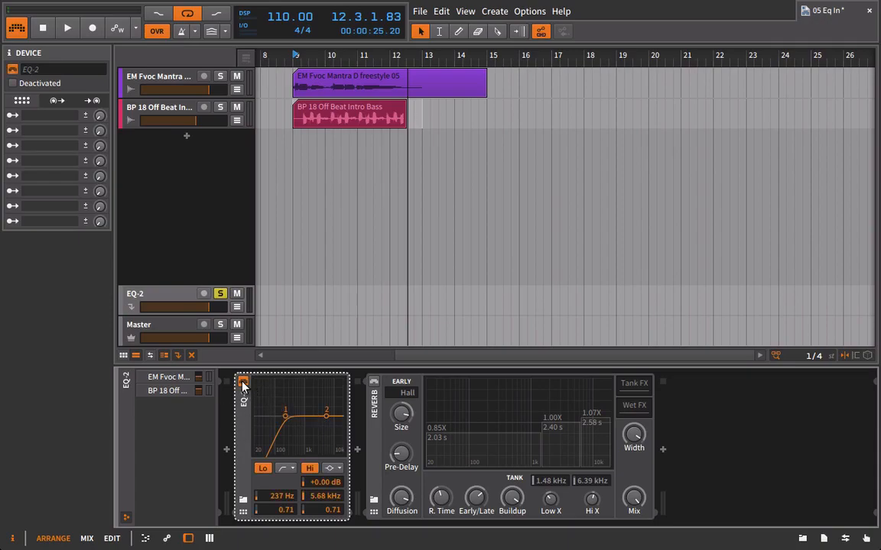
{"action": "key", "text": "space"}
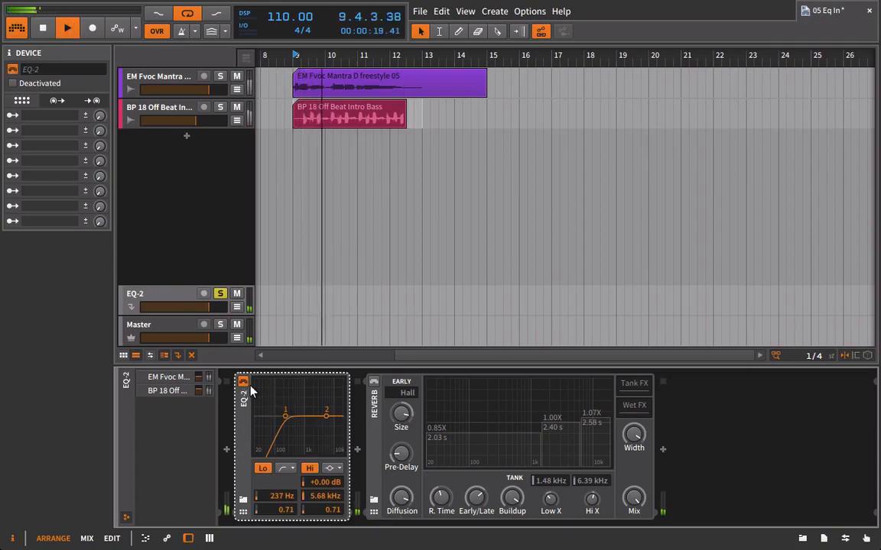
{"action": "left_click", "coordinate": [243, 382]}
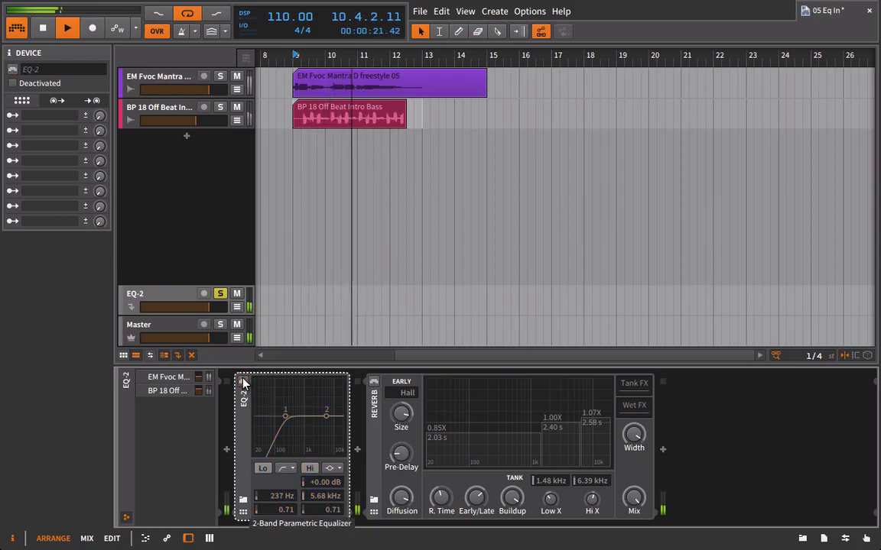
{"action": "left_click", "coordinate": [243, 381]}
{"action": "key", "text": "space"}
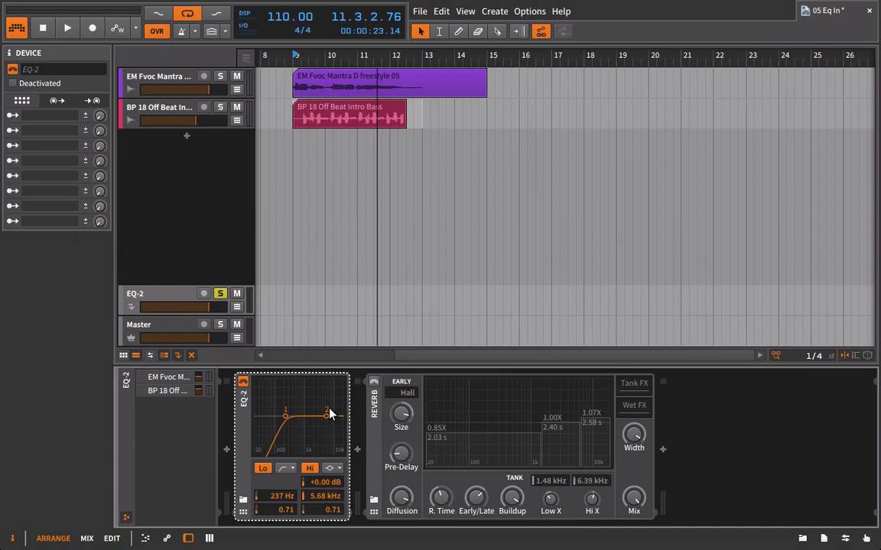
Change the EQ-2 high band to a high shelf and boost it by 3 dB during playback
{"action": "left_click", "coordinate": [332, 472]}
{"action": "left_click", "coordinate": [356, 519]}
{"action": "key", "text": "space"}
{"action": "left_click_drag", "start_coordinate": [327, 486], "coordinate": [328, 467]}
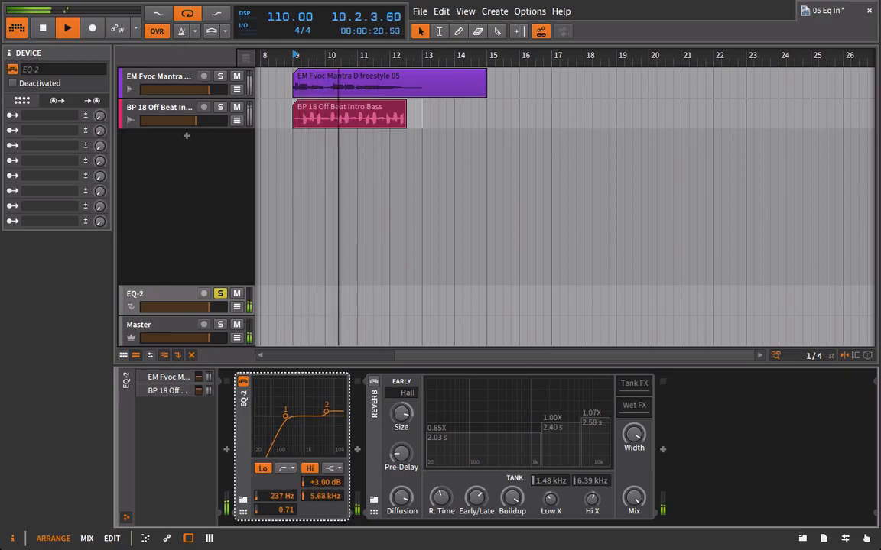
Bypass the EQ-2 to hear the sends without the low cut and high shelf, and switch it back on
{"action": "left_click", "coordinate": [243, 381]}
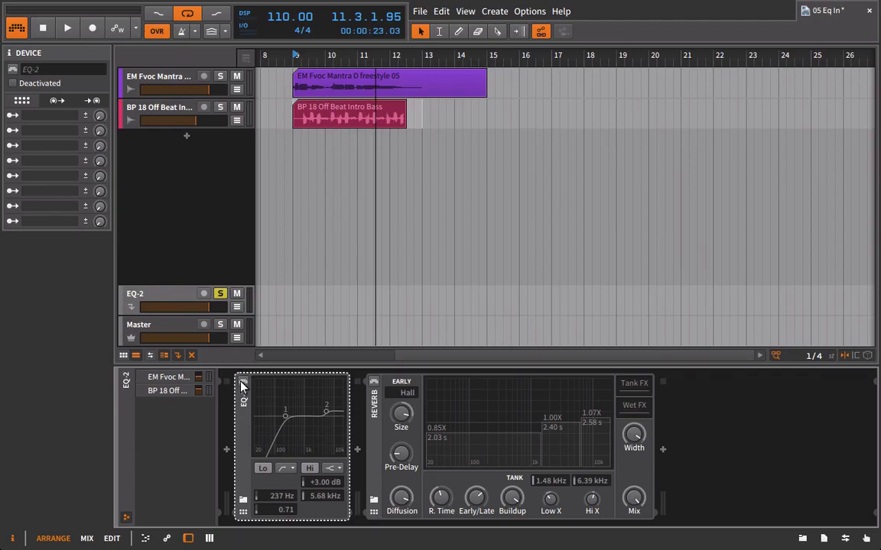
{"action": "key", "text": "space"}
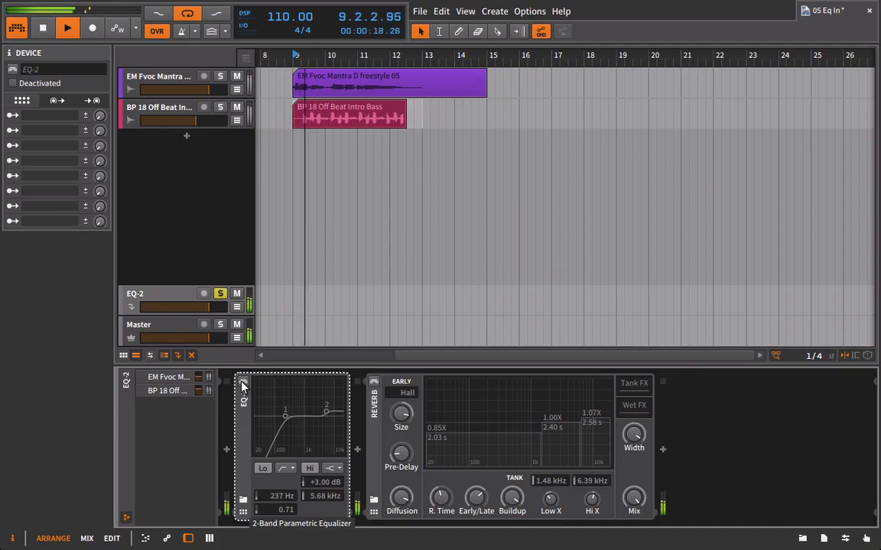
{"action": "left_click", "coordinate": [242, 383]}
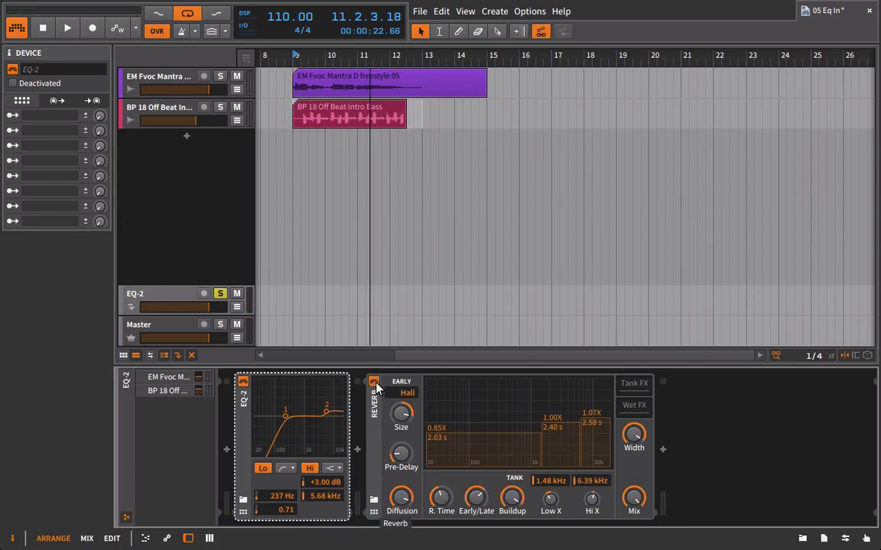
Reactivate the Reverb device and raise the EQ-2 low-cut frequency to 255 Hz while playing
{"action": "left_click", "coordinate": [374, 382]}
{"action": "key", "text": "space"}
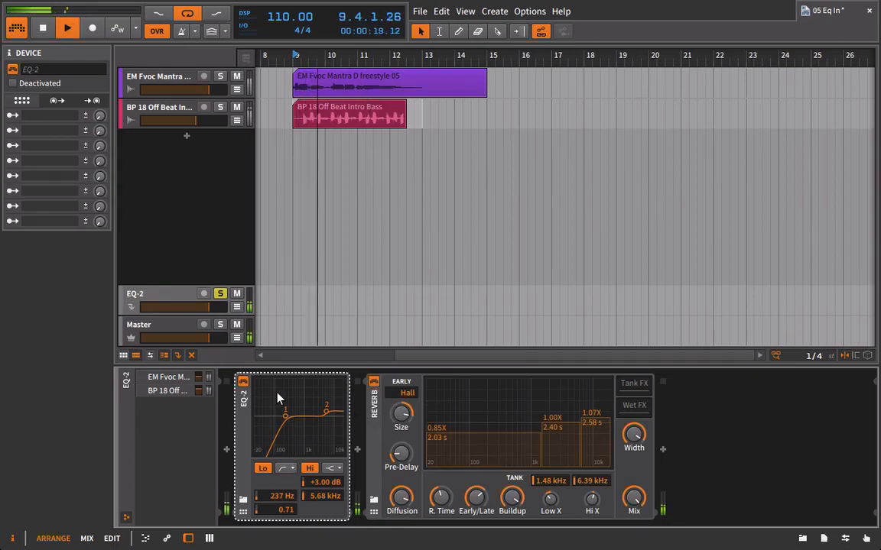
{"action": "left_click_drag", "start_coordinate": [288, 500], "coordinate": [288, 490]}
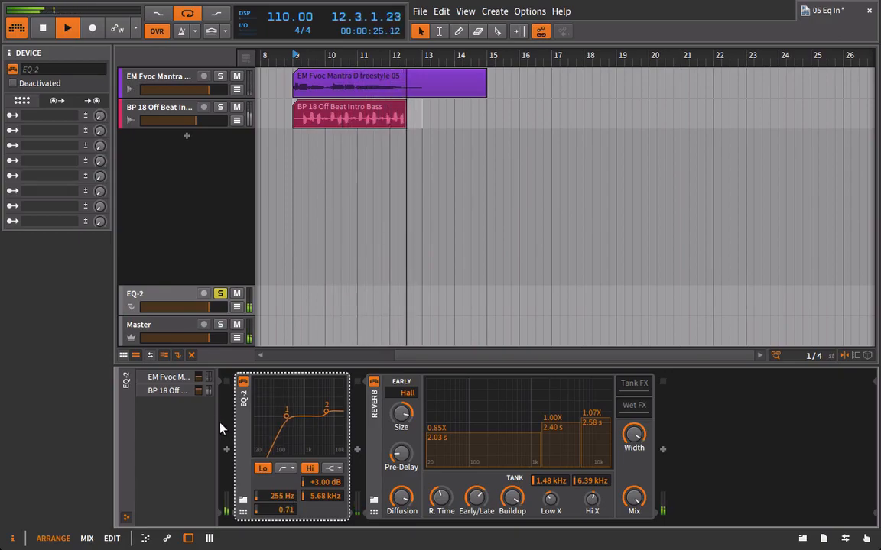
Compare the reverb with the EQ-2 bypassed and active, stop playback, and unsolo the effect track
{"action": "left_click", "coordinate": [243, 382]}
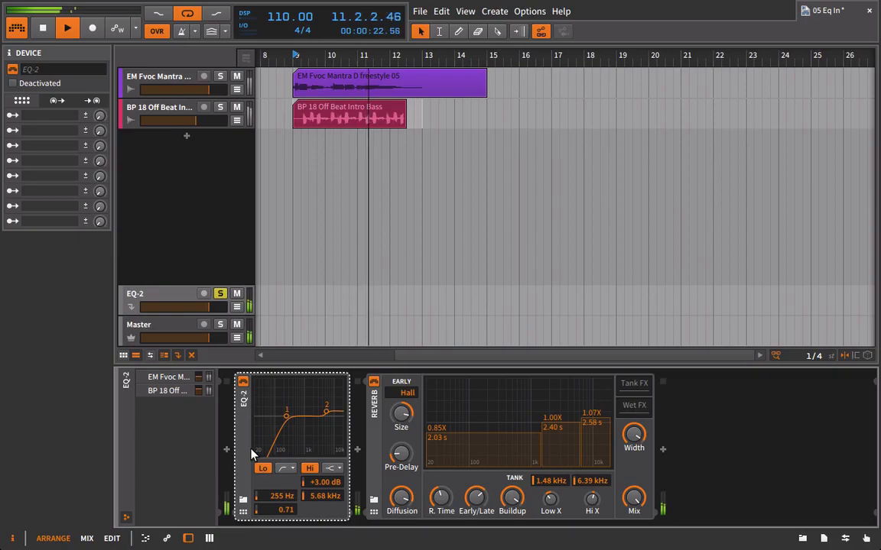
{"action": "key", "text": "space"}
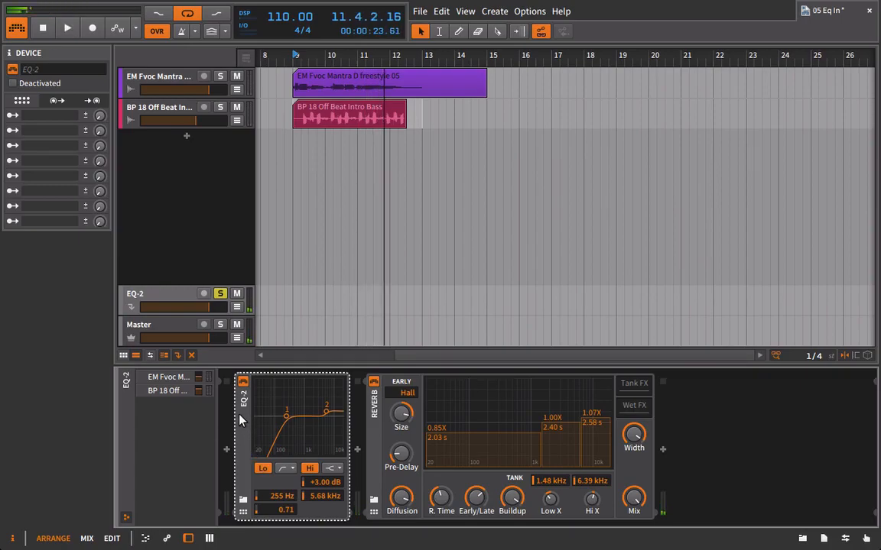
{"action": "left_click", "coordinate": [220, 293]}
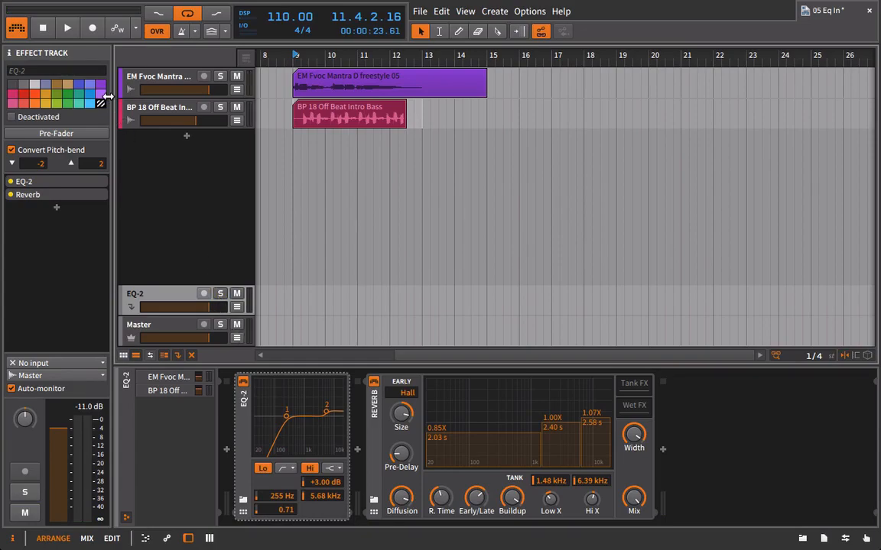
Play the loop in the mixer and lower both tracks' EQ-2 sends, the bass send to about -24.2 dB
{"action": "key", "text": "alt+2"}
{"action": "key", "text": "space"}
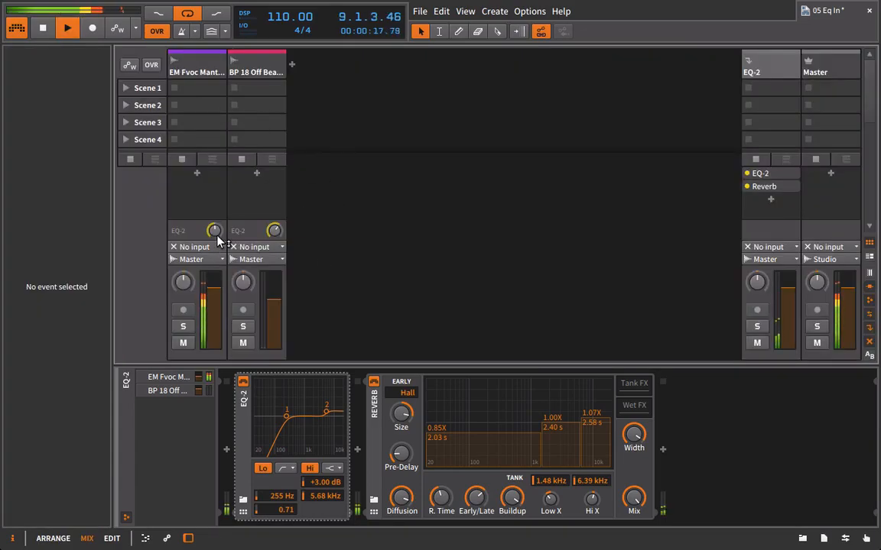
{"action": "left_click_drag", "start_coordinate": [275, 233], "coordinate": [275, 246]}
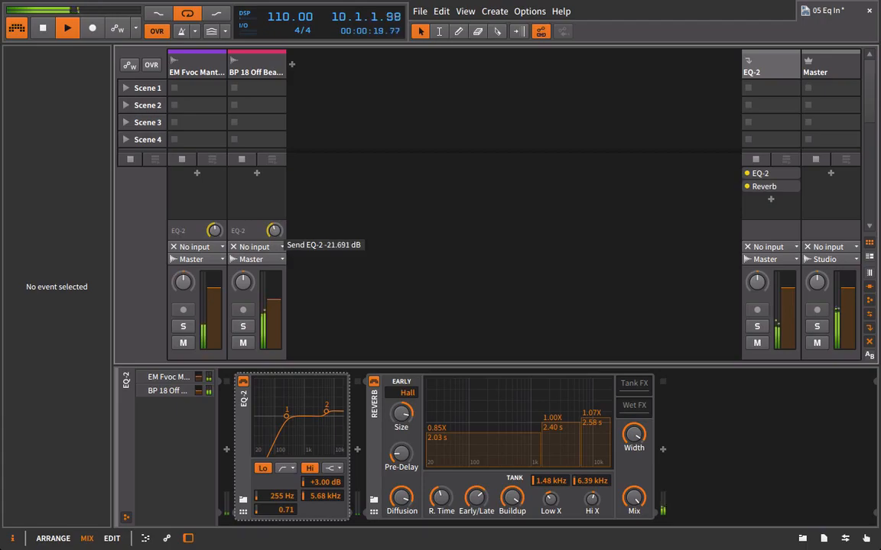
{"action": "mouse_move", "coordinate": [216, 234]}
{"action": "left_mouse_down"}
{"action": "mouse_move", "coordinate": [215, 249]}
{"action": "mouse_move", "coordinate": [215, 238]}
{"action": "left_mouse_up"}
{"action": "left_click_drag", "start_coordinate": [274, 234], "coordinate": [273, 243]}
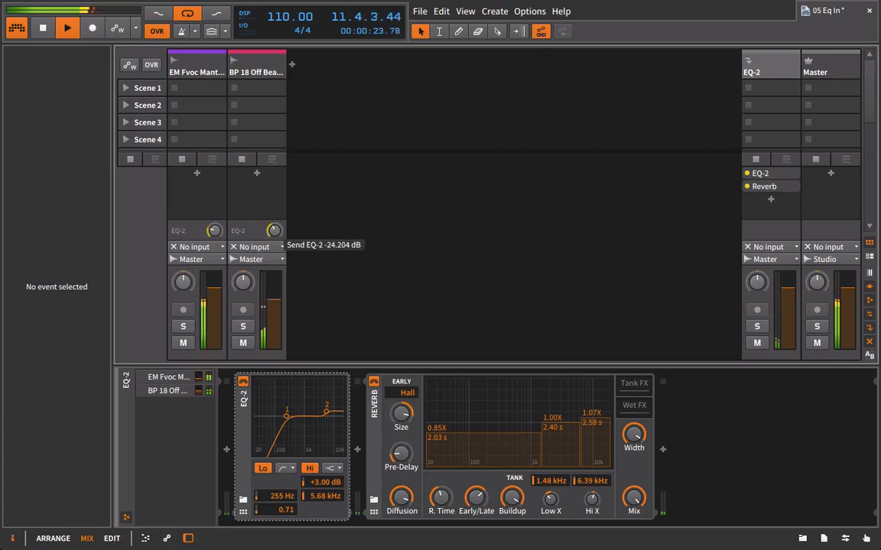
Lower the bass track's volume slightly and rebalance the vocal and bass sends to the EQ-2 effect track
{"action": "mouse_move", "coordinate": [275, 313]}
{"action": "left_mouse_down"}
{"action": "mouse_move", "coordinate": [275, 330]}
{"action": "mouse_move", "coordinate": [275, 309]}
{"action": "left_mouse_up"}
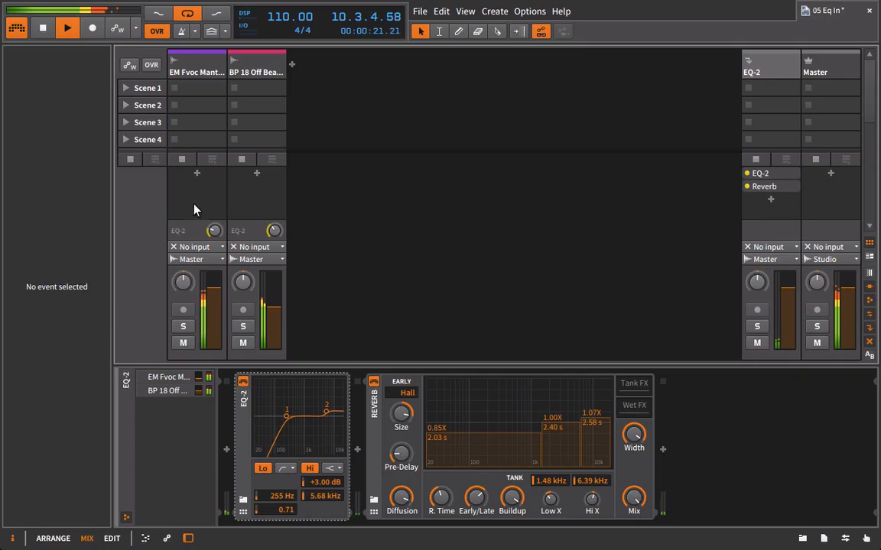
{"action": "left_click_drag", "start_coordinate": [214, 230], "coordinate": [214, 230]}
{"action": "left_click_drag", "start_coordinate": [274, 230], "coordinate": [275, 230]}
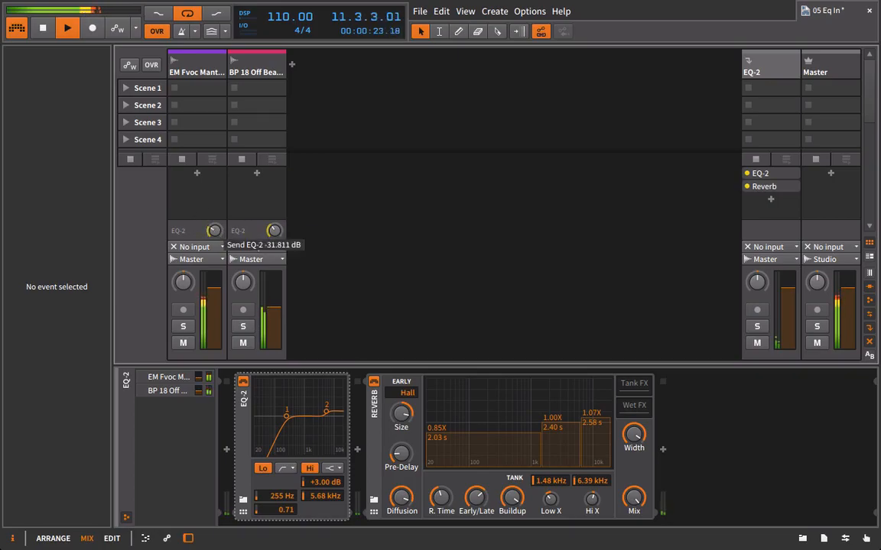
{"action": "left_click_drag", "start_coordinate": [216, 232], "coordinate": [216, 226]}
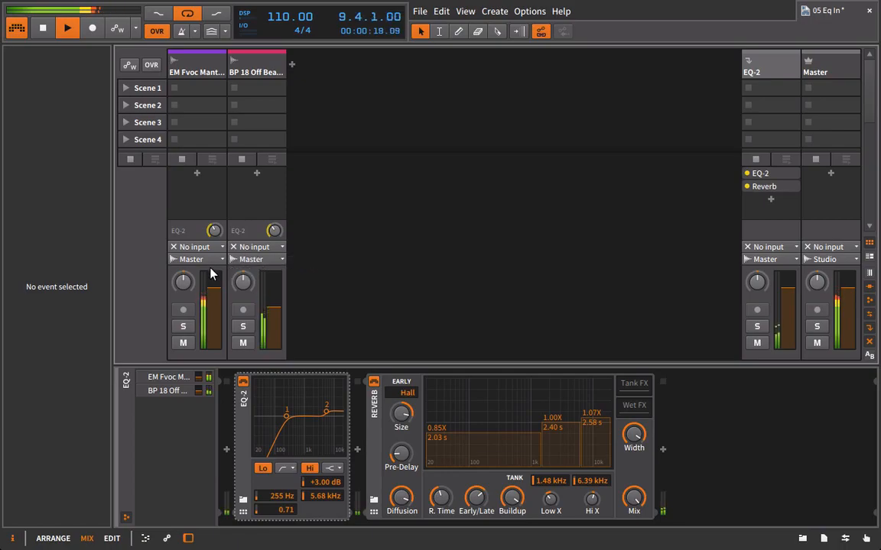
Compare the reverb return with EQ-2 bypassed and active, then return to the arrangement view
{"action": "left_click", "coordinate": [243, 381]}
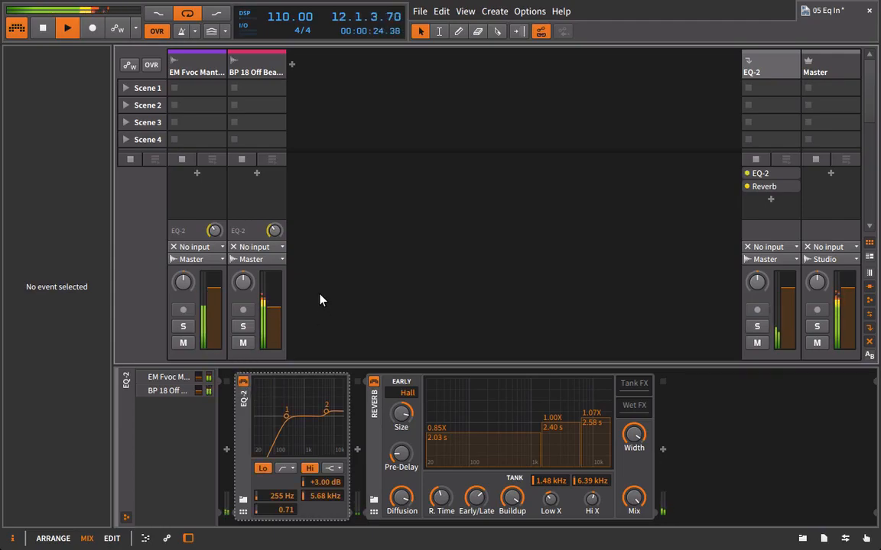
{"action": "key", "text": "alt+1"}
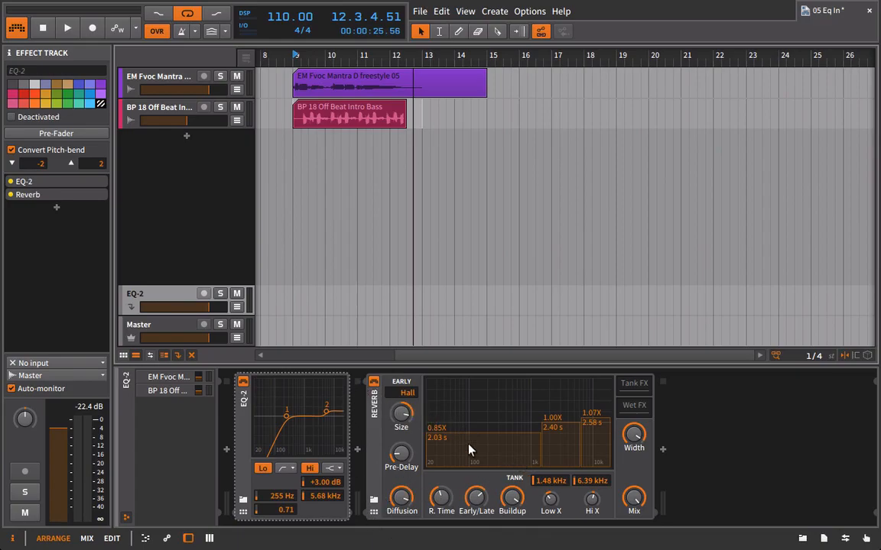
Change the high band of EQ-2 to a low-pass filter and deactivate the Reverb
{"action": "left_click", "coordinate": [237, 434]}
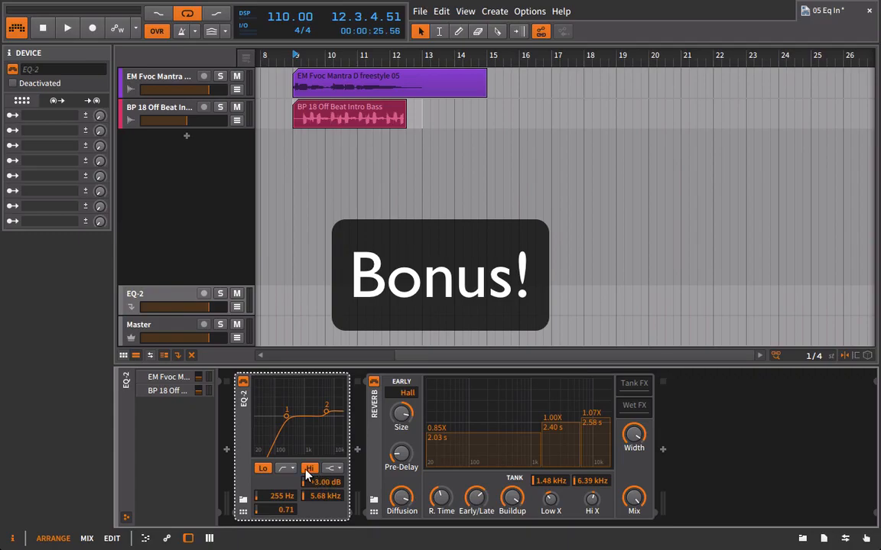
{"action": "left_click", "coordinate": [334, 469]}
{"action": "left_click", "coordinate": [333, 481]}
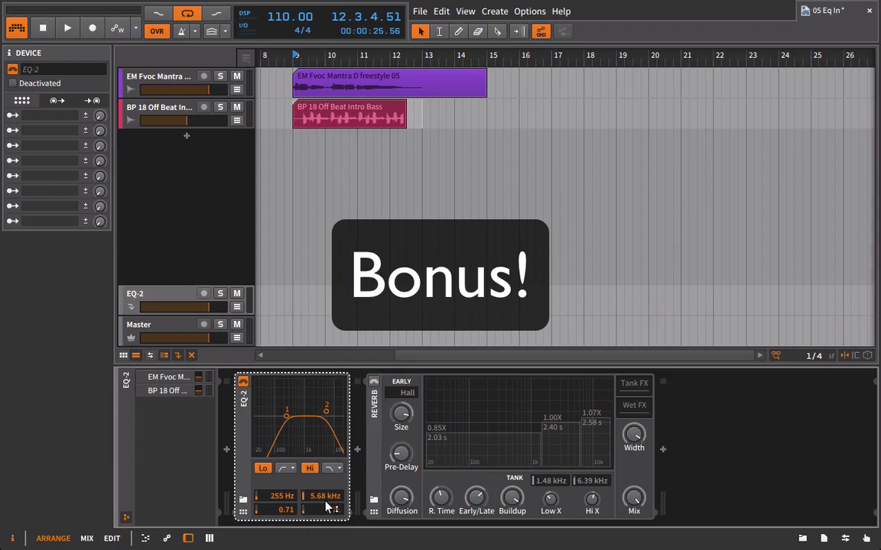
Solo the effect track during playback and set EQ-2's low cut to about 1.26 kHz and high cut to 20.0 kHz
{"action": "key", "text": "space"}
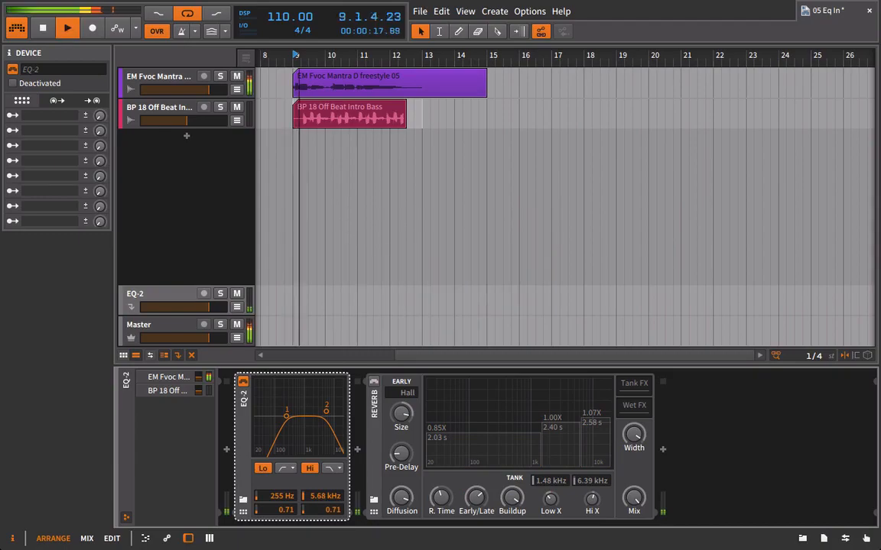
{"action": "left_click_drag", "start_coordinate": [325, 500], "coordinate": [325, 466]}
{"action": "left_click_drag", "start_coordinate": [277, 496], "coordinate": [277, 405]}
{"action": "left_click", "coordinate": [222, 294]}
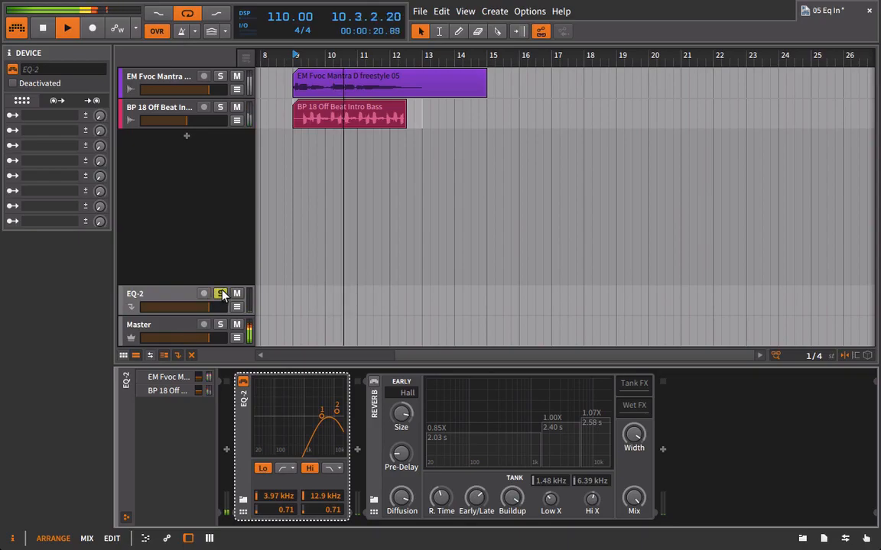
{"action": "left_click_drag", "start_coordinate": [282, 497], "coordinate": [327, 480]}
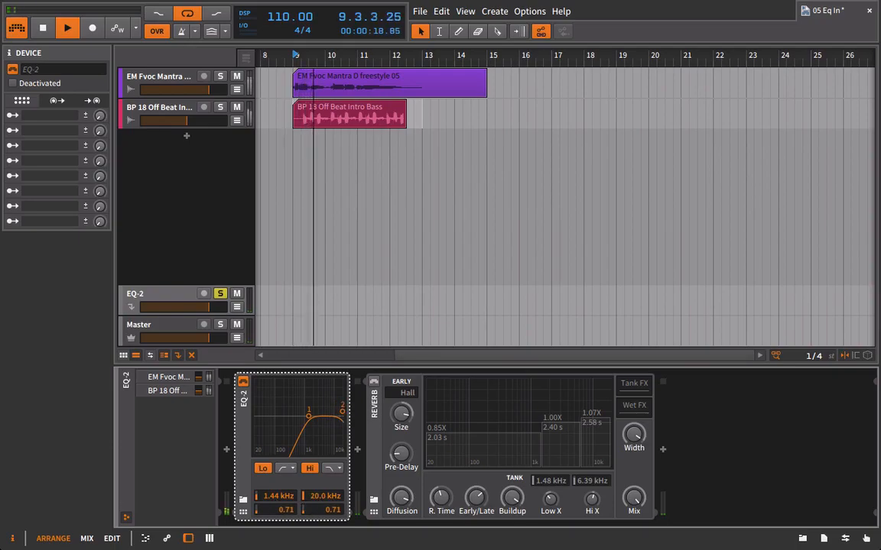
Raise the EQ-2 sends of the vocal and bass tracks to 0 dB
{"action": "left_click", "coordinate": [141, 73]}
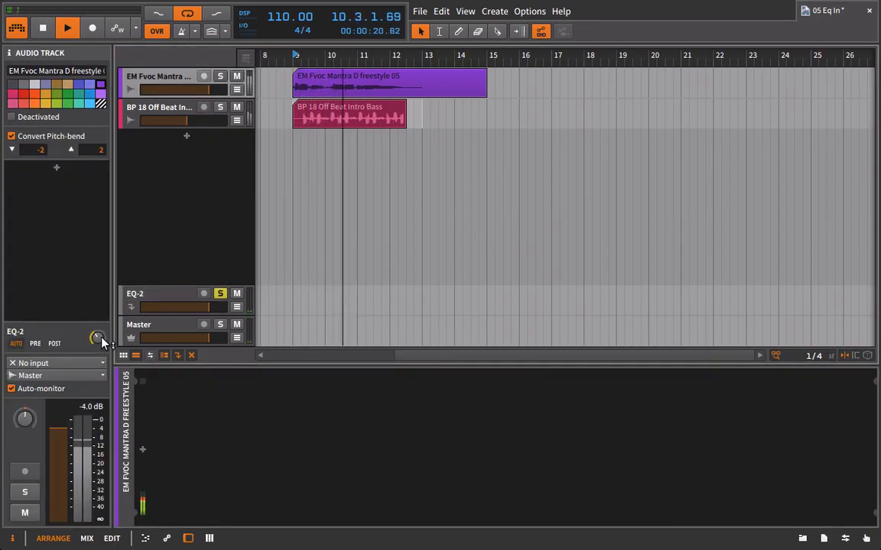
{"action": "left_click", "coordinate": [147, 107]}
{"action": "left_click_drag", "start_coordinate": [97, 338], "coordinate": [97, 329]}
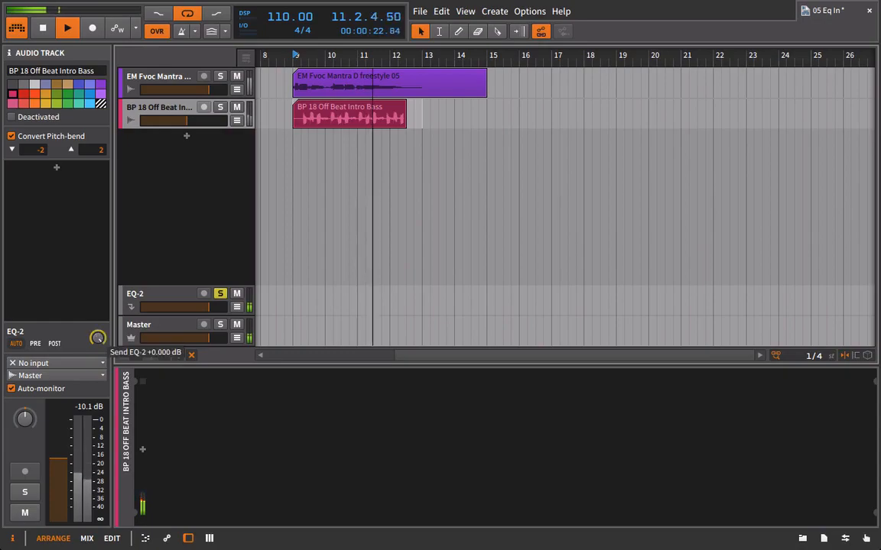
Insert a Dynamics device between EQ-2 and Reverb on the effect track
{"action": "left_click", "coordinate": [174, 295]}
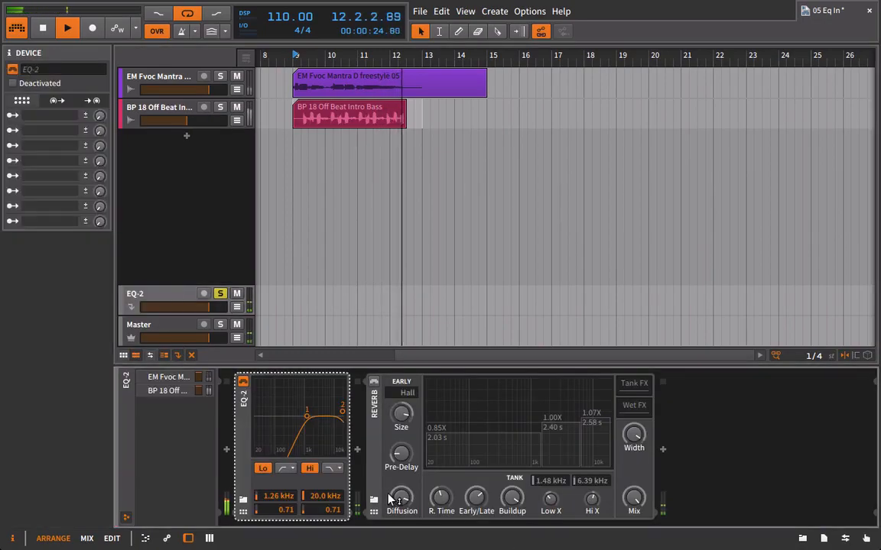
{"action": "left_click", "coordinate": [802, 540]}
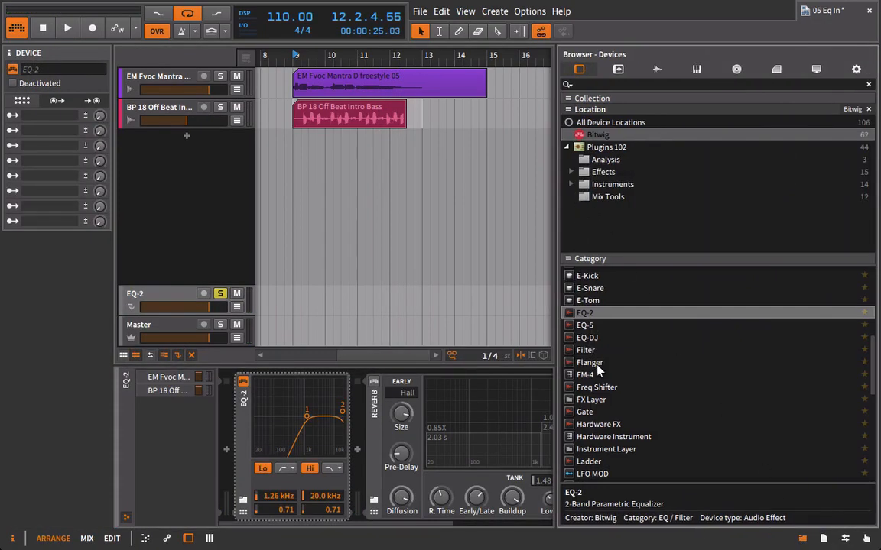
{"action": "scroll", "coordinate": [639, 425], "scroll_direction": "down", "scroll_amount": 10}
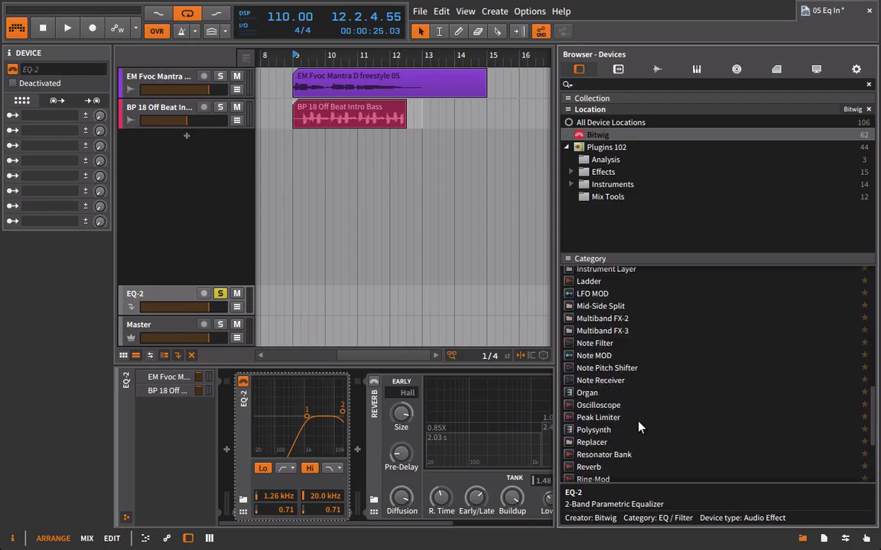
{"action": "scroll", "coordinate": [642, 428], "scroll_direction": "up", "scroll_amount": 10}
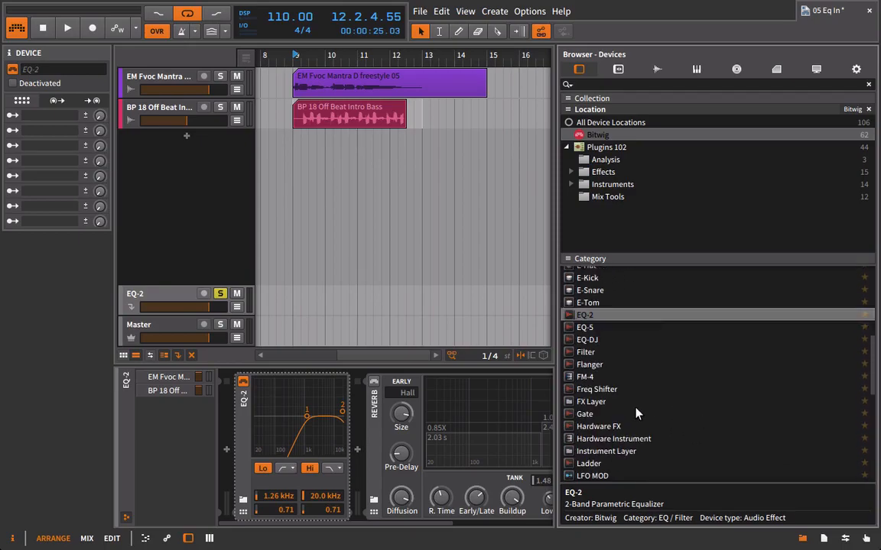
{"action": "scroll", "coordinate": [639, 410], "scroll_direction": "up", "scroll_amount": 5}
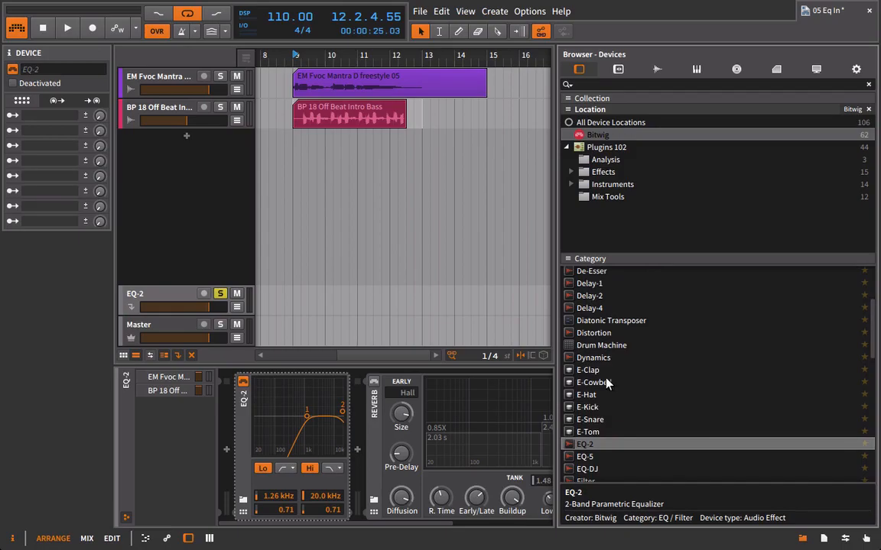
{"action": "left_click", "coordinate": [579, 358]}
{"action": "left_click_drag", "start_coordinate": [578, 359], "coordinate": [357, 428]}
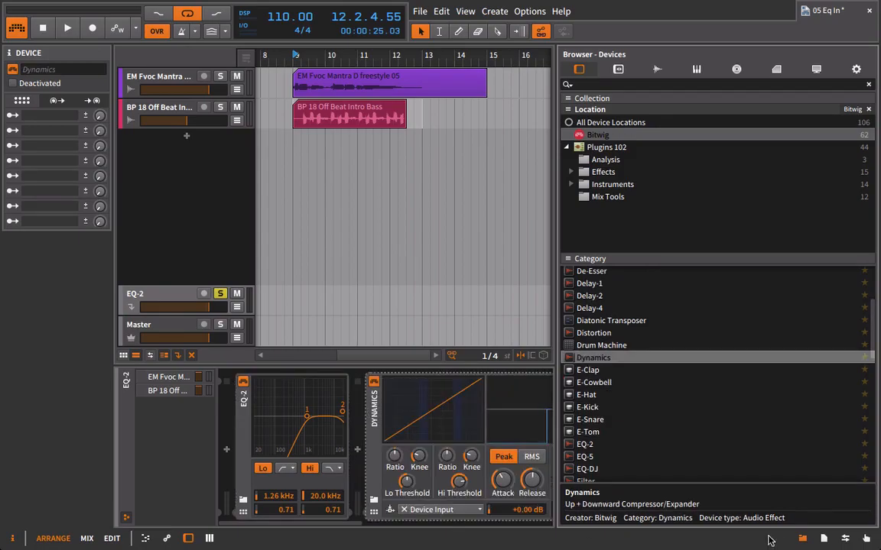
{"action": "left_click", "coordinate": [799, 538]}
Raise the Dynamics device's high ratio and lower its high threshold while the loop plays
{"action": "key", "text": "space"}
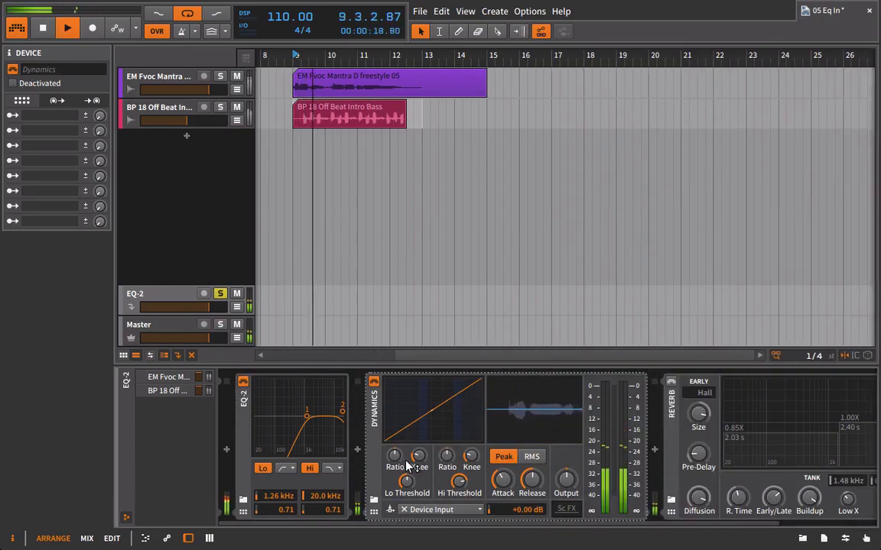
{"action": "left_click_drag", "start_coordinate": [446, 458], "coordinate": [446, 419]}
{"action": "left_click_drag", "start_coordinate": [462, 478], "coordinate": [462, 497]}
{"action": "key", "text": "space"}
Shorten the Dynamics device's attack and release and raise its output while listening to the loop
{"action": "left_click_drag", "start_coordinate": [502, 476], "coordinate": [531, 493]}
{"action": "key", "text": "space"}
{"action": "key", "text": "space"}
{"action": "key", "text": "space"}
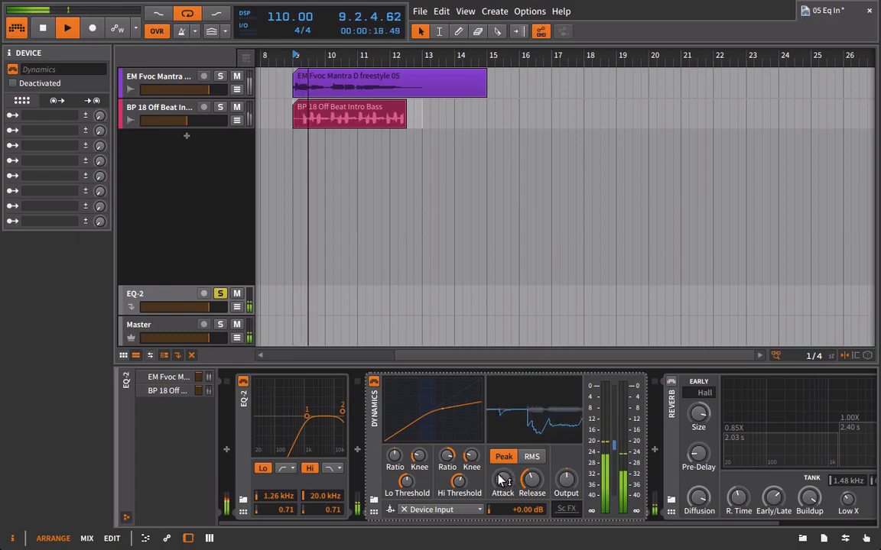
{"action": "left_click_drag", "start_coordinate": [566, 479], "coordinate": [565, 462]}
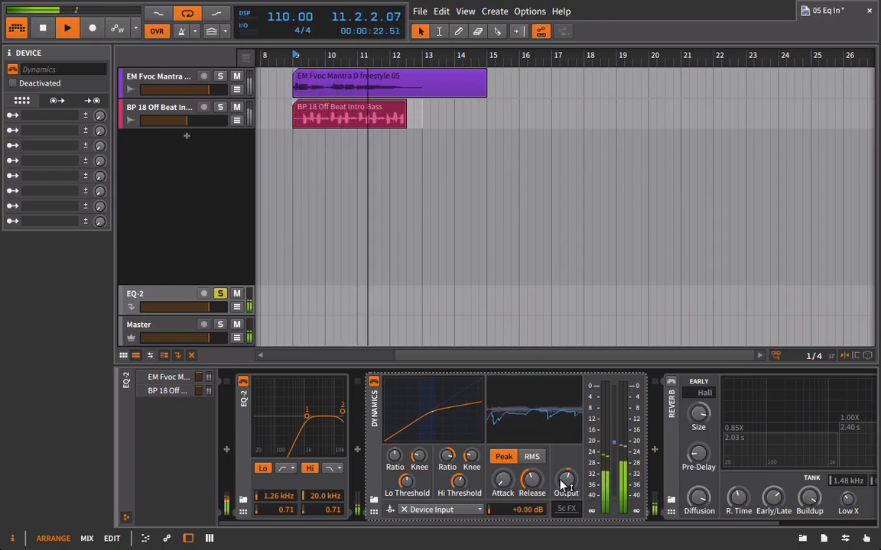
{"action": "key", "text": "space"}
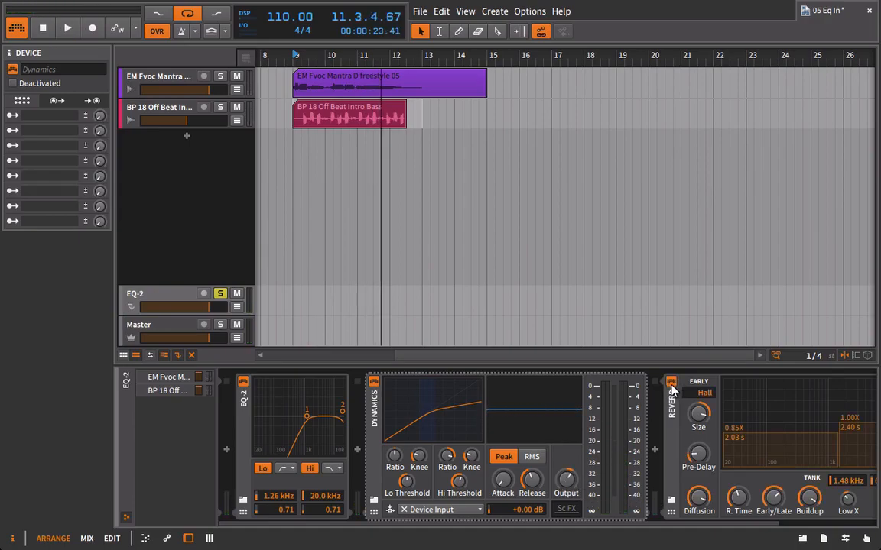
Reactivate the Reverb, audition the soloed return, and unsolo the effect track with its volume pulled down to minimum
{"action": "key", "text": "space"}
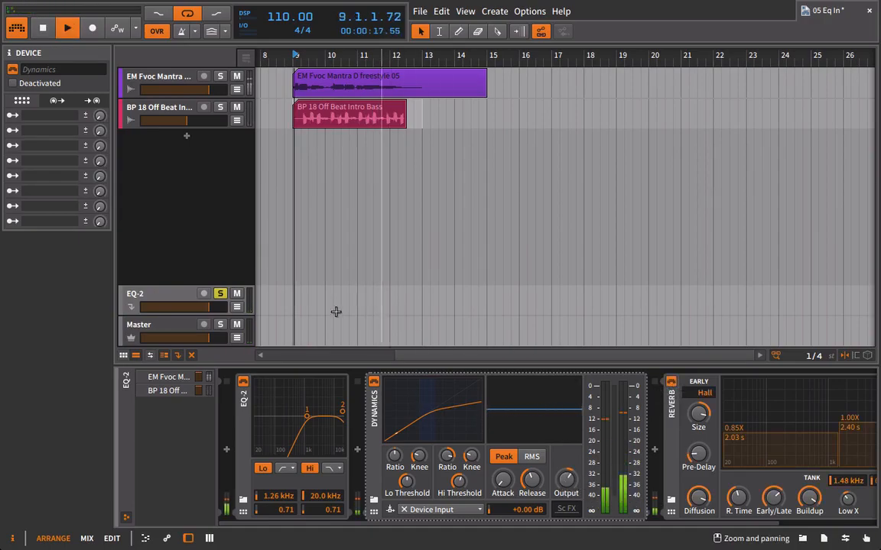
{"action": "key", "text": "space"}
{"action": "left_click", "coordinate": [219, 296]}
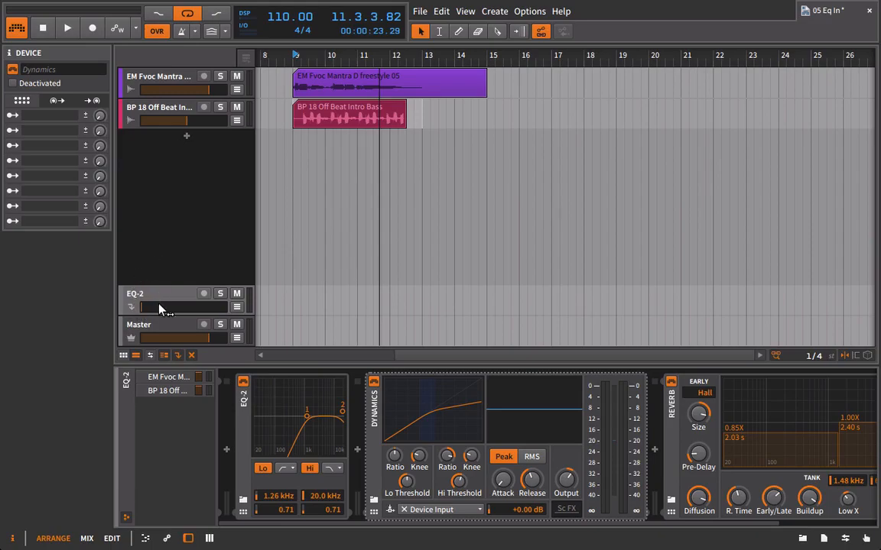
Blend the effect track into the full mix by raising its volume partway during playback
{"action": "key", "text": "space"}
{"action": "left_click_drag", "start_coordinate": [145, 307], "coordinate": [174, 309]}
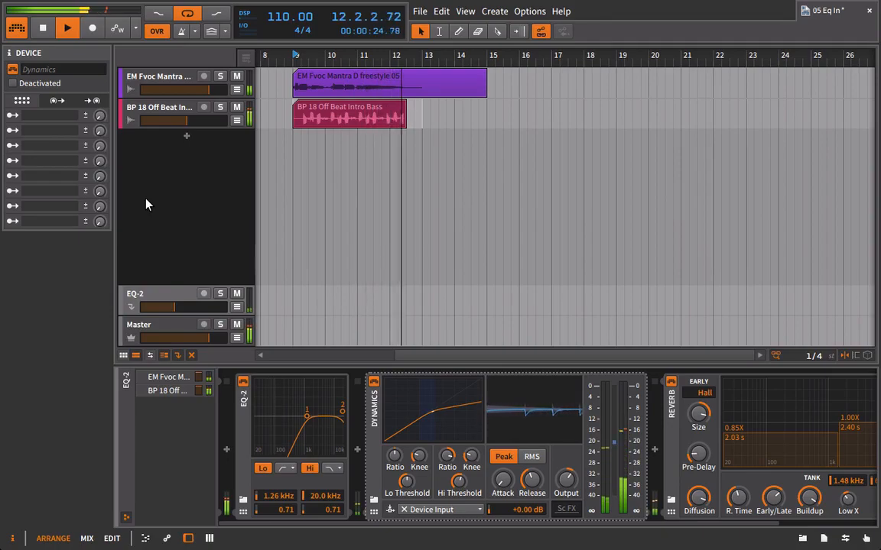
{"action": "key", "text": "space"}
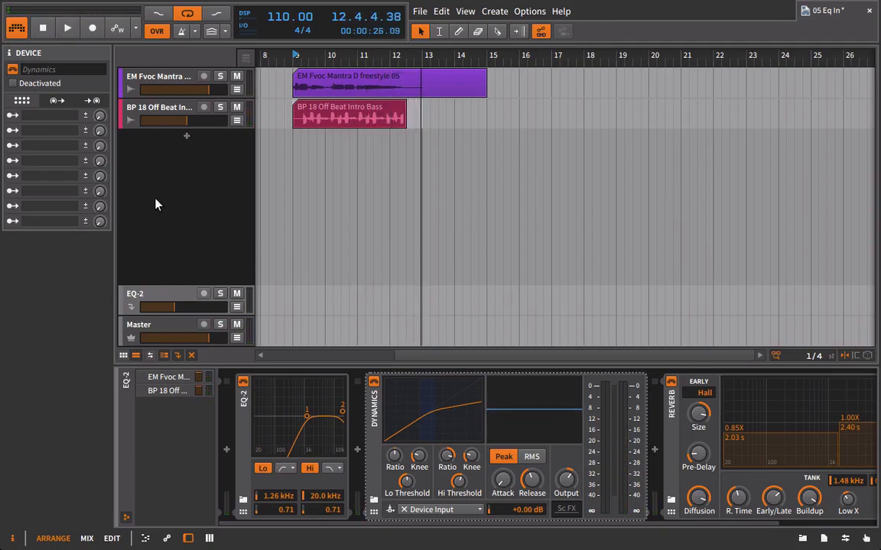
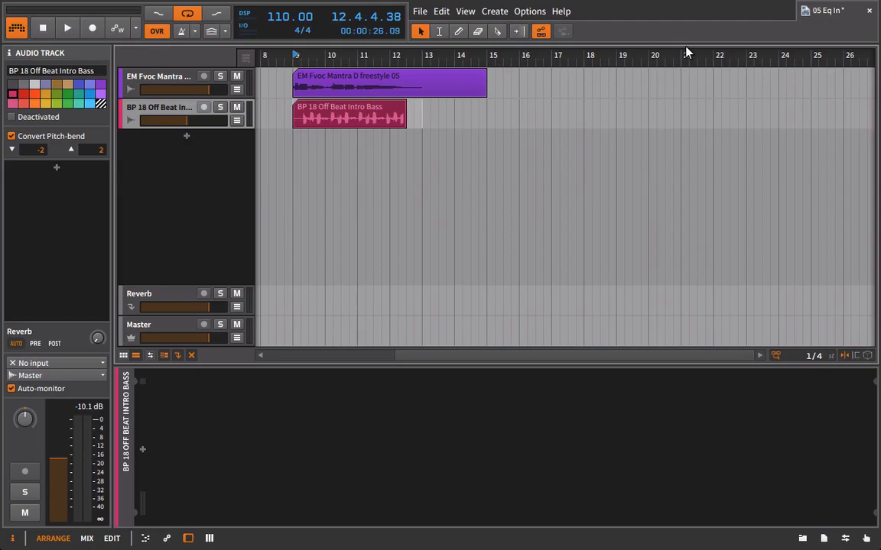
Raise the vocal and bass tracks' Reverb sends during playback and solo the Reverb effect track
{"action": "left_click", "coordinate": [158, 82]}
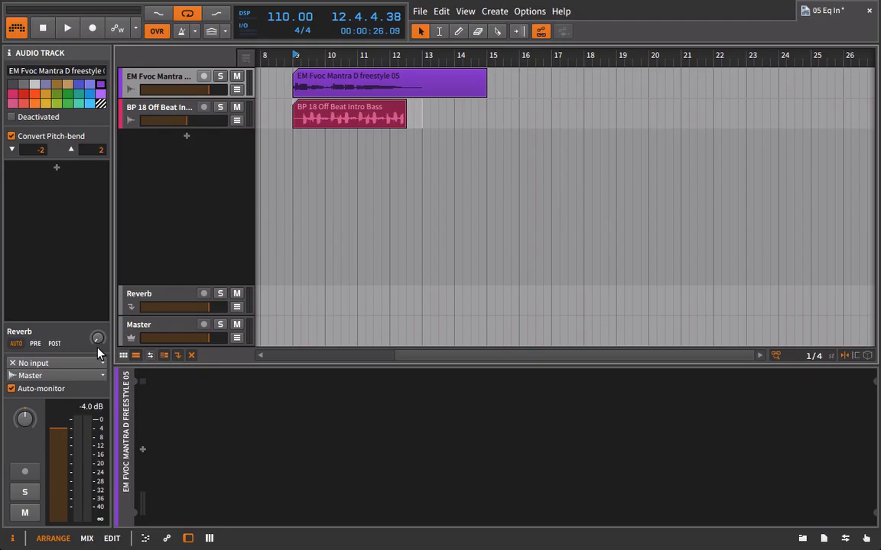
{"action": "key", "text": "space"}
{"action": "mouse_move", "coordinate": [97, 338]}
{"action": "left_mouse_down"}
{"action": "mouse_move", "coordinate": [97, 309]}
{"action": "mouse_move", "coordinate": [90, 322]}
{"action": "left_mouse_up"}
{"action": "left_click", "coordinate": [164, 110]}
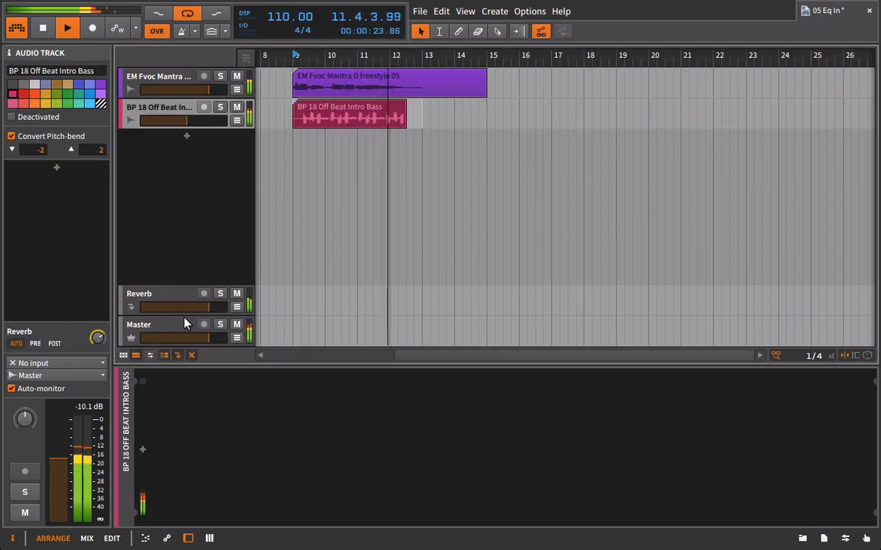
{"action": "key", "text": "space"}
{"action": "left_click", "coordinate": [219, 295]}
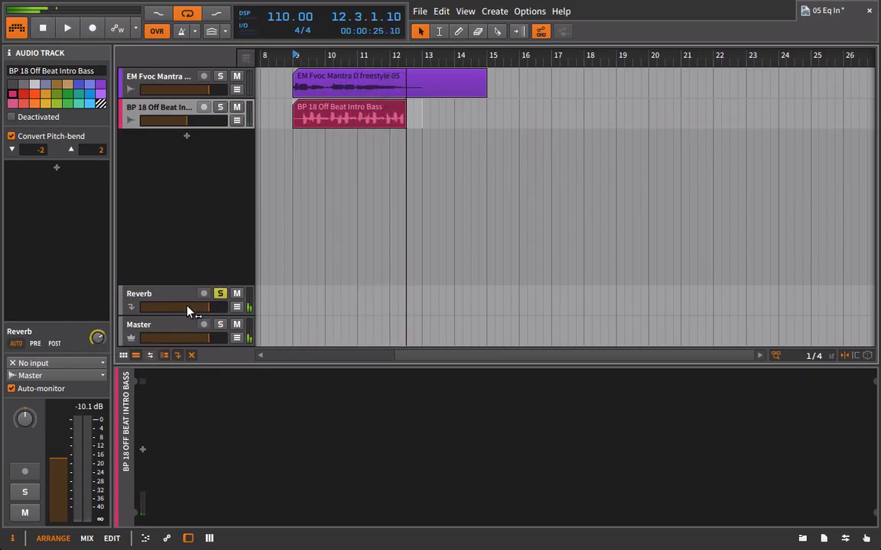
Insert an EQ-5 device after the Reverb on the Reverb effect track, listening to the soloed return first
{"action": "left_click", "coordinate": [173, 295]}
{"action": "key", "text": "space"}
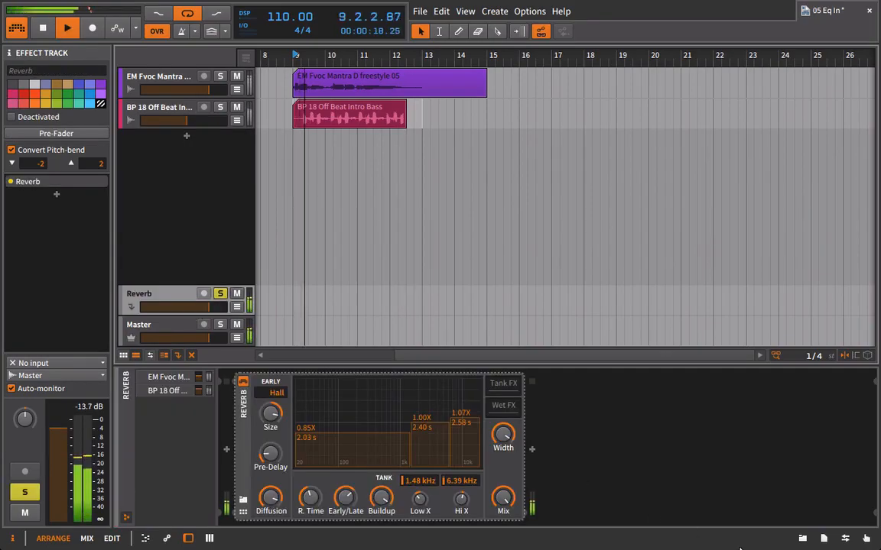
{"action": "left_click", "coordinate": [801, 538]}
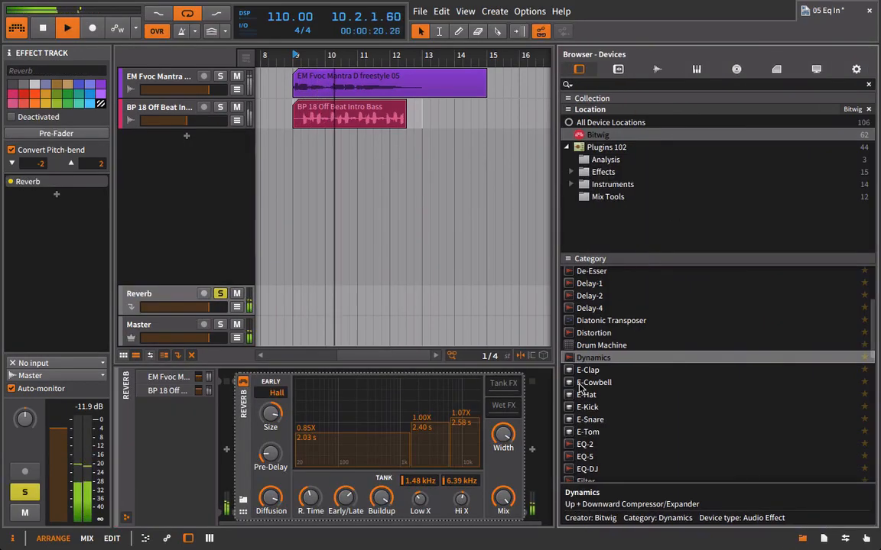
{"action": "scroll", "coordinate": [611, 390], "scroll_direction": "up", "scroll_amount": 1}
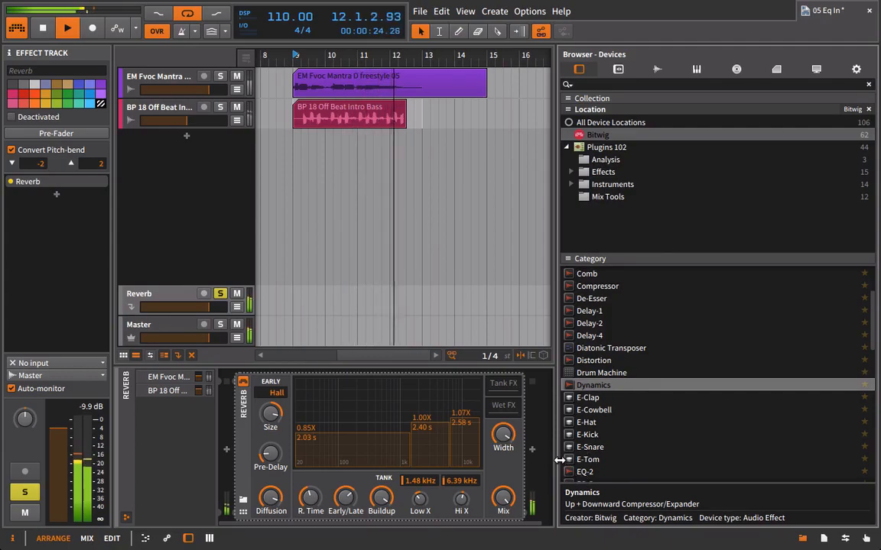
{"action": "scroll", "coordinate": [569, 460], "scroll_direction": "down", "scroll_amount": 2}
{"action": "key", "text": "space"}
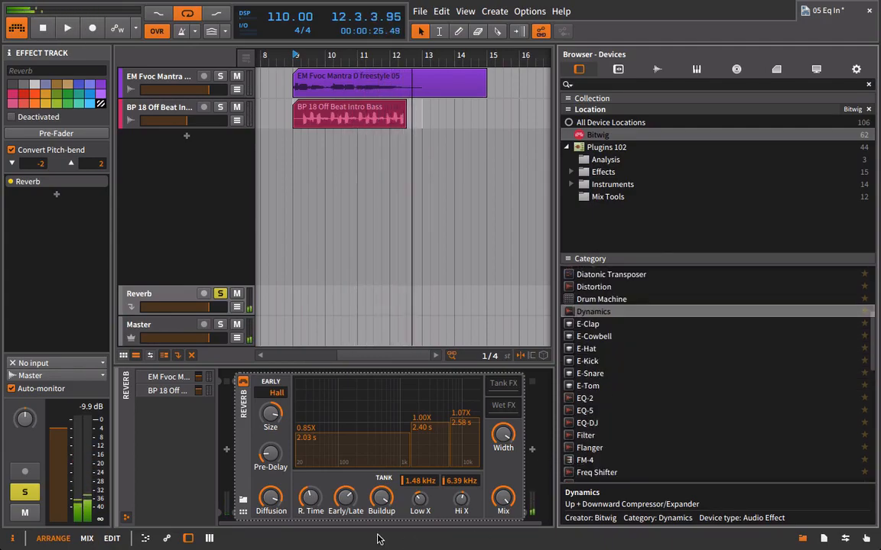
{"action": "left_click_drag", "start_coordinate": [387, 527], "coordinate": [505, 527]}
{"action": "left_click_drag", "start_coordinate": [585, 411], "coordinate": [544, 424]}
{"action": "left_click_drag", "start_coordinate": [387, 526], "coordinate": [547, 538]}
{"action": "left_click", "coordinate": [800, 539]}
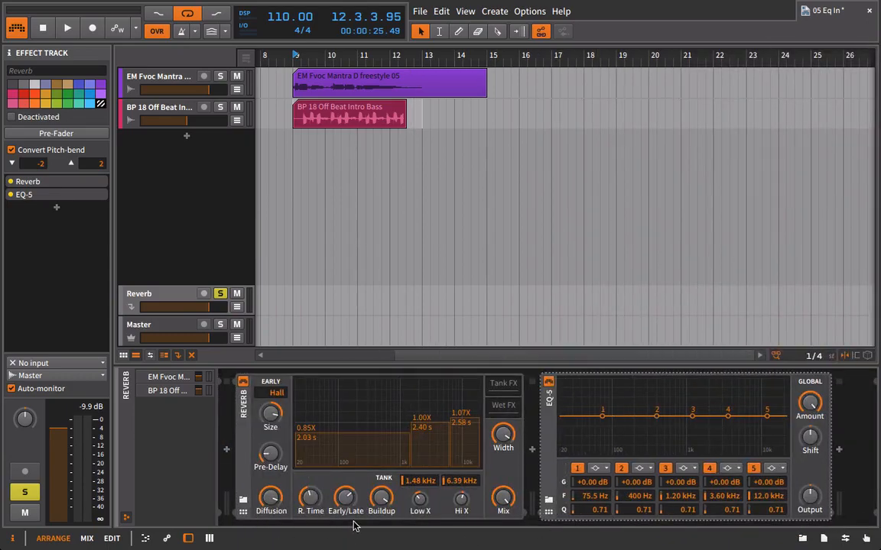
Set EQ-5 band 1 to highpass24 at 138 Hz while listening to the soloed reverb return
{"action": "left_click", "coordinate": [247, 413]}
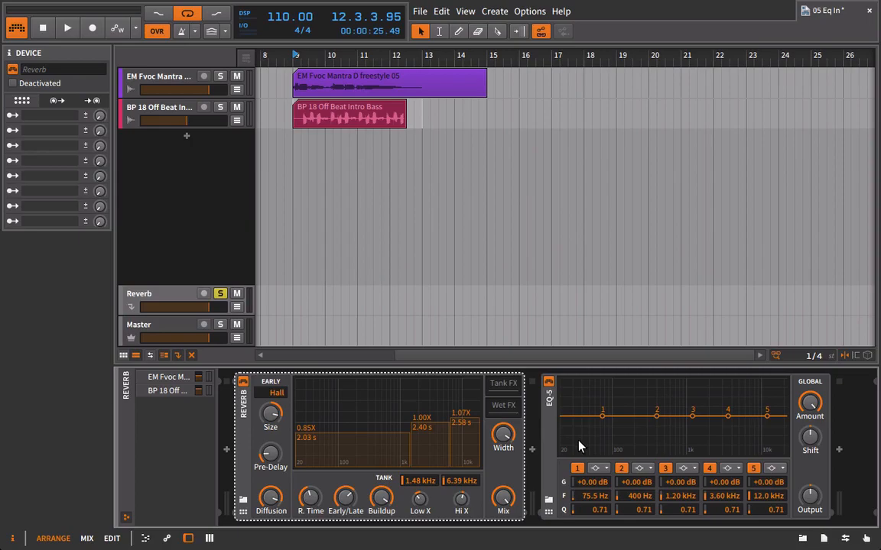
{"action": "left_click", "coordinate": [596, 469]}
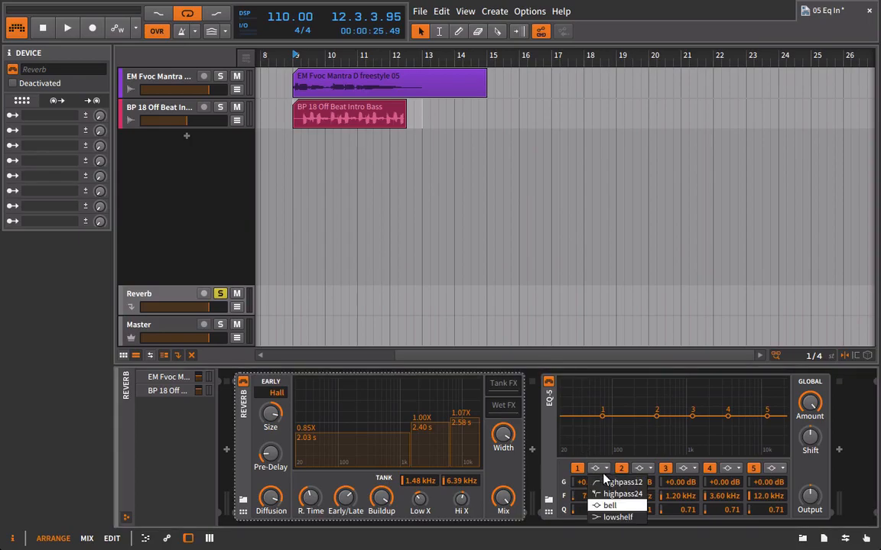
{"action": "left_click", "coordinate": [604, 482]}
{"action": "key", "text": "space"}
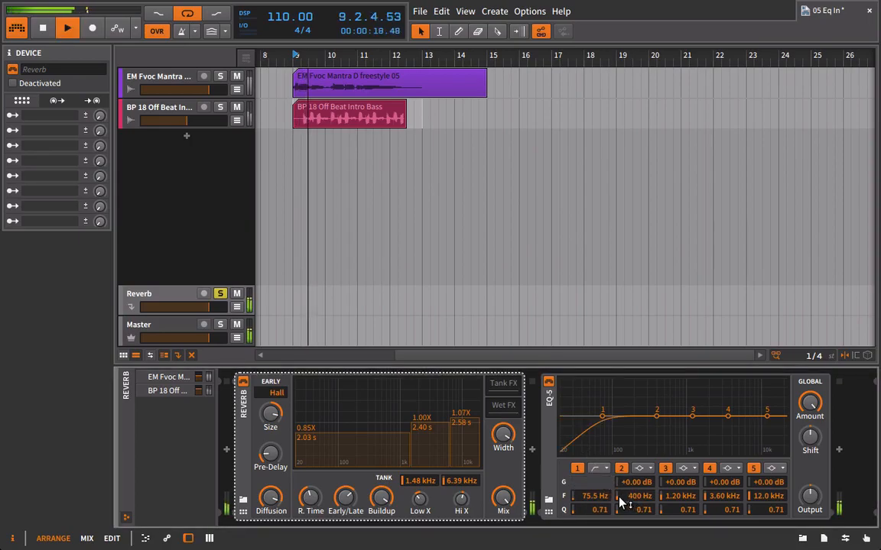
{"action": "left_click_drag", "start_coordinate": [603, 498], "coordinate": [603, 482]}
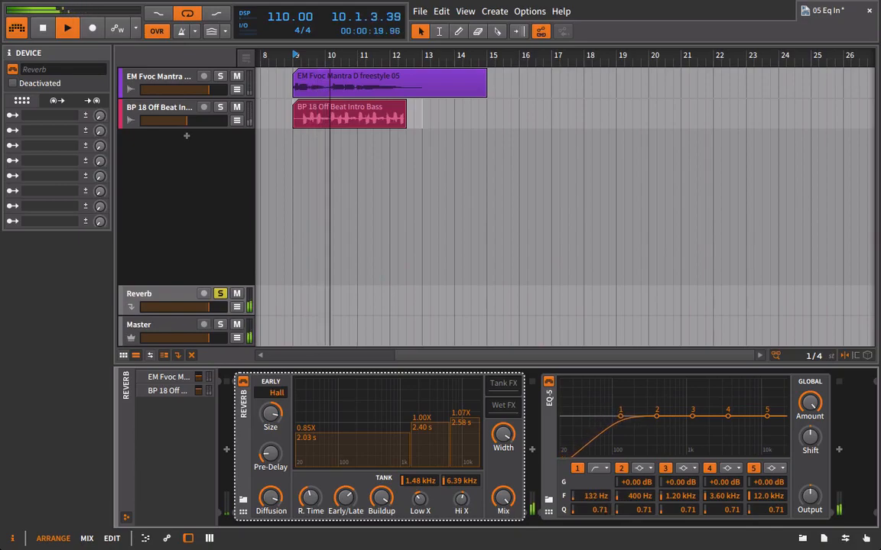
{"action": "left_click", "coordinate": [598, 468]}
{"action": "left_click", "coordinate": [604, 493]}
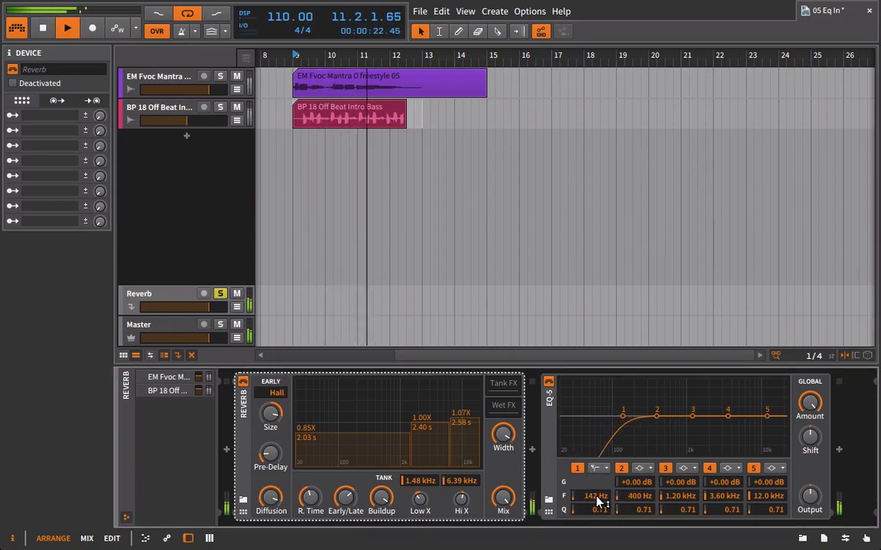
{"action": "left_click_drag", "start_coordinate": [599, 500], "coordinate": [598, 502]}
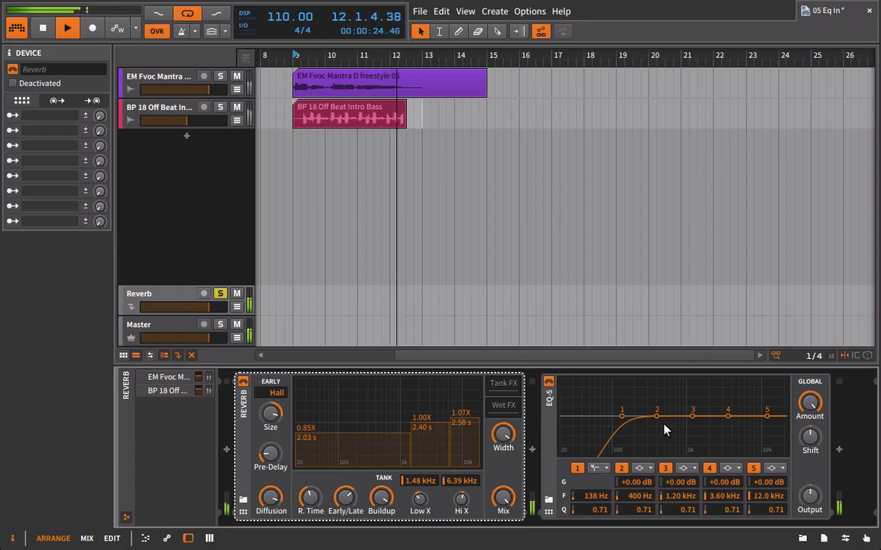
{"action": "key", "text": "space"}
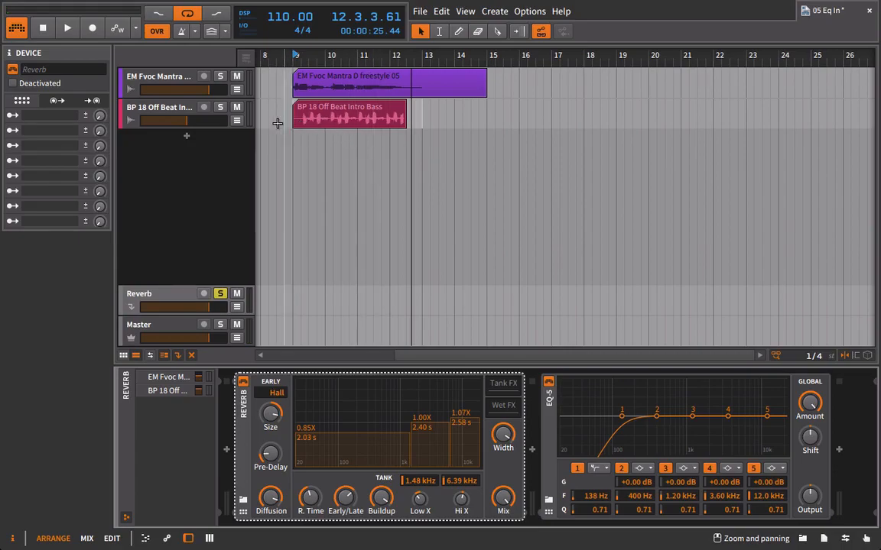
Solo the vocal track and cut EQ-5 band 3 by 6.00 dB at 1.14 kHz during playback
{"action": "left_click", "coordinate": [220, 77]}
{"action": "key", "text": "space"}
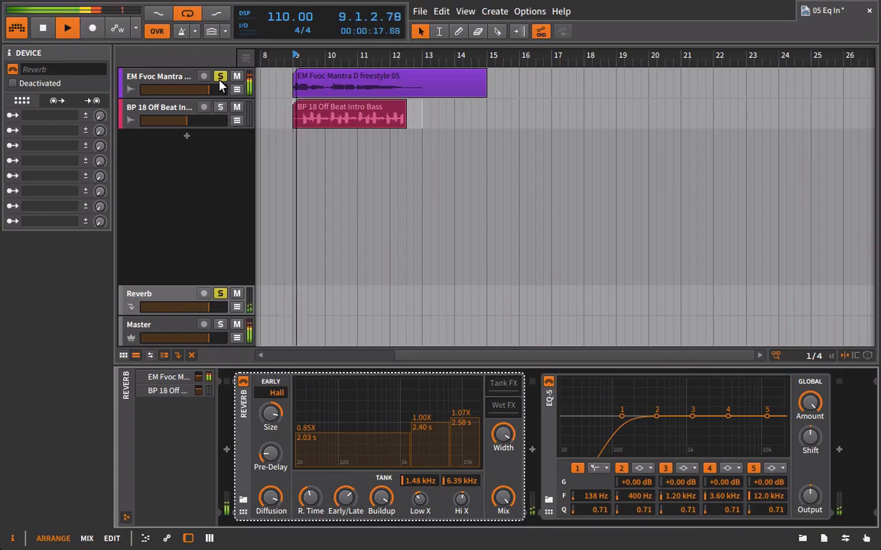
{"action": "left_click_drag", "start_coordinate": [693, 413], "coordinate": [691, 425]}
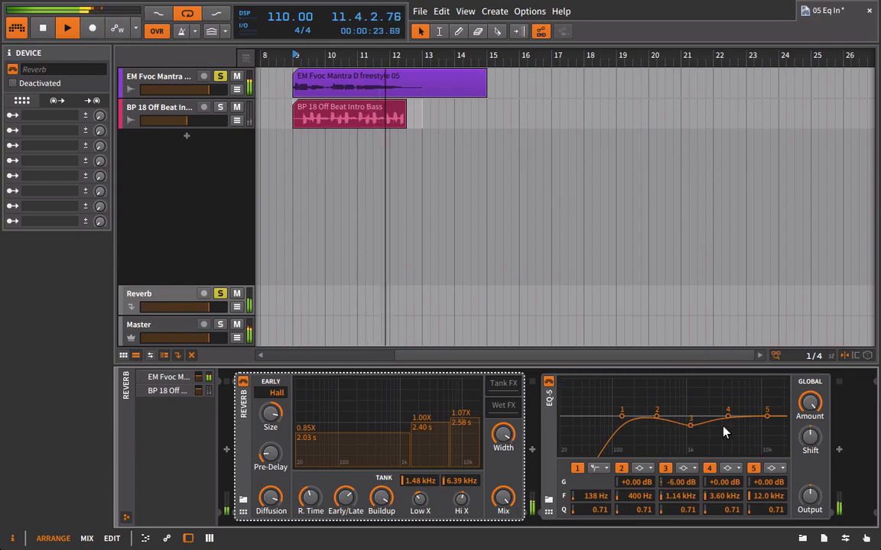
{"action": "key", "text": "space"}
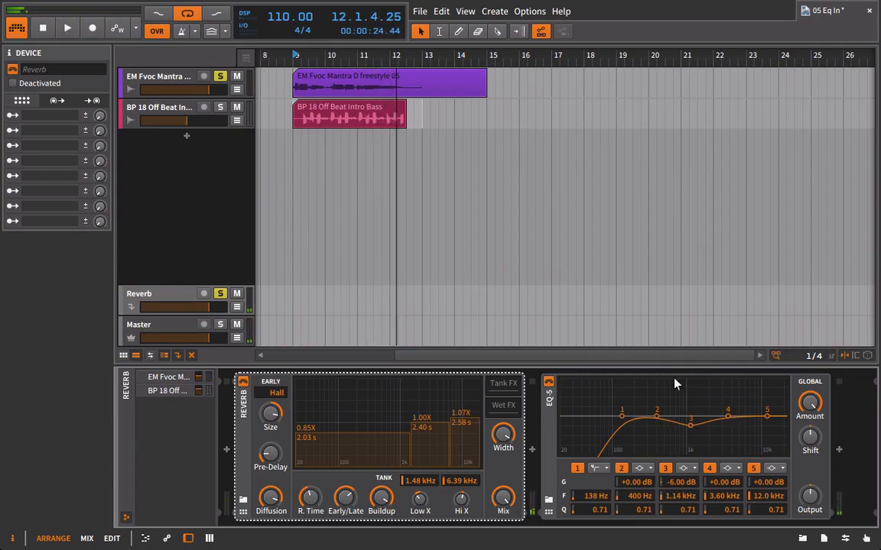
Set EQ-5 band 5 to a high shelf at 7.23 kHz with a gain of +2.20 dB, adjusting during playback
{"action": "left_click", "coordinate": [776, 468]}
{"action": "left_click", "coordinate": [768, 509]}
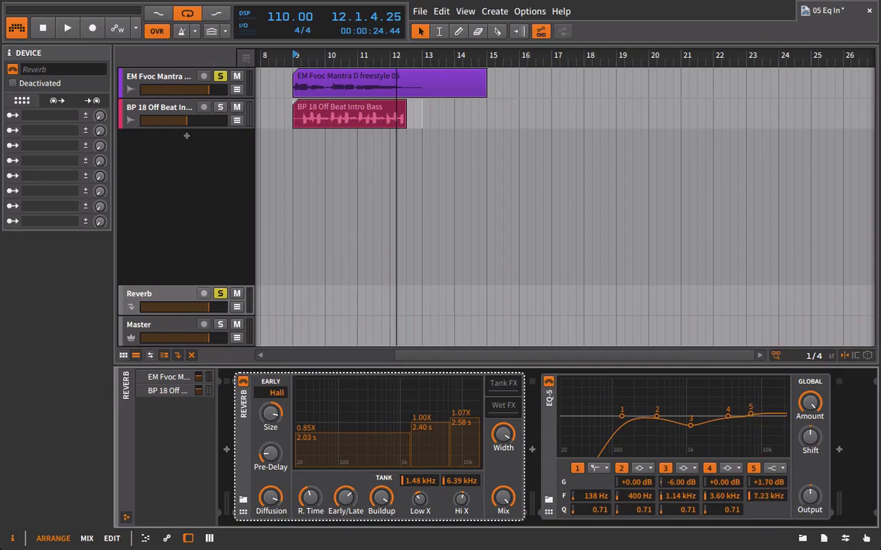
{"action": "key", "text": "space"}
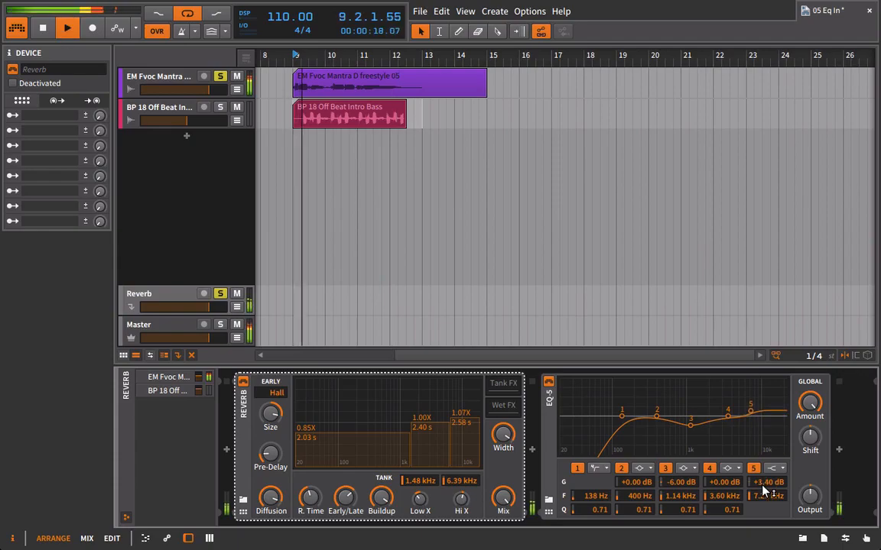
{"action": "mouse_move", "coordinate": [767, 483]}
{"action": "left_mouse_down"}
{"action": "mouse_move", "coordinate": [767, 473]}
{"action": "mouse_move", "coordinate": [768, 494]}
{"action": "left_mouse_up"}
{"action": "key", "text": "space"}
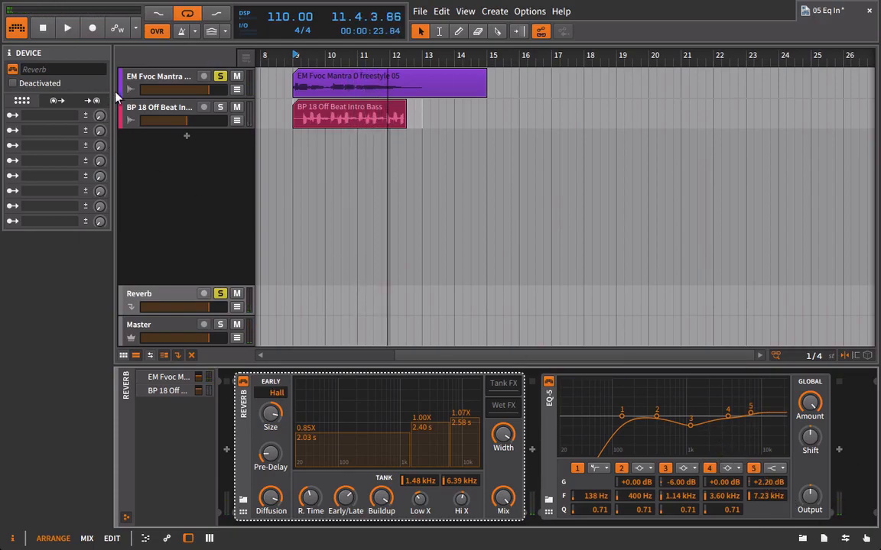
Compare the vocal's reverb with the EQ-5 active and bypassed during playback
{"action": "key", "text": "space"}
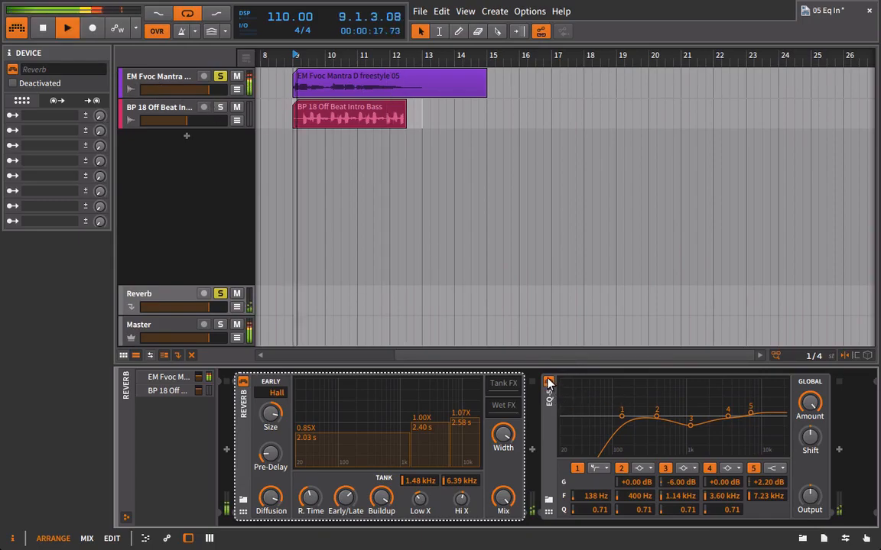
{"action": "left_click", "coordinate": [548, 382]}
{"action": "left_click", "coordinate": [549, 382]}
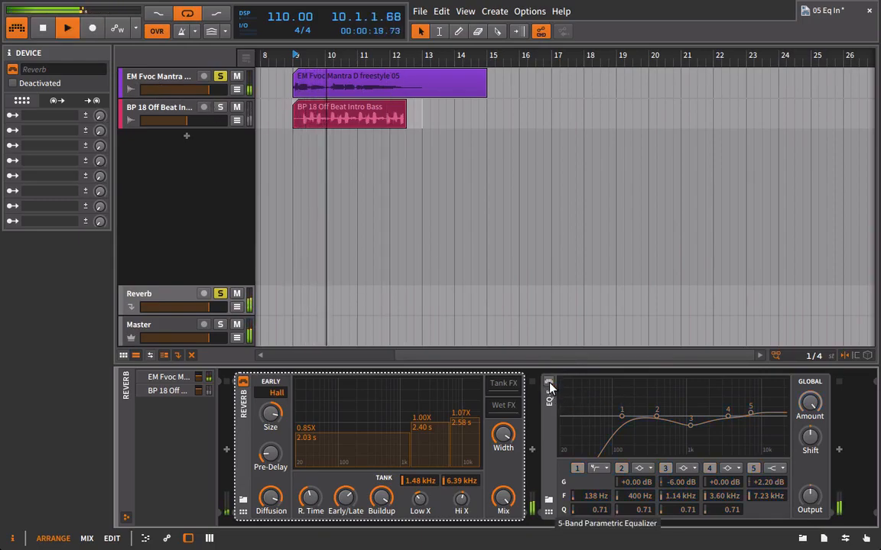
Stop playback and clear the solos on the vocal, bass and Reverb tracks
{"action": "left_click", "coordinate": [216, 83]}
{"action": "left_click", "coordinate": [220, 78]}
{"action": "key", "text": "space"}
{"action": "left_click", "coordinate": [220, 109]}
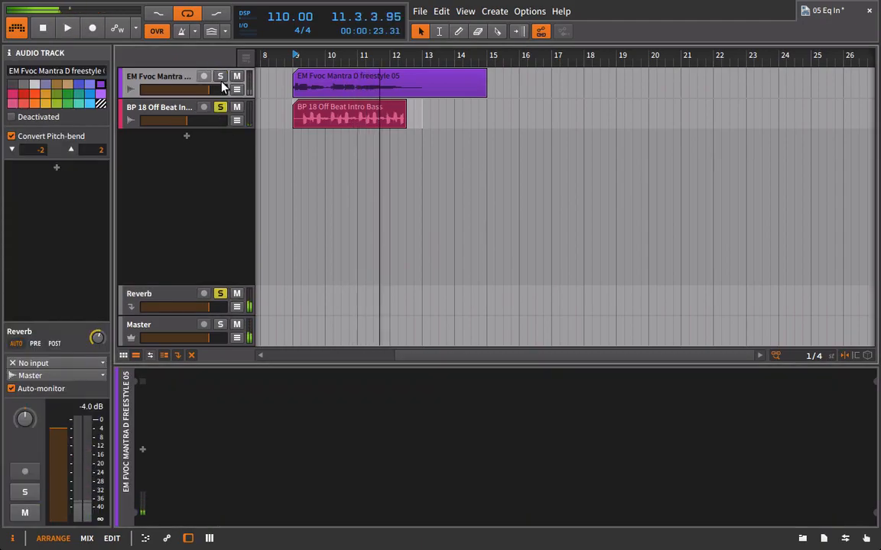
{"action": "left_click", "coordinate": [220, 110]}
{"action": "left_click", "coordinate": [220, 294]}
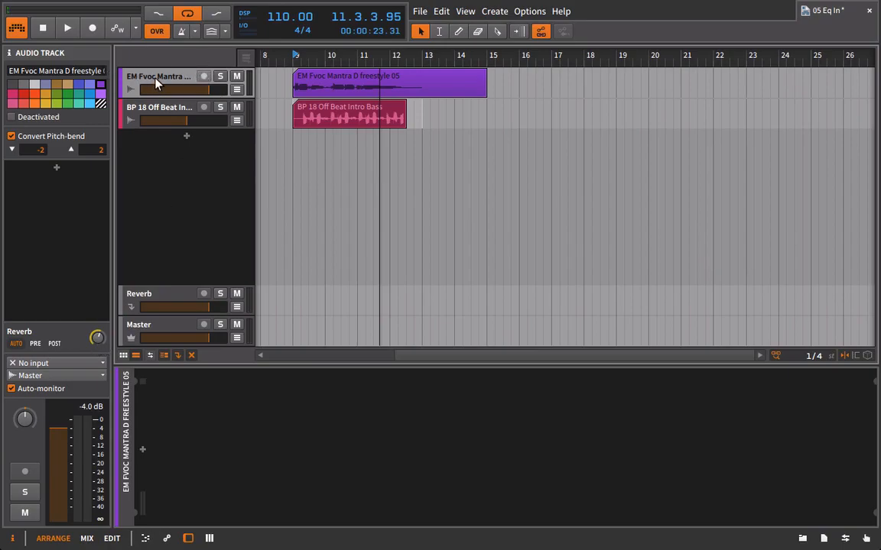
Raise the vocal track's Reverb send while the full mix plays
{"action": "key", "text": "space"}
{"action": "mouse_move", "coordinate": [96, 337]}
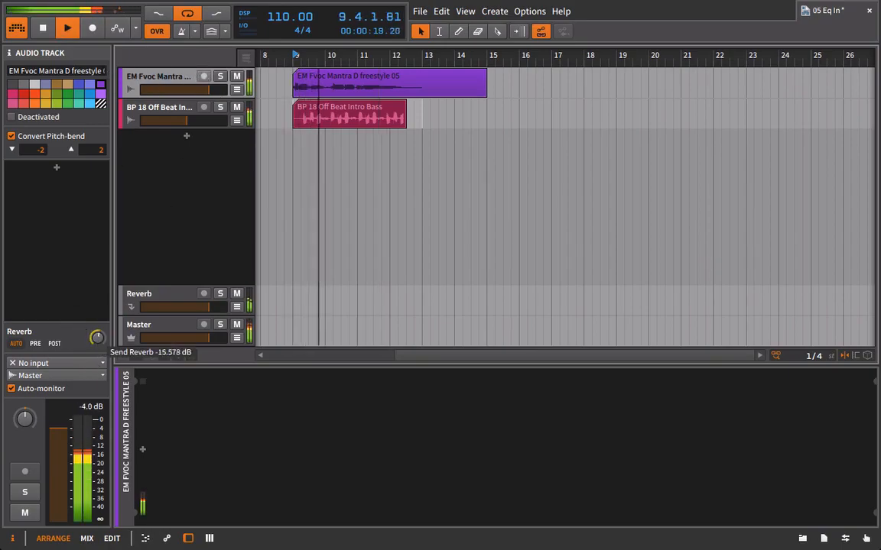
{"action": "mouse_move", "coordinate": [96, 337]}
{"action": "left_mouse_down"}
{"action": "mouse_move", "coordinate": [104, 341]}
{"action": "mouse_move", "coordinate": [97, 323]}
{"action": "left_mouse_up"}
{"action": "left_click", "coordinate": [142, 294]}
Replay the loop with the bass track selected, raise its volume slightly, and return to the Reverb effect track
{"action": "left_click", "coordinate": [142, 107]}
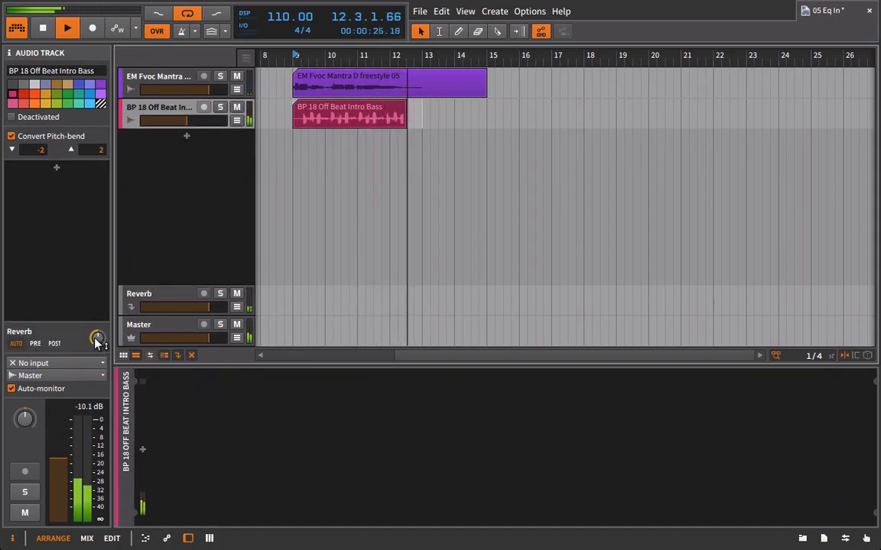
{"action": "key", "text": "space"}
{"action": "key", "text": "space"}
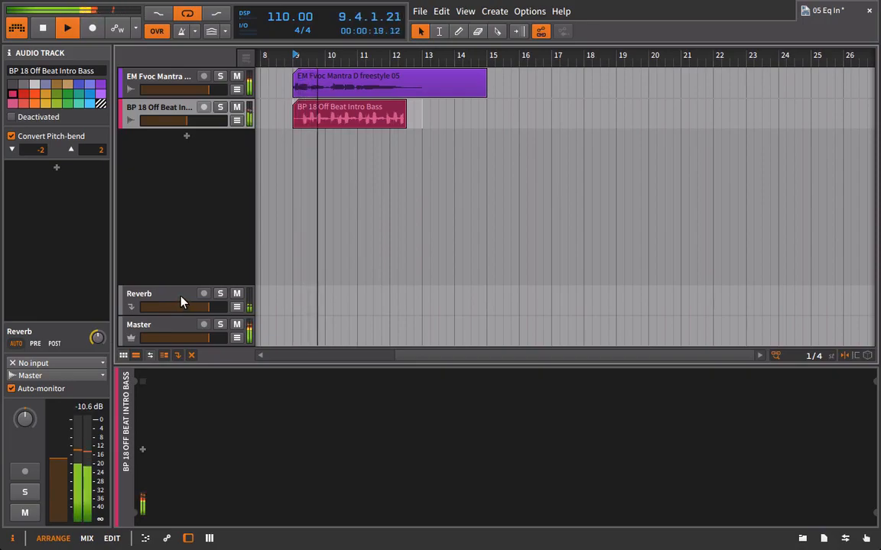
{"action": "left_click_drag", "start_coordinate": [188, 120], "coordinate": [191, 121]}
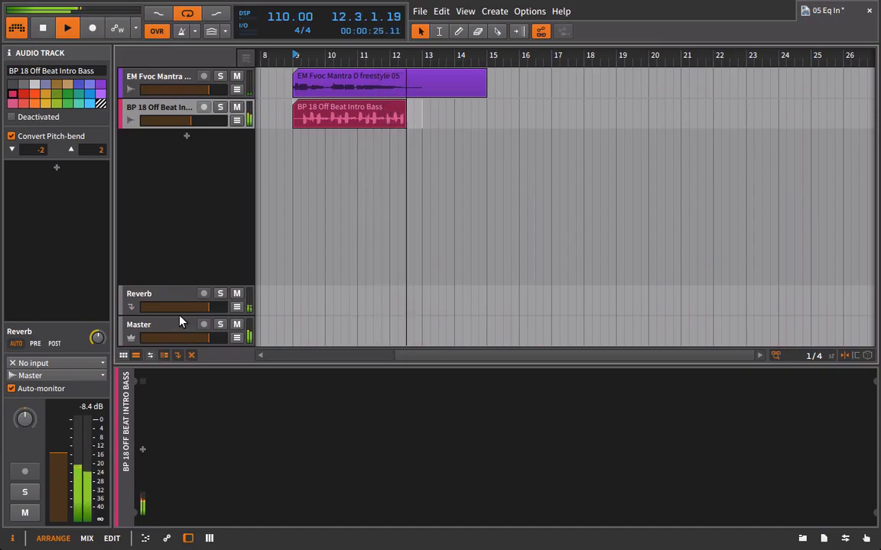
{"action": "left_click", "coordinate": [162, 293]}
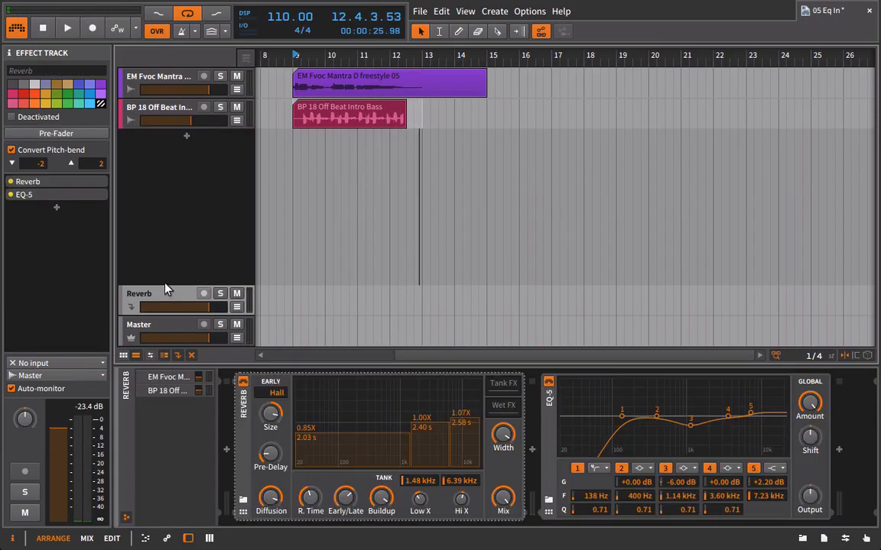
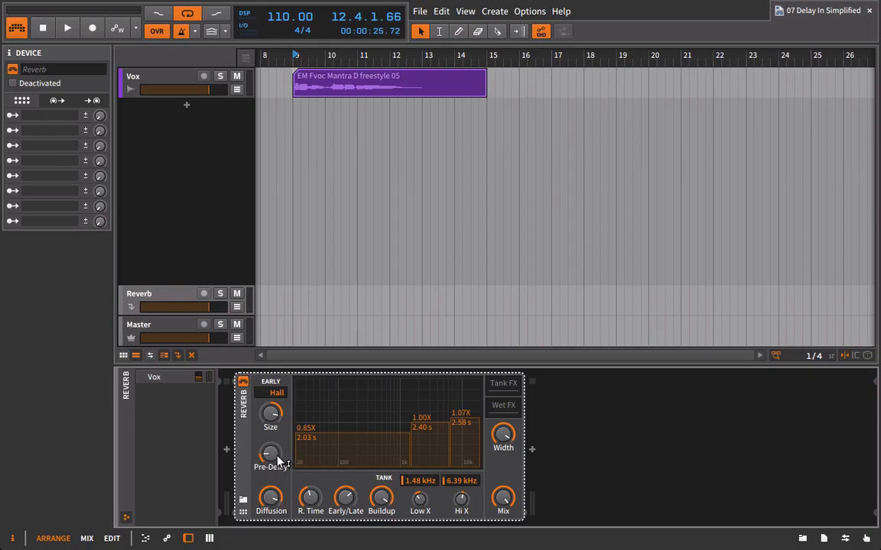
Insert a Delay-1 device ahead of the Reverb on the effect track fed by the Vox track
{"action": "left_click_drag", "start_coordinate": [272, 459], "coordinate": [273, 454]}
{"action": "left_click", "coordinate": [803, 536]}
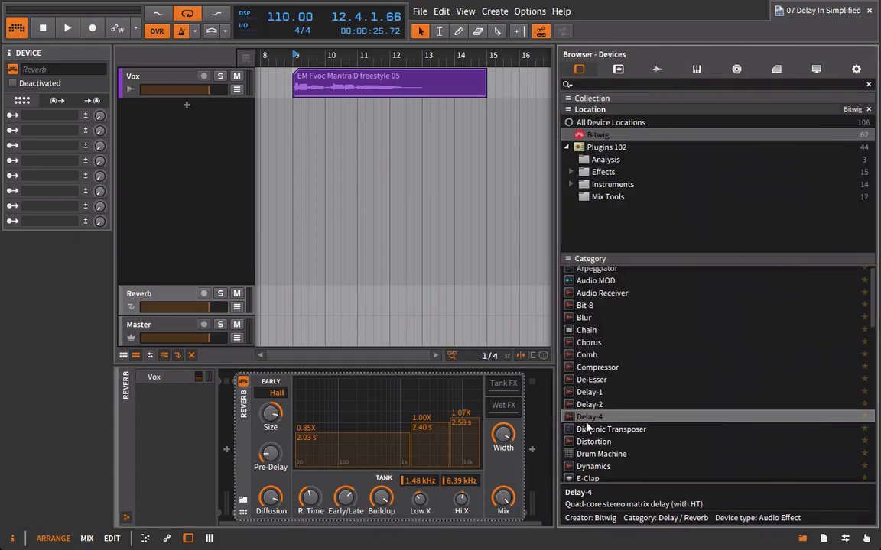
{"action": "left_click_drag", "start_coordinate": [588, 392], "coordinate": [208, 378]}
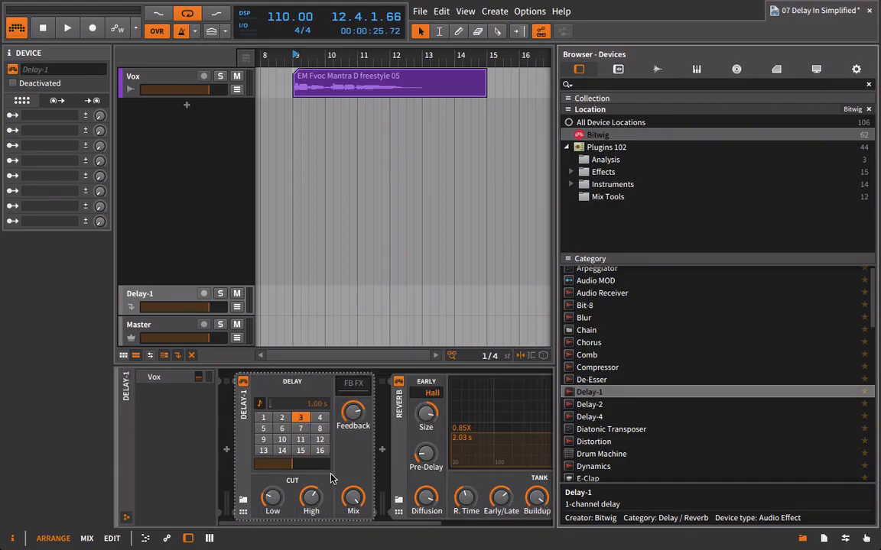
{"action": "left_click", "coordinate": [801, 539]}
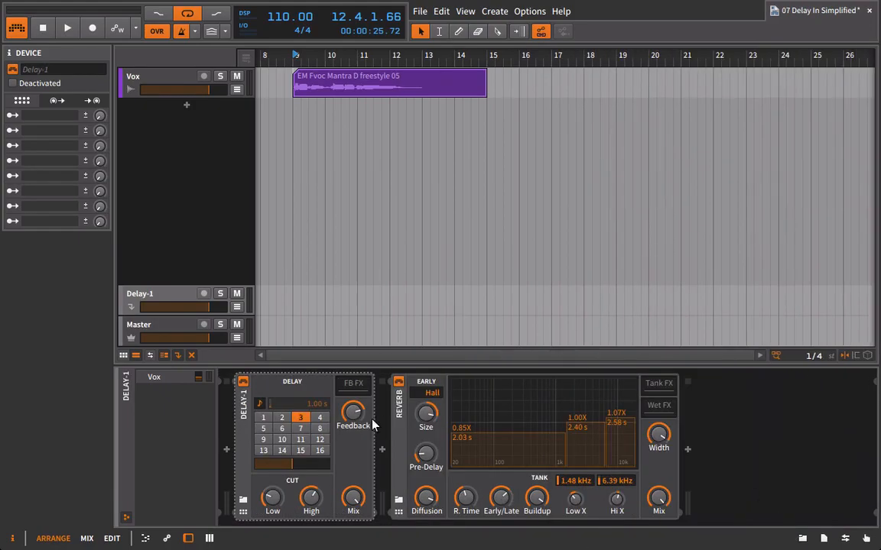
Set the Delay-1 time to tempo-synced 1, trying a free time of 794 ms and a synced setting of 2 for comparison
{"action": "left_click", "coordinate": [263, 417]}
{"action": "left_click", "coordinate": [259, 403]}
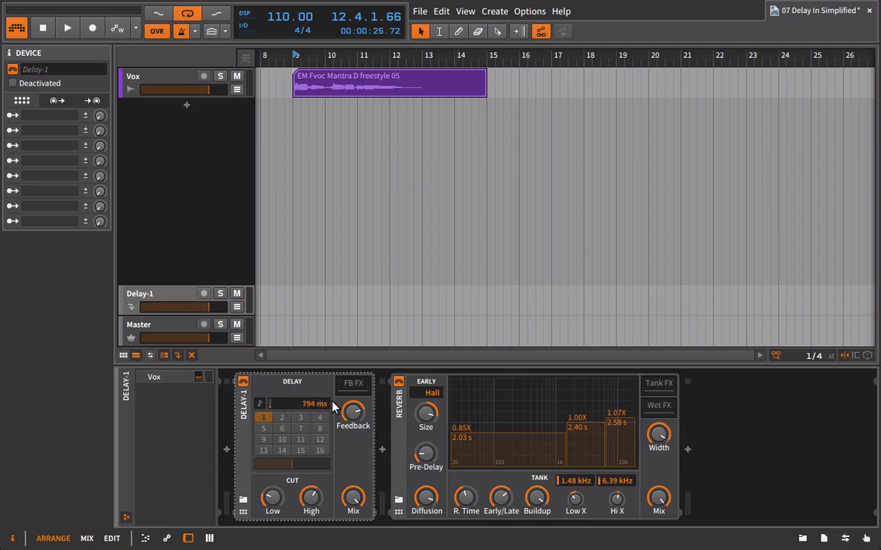
{"action": "mouse_move", "coordinate": [430, 466]}
{"action": "left_click", "coordinate": [261, 405]}
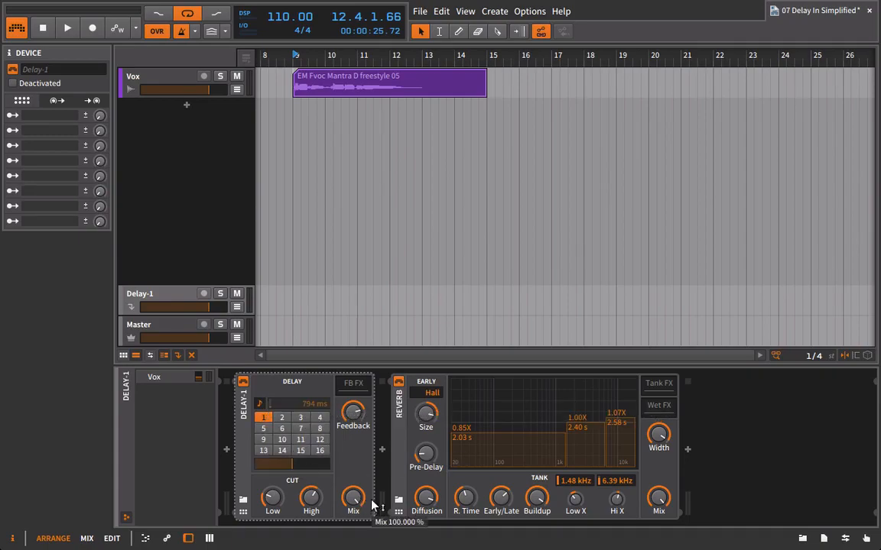
{"action": "left_click", "coordinate": [281, 417]}
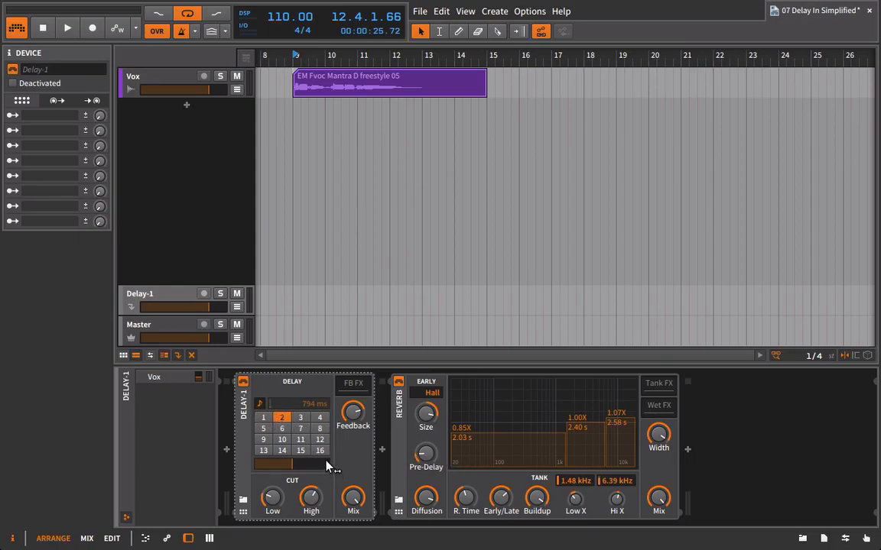
{"action": "left_click", "coordinate": [263, 417]}
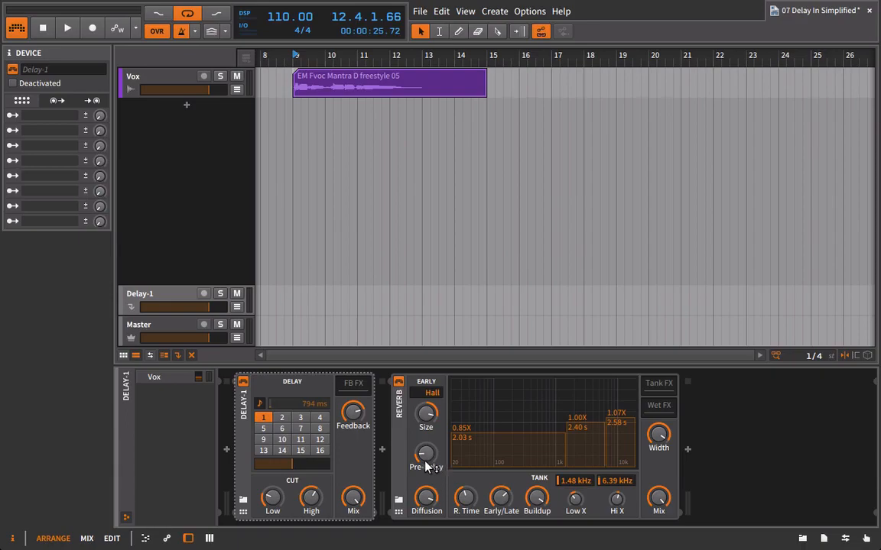
Set the Reverb's Pre-Delay to 0 ms and clear Delay-1's feedback and low/high cut filtering
{"action": "left_click_drag", "start_coordinate": [425, 455], "coordinate": [425, 497]}
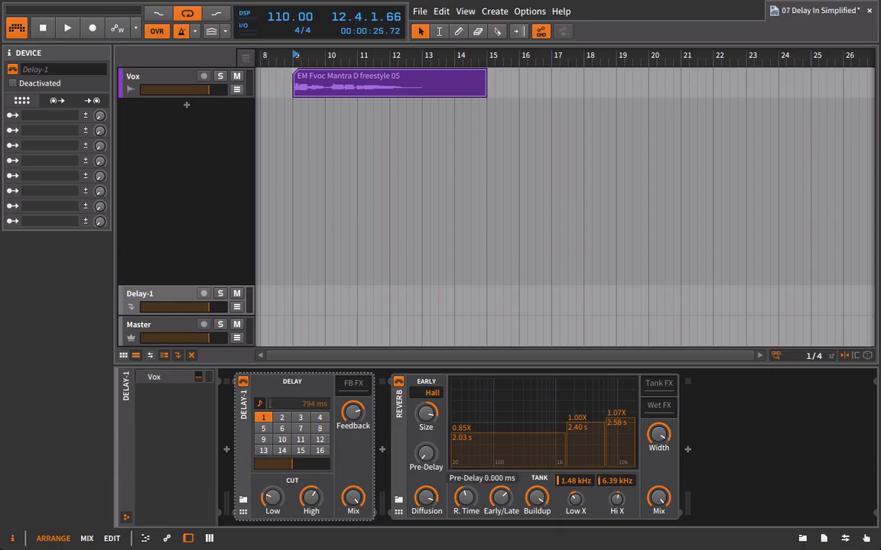
{"action": "left_click", "coordinate": [258, 419]}
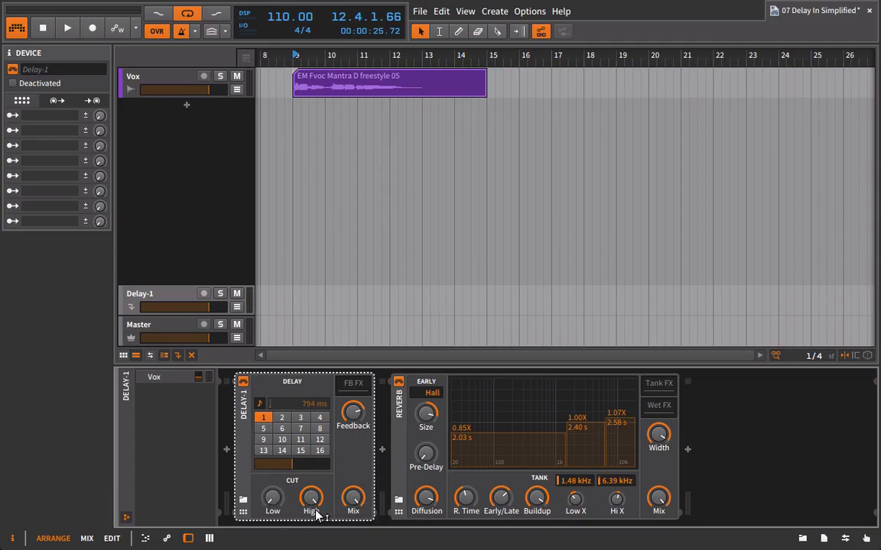
{"action": "left_click_drag", "start_coordinate": [353, 412], "coordinate": [352, 459]}
Play the Vox loop with the Delay-1 effect track briefly soloed, and stop playback with the solo cleared
{"action": "left_click", "coordinate": [147, 191]}
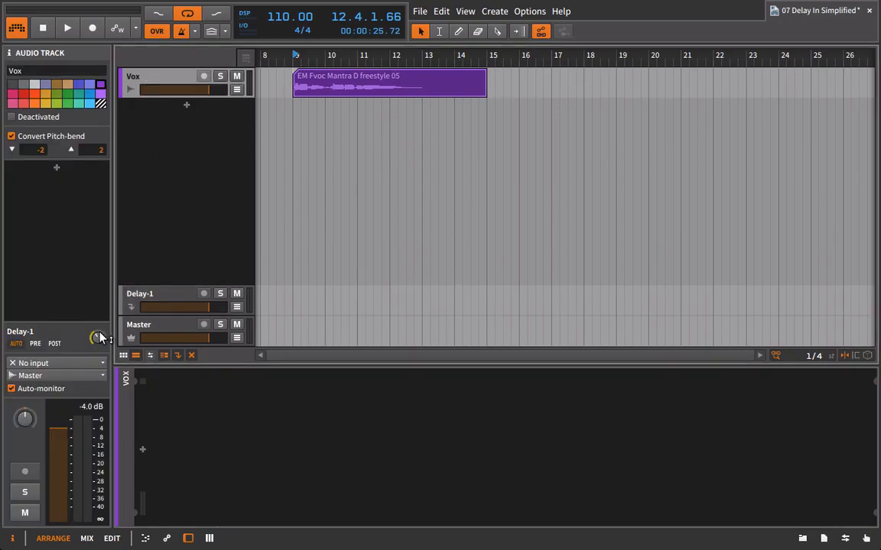
{"action": "left_click", "coordinate": [220, 293]}
{"action": "key", "text": "space"}
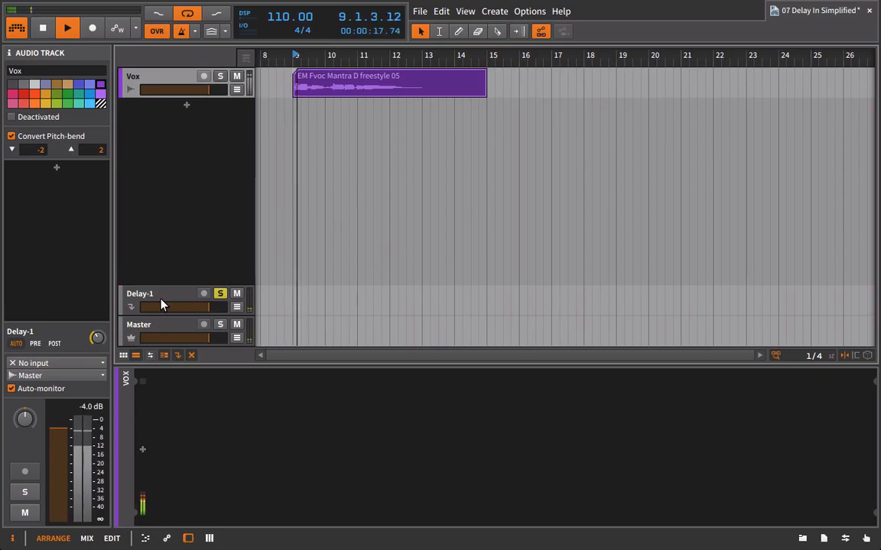
{"action": "left_click", "coordinate": [220, 293]}
{"action": "key", "text": "space"}
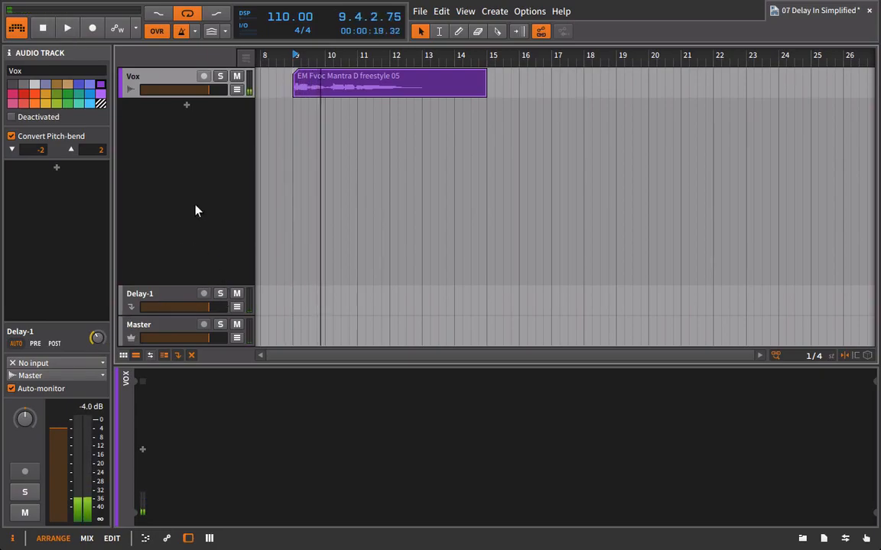
Replay the Vox loop with the Reverb bypassed, checking the Vox track against the Delay-1 effect track
{"action": "key", "text": "space"}
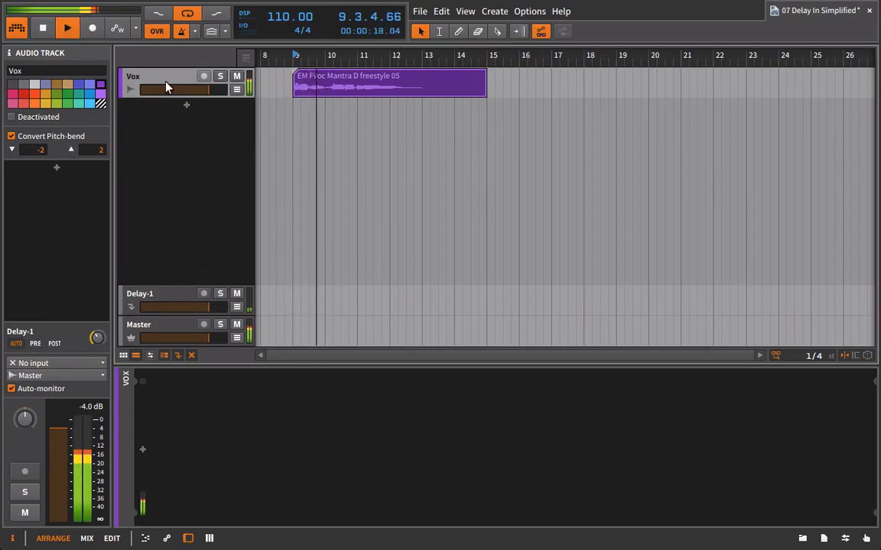
{"action": "left_click", "coordinate": [161, 298]}
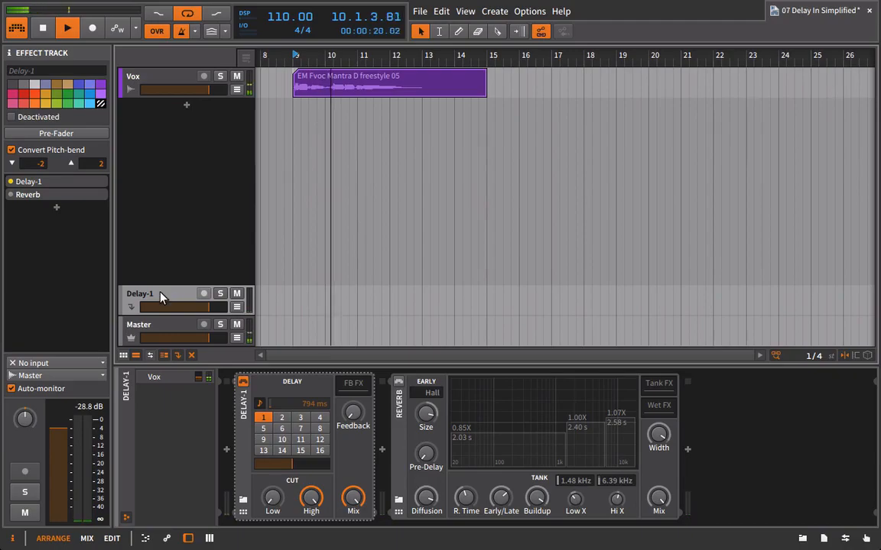
{"action": "left_click", "coordinate": [163, 70]}
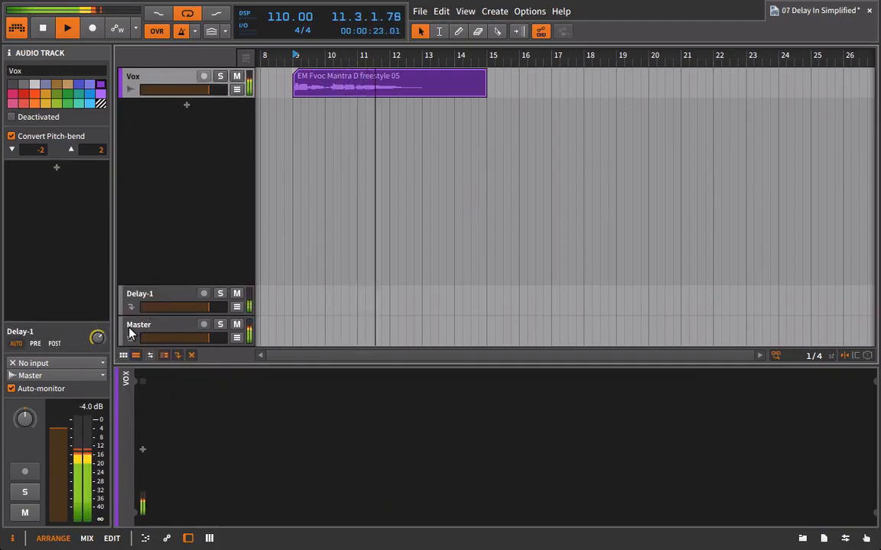
{"action": "key", "text": "space"}
{"action": "key", "text": "space"}
{"action": "left_click", "coordinate": [176, 300]}
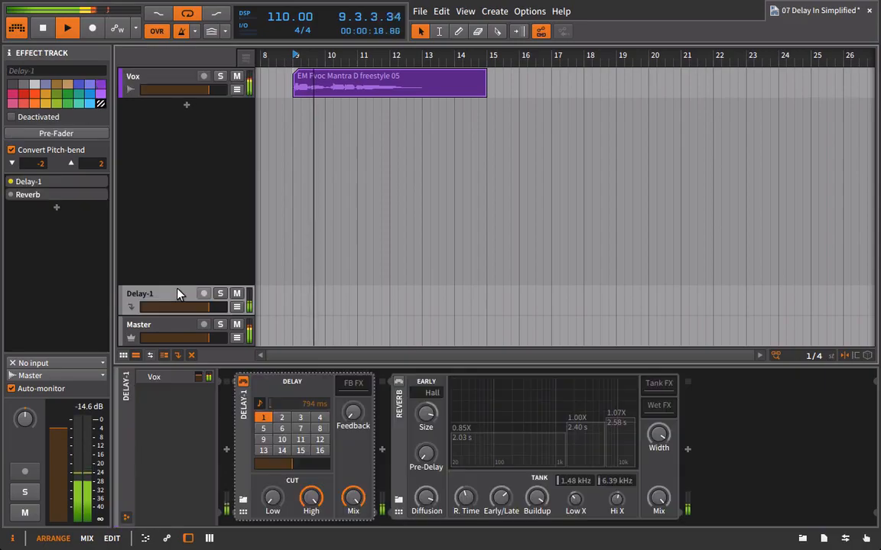
Try a synced delay time of 4 on Delay-1 while the vocal loop plays
{"action": "left_click", "coordinate": [320, 417]}
{"action": "key", "text": "space"}
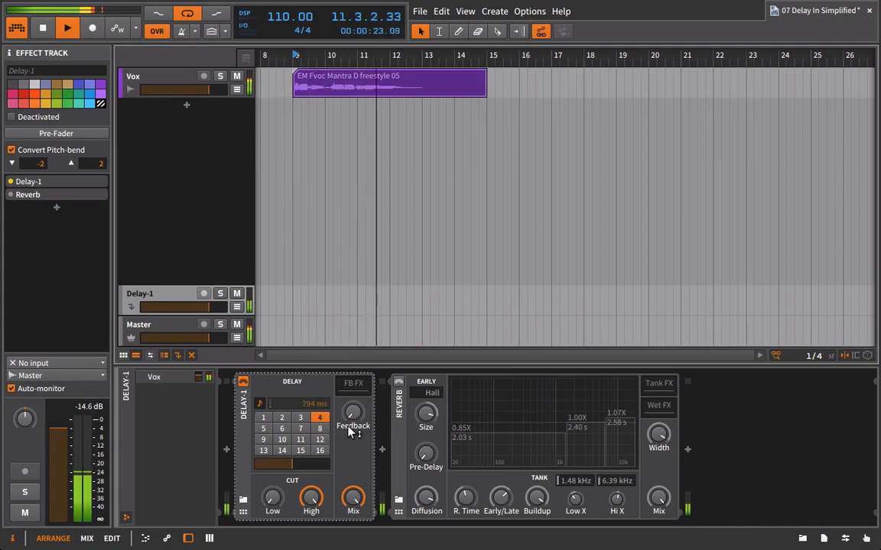
{"action": "key", "text": "space"}
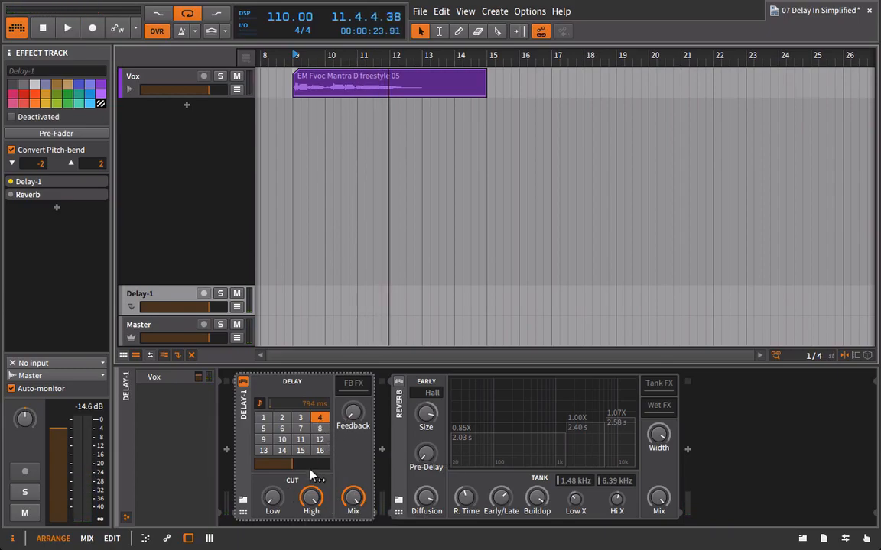
Set the Delay-1 time to 1, reactivate the Reverb, and restart the loop
{"action": "left_click", "coordinate": [263, 419]}
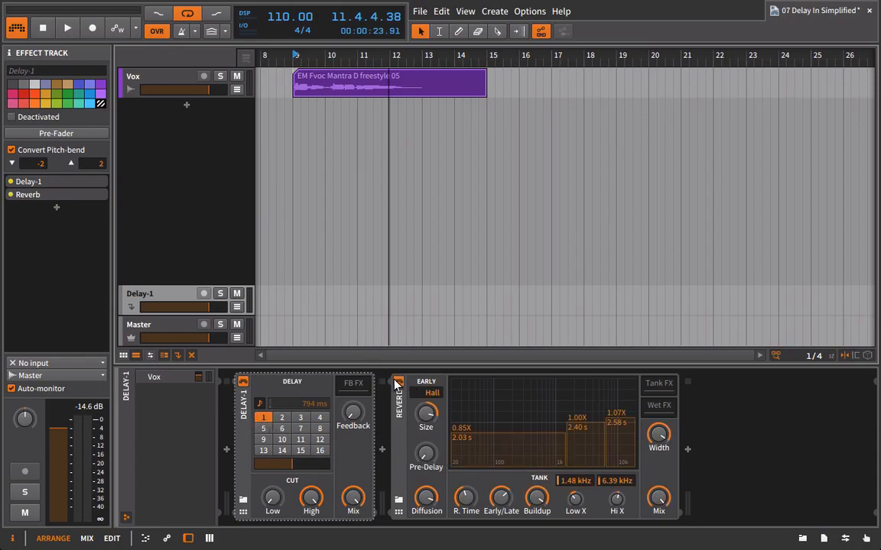
{"action": "left_click", "coordinate": [241, 408]}
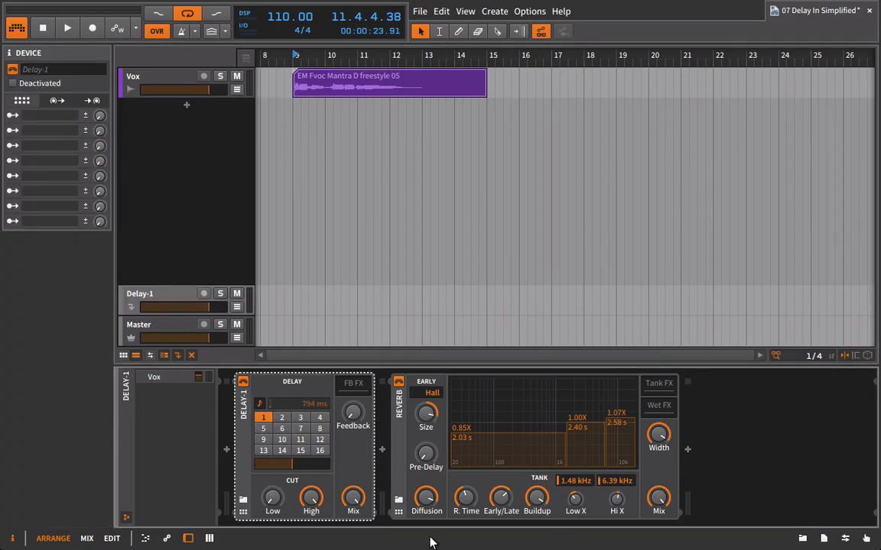
{"action": "key", "text": "space"}
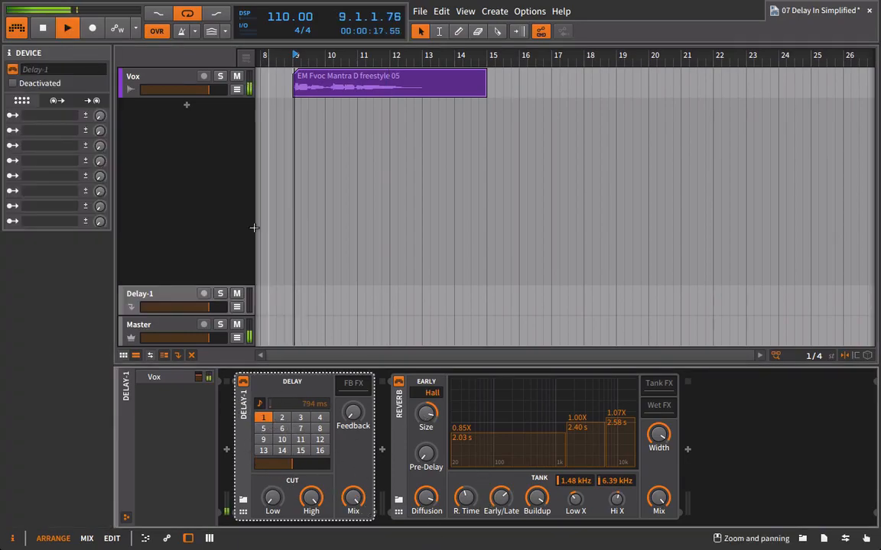
Adjust the Vox track's send to Delay-1 during playback and listen from the effect track
{"action": "left_click", "coordinate": [160, 85]}
{"action": "left_click_drag", "start_coordinate": [97, 338], "coordinate": [98, 337]}
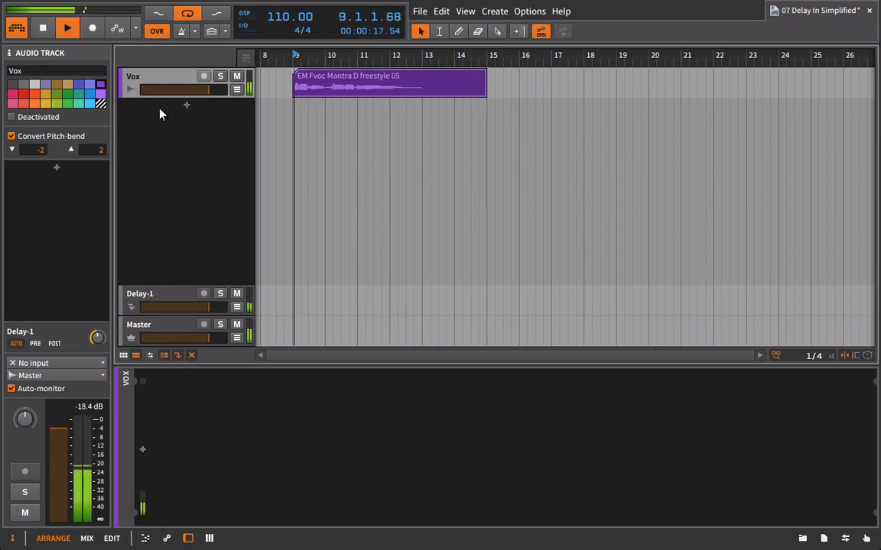
{"action": "left_click", "coordinate": [171, 293]}
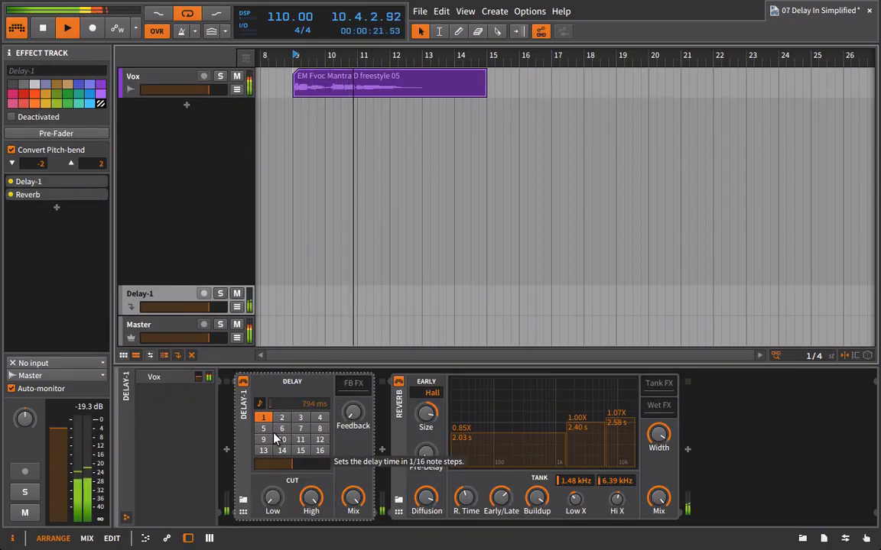
{"action": "key", "text": "space"}
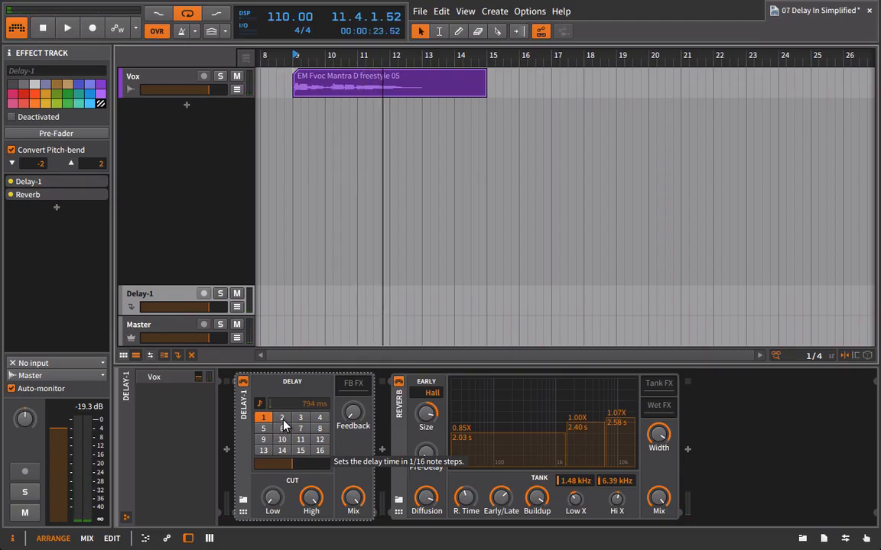
Try a synced delay time of 2 ahead of the Reverb and audition it on the loop
{"action": "left_click", "coordinate": [284, 422]}
{"action": "key", "text": "space"}
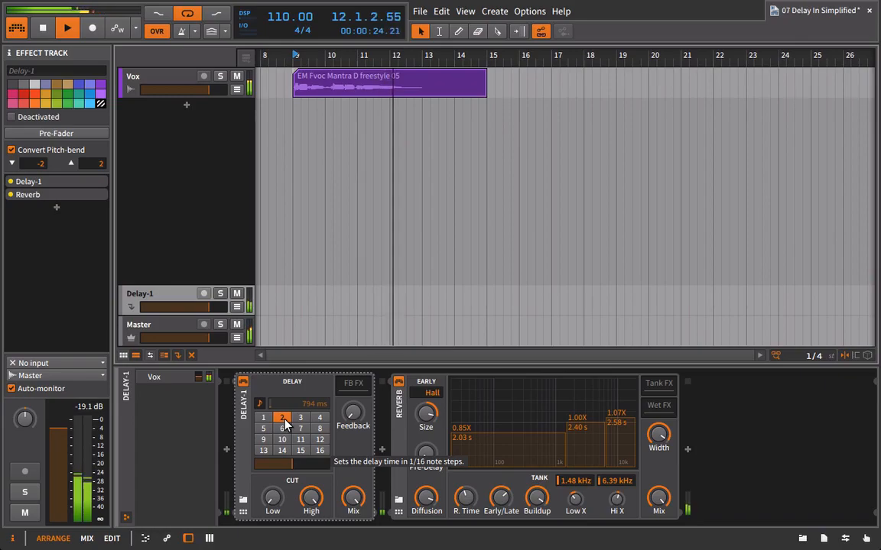
{"action": "key", "text": "space"}
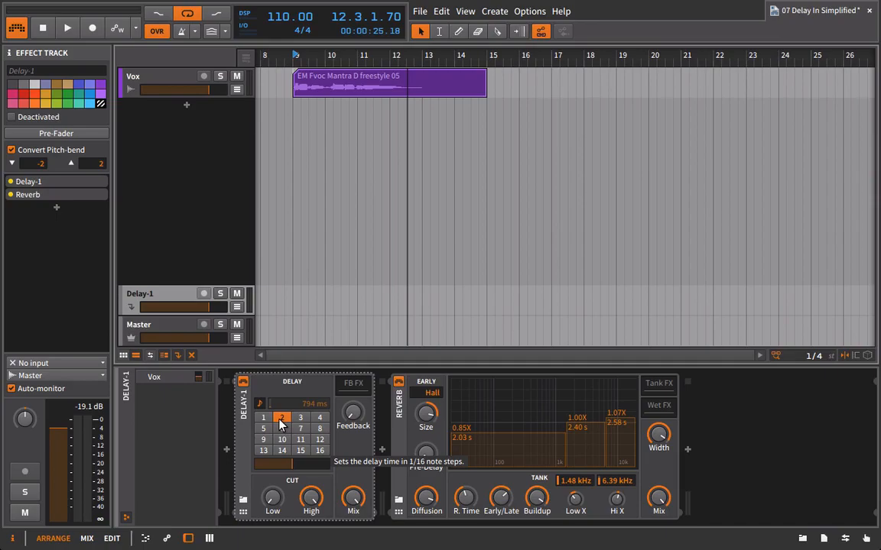
Set the Delay-1 time to 8 and turn the Reverb's Mix all the way down
{"action": "left_click", "coordinate": [321, 429]}
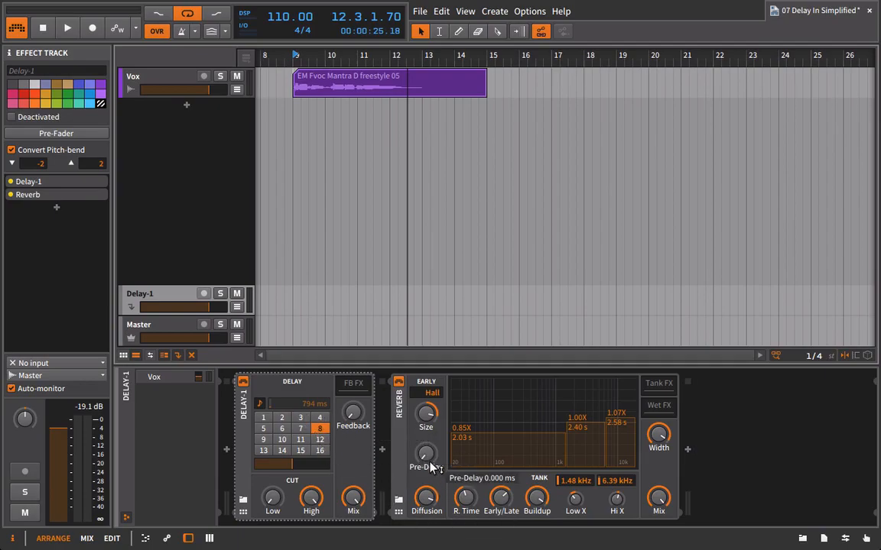
{"action": "left_click", "coordinate": [243, 414]}
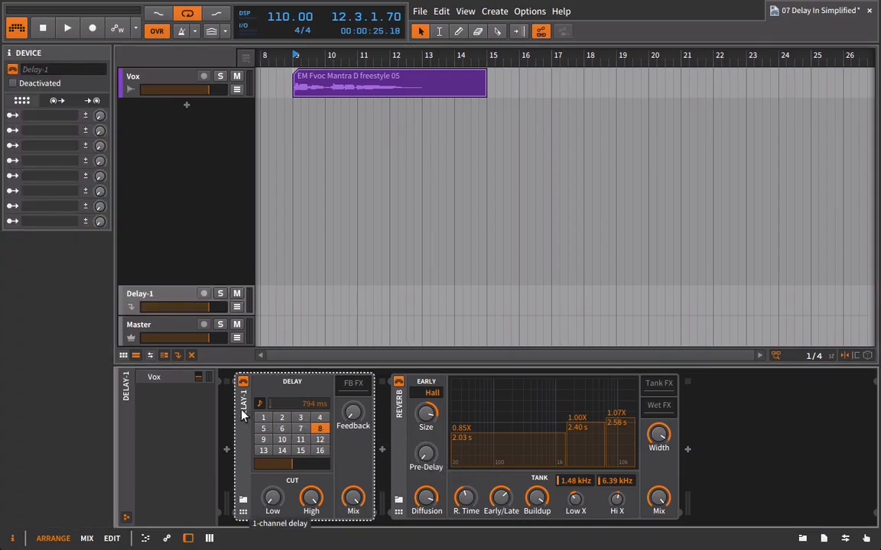
{"action": "left_click", "coordinate": [397, 426]}
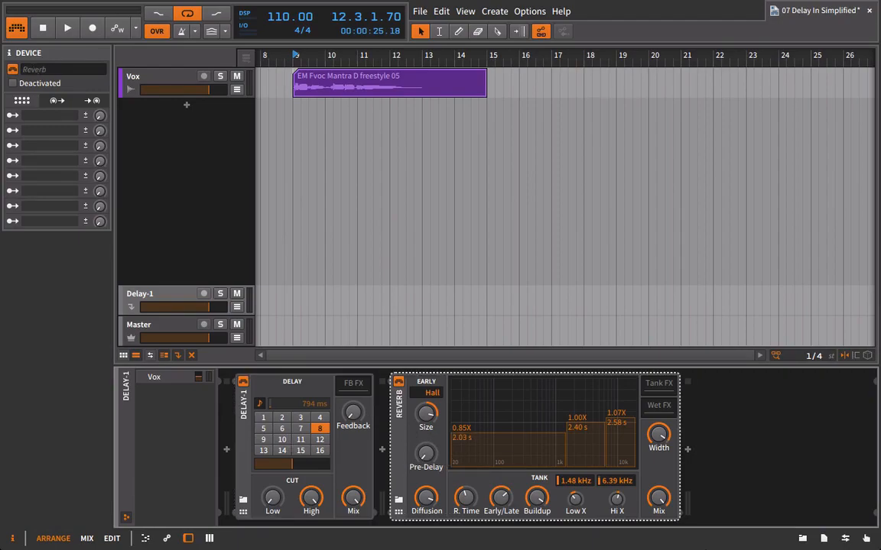
{"action": "left_click_drag", "start_coordinate": [658, 497], "coordinate": [663, 520]}
While the loop plays, narrow Delay-1's low and high cuts and add a little feedback
{"action": "key", "text": "space"}
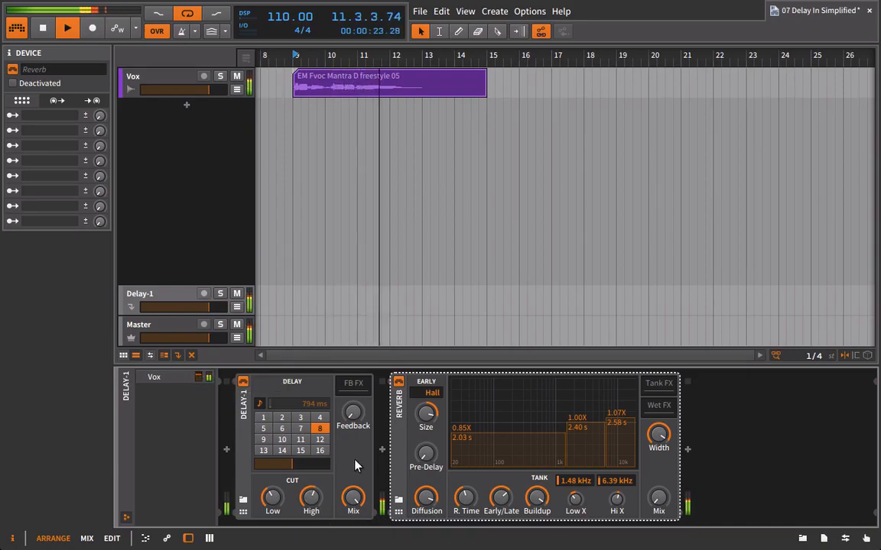
{"action": "scroll", "coordinate": [353, 416], "scroll_direction": "up", "scroll_amount": 5}
{"action": "key", "text": "space"}
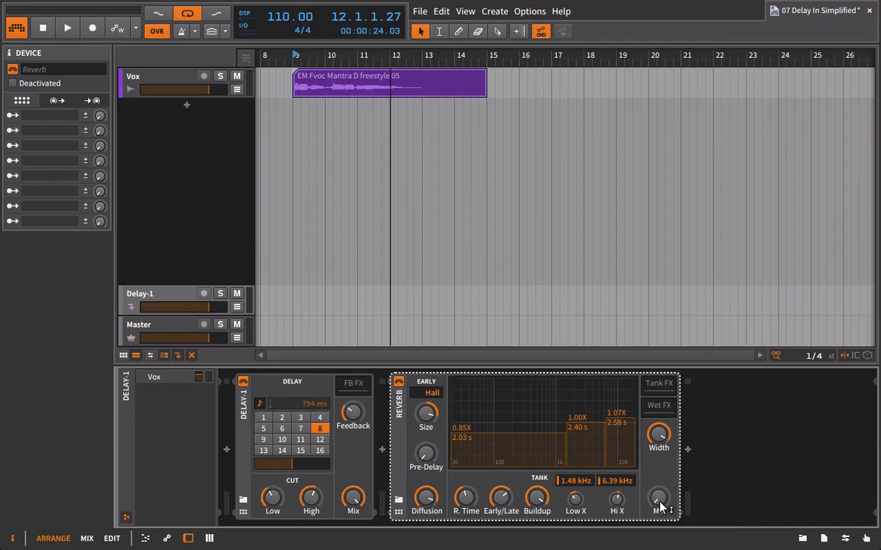
Raise the Reverb's Mix to about 24.5 % while the delayed vocal plays
{"action": "mouse_move", "coordinate": [660, 502]}
{"action": "left_click", "coordinate": [238, 406]}
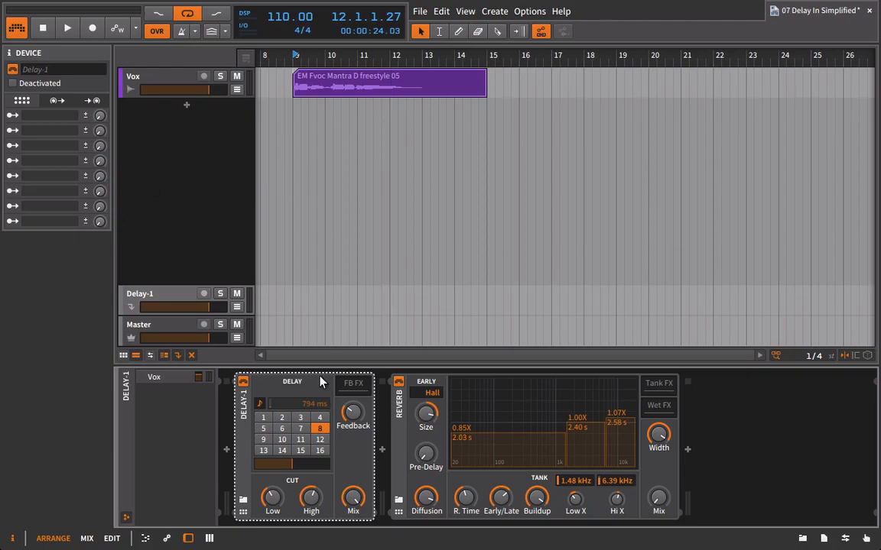
{"action": "left_click", "coordinate": [401, 410]}
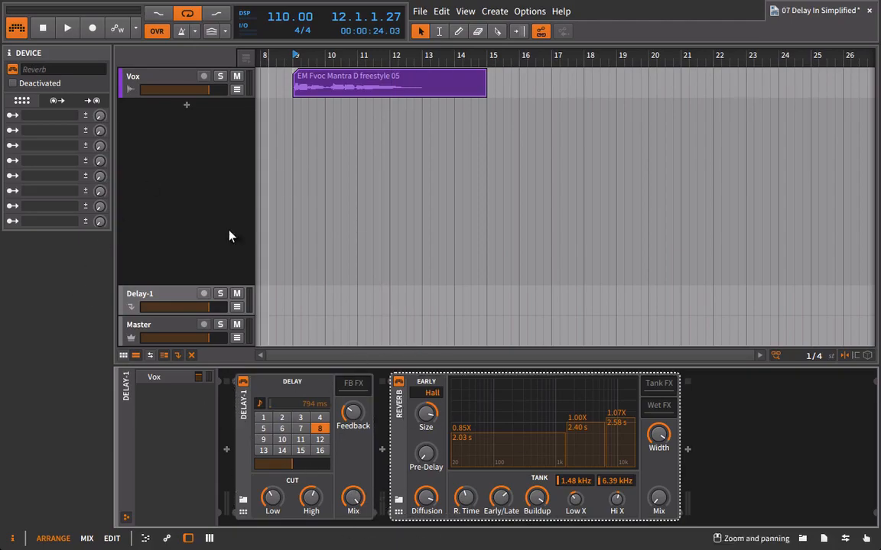
{"action": "key", "text": "space"}
{"action": "left_click_drag", "start_coordinate": [658, 498], "coordinate": [658, 474]}
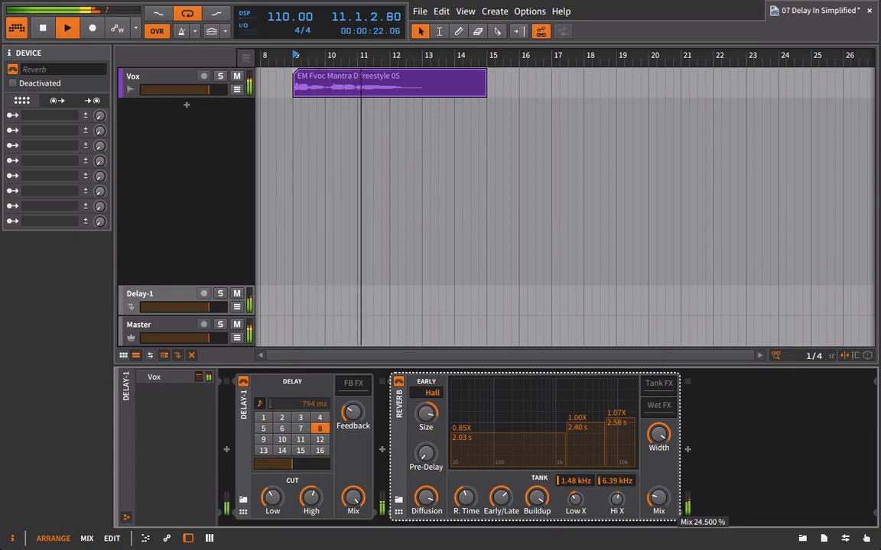
{"action": "left_click_drag", "start_coordinate": [658, 474], "coordinate": [658, 475]}
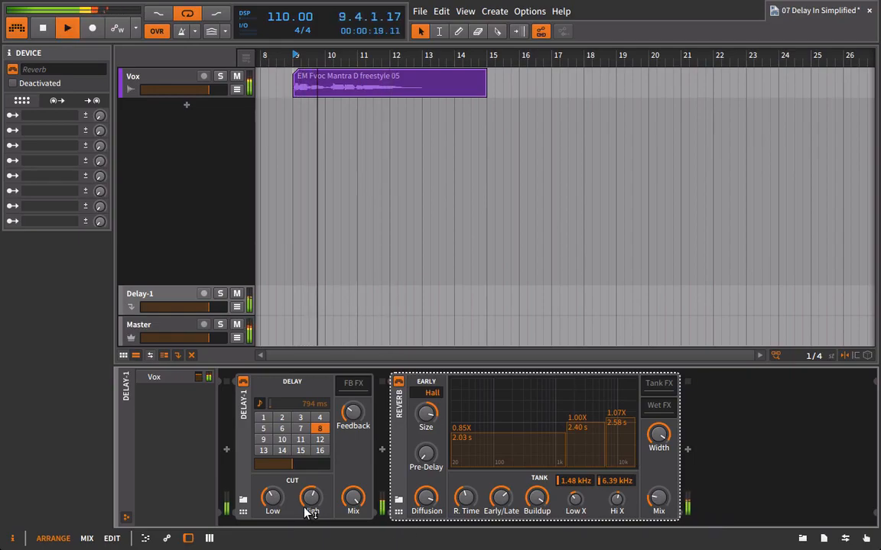
Adjust the Vox track's send to Delay-1 and raise the feedback of the Delay-1 device
{"action": "left_click", "coordinate": [130, 76]}
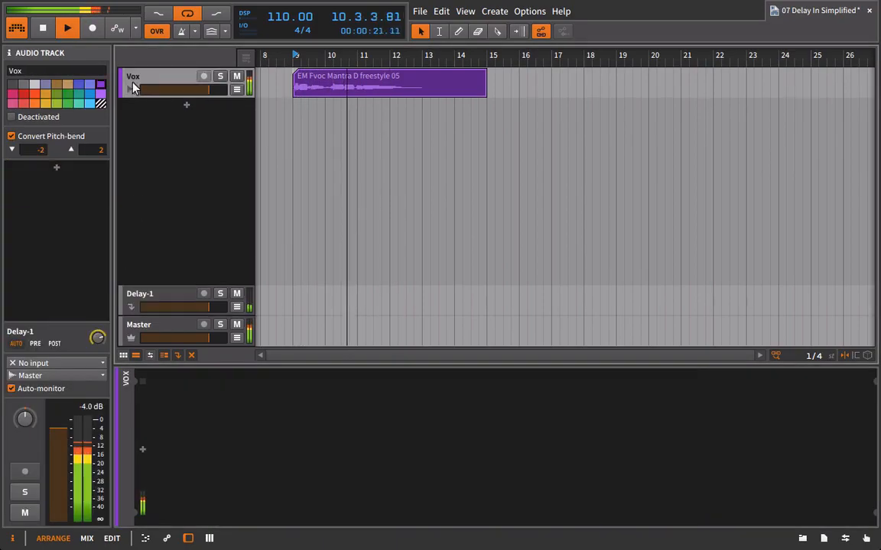
{"action": "left_click_drag", "start_coordinate": [97, 337], "coordinate": [98, 344]}
{"action": "left_click", "coordinate": [129, 309]}
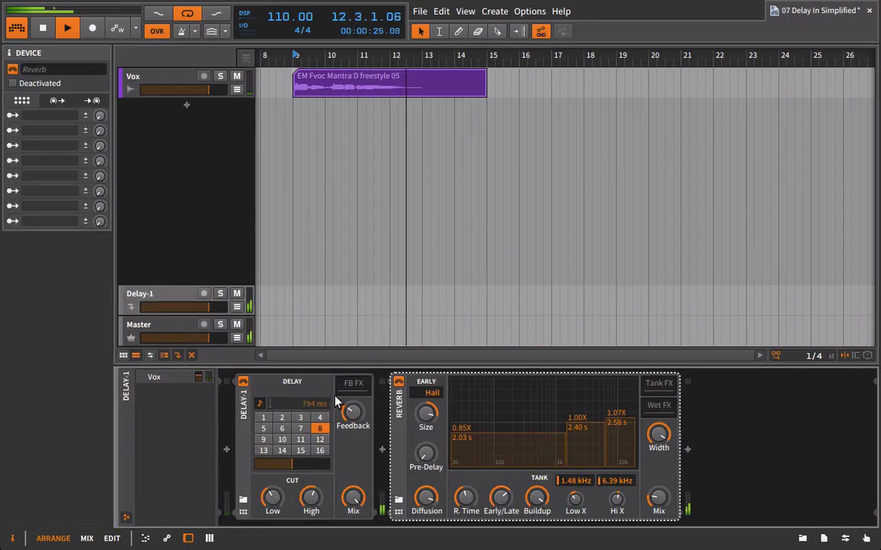
{"action": "left_click", "coordinate": [173, 304]}
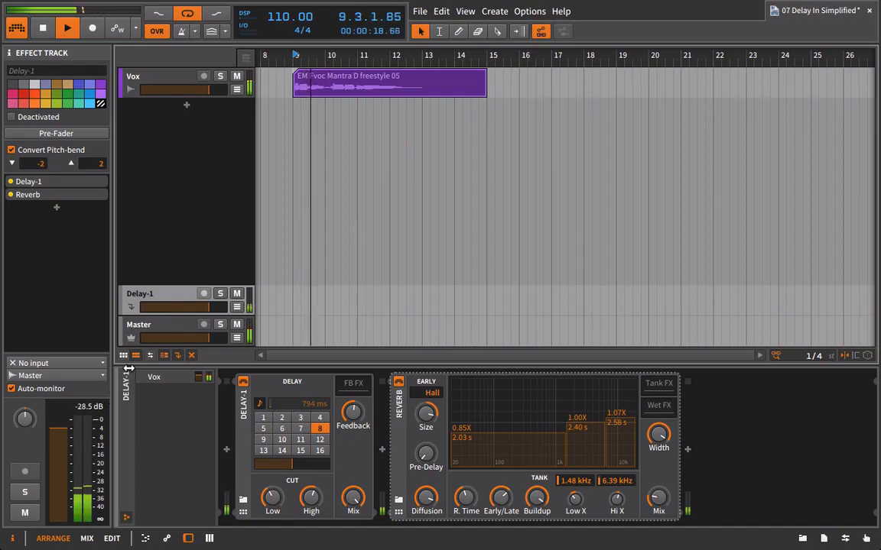
Fine-tune the Vox send to Delay-1 once more, stop playback, and return to the effect track's devices
{"action": "left_click", "coordinate": [152, 86]}
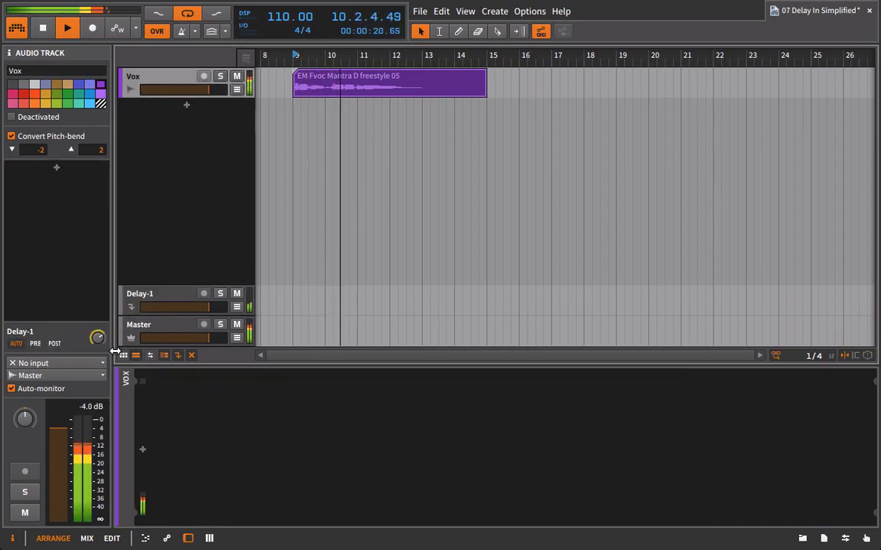
{"action": "left_click_drag", "start_coordinate": [98, 338], "coordinate": [97, 344]}
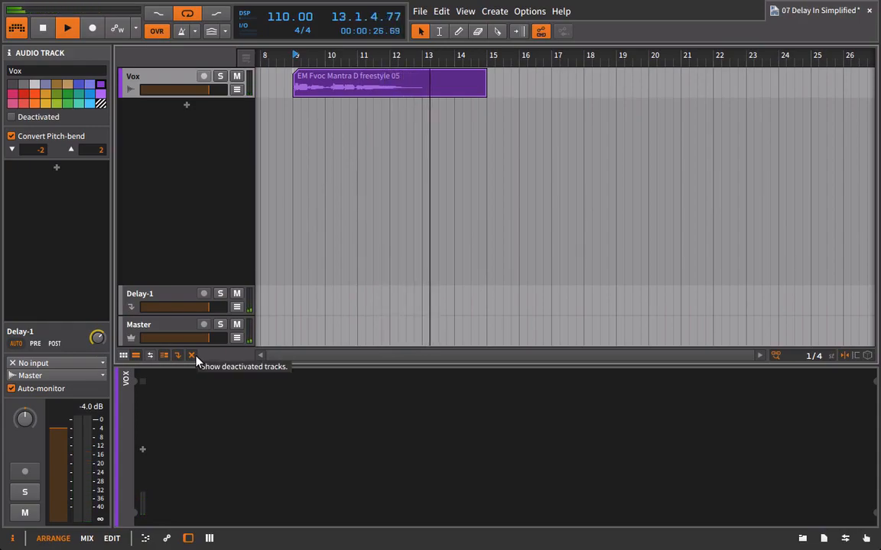
{"action": "key", "text": "space"}
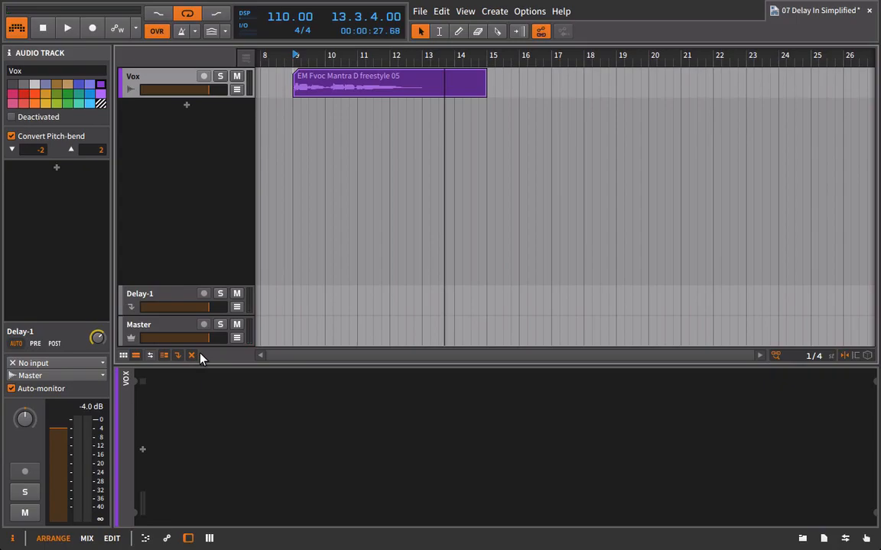
{"action": "left_click", "coordinate": [132, 301]}
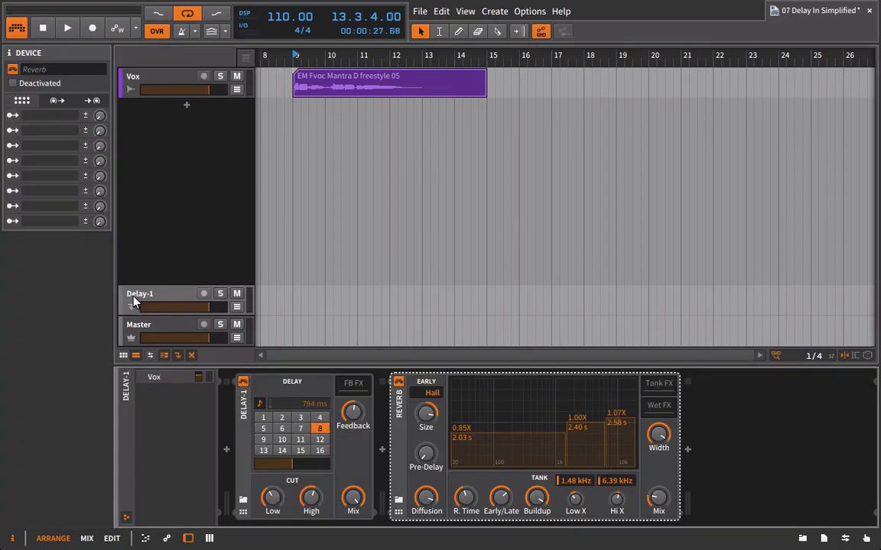
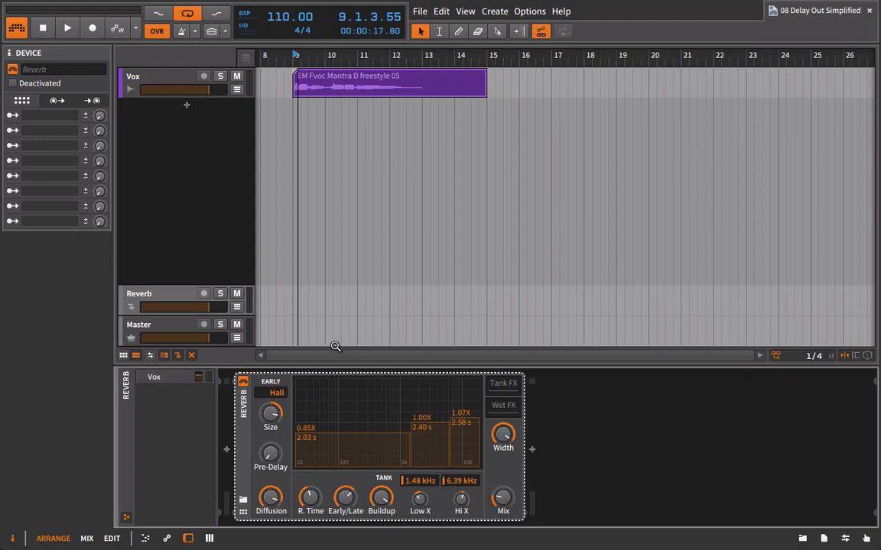
Play the Vox clip and listen to it through its send to the Reverb effect track
{"action": "left_click", "coordinate": [213, 285]}
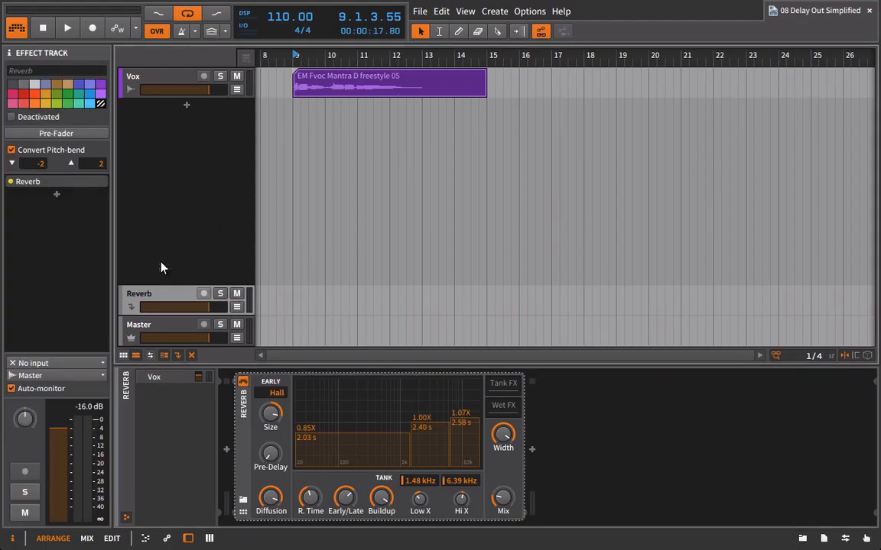
{"action": "left_click", "coordinate": [140, 97]}
{"action": "key", "text": "space"}
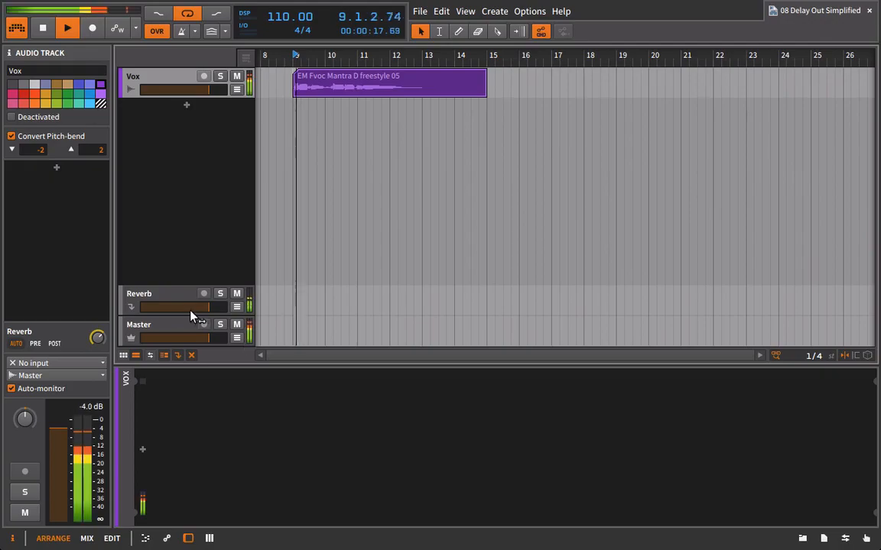
{"action": "left_click", "coordinate": [189, 303]}
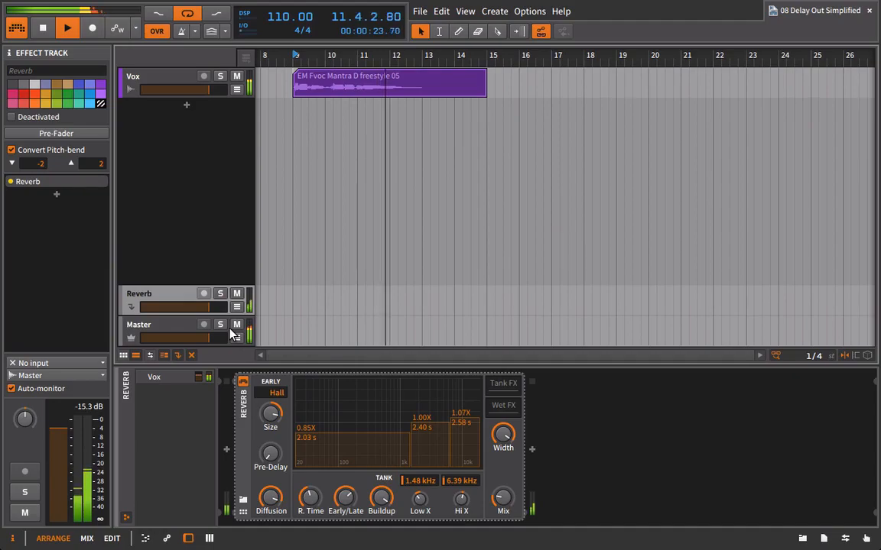
{"action": "left_click", "coordinate": [153, 80]}
{"action": "key", "text": "space"}
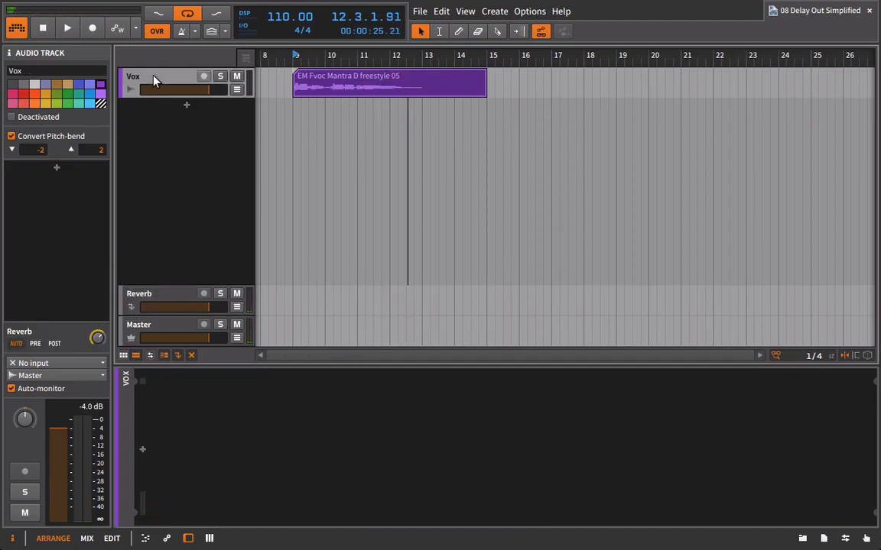
Adjust the Vox send to Reverb, solo the Reverb effect track, and play the loop to hear the effect alone
{"action": "left_click_drag", "start_coordinate": [96, 337], "coordinate": [96, 326]}
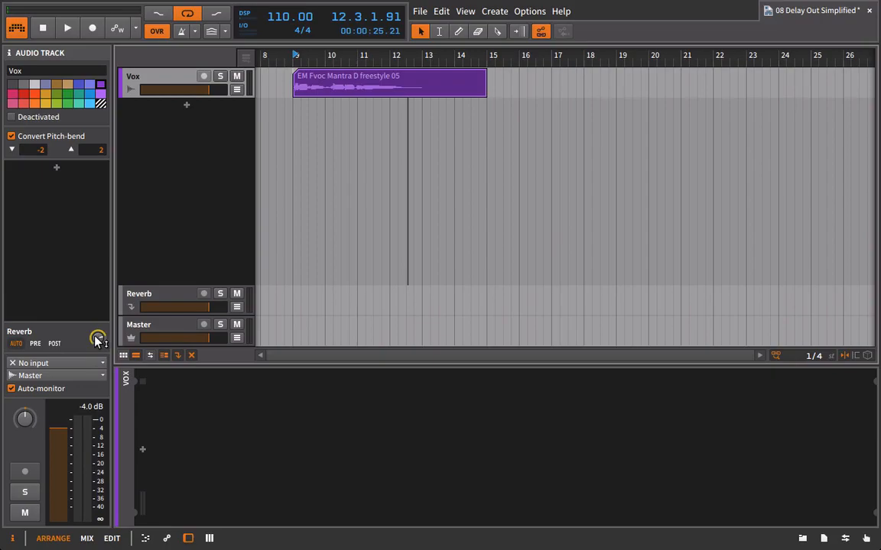
{"action": "left_click", "coordinate": [220, 295]}
{"action": "left_click", "coordinate": [181, 295]}
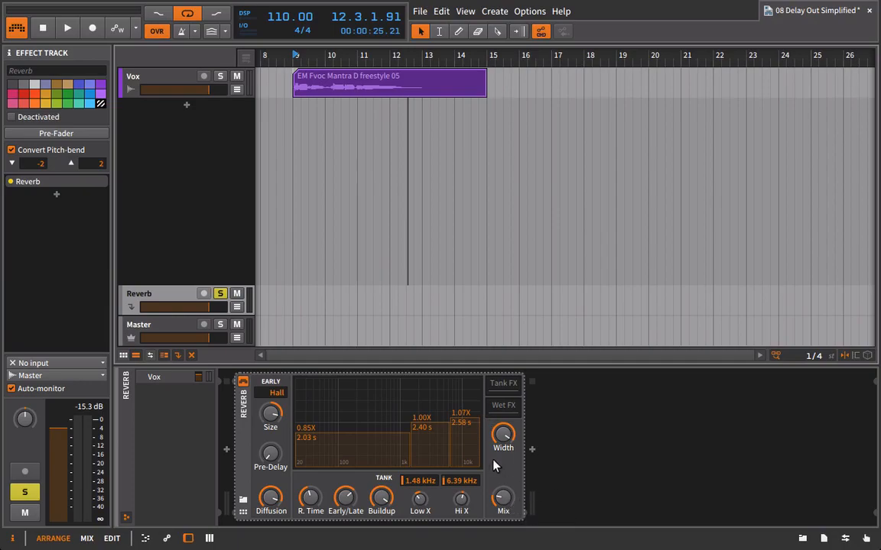
{"action": "key", "text": "space"}
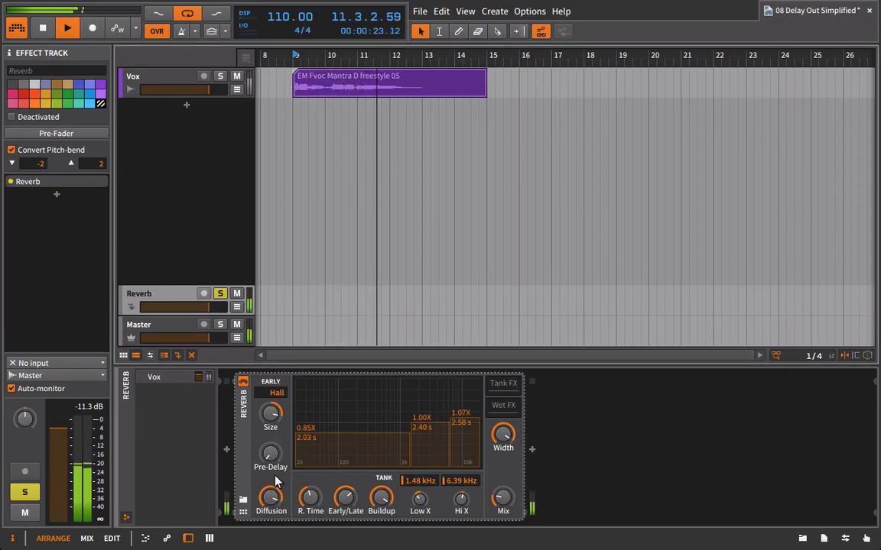
{"action": "key", "text": "space"}
Insert Delay-1 before the Reverb and set its time to 4, with no feedback and both cut filters fully open
{"action": "mouse_move", "coordinate": [270, 454]}
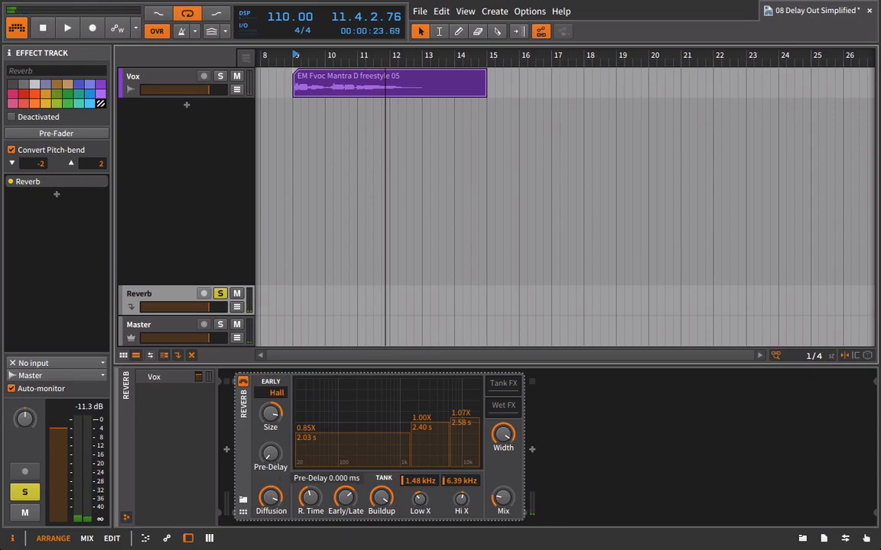
{"action": "left_click", "coordinate": [799, 540]}
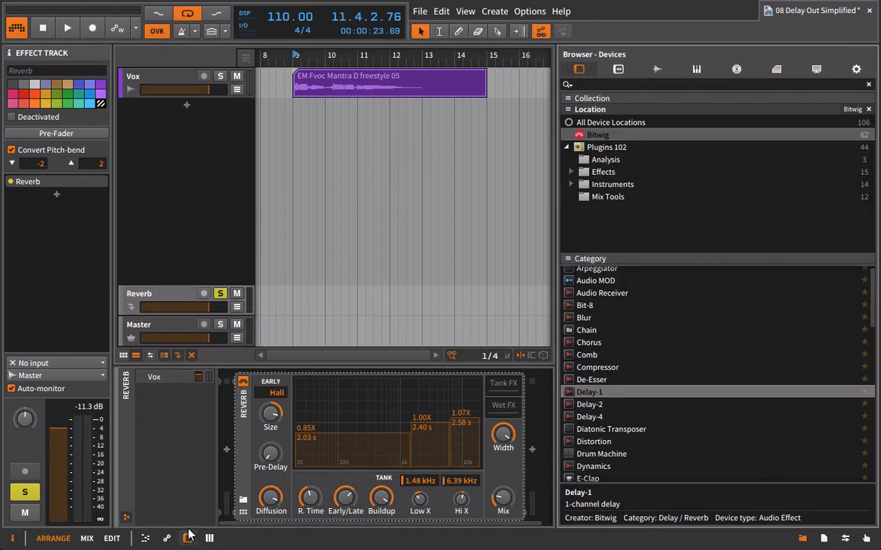
{"action": "mouse_move", "coordinate": [261, 447]}
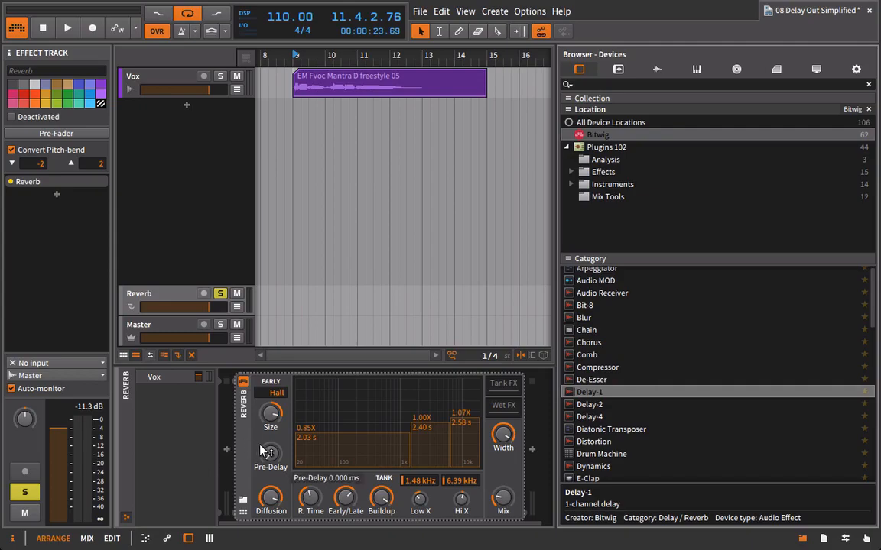
{"action": "mouse_move", "coordinate": [256, 426]}
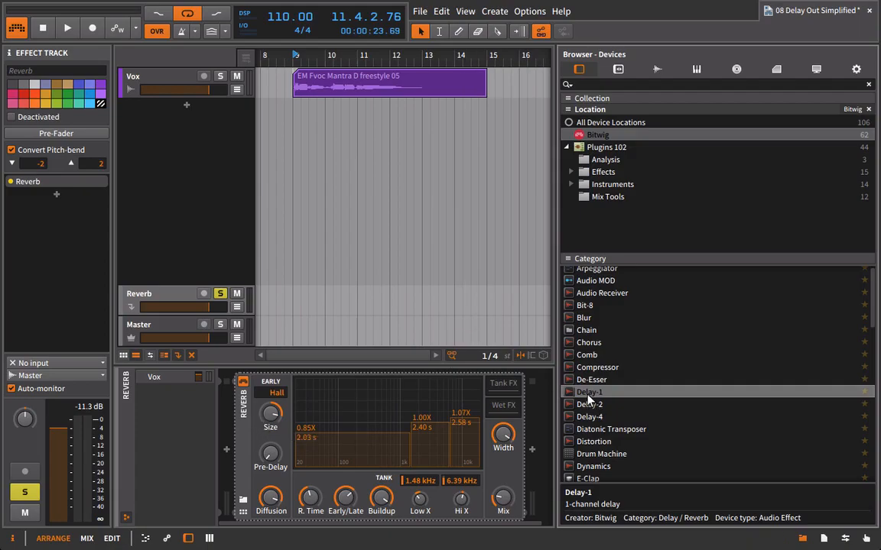
{"action": "left_click_drag", "start_coordinate": [308, 450], "coordinate": [236, 438]}
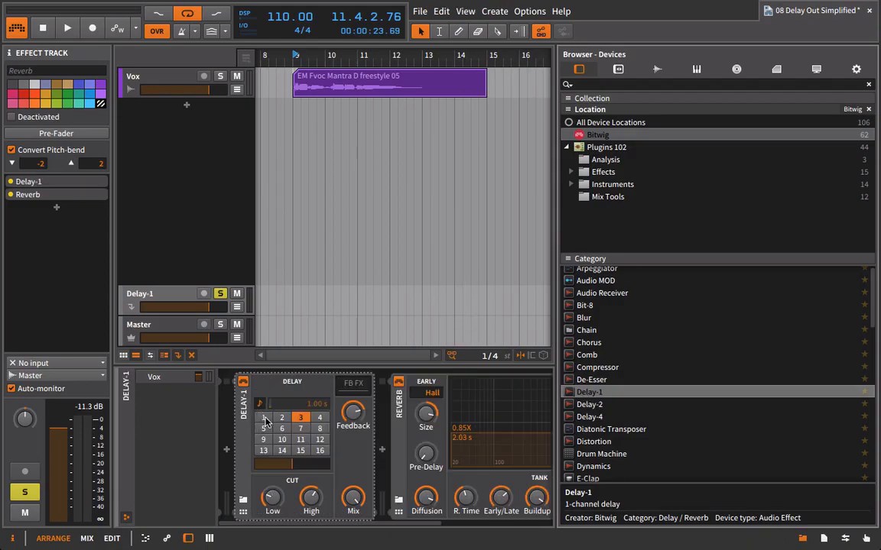
{"action": "left_click", "coordinate": [320, 419]}
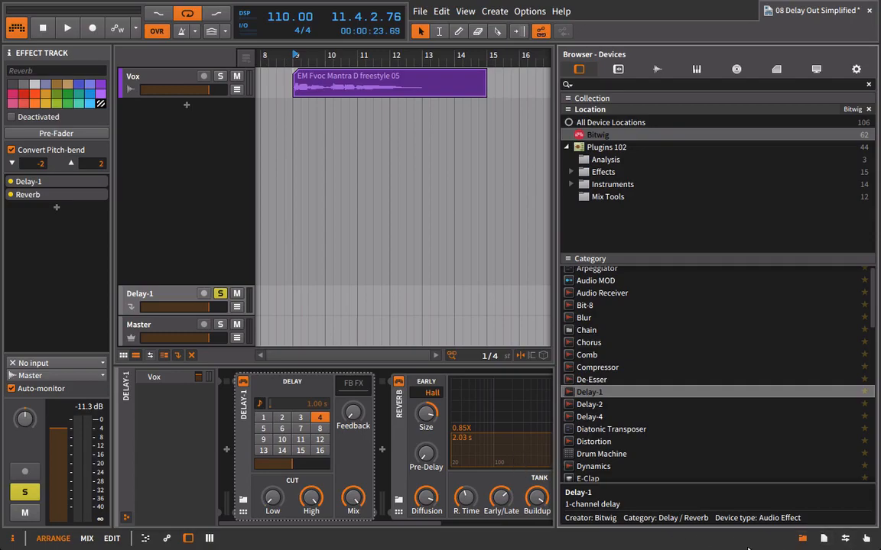
{"action": "scroll", "coordinate": [432, 523], "scroll_direction": "right", "scroll_amount": 3}
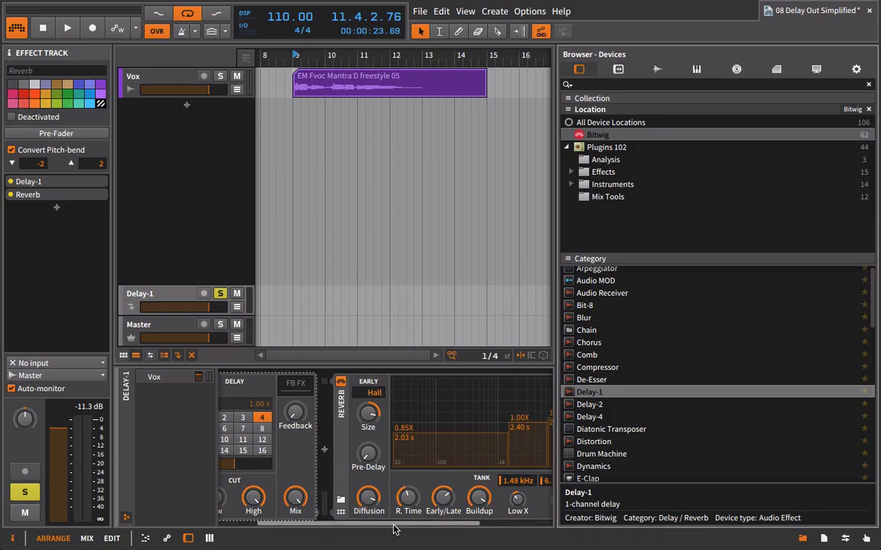
{"action": "left_click_drag", "start_coordinate": [393, 529], "coordinate": [366, 527]}
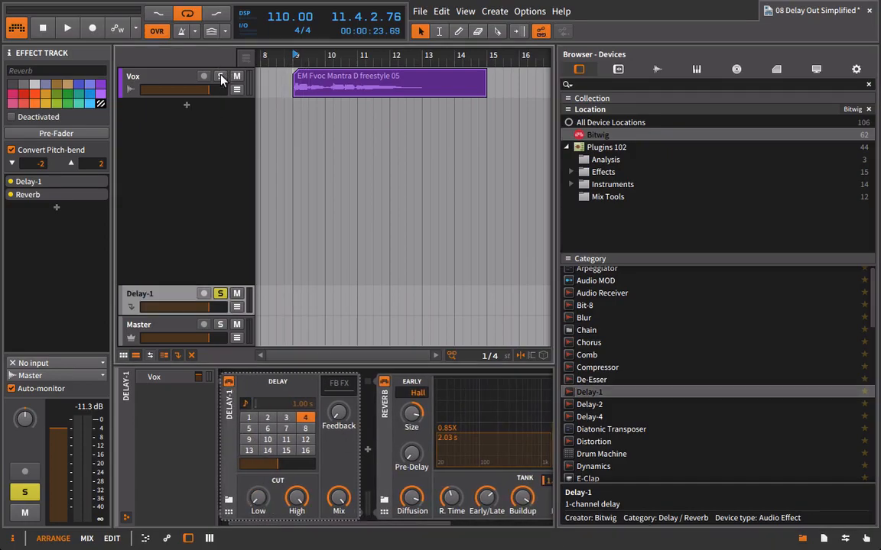
Solo the Vox track, switch its Delay-1 send to pre-fader, and lower the Vox volume well down
{"action": "key", "text": "space"}
{"action": "left_click", "coordinate": [172, 82]}
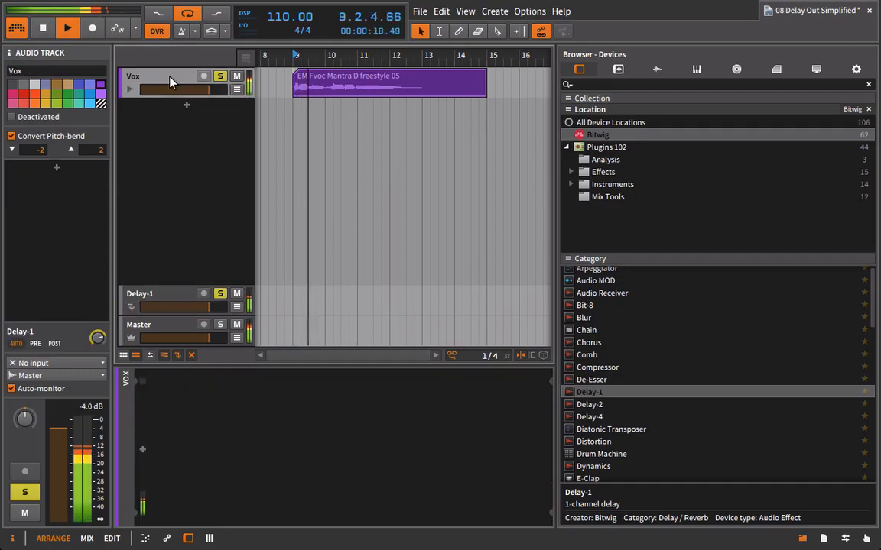
{"action": "left_click", "coordinate": [35, 343]}
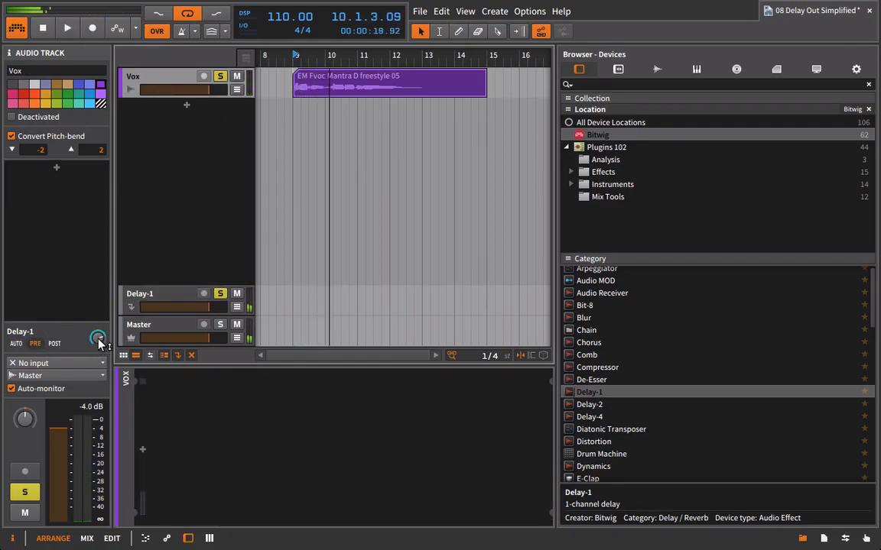
{"action": "left_click_drag", "start_coordinate": [216, 94], "coordinate": [166, 88]}
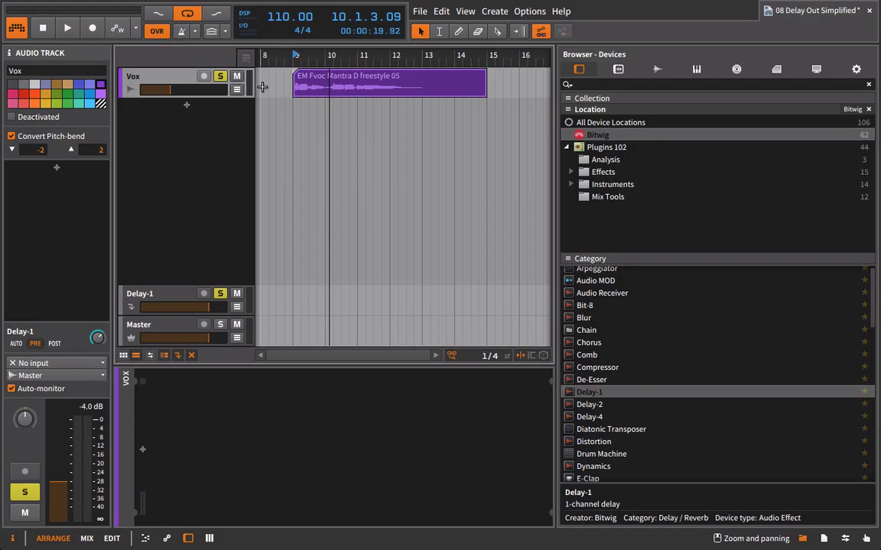
{"action": "key", "text": "space"}
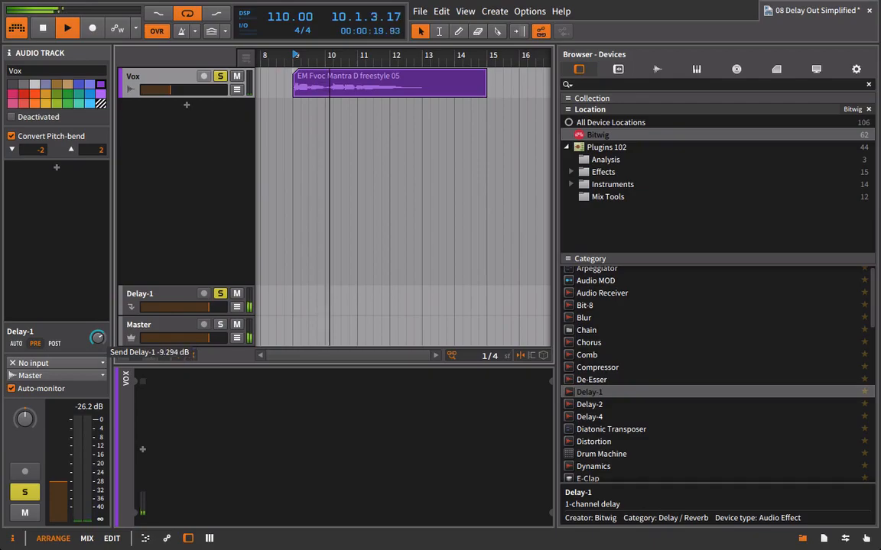
On the effect track, set the Reverb's Mix fully wet and reduce its Width to minimum while the loop plays
{"action": "left_click", "coordinate": [135, 299]}
{"action": "left_click", "coordinate": [800, 539]}
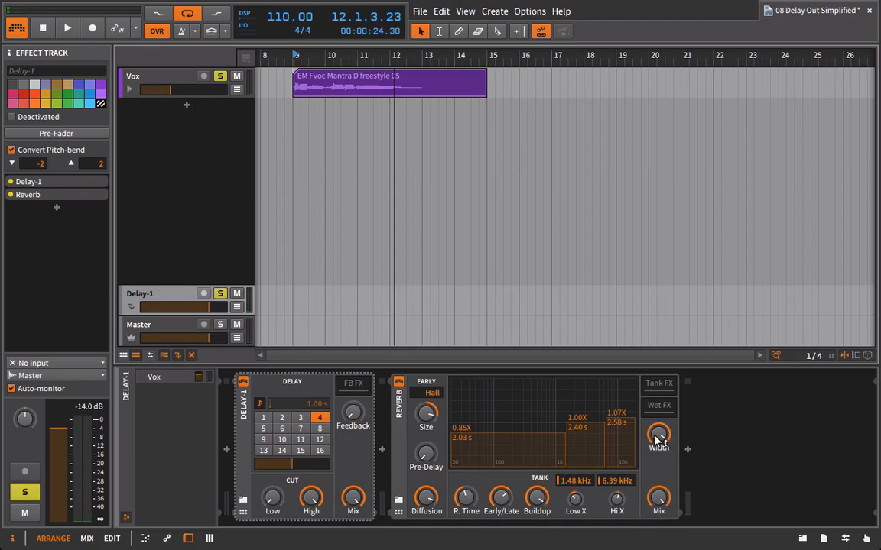
{"action": "key", "text": "space"}
{"action": "left_click_drag", "start_coordinate": [657, 440], "coordinate": [658, 482]}
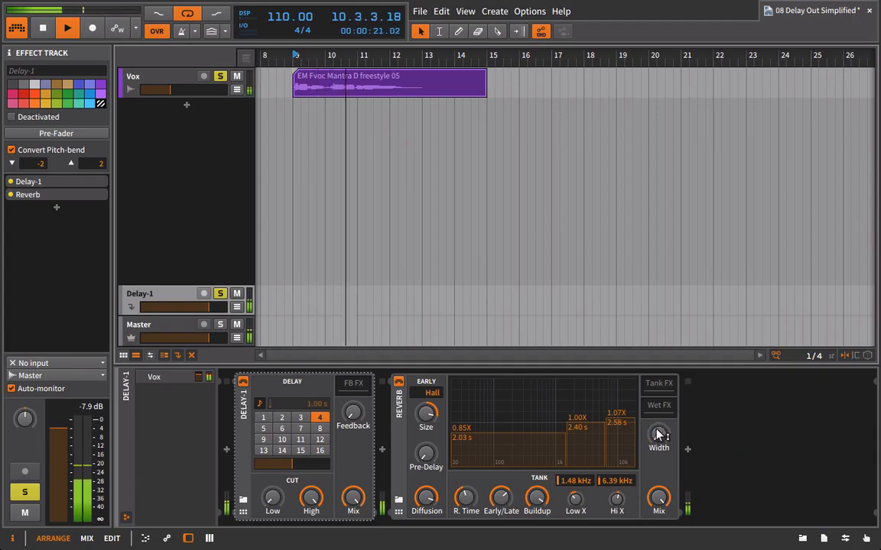
{"action": "mouse_move", "coordinate": [654, 436]}
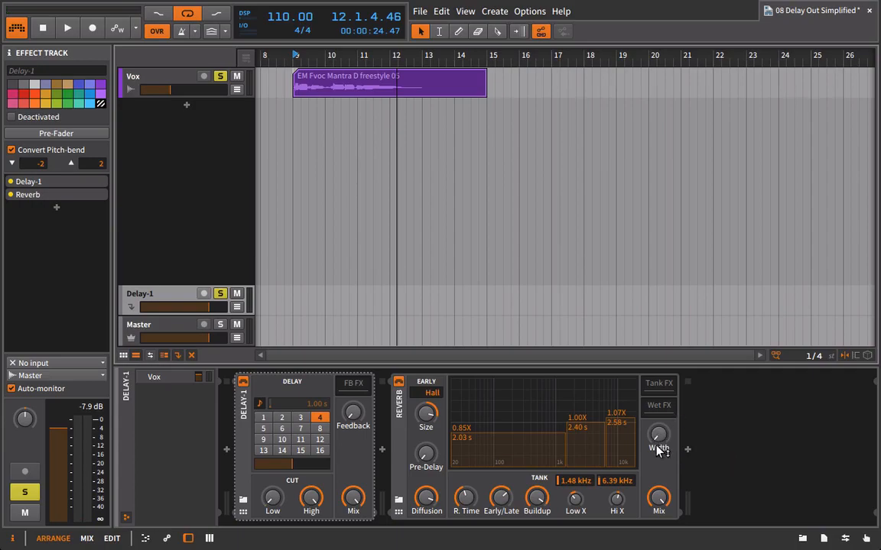
Raise the Reverb's Width slightly and shorten its reverb time to about 1.29 s while auditioning the loop
{"action": "mouse_move", "coordinate": [659, 430]}
{"action": "left_mouse_down"}
{"action": "mouse_move", "coordinate": [659, 416]}
{"action": "mouse_move", "coordinate": [646, 438]}
{"action": "left_mouse_up"}
{"action": "key", "text": "space"}
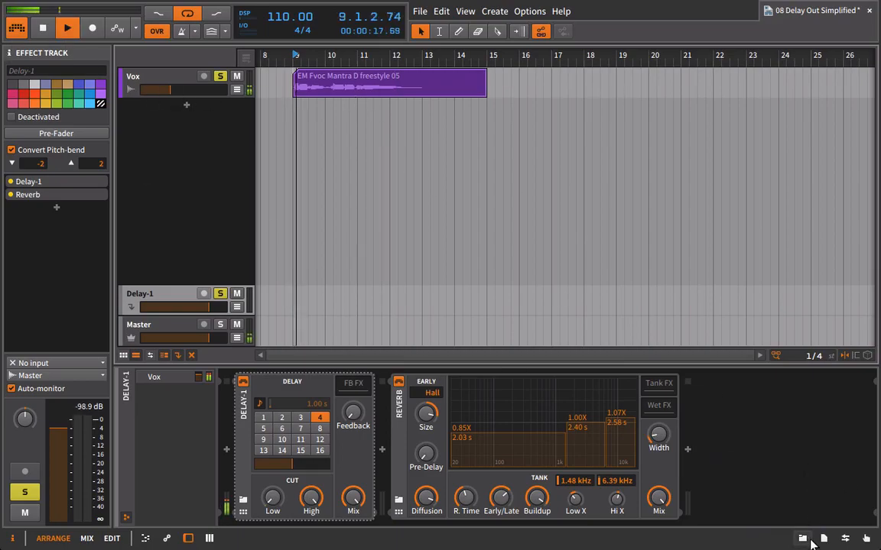
{"action": "mouse_move", "coordinate": [464, 498]}
{"action": "left_mouse_down"}
{"action": "mouse_move", "coordinate": [465, 518]}
{"action": "mouse_move", "coordinate": [471, 514]}
{"action": "left_mouse_up"}
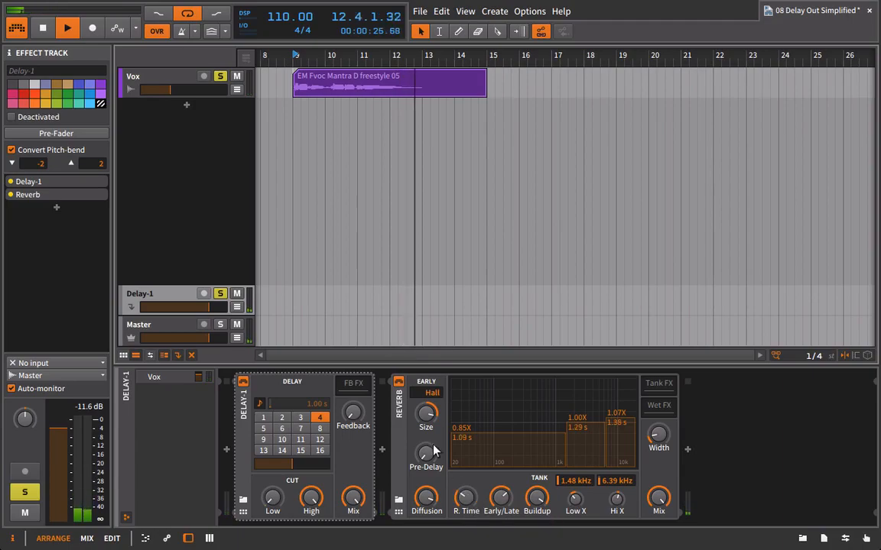
{"action": "key", "text": "space"}
Insert a Delay-2 device after the Reverb on the effect track
{"action": "left_click", "coordinate": [802, 538]}
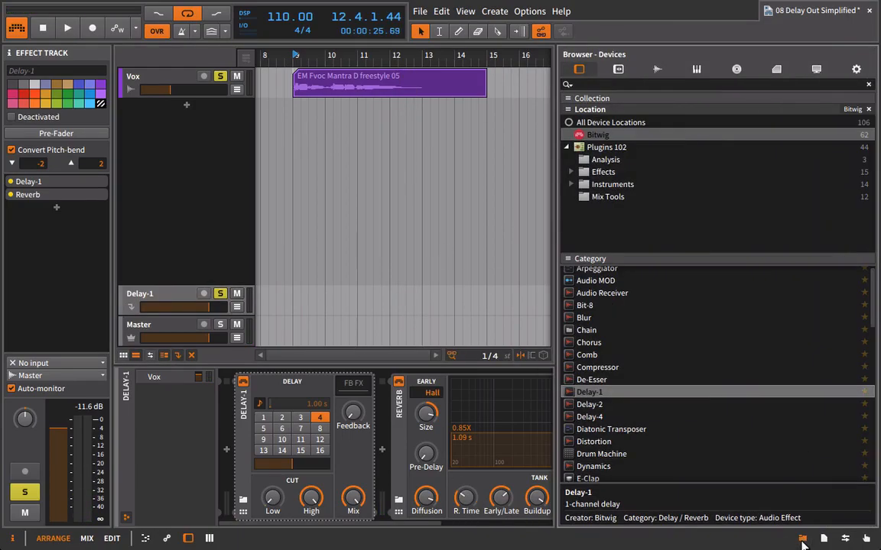
{"action": "left_click_drag", "start_coordinate": [363, 527], "coordinate": [527, 525]}
{"action": "left_click_drag", "start_coordinate": [587, 404], "coordinate": [535, 428]}
{"action": "left_click", "coordinate": [800, 539]}
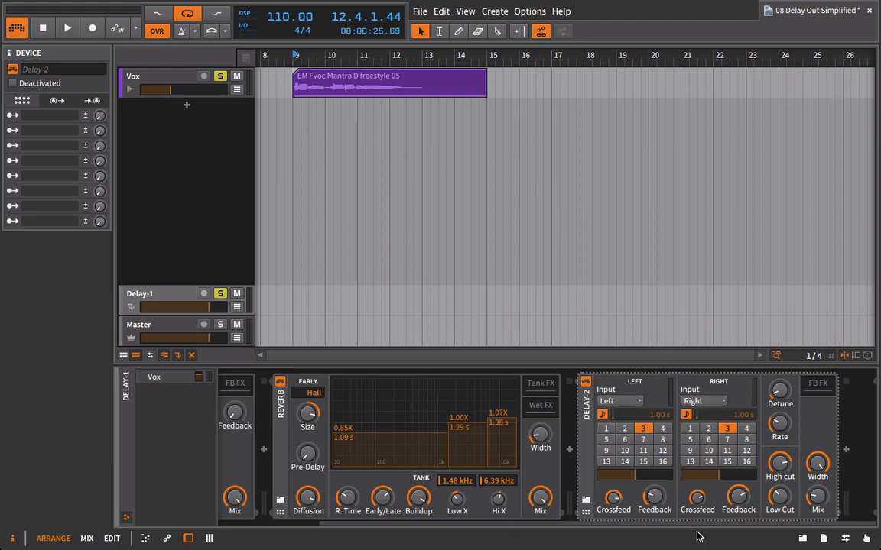
{"action": "left_click_drag", "start_coordinate": [695, 525], "coordinate": [659, 522]}
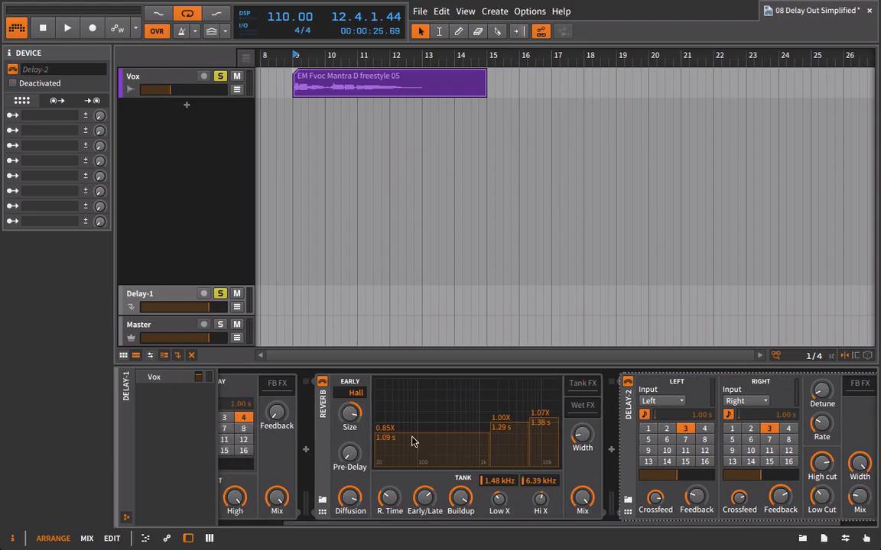
Collapse and re-expand the Delay-1 and Reverb devices to review the order of the effect chain
{"action": "double_click", "coordinate": [317, 416]}
{"action": "double_click", "coordinate": [245, 413]}
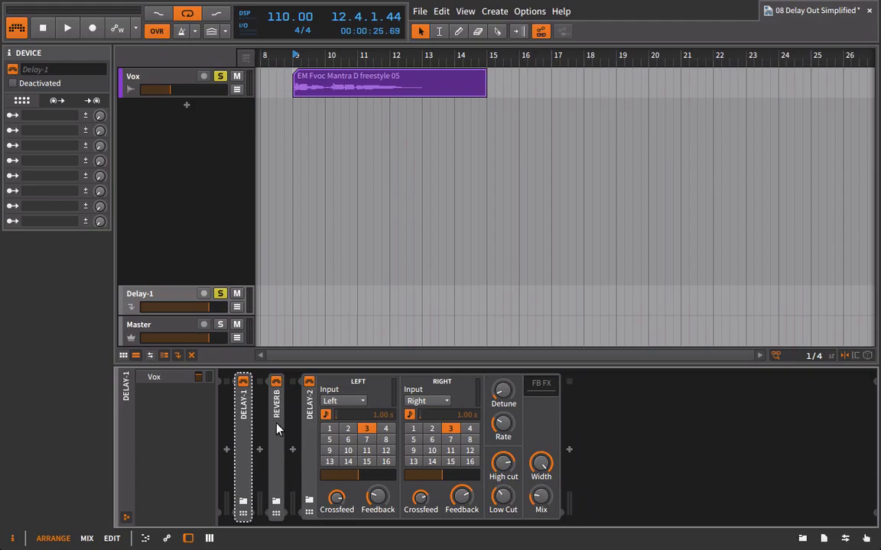
{"action": "double_click", "coordinate": [248, 424]}
{"action": "left_click", "coordinate": [399, 436]}
{"action": "double_click", "coordinate": [398, 436]}
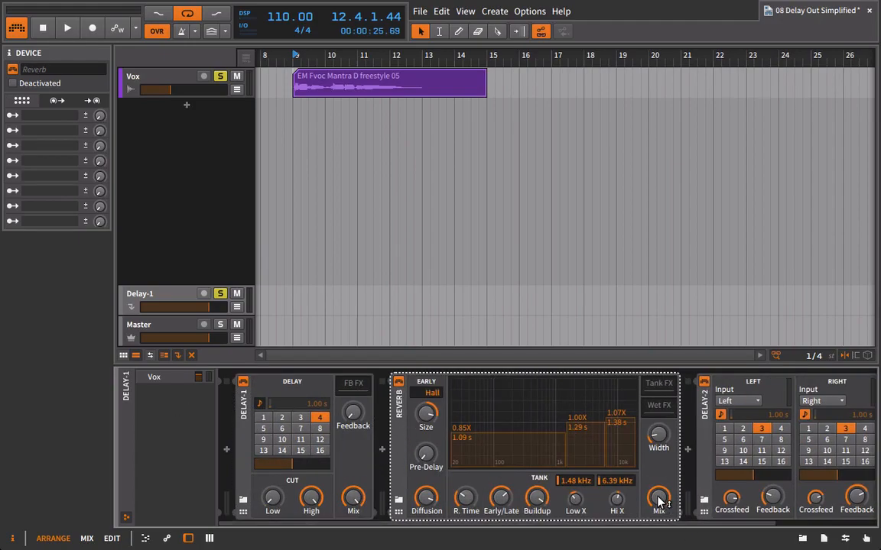
{"action": "mouse_move", "coordinate": [661, 502]}
Play the loop and try Delay-2 times of 4 on the left channel and 8 on the right
{"action": "left_click_drag", "start_coordinate": [721, 524], "coordinate": [837, 523]}
{"action": "key", "text": "space"}
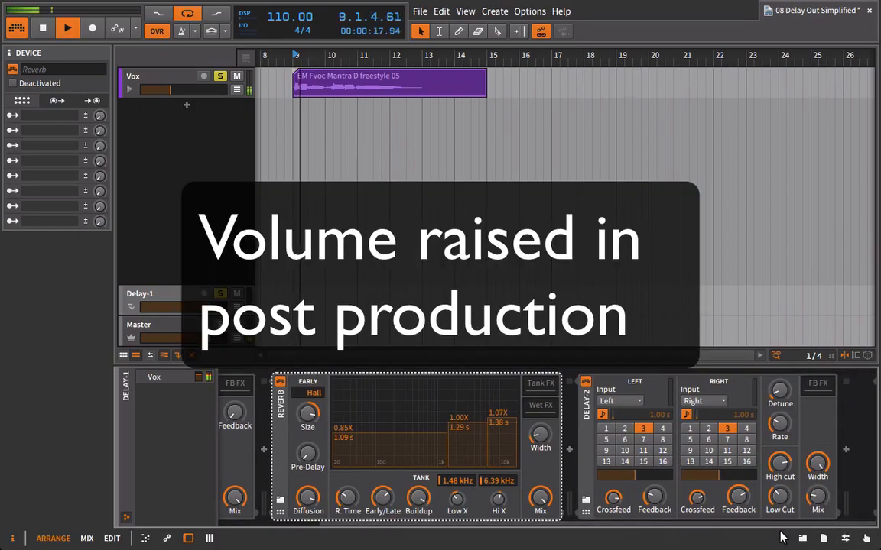
{"action": "left_click", "coordinate": [662, 429]}
{"action": "left_click", "coordinate": [746, 439]}
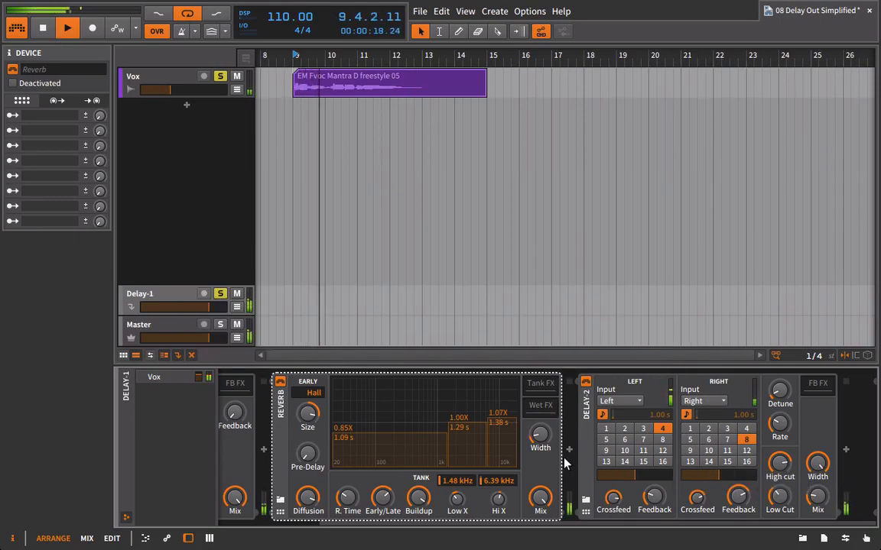
Set Delay-2's left time to 5 and right time to 9, and raise its left feedback and Mix while auditioning
{"action": "left_click", "coordinate": [605, 429]}
{"action": "left_click", "coordinate": [690, 451]}
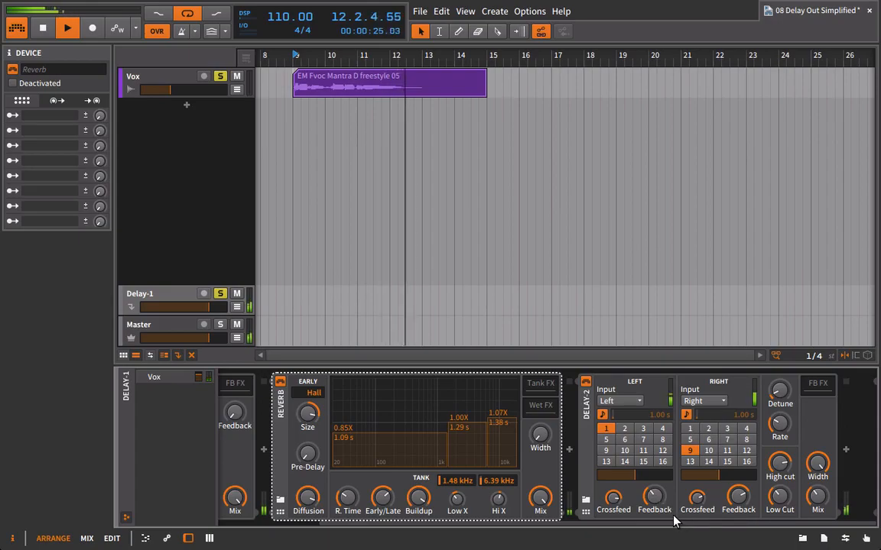
{"action": "left_click", "coordinate": [605, 439]}
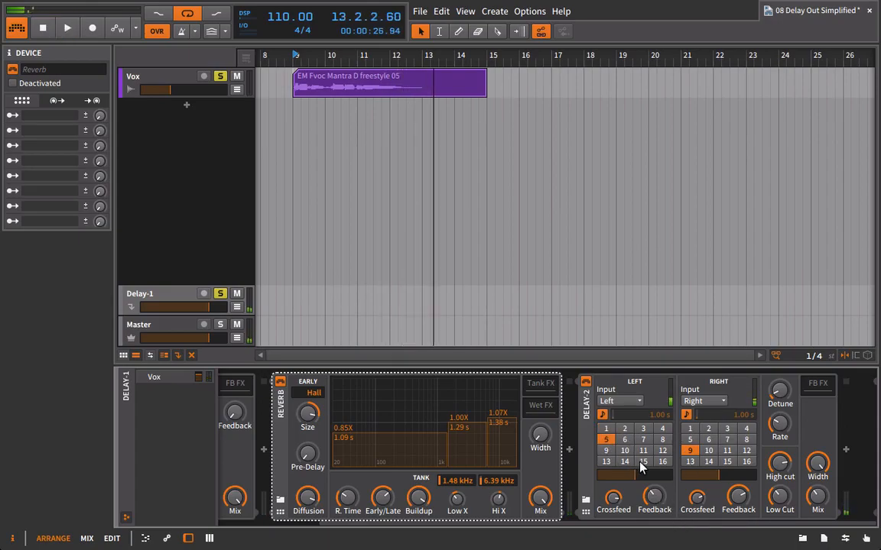
{"action": "key", "text": "space"}
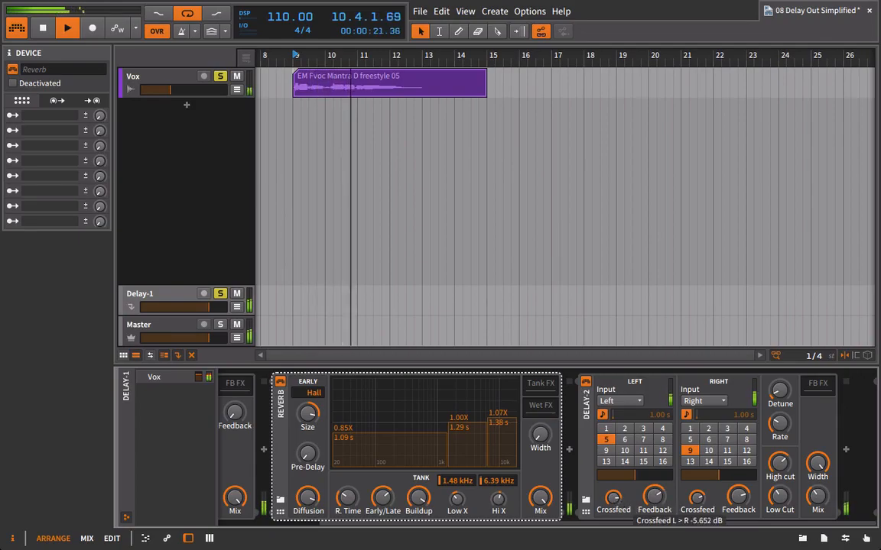
{"action": "mouse_move", "coordinate": [632, 504]}
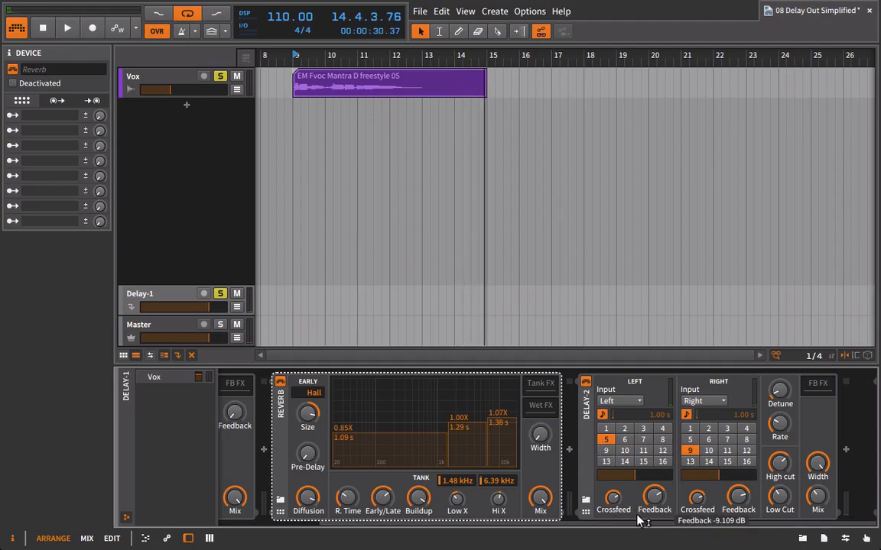
{"action": "left_click", "coordinate": [802, 539]}
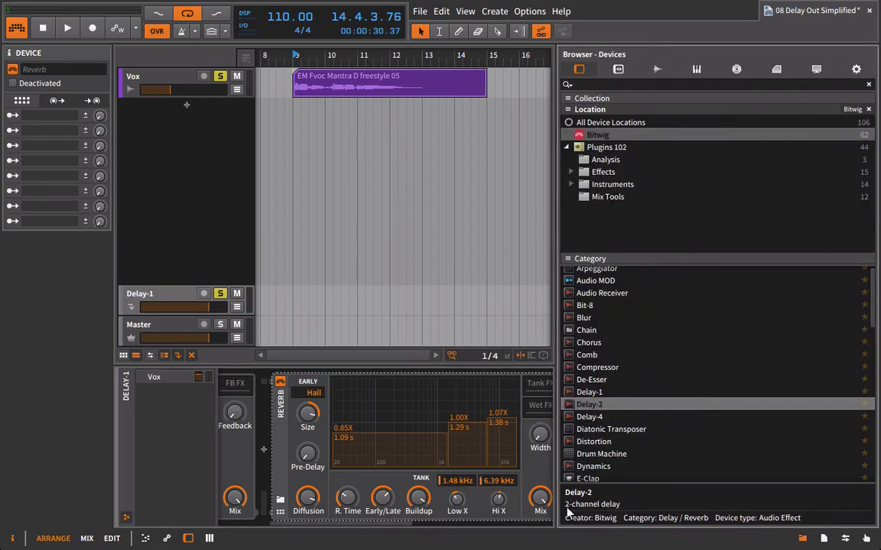
{"action": "left_click", "coordinate": [417, 528]}
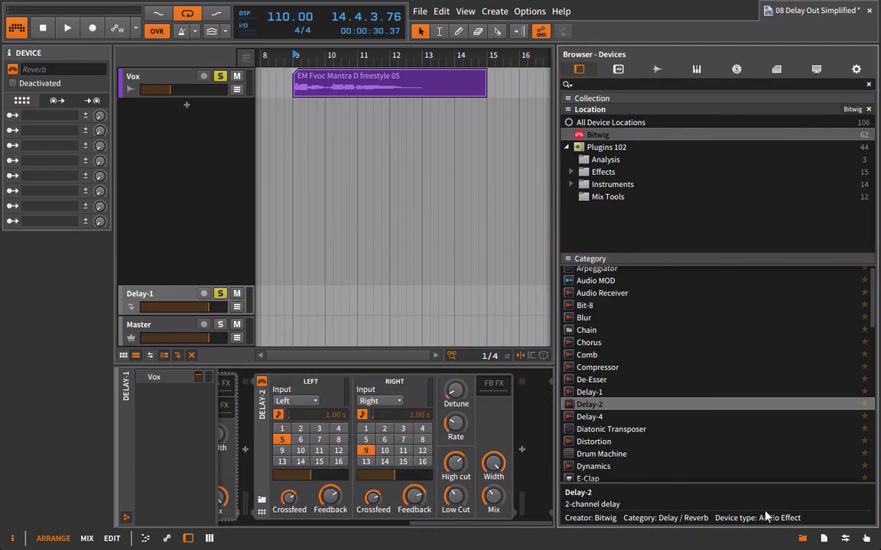
{"action": "left_click", "coordinate": [802, 539]}
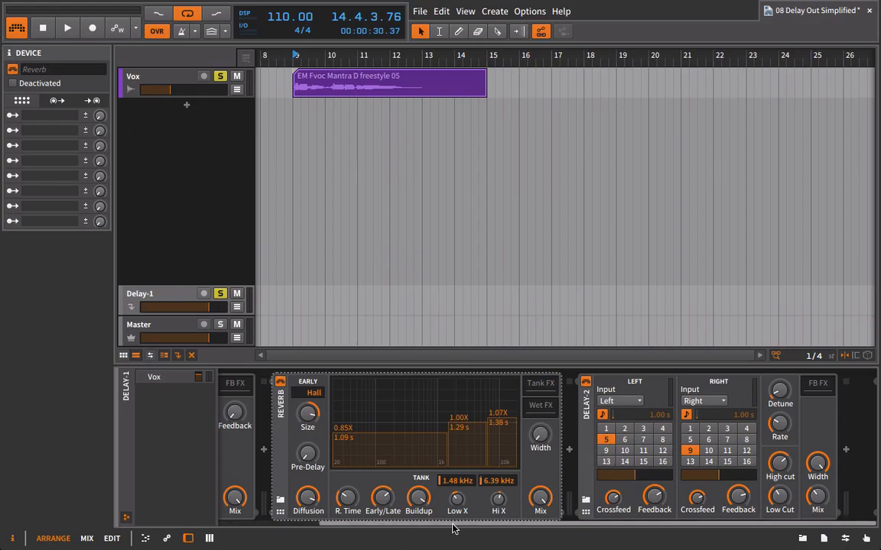
{"action": "left_click_drag", "start_coordinate": [453, 524], "coordinate": [308, 508]}
Raise the Vox track's volume slightly during playback, and replay the clip from bar 9
{"action": "left_click", "coordinate": [170, 83]}
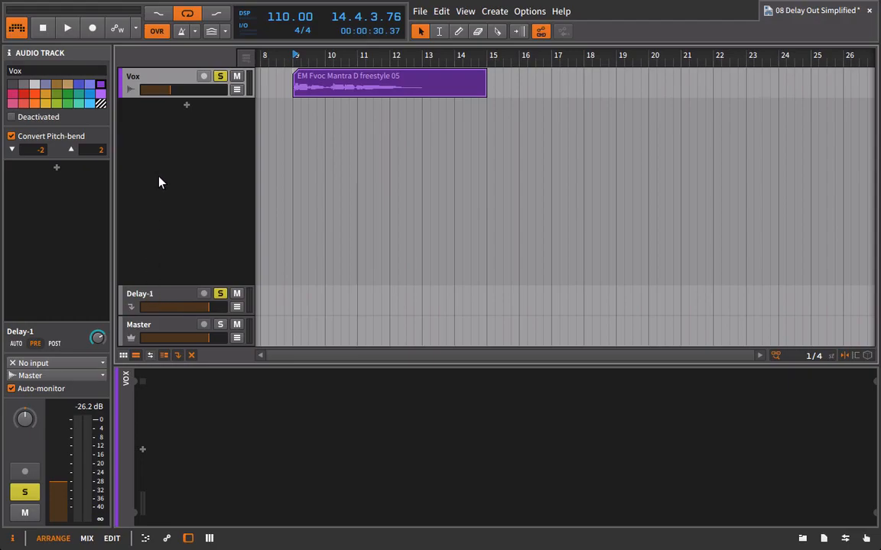
{"action": "key", "text": "space"}
{"action": "left_click_drag", "start_coordinate": [181, 97], "coordinate": [188, 97]}
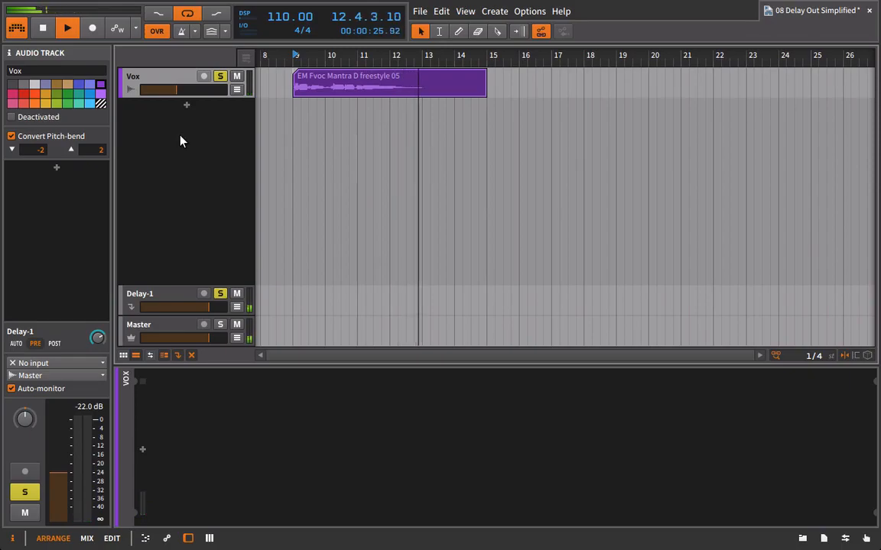
{"action": "key", "text": "space"}
{"action": "left_click", "coordinate": [365, 55]}
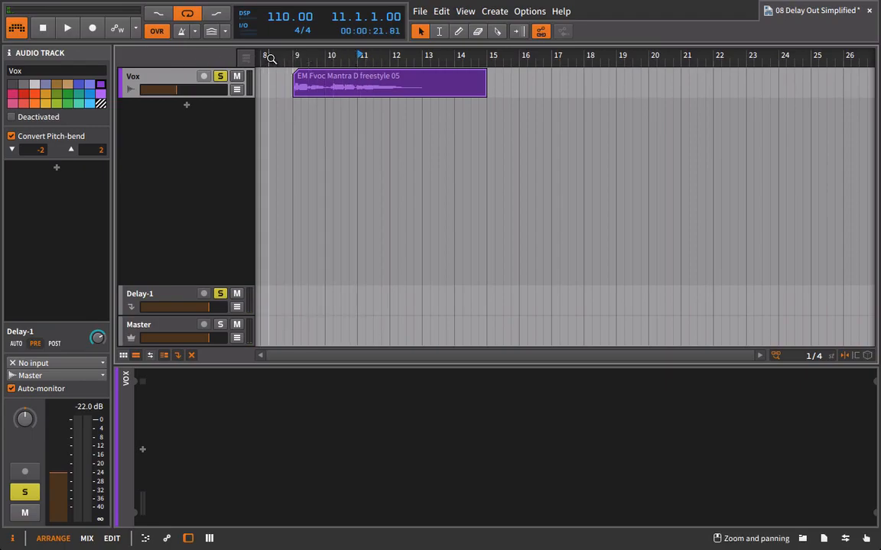
{"action": "left_click", "coordinate": [297, 55]}
{"action": "key", "text": "space"}
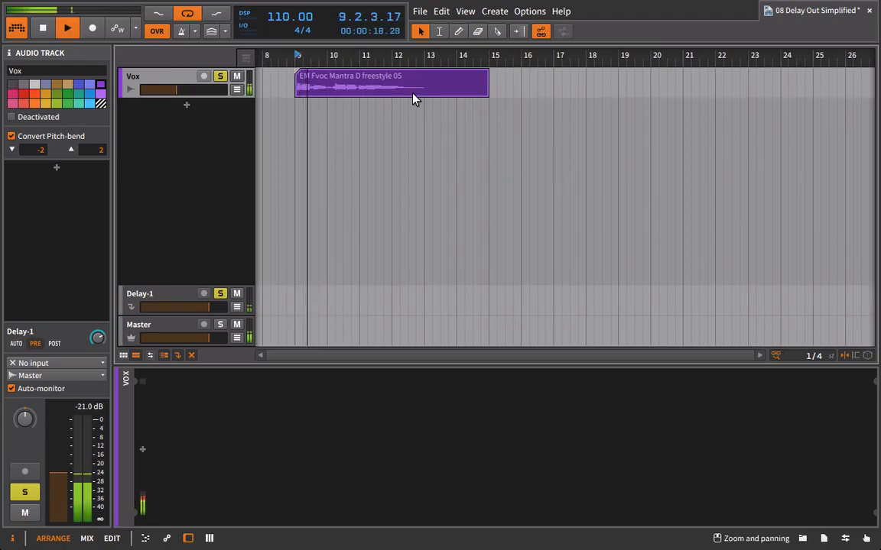
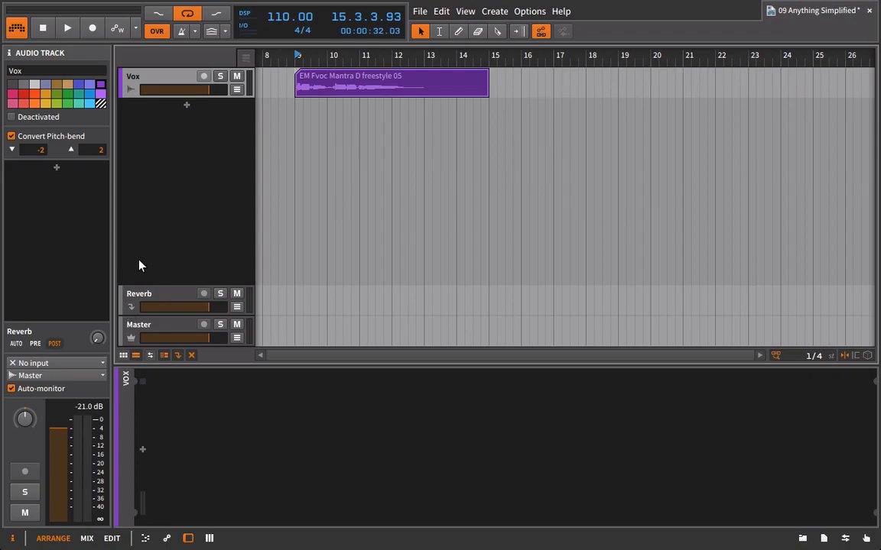
Browse the Bitwig device list for effects that could be combined with the Reverb on the effect track
{"action": "left_click", "coordinate": [315, 92]}
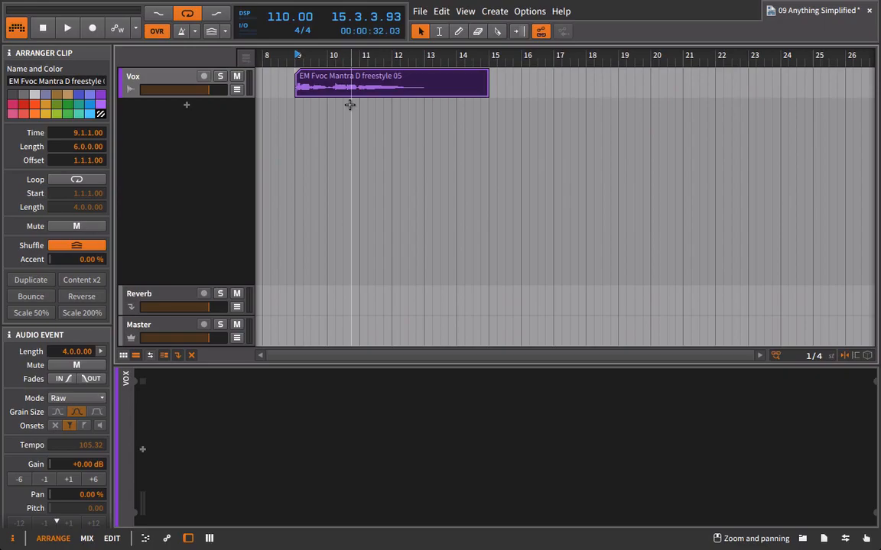
{"action": "left_click", "coordinate": [165, 299]}
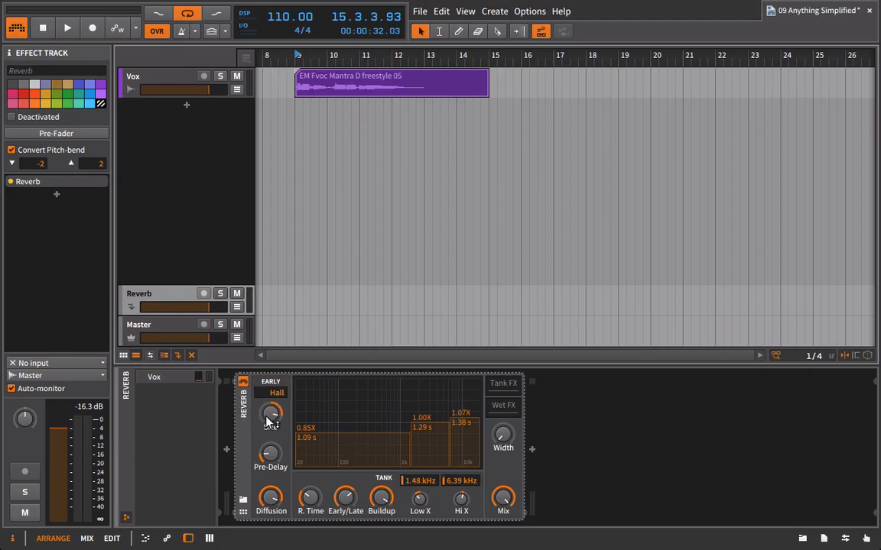
{"action": "mouse_move", "coordinate": [263, 420]}
{"action": "left_click", "coordinate": [801, 538]}
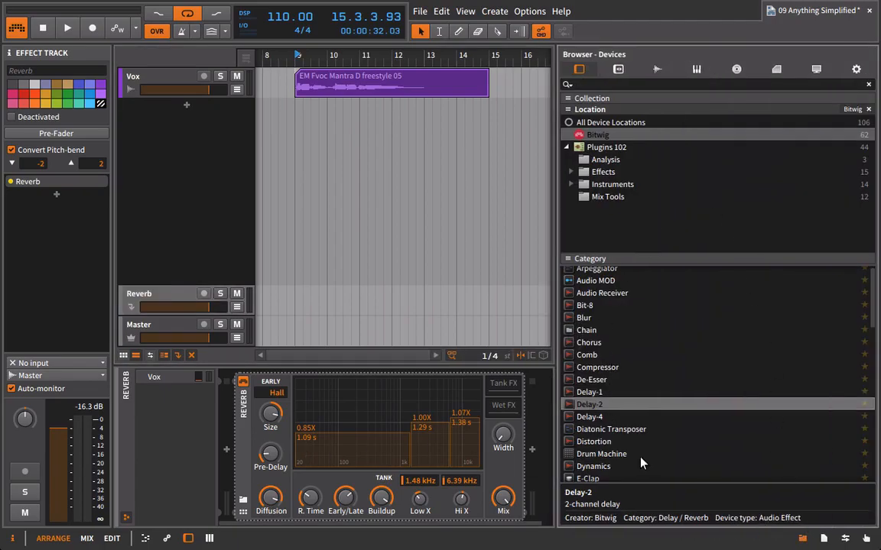
{"action": "left_click", "coordinate": [590, 443]}
{"action": "scroll", "coordinate": [590, 443], "scroll_direction": "down", "scroll_amount": 8}
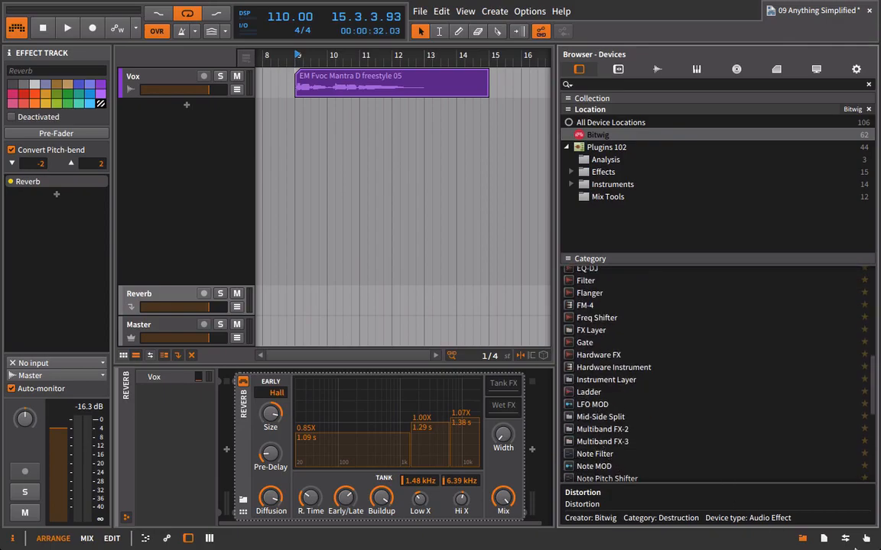
{"action": "left_click", "coordinate": [802, 541]}
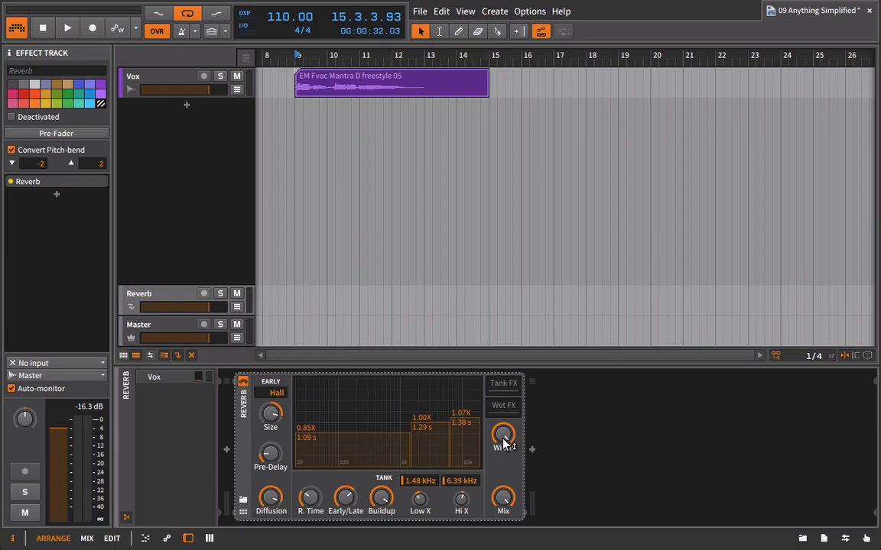
Raise the Reverb's Width to maximum and turn up the Vox track's send to Reverb during playback
{"action": "mouse_move", "coordinate": [503, 442]}
{"action": "key", "text": "space"}
{"action": "left_click", "coordinate": [147, 83]}
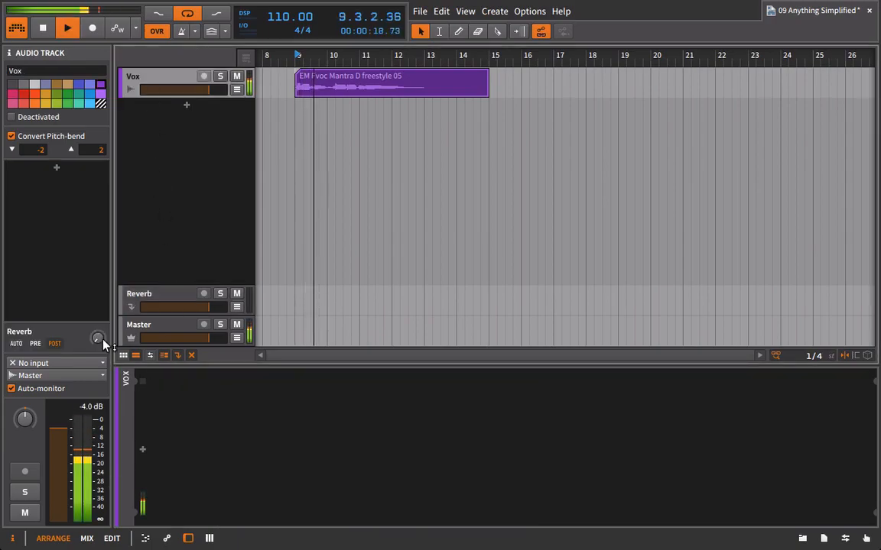
{"action": "mouse_move", "coordinate": [97, 338]}
{"action": "left_click_drag", "start_coordinate": [101, 343], "coordinate": [101, 344]}
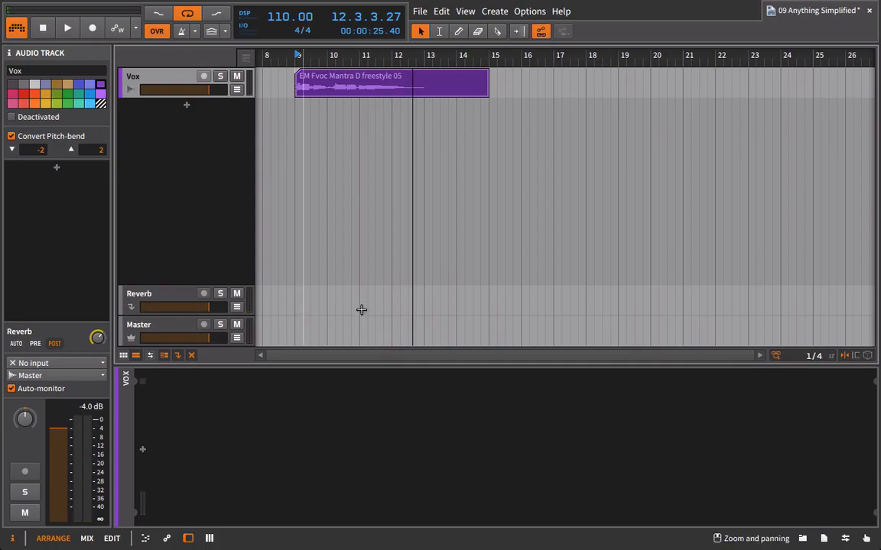
Solo the Reverb effect track and narrow the Reverb's Width to a low setting while auditioning
{"action": "left_click", "coordinate": [301, 85]}
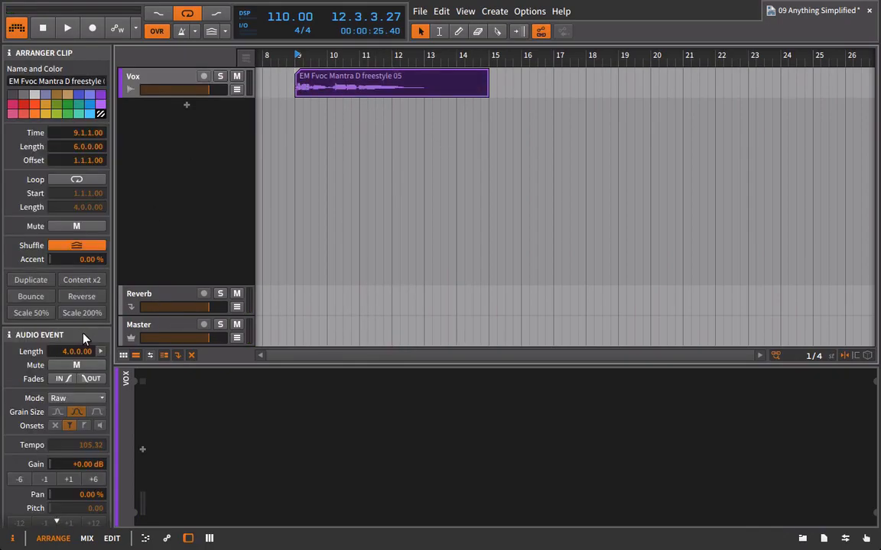
{"action": "left_click", "coordinate": [147, 294]}
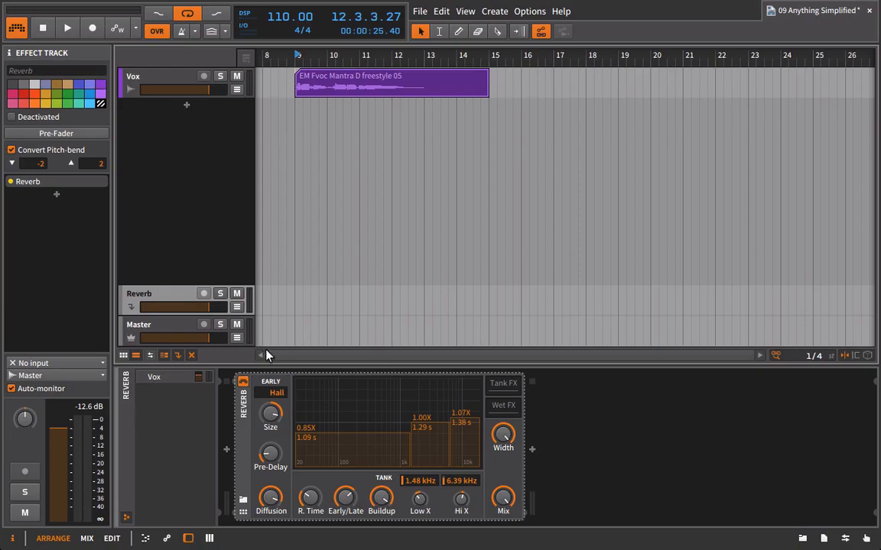
{"action": "left_click", "coordinate": [220, 295]}
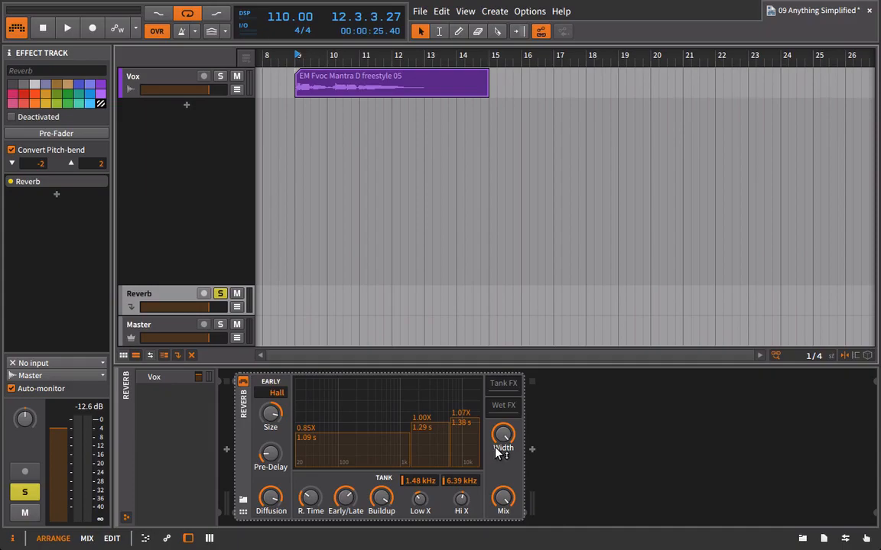
{"action": "key", "text": "space"}
{"action": "left_click_drag", "start_coordinate": [508, 446], "coordinate": [508, 494]}
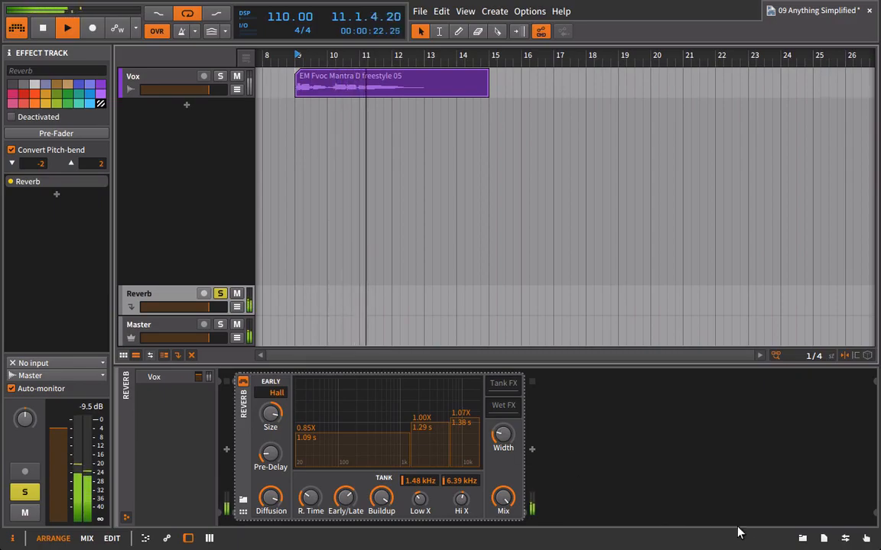
{"action": "left_click_drag", "start_coordinate": [506, 439], "coordinate": [500, 457]}
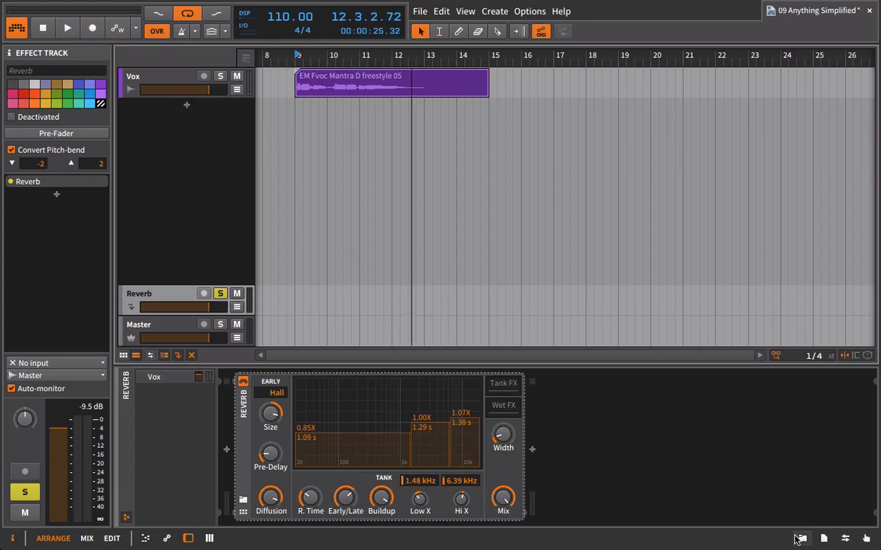
Insert the TAL-Chorus-LX-64 effect plug-in after the Reverb on the effect track
{"action": "left_click", "coordinate": [803, 538]}
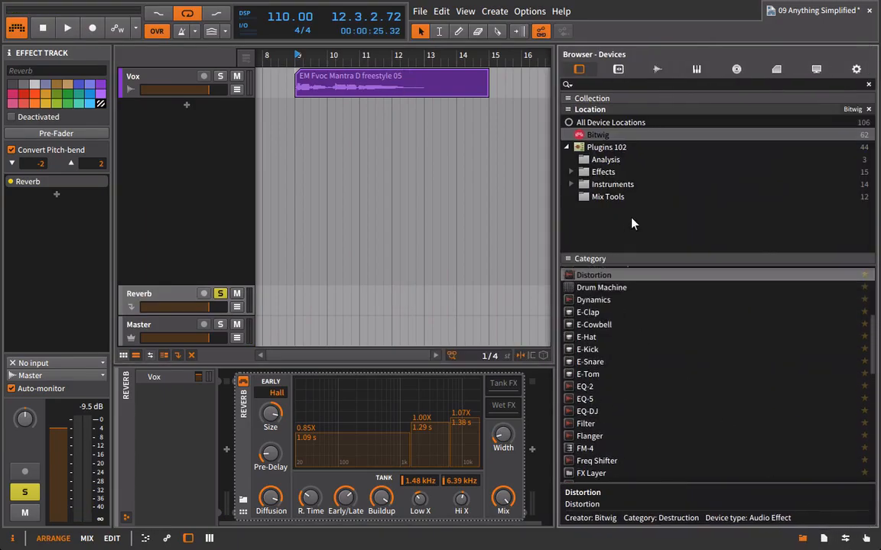
{"action": "left_click", "coordinate": [603, 172]}
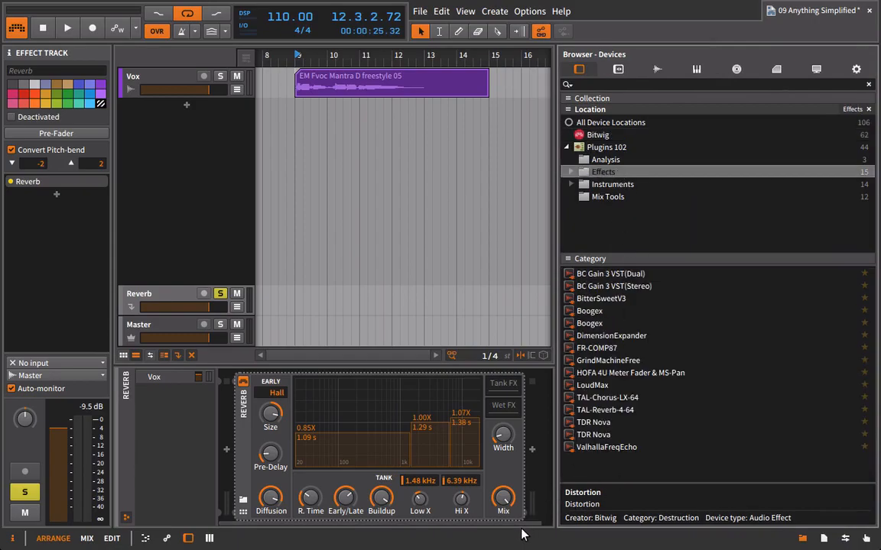
{"action": "left_click_drag", "start_coordinate": [523, 523], "coordinate": [563, 520]}
{"action": "left_click_drag", "start_coordinate": [596, 397], "coordinate": [486, 366]}
{"action": "left_click", "coordinate": [802, 539]}
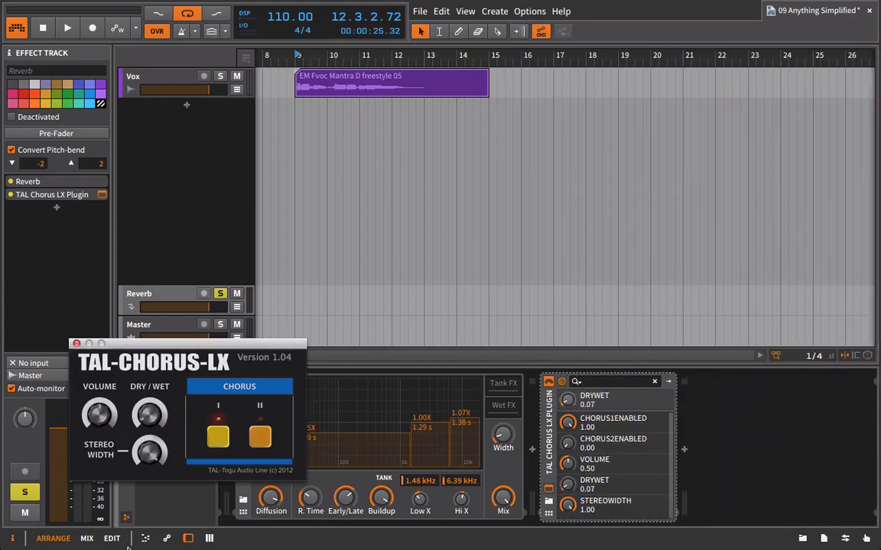
Audition the chorus at a Stereo Width of 1.00 and move its plug-in window clear of the device chain
{"action": "left_click", "coordinate": [146, 454]}
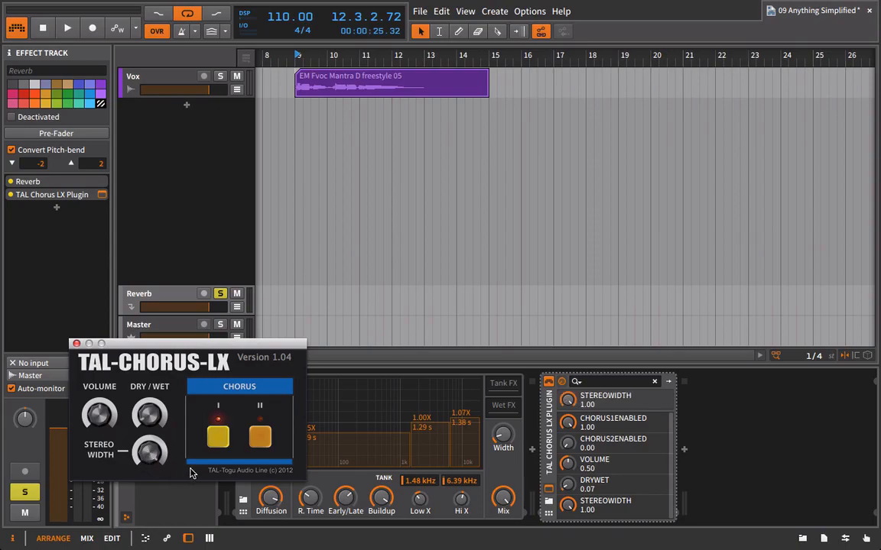
{"action": "key", "text": "space"}
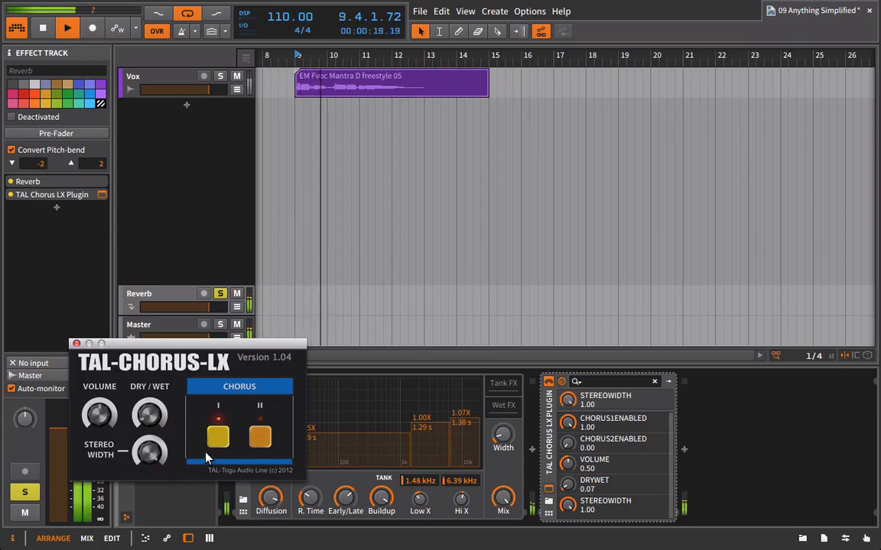
{"action": "key", "text": "space"}
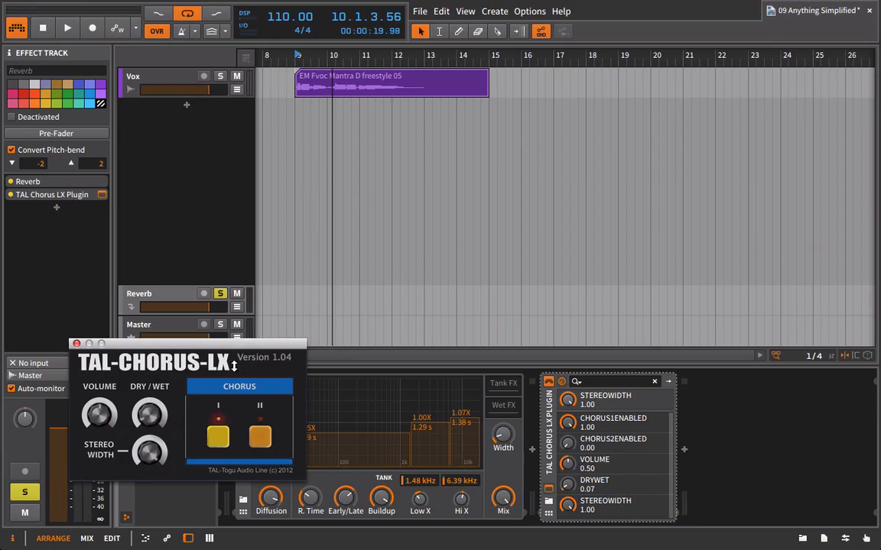
{"action": "left_click_drag", "start_coordinate": [232, 349], "coordinate": [524, 200]}
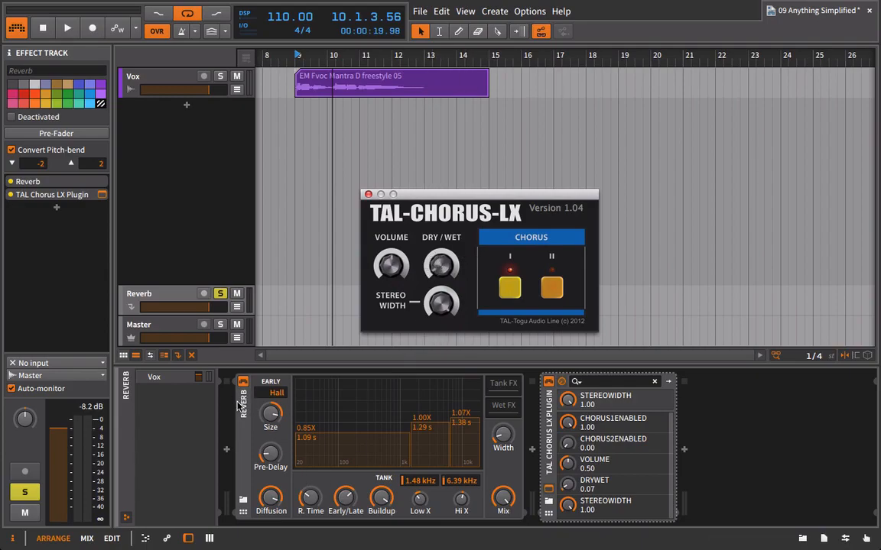
During playback, set the chorus Dry/Wet to about 0.43 and Volume to about 0.52, and enable Chorus II alongside Chorus I
{"action": "key", "text": "space"}
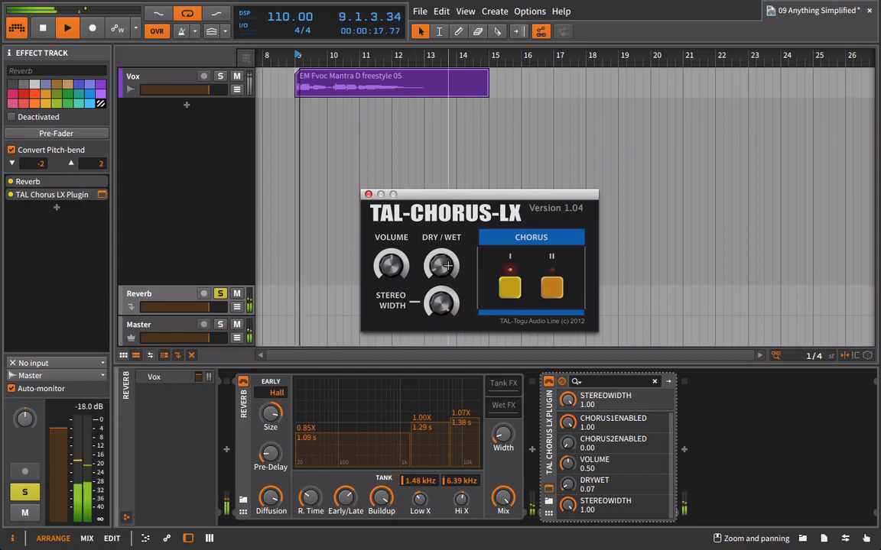
{"action": "left_click_drag", "start_coordinate": [444, 266], "coordinate": [468, 145]}
{"action": "left_click", "coordinate": [551, 288]}
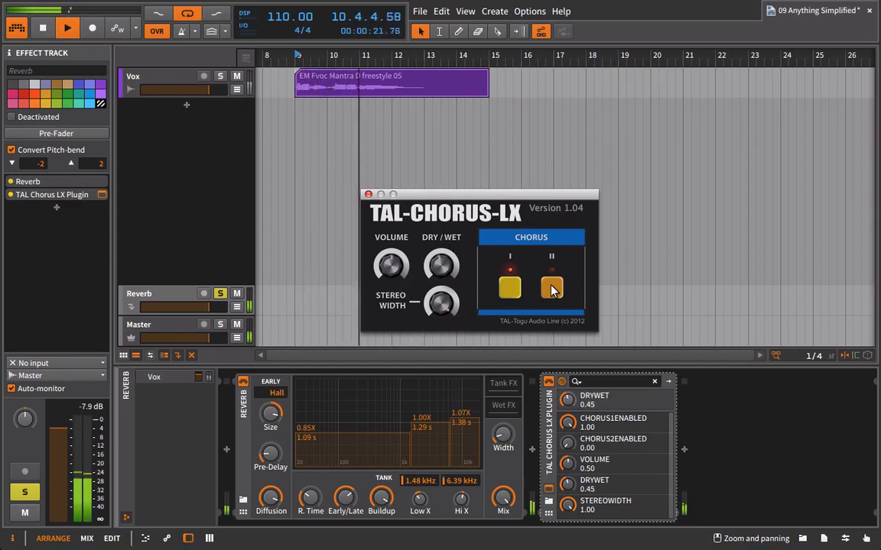
{"action": "left_click_drag", "start_coordinate": [442, 266], "coordinate": [386, 260]}
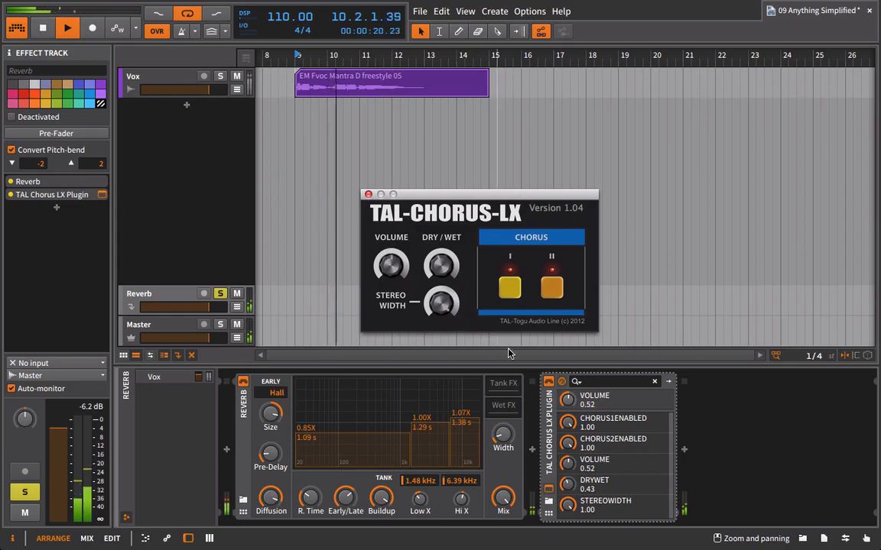
Switch off Chorus I and set Dry/Wet to about 0.44 and Stereo Width to about 0.97 while auditioning
{"action": "left_click", "coordinate": [550, 382]}
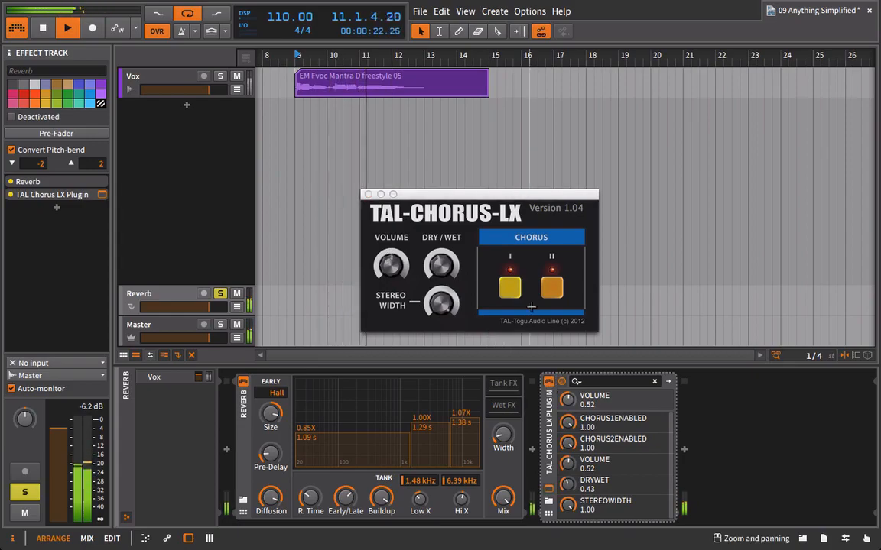
{"action": "left_click", "coordinate": [511, 295]}
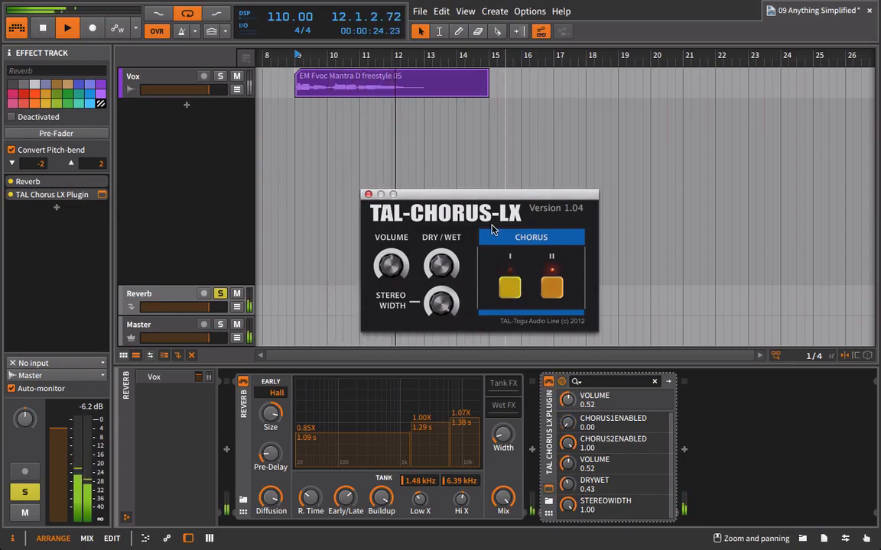
{"action": "key", "text": "space"}
{"action": "key", "text": "space"}
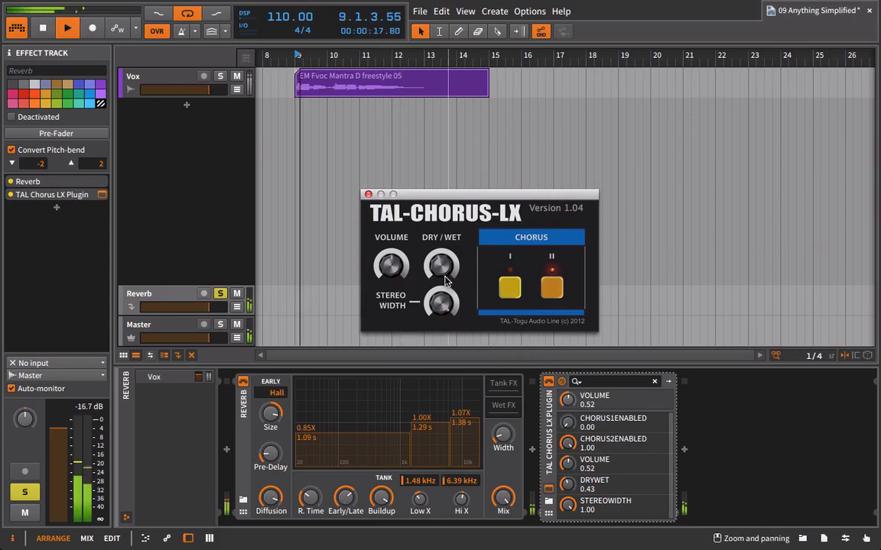
{"action": "mouse_move", "coordinate": [448, 275]}
{"action": "left_mouse_down"}
{"action": "mouse_move", "coordinate": [377, 152]}
{"action": "mouse_move", "coordinate": [437, 229]}
{"action": "mouse_move", "coordinate": [450, 265]}
{"action": "left_mouse_up"}
{"action": "mouse_move", "coordinate": [448, 307]}
{"action": "left_mouse_down"}
{"action": "mouse_move", "coordinate": [448, 385]}
{"action": "mouse_move", "coordinate": [430, 490]}
{"action": "mouse_move", "coordinate": [440, 300]}
{"action": "left_mouse_up"}
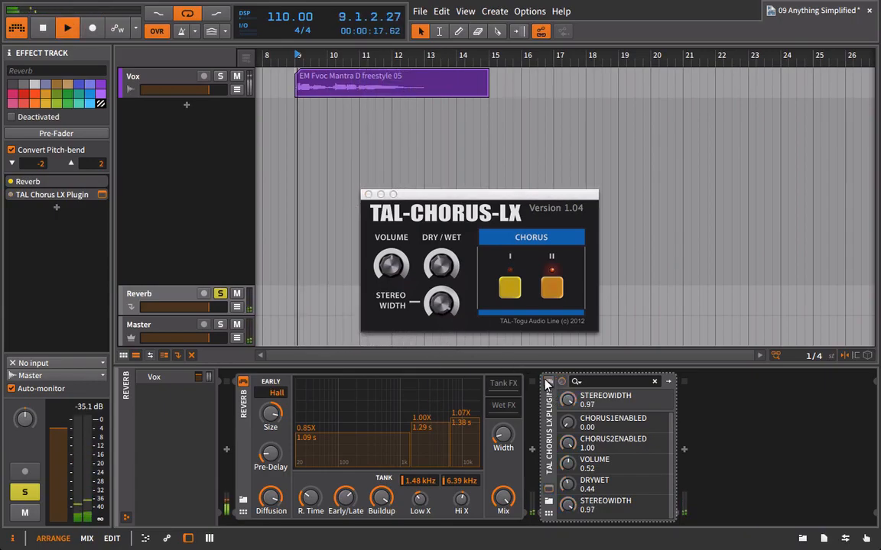
Close the chorus plug-in window, audition Vox and Reverb soloed together, and clear both tracks' solos
{"action": "left_click", "coordinate": [368, 194]}
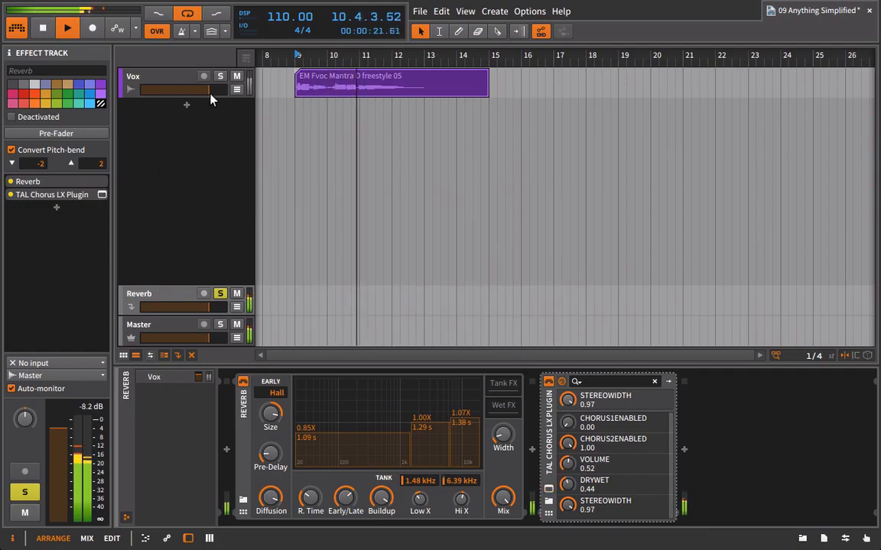
{"action": "left_click", "coordinate": [220, 76]}
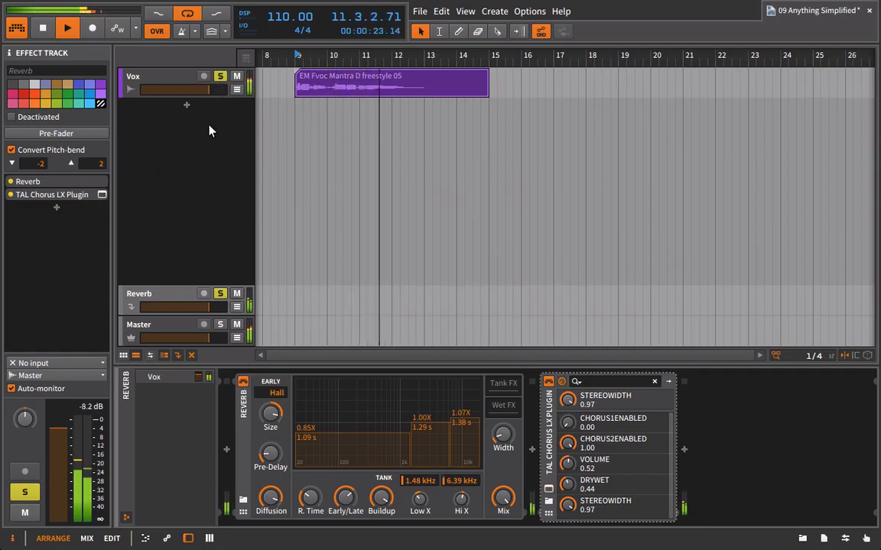
{"action": "left_click", "coordinate": [220, 293]}
{"action": "left_click", "coordinate": [220, 76]}
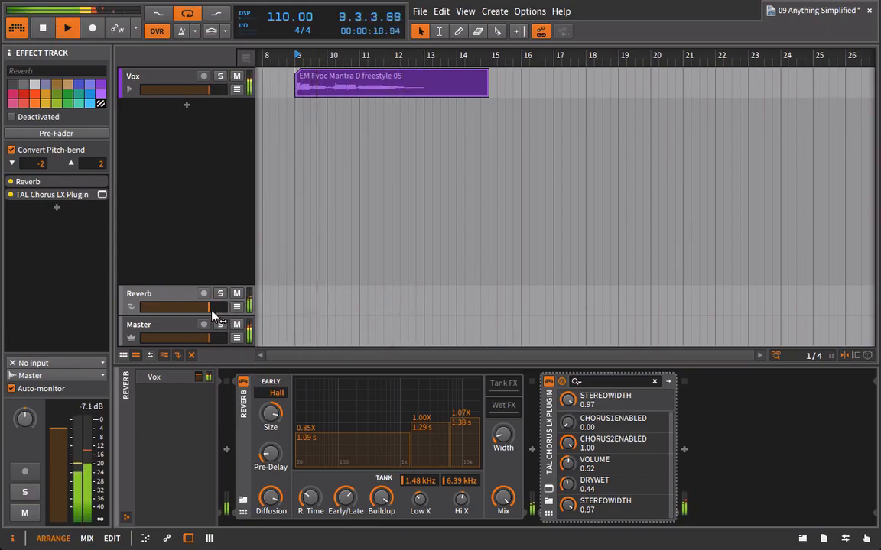
Set the Reverb track volume to about -2.4 dB and the reverb time to about 3.09 s, and adjust the pre-delay
{"action": "left_click_drag", "start_coordinate": [213, 306], "coordinate": [202, 307]}
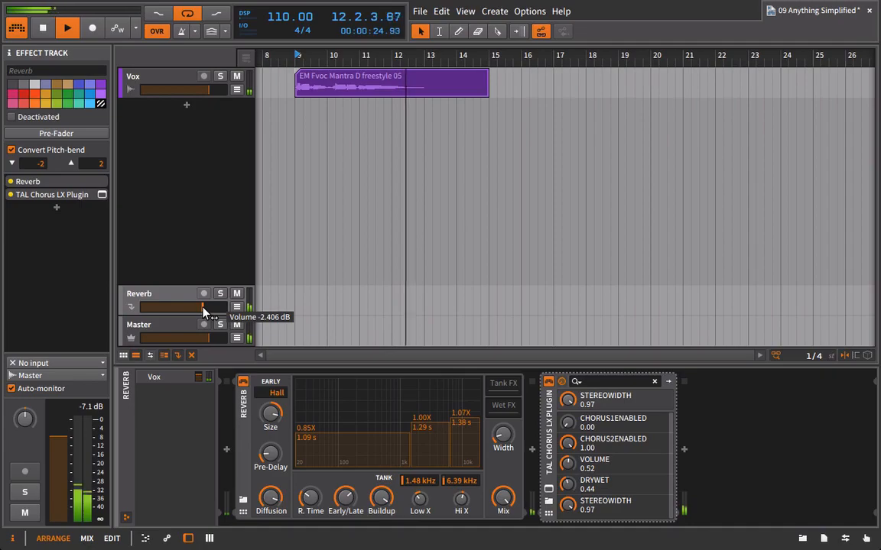
{"action": "left_click_drag", "start_coordinate": [310, 498], "coordinate": [309, 481]}
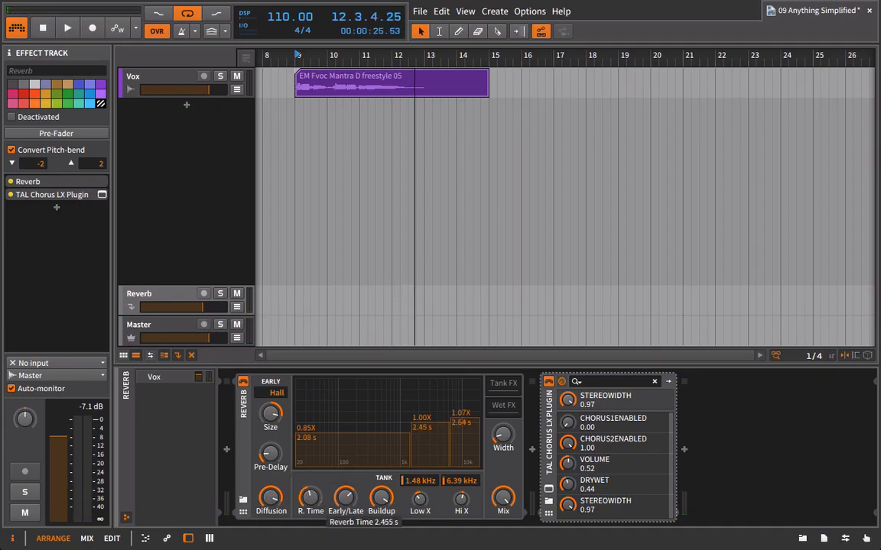
{"action": "mouse_move", "coordinate": [271, 454]}
{"action": "left_mouse_down"}
{"action": "mouse_move", "coordinate": [271, 474]}
{"action": "mouse_move", "coordinate": [276, 443]}
{"action": "left_mouse_up"}
{"action": "key", "text": "space"}
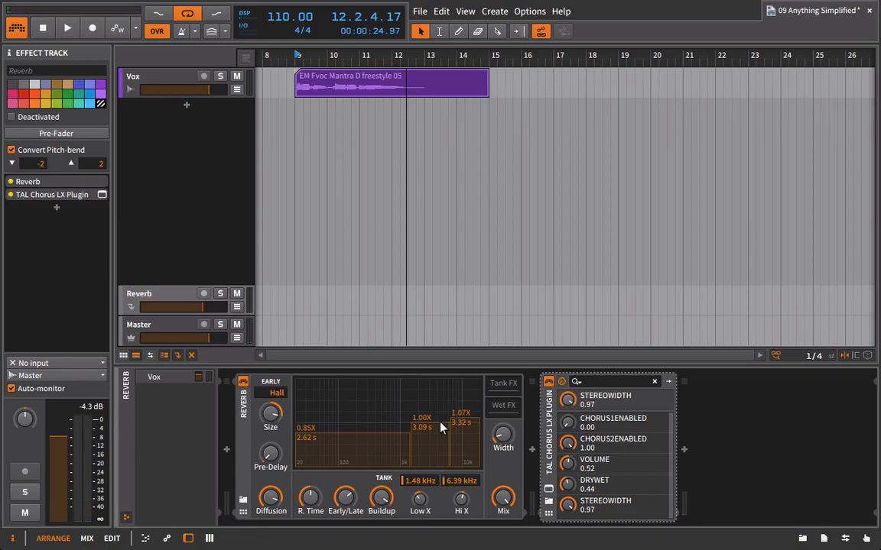
Insert the Bitwig Distortion device after the TAL Chorus on the effect track, with its Mix at 0 %
{"action": "left_click", "coordinate": [801, 539]}
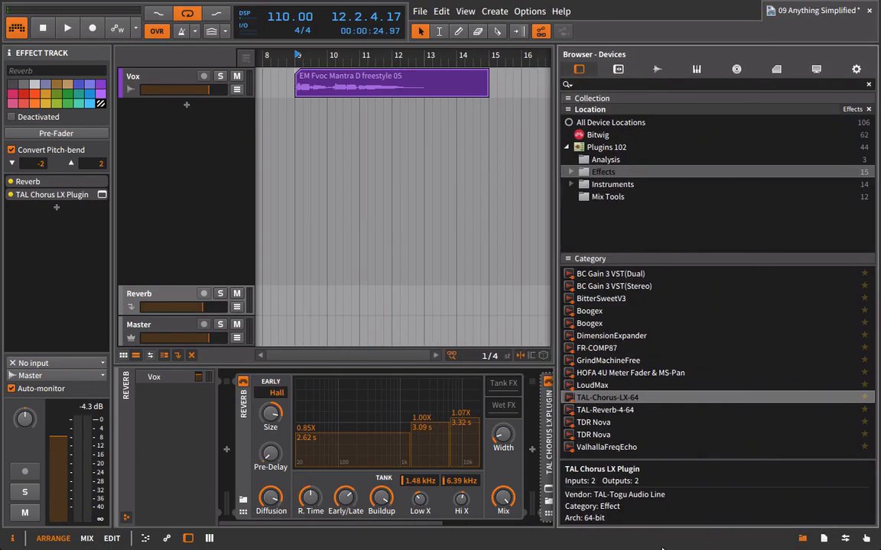
{"action": "left_click", "coordinate": [592, 138]}
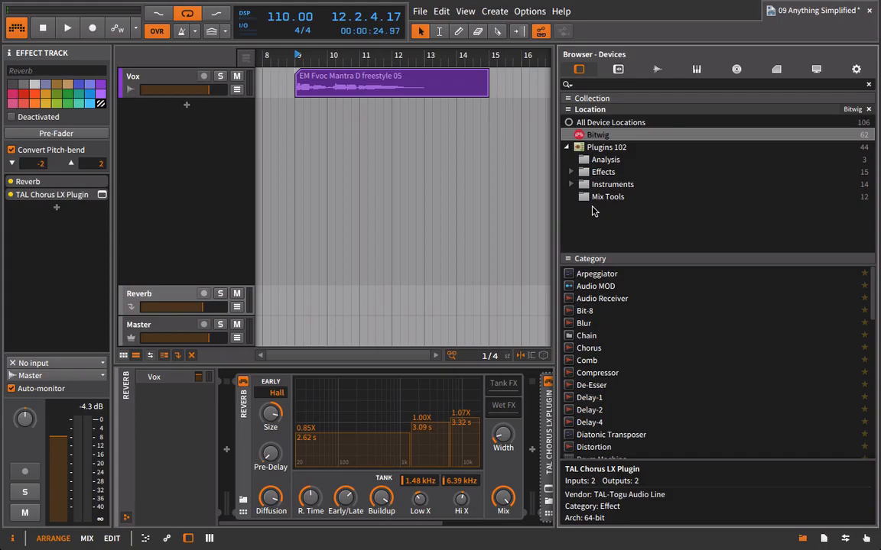
{"action": "left_click_drag", "start_coordinate": [348, 527], "coordinate": [489, 531]}
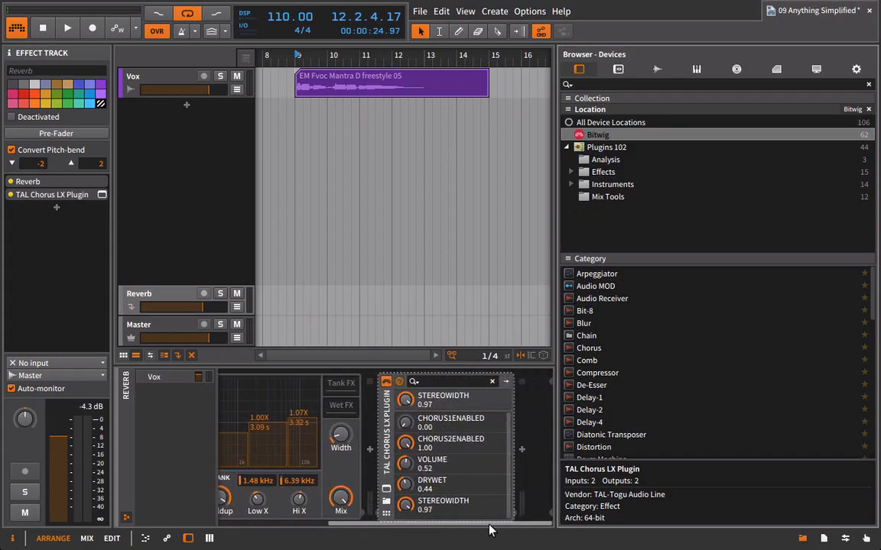
{"action": "scroll", "coordinate": [613, 420], "scroll_direction": "down", "scroll_amount": 1}
{"action": "left_click_drag", "start_coordinate": [604, 427], "coordinate": [528, 450]}
{"action": "left_click_drag", "start_coordinate": [367, 526], "coordinate": [502, 520]}
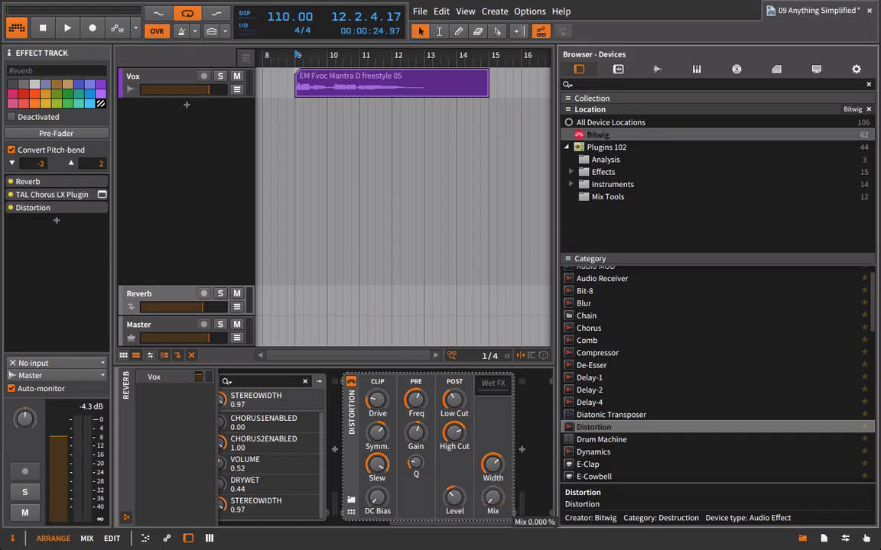
{"action": "left_click", "coordinate": [801, 540]}
Raise the Distortion's Drive and Mix during playback, and fine-tune its output Level
{"action": "key", "text": "space"}
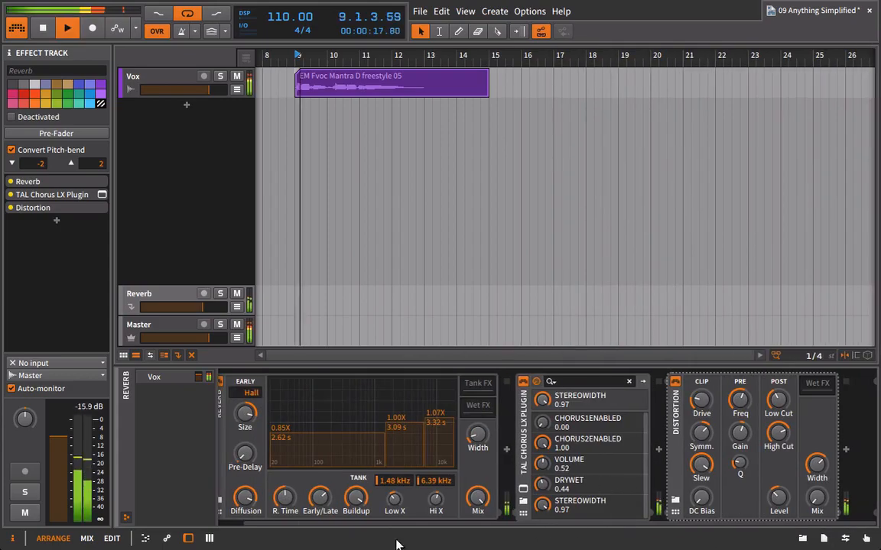
{"action": "left_click_drag", "start_coordinate": [698, 405], "coordinate": [697, 380]}
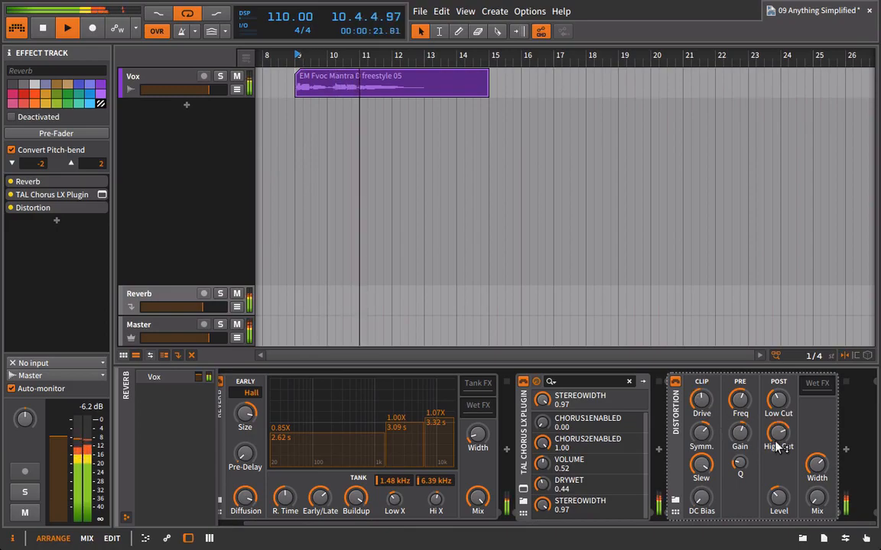
{"action": "left_click_drag", "start_coordinate": [816, 498], "coordinate": [817, 461]}
{"action": "key", "text": "space"}
{"action": "key", "text": "space"}
{"action": "left_click_drag", "start_coordinate": [778, 498], "coordinate": [778, 503]}
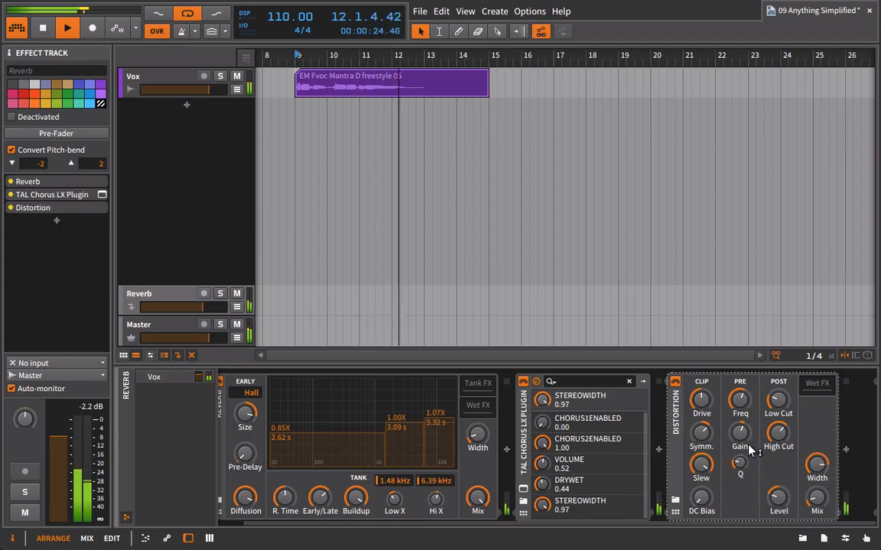
Adjust the Distortion's Symmetry and post High Cut during playback, soloing the Reverb track to hear the effect
{"action": "key", "text": "space"}
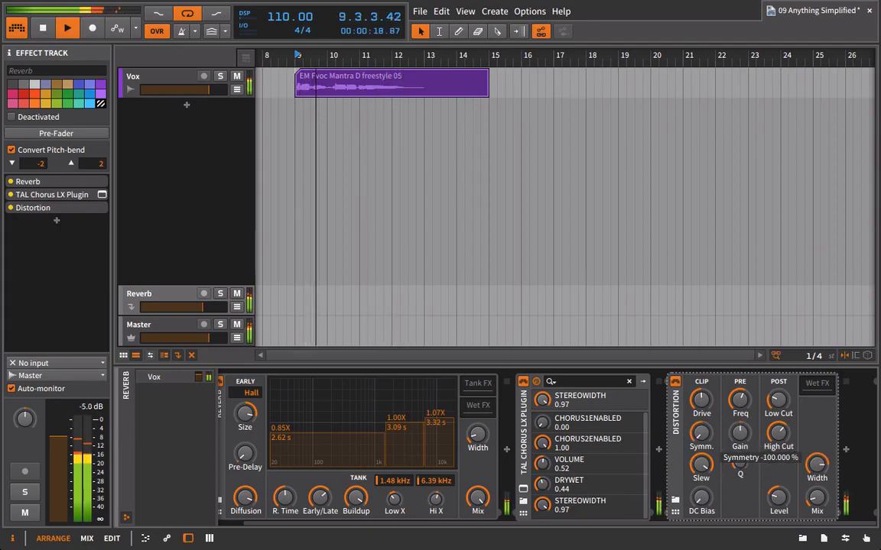
{"action": "left_click_drag", "start_coordinate": [701, 433], "coordinate": [701, 432]}
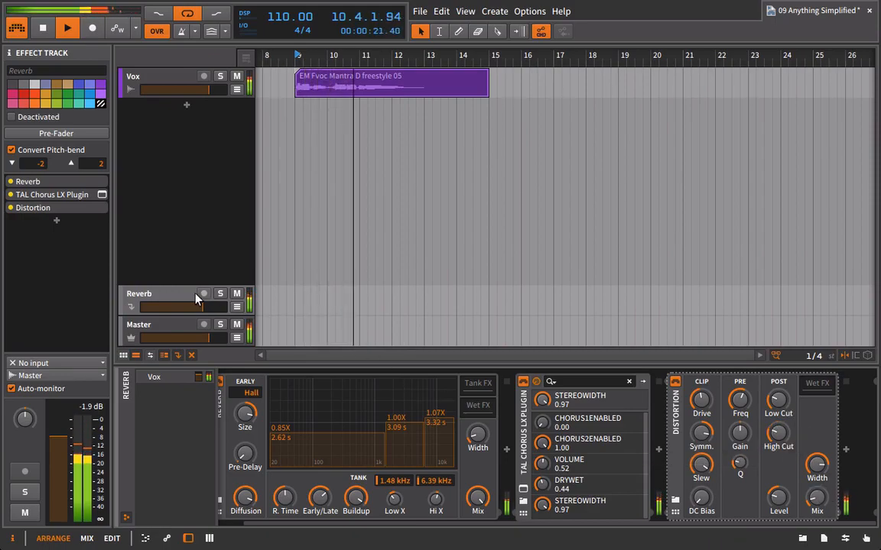
{"action": "left_click", "coordinate": [221, 295]}
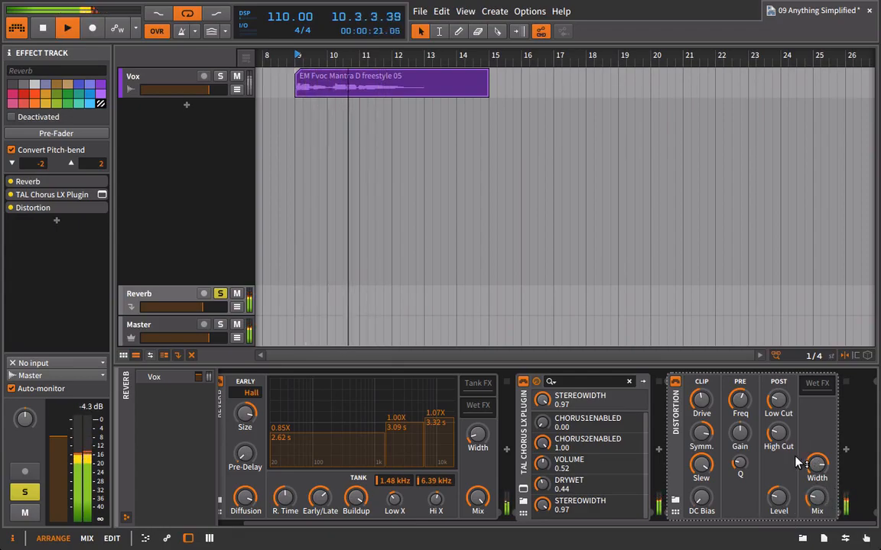
{"action": "left_click_drag", "start_coordinate": [781, 435], "coordinate": [777, 412]}
{"action": "key", "text": "space"}
{"action": "key", "text": "space"}
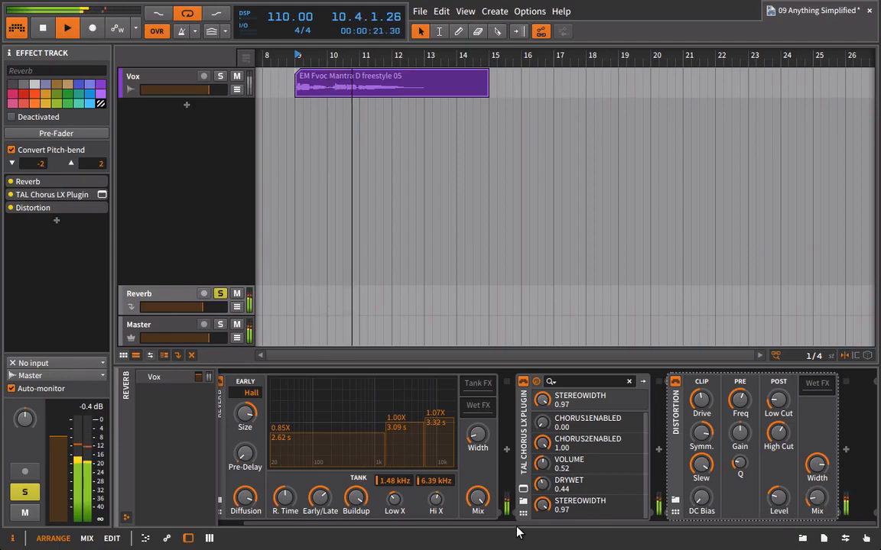
Insert the Bitwig Filter device after the Distortion at the end of the Reverb track's chain
{"action": "left_click", "coordinate": [650, 526]}
{"action": "key", "text": "space"}
{"action": "left_click", "coordinate": [803, 539]}
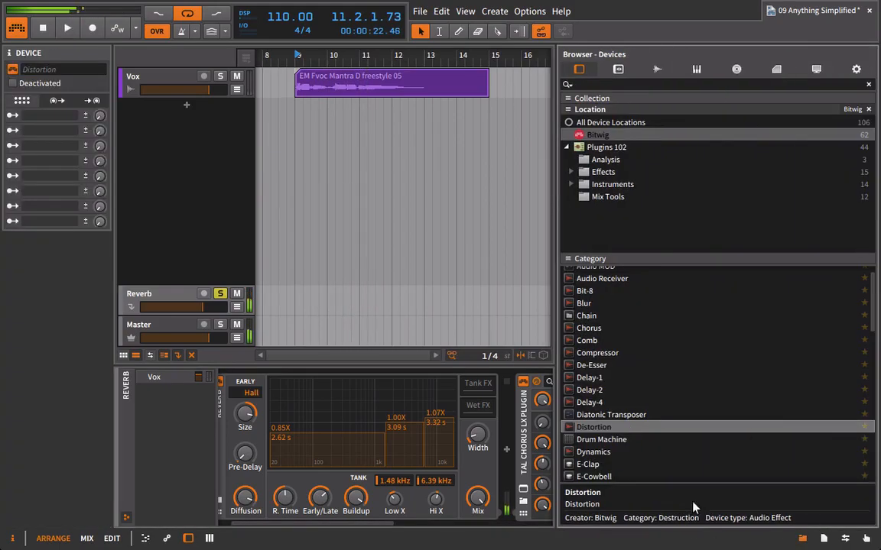
{"action": "scroll", "coordinate": [563, 451], "scroll_direction": "up", "scroll_amount": 1}
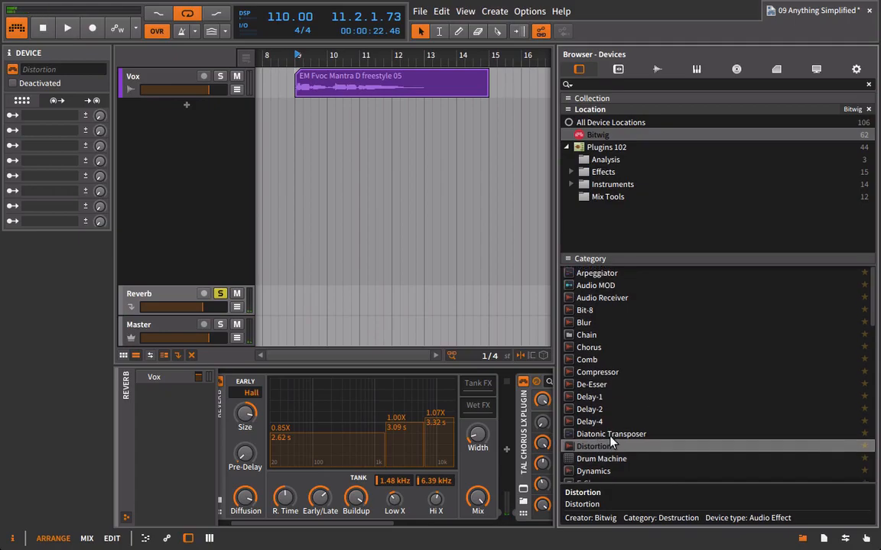
{"action": "scroll", "coordinate": [611, 455], "scroll_direction": "down", "scroll_amount": 10}
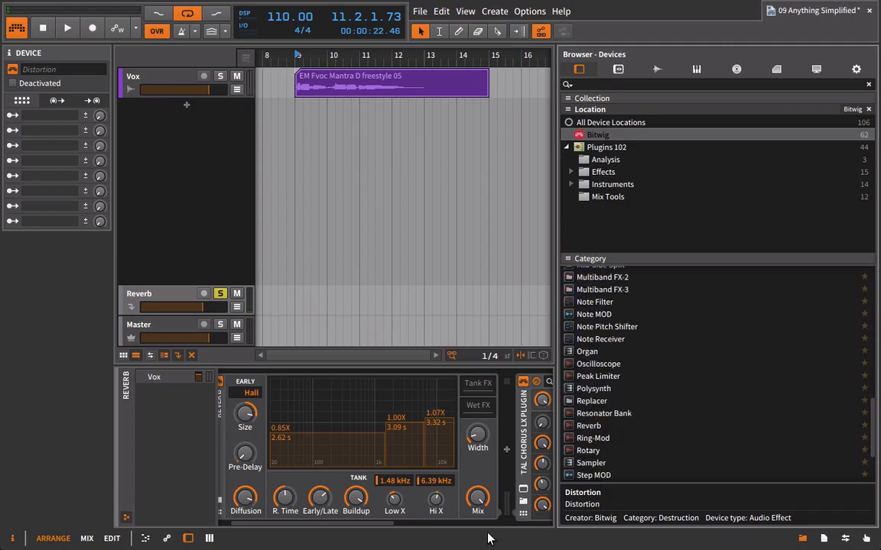
{"action": "scroll", "coordinate": [475, 480], "scroll_direction": "down", "scroll_amount": 5}
{"action": "scroll", "coordinate": [674, 386], "scroll_direction": "up", "scroll_amount": 5}
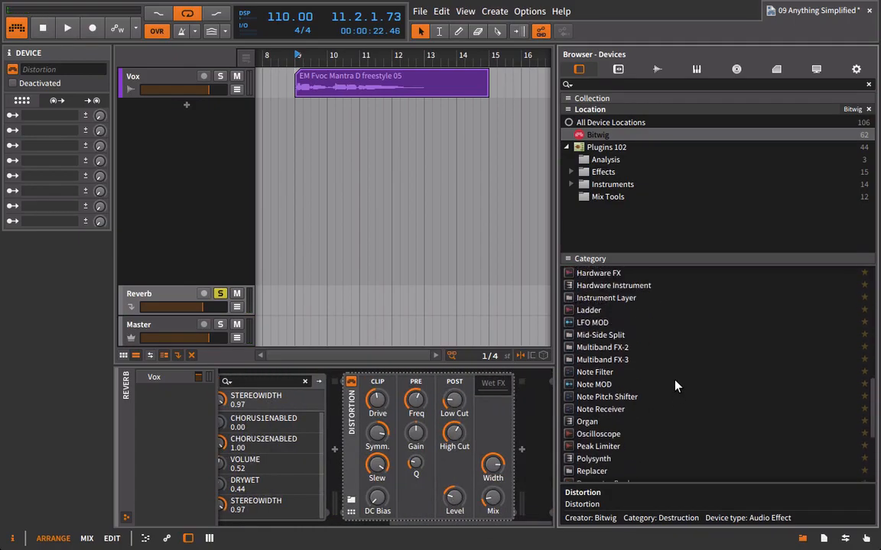
{"action": "scroll", "coordinate": [674, 385], "scroll_direction": "up", "scroll_amount": 5}
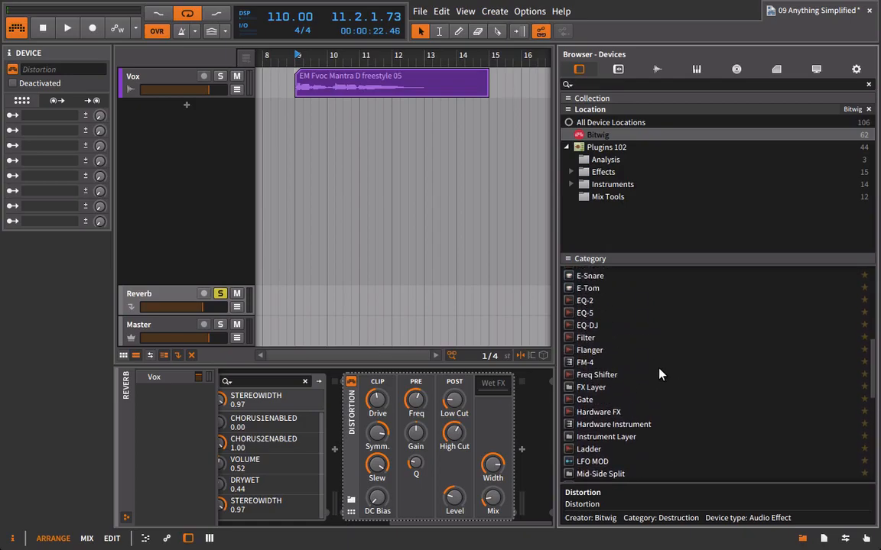
{"action": "left_click_drag", "start_coordinate": [604, 337], "coordinate": [544, 393]}
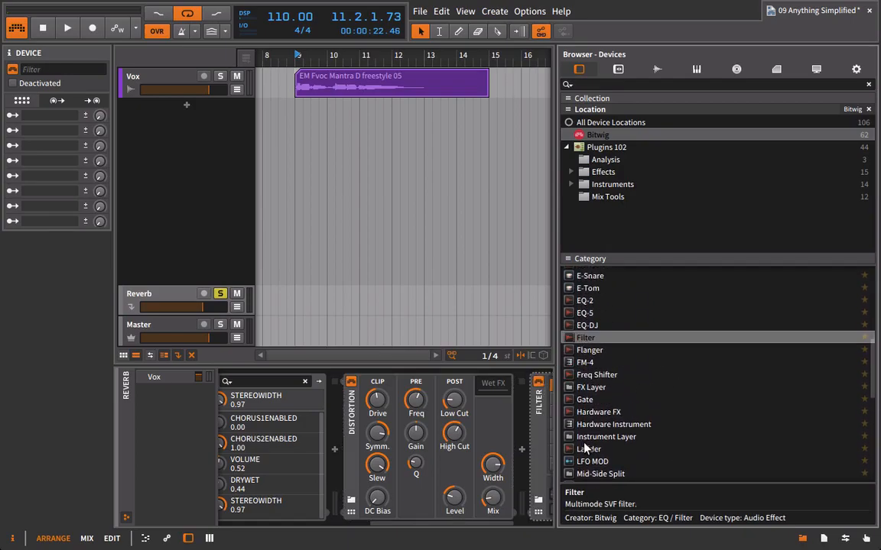
{"action": "left_click", "coordinate": [802, 541]}
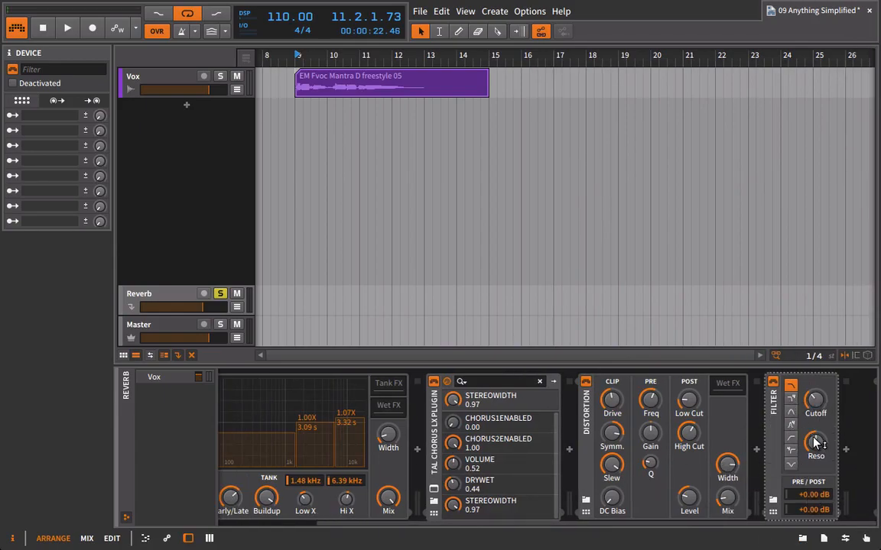
Set the Filter's resonance to minimum, pre gain to -2.00 dB and post gain to -0.50 dB, and adjust the cutoff during playback
{"action": "key", "text": "space"}
{"action": "left_click_drag", "start_coordinate": [817, 444], "coordinate": [816, 498]}
{"action": "left_click_drag", "start_coordinate": [815, 403], "coordinate": [815, 375]}
{"action": "left_click_drag", "start_coordinate": [820, 495], "coordinate": [818, 514]}
{"action": "key", "text": "space"}
{"action": "key", "text": "space"}
{"action": "left_click_drag", "start_coordinate": [816, 409], "coordinate": [816, 421]}
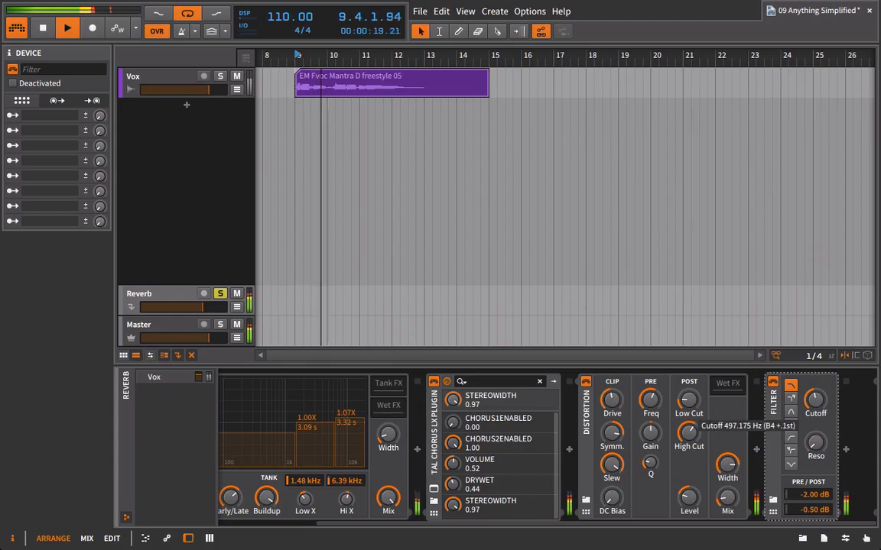
Solo the Vox track alongside Reverb and slightly lower the Reverb track volume during playback
{"action": "left_click", "coordinate": [220, 76]}
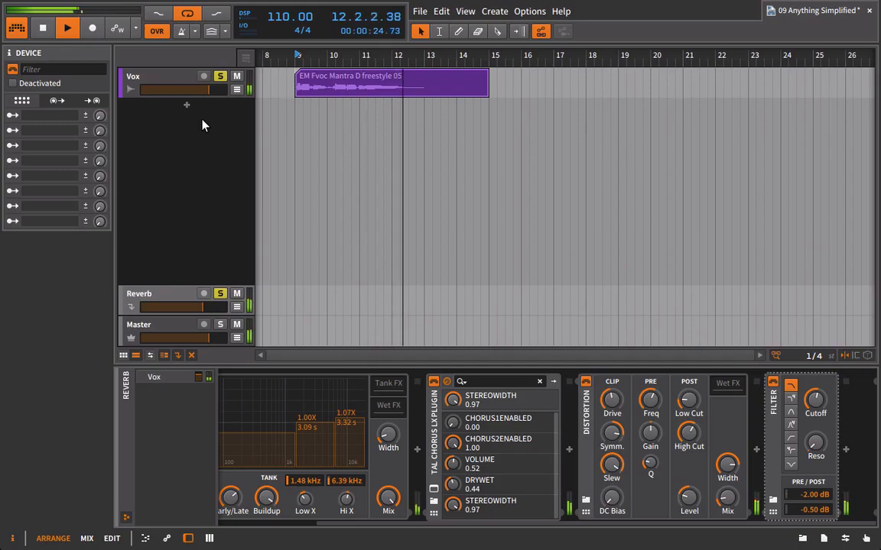
{"action": "key", "text": "space"}
{"action": "key", "text": "space"}
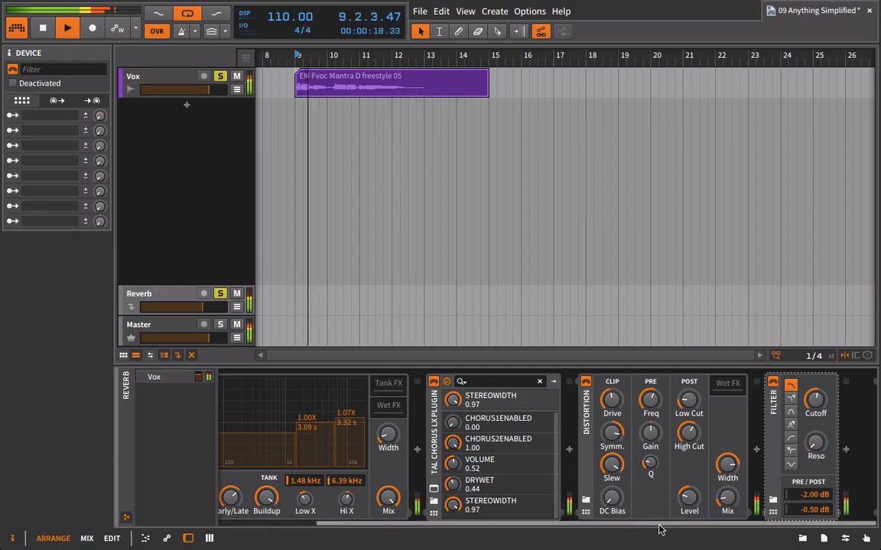
{"action": "left_click_drag", "start_coordinate": [658, 529], "coordinate": [448, 529]}
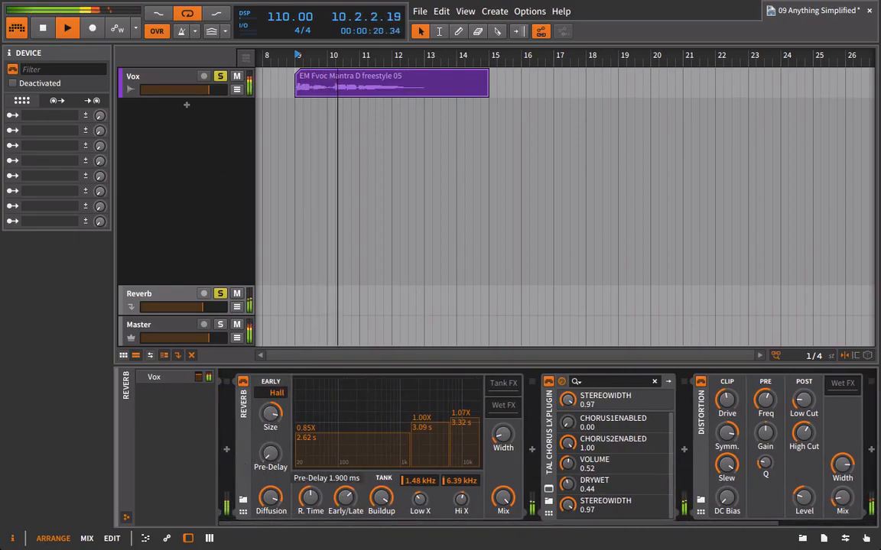
{"action": "left_click_drag", "start_coordinate": [202, 307], "coordinate": [195, 306]}
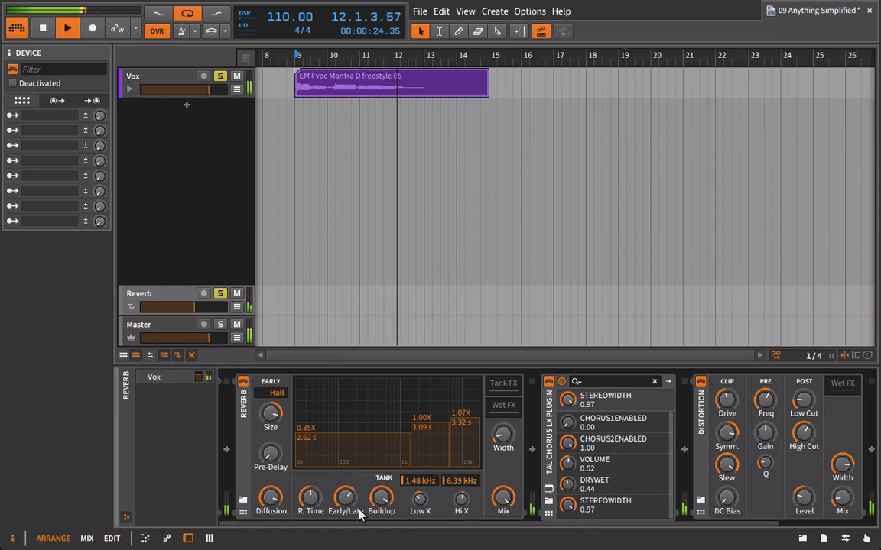
Raise the reverb time to about 4.68 s and lower the Reverb's Early/Late balance during playback
{"action": "left_click_drag", "start_coordinate": [310, 499], "coordinate": [535, 525]}
{"action": "left_click_drag", "start_coordinate": [727, 499], "coordinate": [727, 499]}
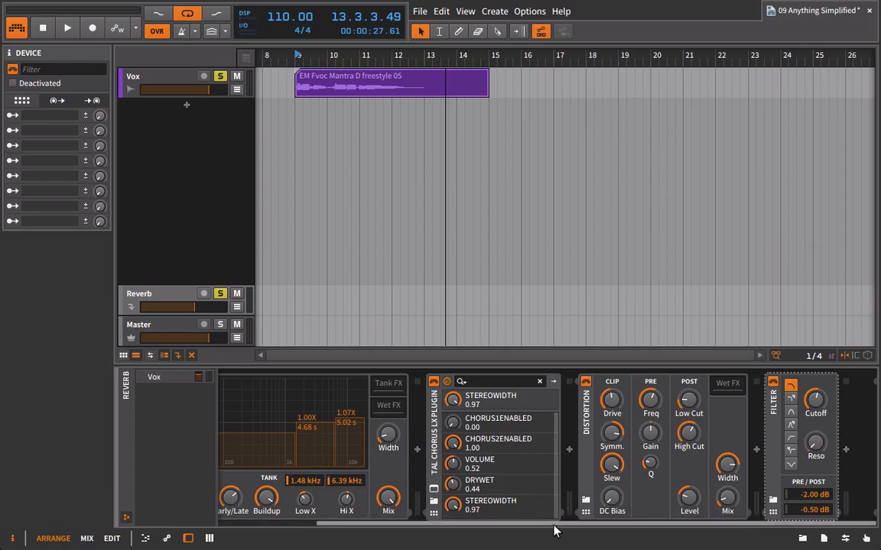
{"action": "left_click_drag", "start_coordinate": [556, 526], "coordinate": [451, 533]}
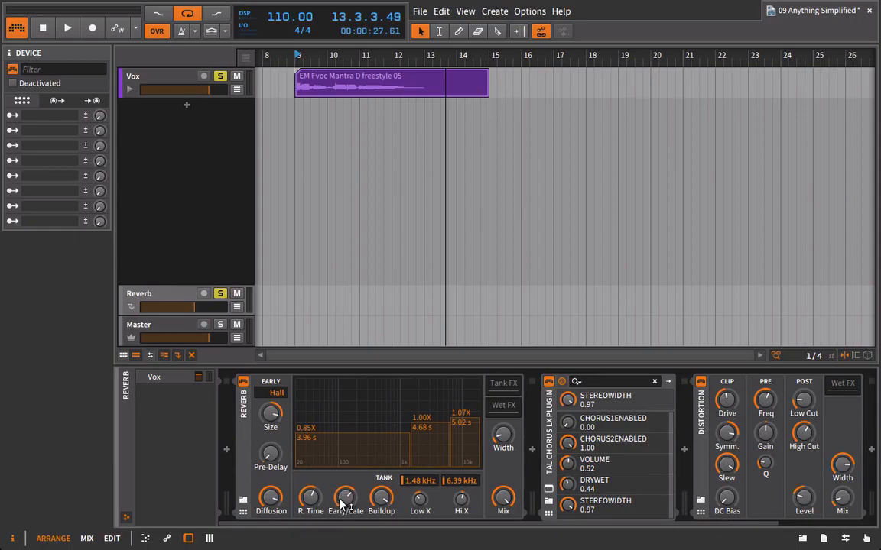
{"action": "key", "text": "space"}
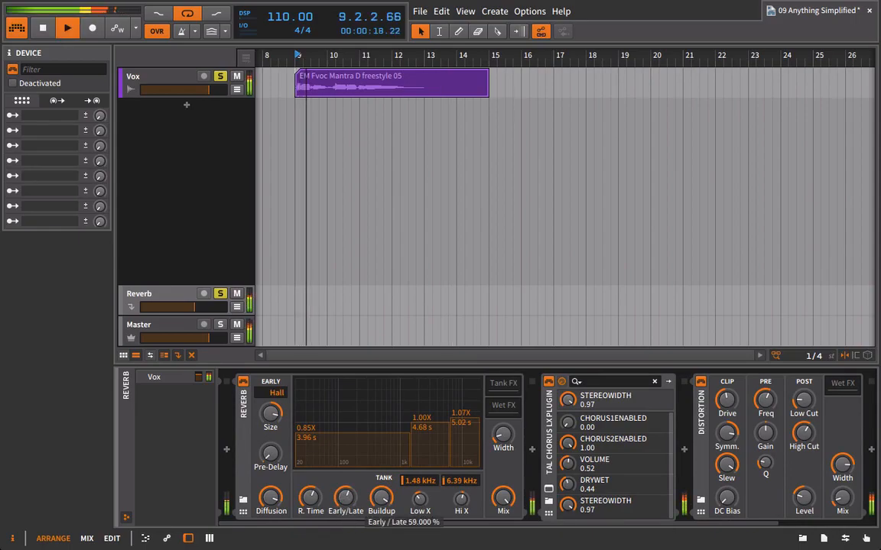
{"action": "left_click_drag", "start_coordinate": [346, 498], "coordinate": [345, 494]}
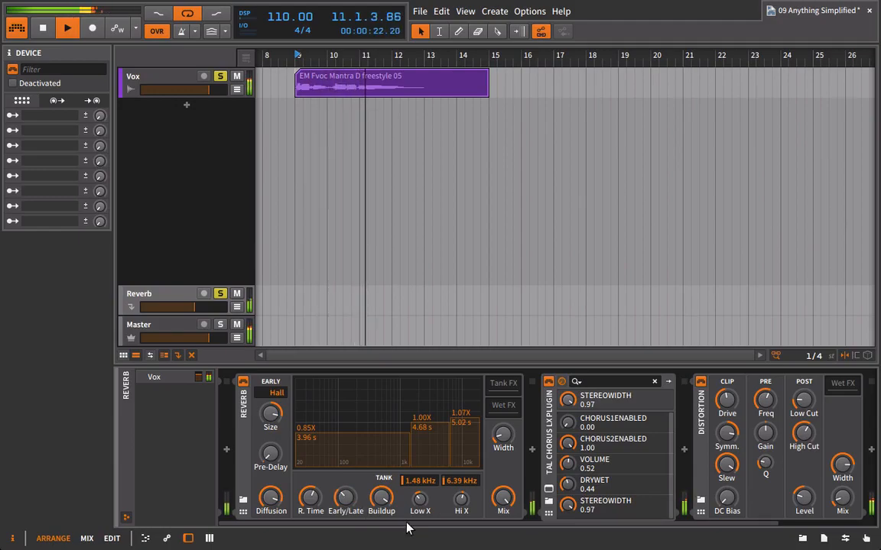
Set the Distortion's Mix to about 10.5 % during playback
{"action": "left_click_drag", "start_coordinate": [650, 524], "coordinate": [764, 524]}
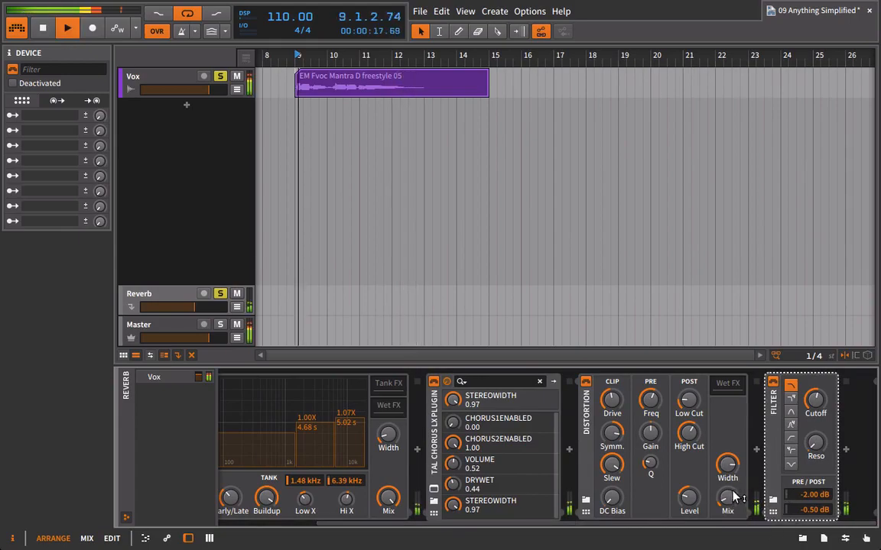
{"action": "left_click_drag", "start_coordinate": [727, 509], "coordinate": [727, 506]}
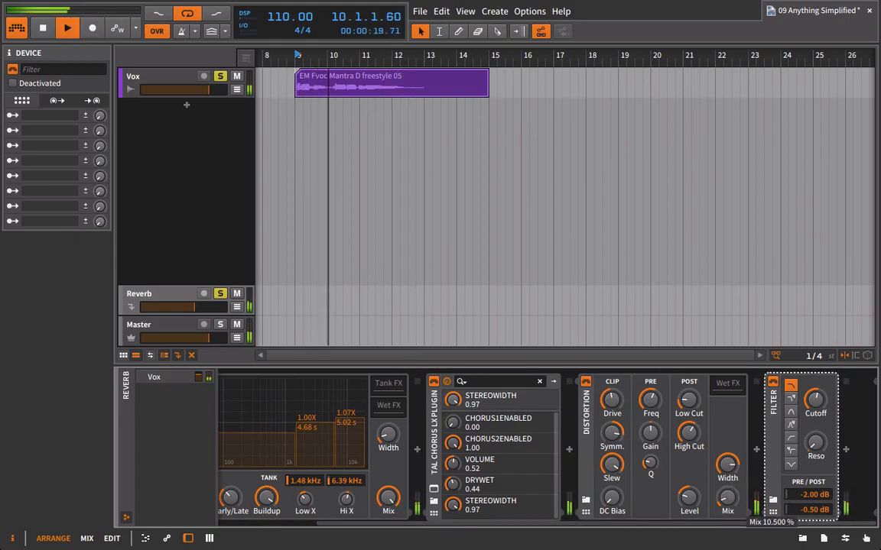
Enable Chorus I in the TAL-Chorus-LX on the Reverb track and raise its dry/wet to about 0.47 during playback
{"action": "left_click", "coordinate": [434, 488]}
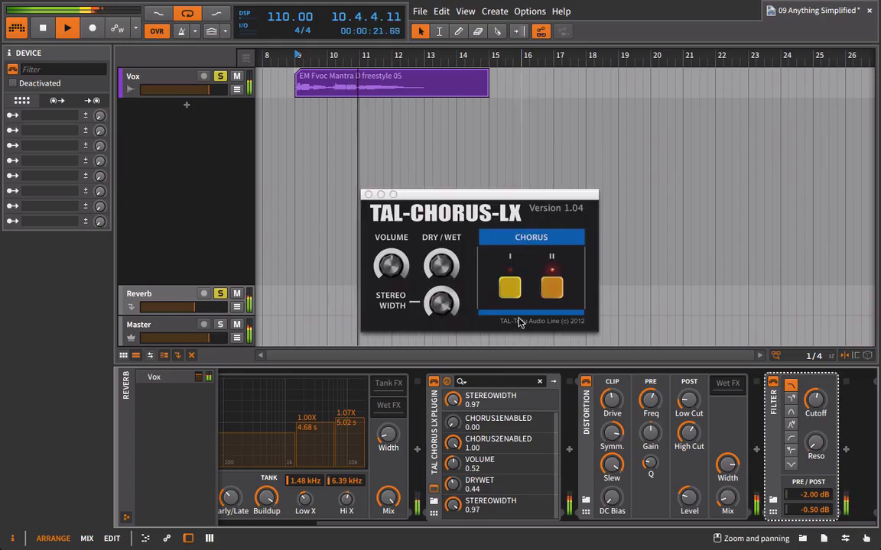
{"action": "left_click", "coordinate": [506, 287]}
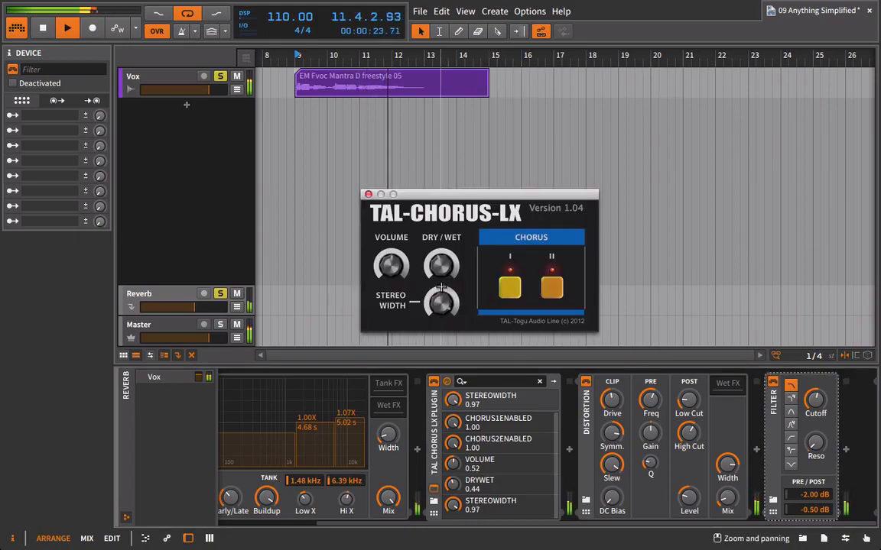
{"action": "left_click_drag", "start_coordinate": [441, 267], "coordinate": [441, 263]}
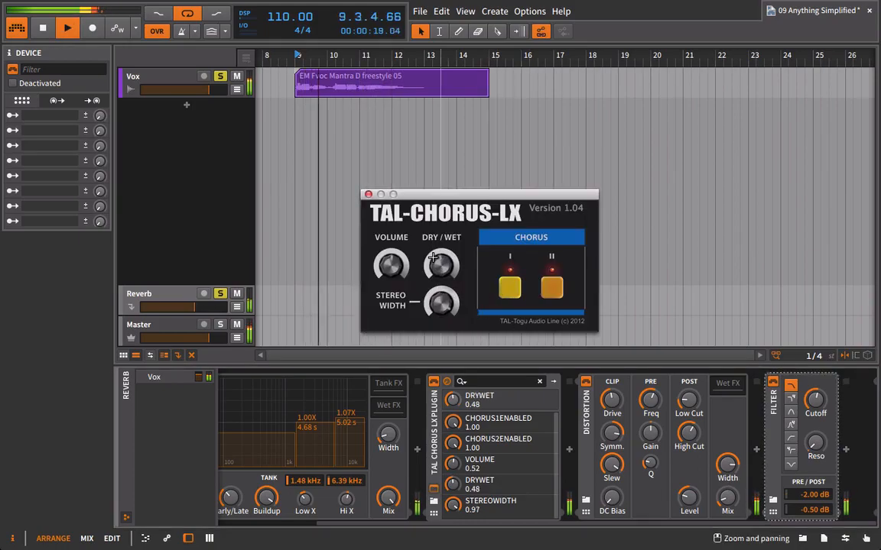
{"action": "left_click", "coordinate": [368, 194]}
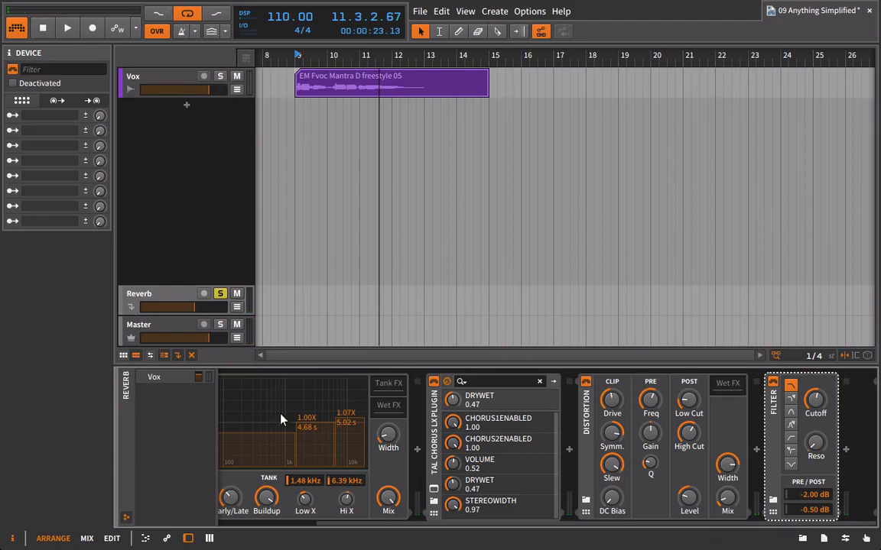
Raise the reverb time to about 15.1 s and increase the Early/Late balance while playing the Reverb track
{"action": "key", "text": "space"}
{"action": "left_click_drag", "start_coordinate": [493, 530], "coordinate": [387, 526]}
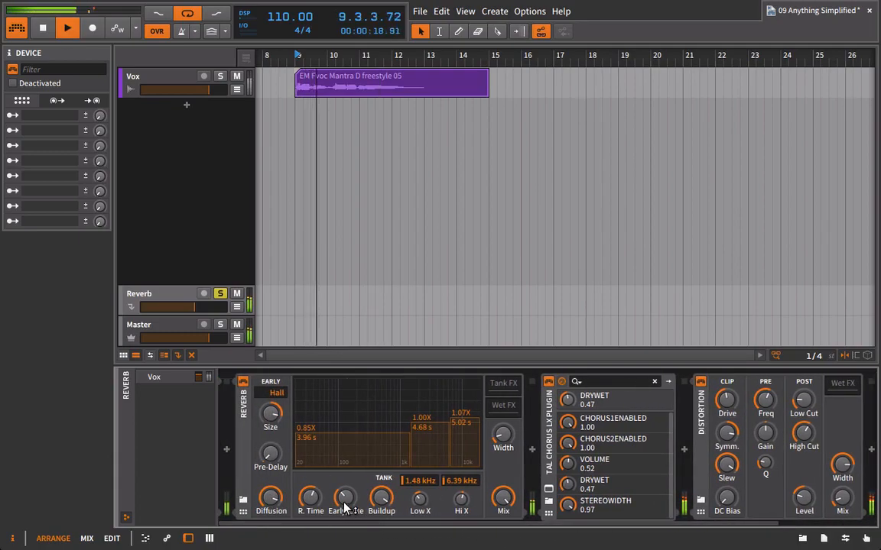
{"action": "left_click_drag", "start_coordinate": [346, 498], "coordinate": [310, 470]}
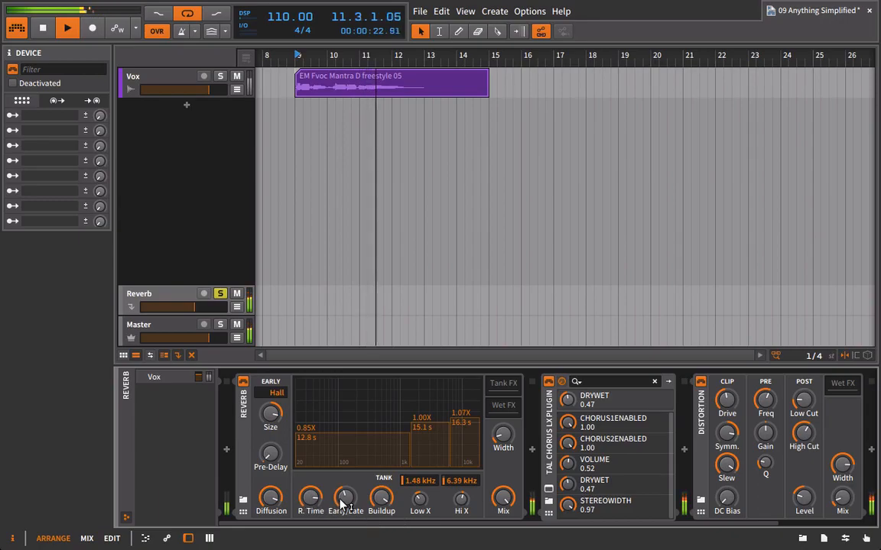
{"action": "mouse_move", "coordinate": [344, 500]}
{"action": "left_mouse_down"}
{"action": "mouse_move", "coordinate": [345, 485]}
{"action": "mouse_move", "coordinate": [344, 512]}
{"action": "left_mouse_up"}
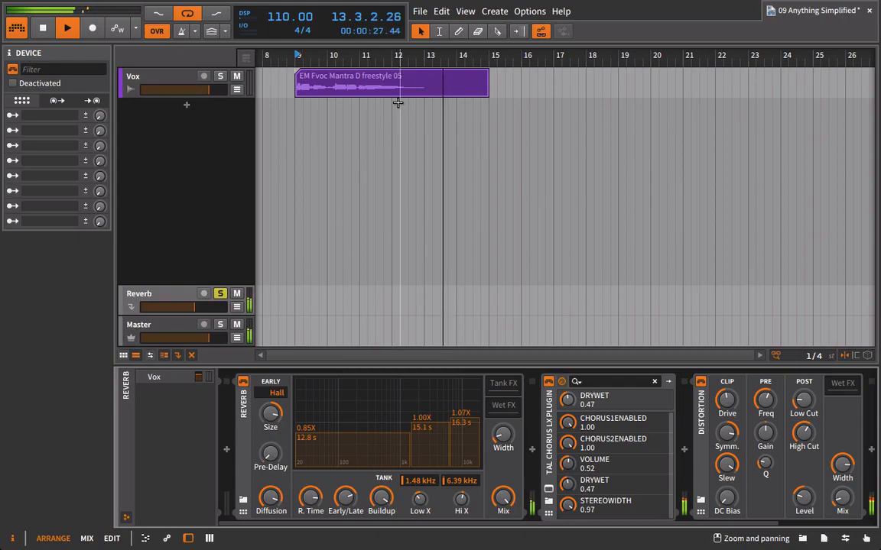
{"action": "key", "text": "space"}
{"action": "left_click", "coordinate": [440, 32]}
{"action": "double_click", "coordinate": [297, 300]}
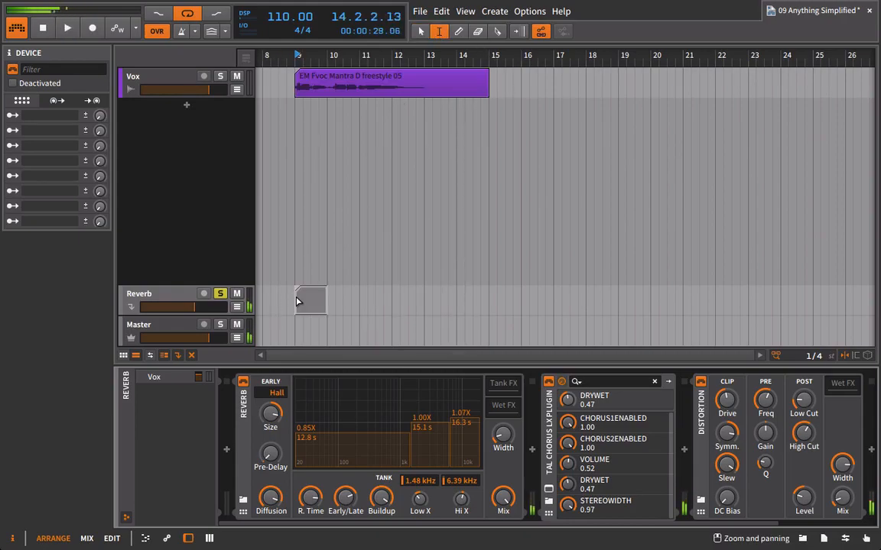
{"action": "left_click", "coordinate": [326, 300]}
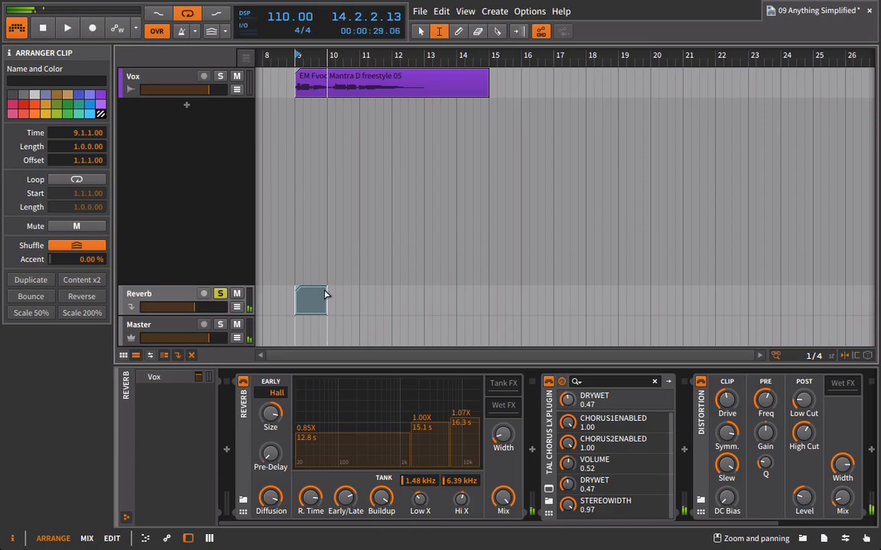
{"action": "left_click", "coordinate": [356, 302]}
{"action": "left_click", "coordinate": [304, 295]}
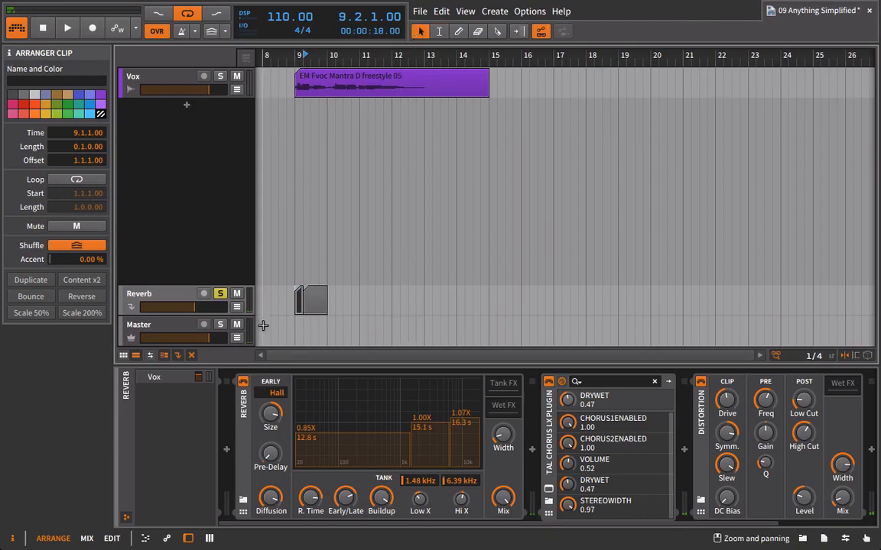
{"action": "key", "text": "Delete"}
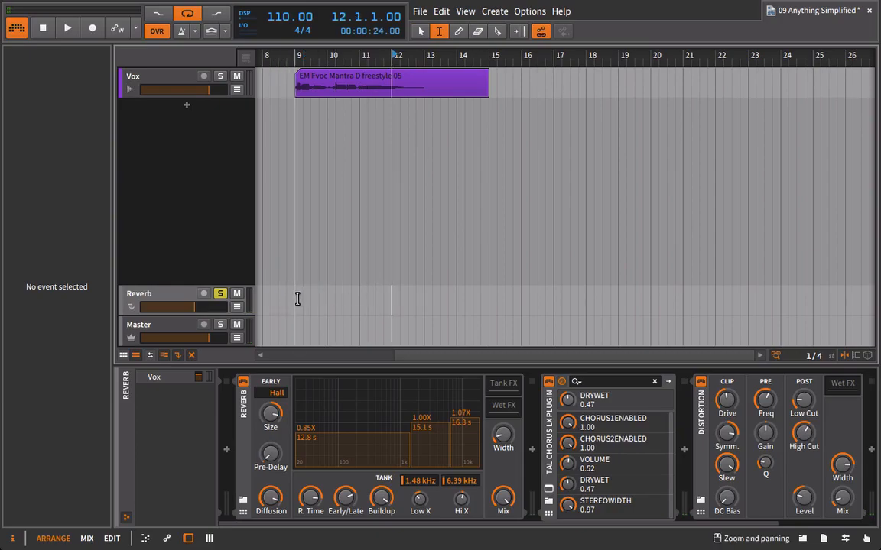
Bounce the Reverb track's time range from bar 9 to bar 23 to a new audio track with Pre-Fader as the source
{"action": "left_click_drag", "start_coordinate": [298, 298], "coordinate": [707, 307]}
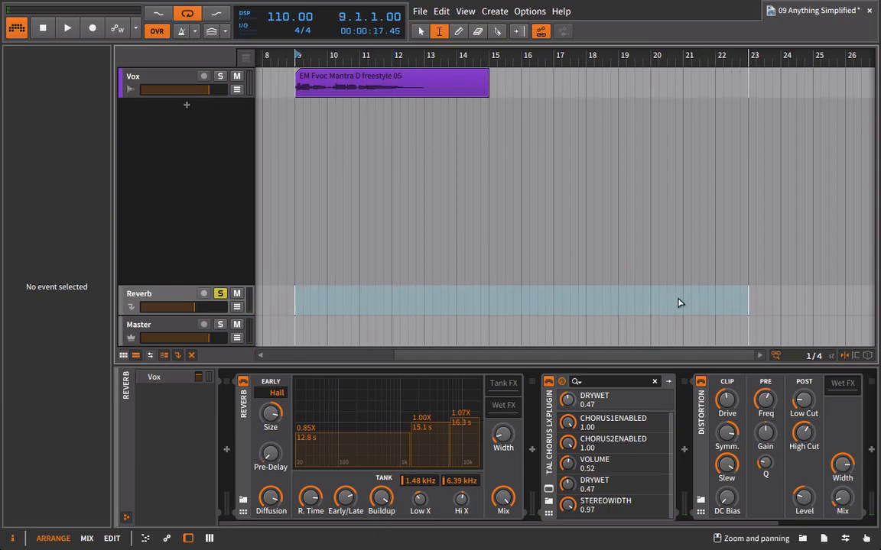
{"action": "right_click", "coordinate": [677, 303]}
{"action": "left_click", "coordinate": [720, 354]}
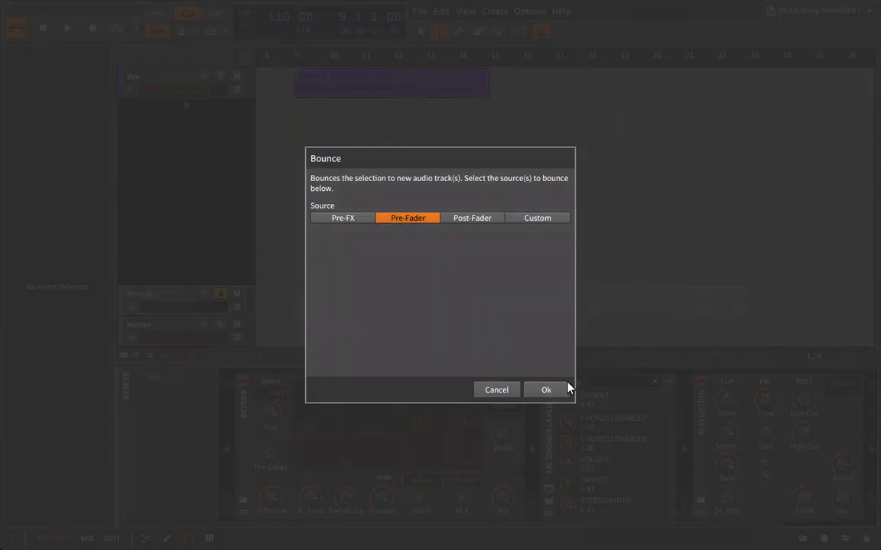
{"action": "left_click", "coordinate": [549, 391]}
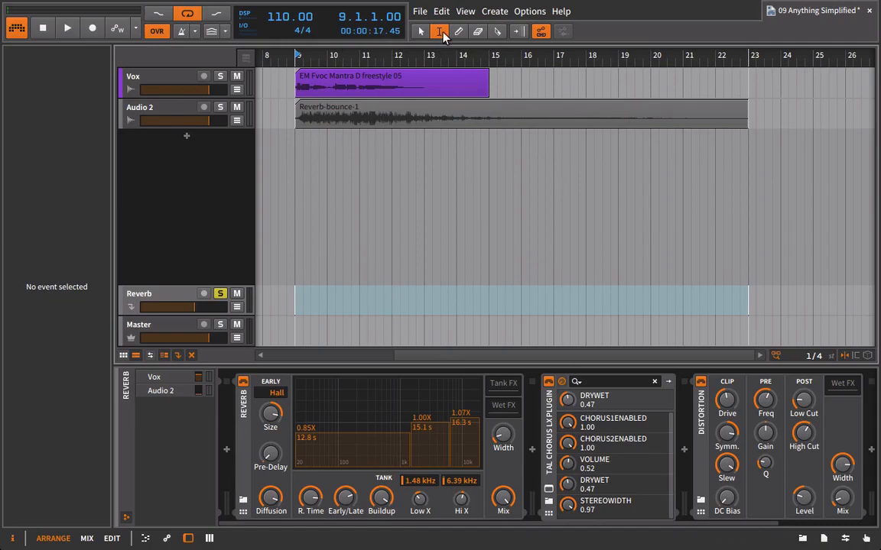
Split the bounced reverb clip at bar 10 and at 19.4.1, and delete the last piece
{"action": "left_click", "coordinate": [501, 32]}
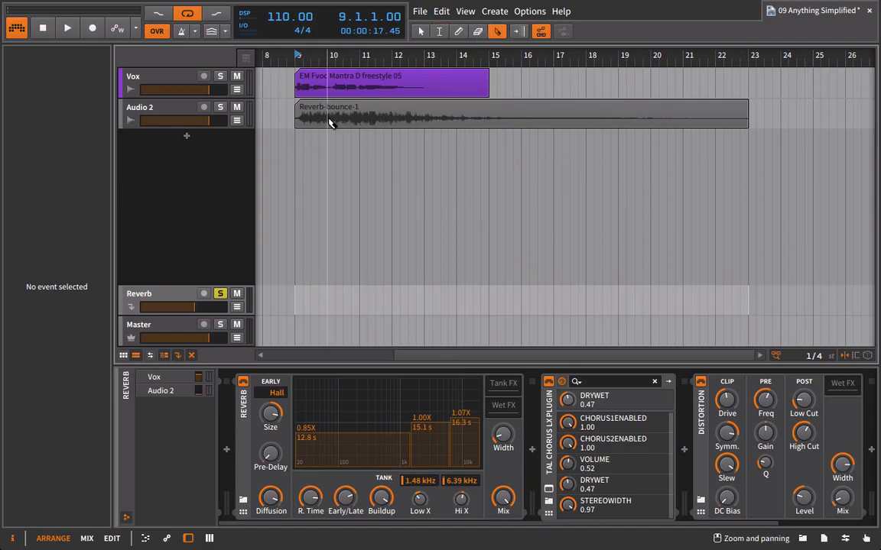
{"action": "left_click", "coordinate": [328, 122]}
{"action": "left_click", "coordinate": [645, 121]}
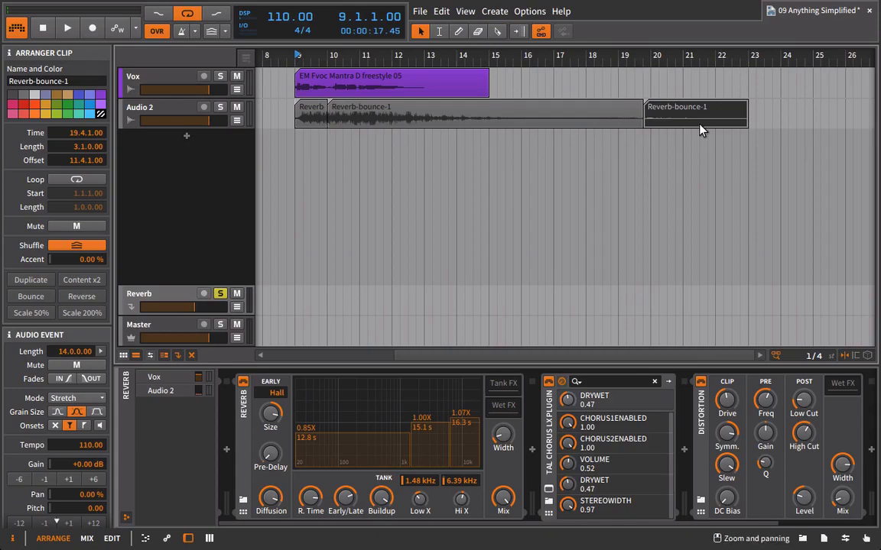
{"action": "key", "text": "Delete"}
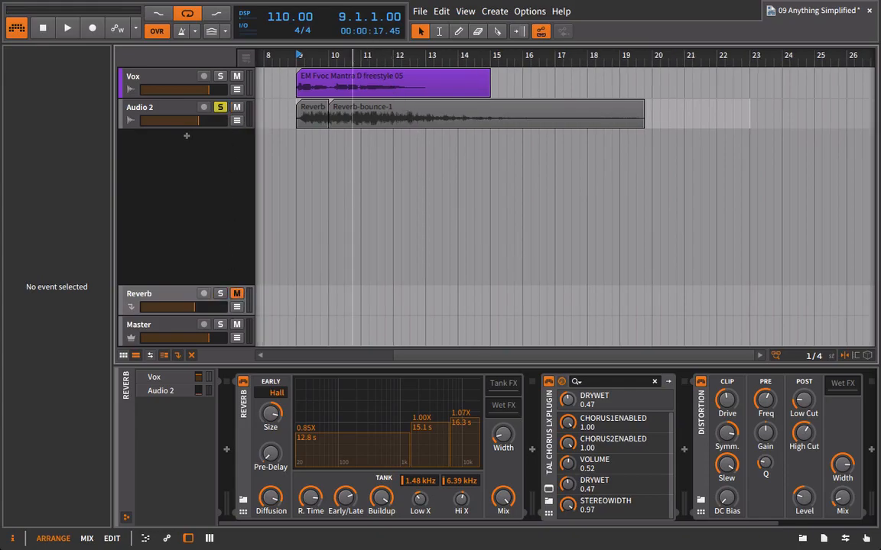
Shorten the longer bounced clip to a length of 4.2.0.00 and move it to start at bar 15
{"action": "key", "text": "space"}
{"action": "left_click", "coordinate": [640, 103]}
{"action": "left_click_drag", "start_coordinate": [641, 104], "coordinate": [473, 107]}
{"action": "left_click_drag", "start_coordinate": [379, 122], "coordinate": [541, 121]}
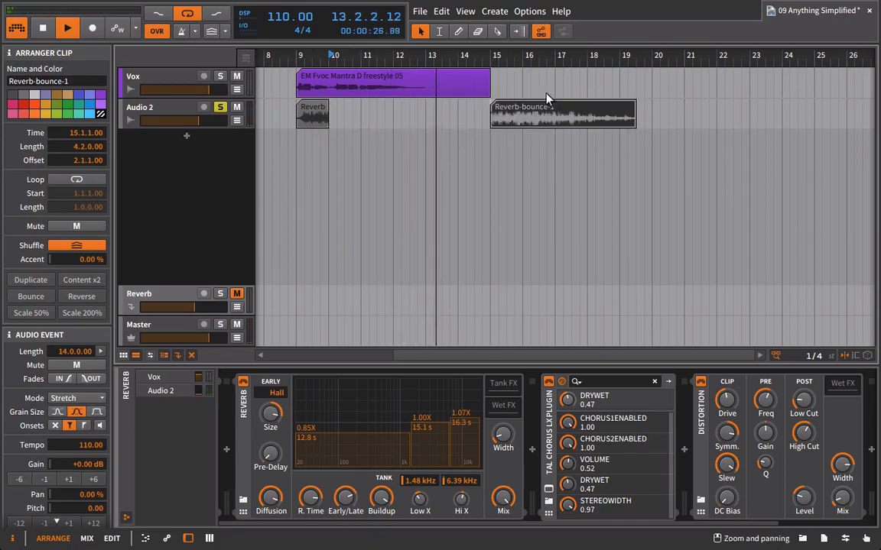
Play from bar 15, set the moved clip's gain to -6.00 dB and consolidate the clip
{"action": "double_click", "coordinate": [489, 57]}
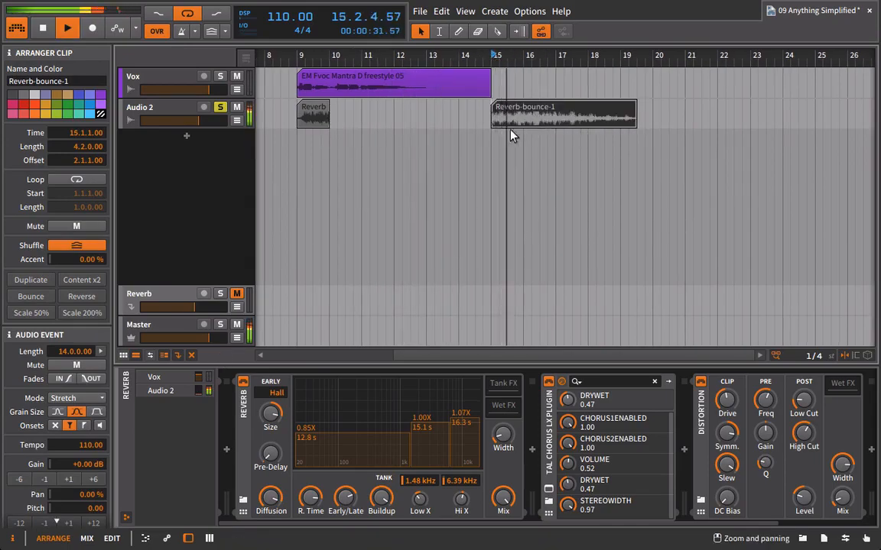
{"action": "left_click", "coordinate": [23, 480]}
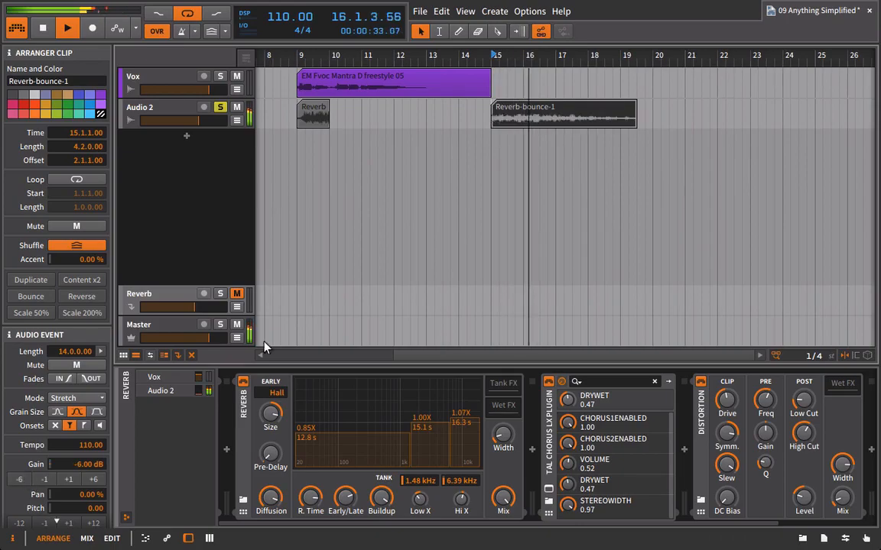
{"action": "right_click", "coordinate": [574, 114]}
{"action": "left_click", "coordinate": [647, 187]}
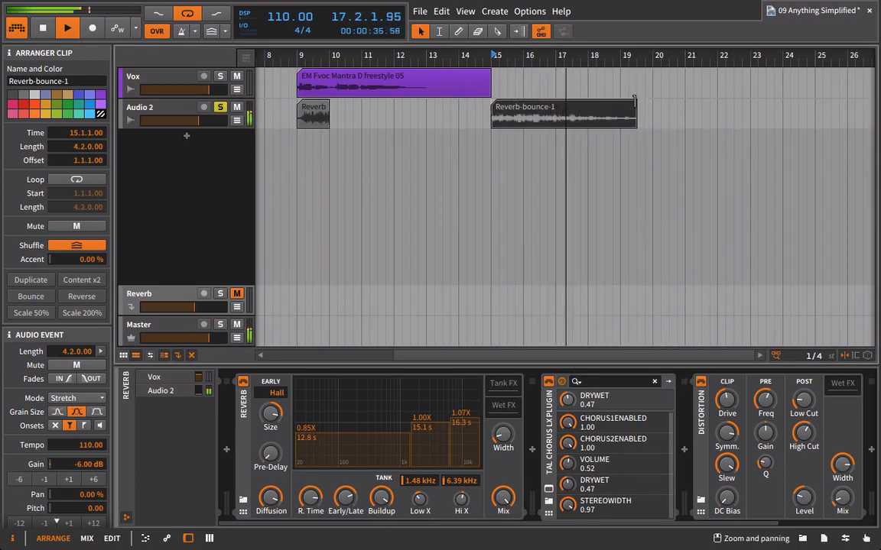
Extend the consolidated clip to 11 bars and stretch its audio event to fill the full clip length
{"action": "left_click_drag", "start_coordinate": [629, 97], "coordinate": [853, 98]}
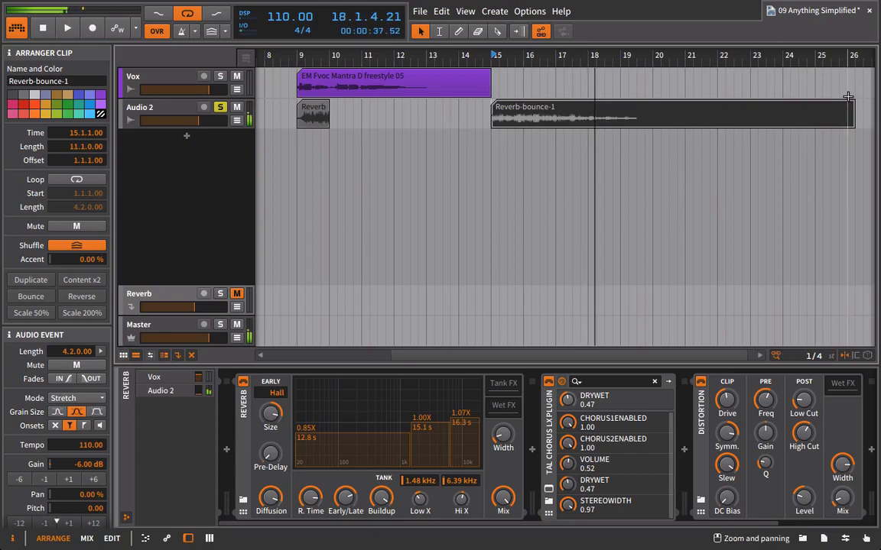
{"action": "double_click", "coordinate": [825, 114]}
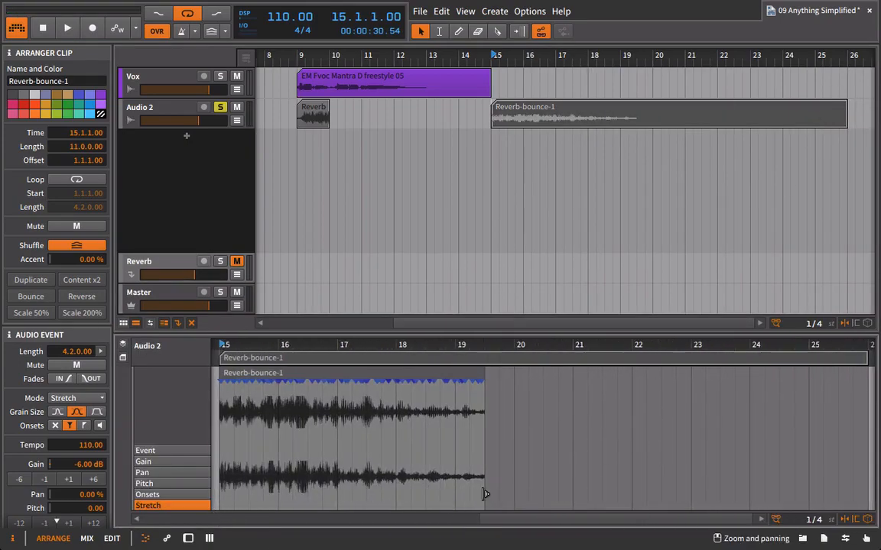
{"action": "left_click_drag", "start_coordinate": [484, 493], "coordinate": [866, 489]}
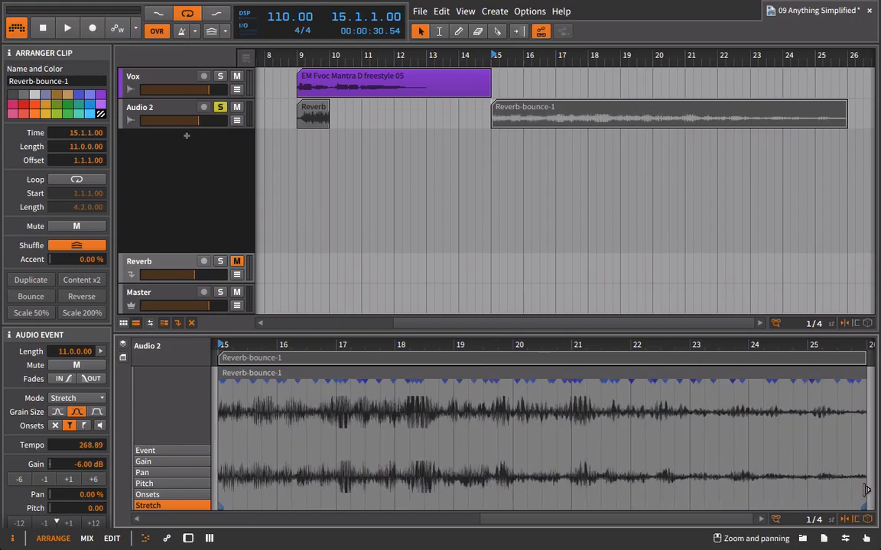
Try the stretched clip's pitch at 12 semitones up during playback, then lower it semitone by semitone to -12.00
{"action": "key", "text": "space"}
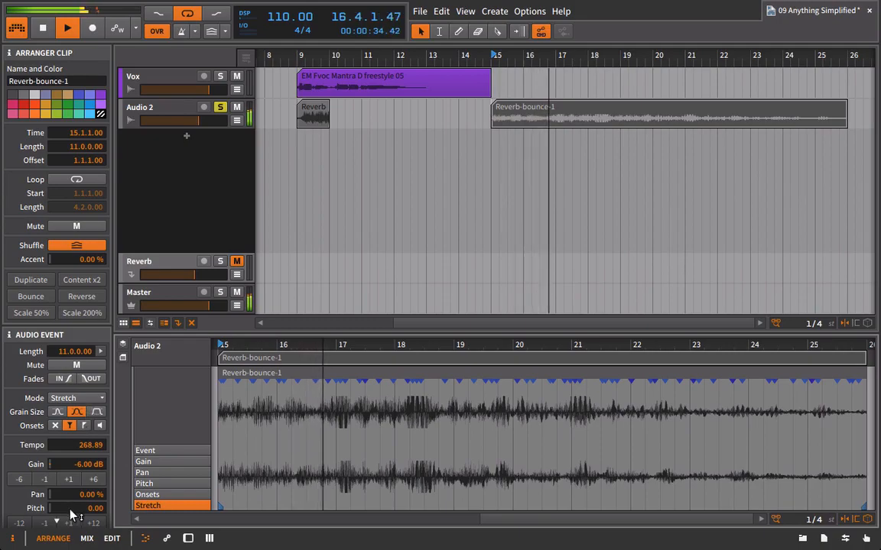
{"action": "left_click", "coordinate": [91, 524]}
{"action": "left_click", "coordinate": [46, 526]}
{"action": "left_click", "coordinate": [47, 526]}
{"action": "left_click", "coordinate": [47, 526]}
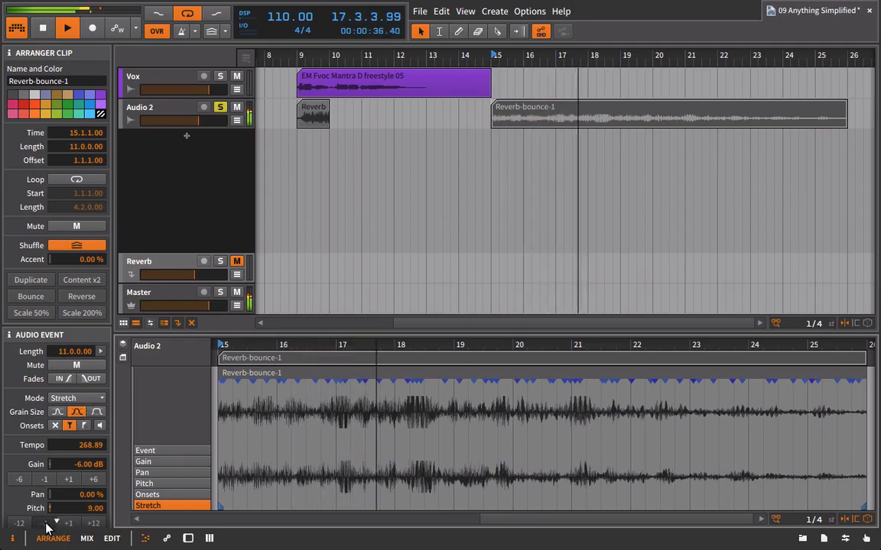
{"action": "double_click", "coordinate": [47, 526]}
{"action": "left_click", "coordinate": [46, 526]}
{"action": "left_click", "coordinate": [46, 526]}
{"action": "left_click", "coordinate": [46, 526]}
{"action": "double_click", "coordinate": [47, 526]}
{"action": "left_click", "coordinate": [46, 526]}
{"action": "left_click", "coordinate": [47, 526]}
{"action": "left_click", "coordinate": [47, 526]}
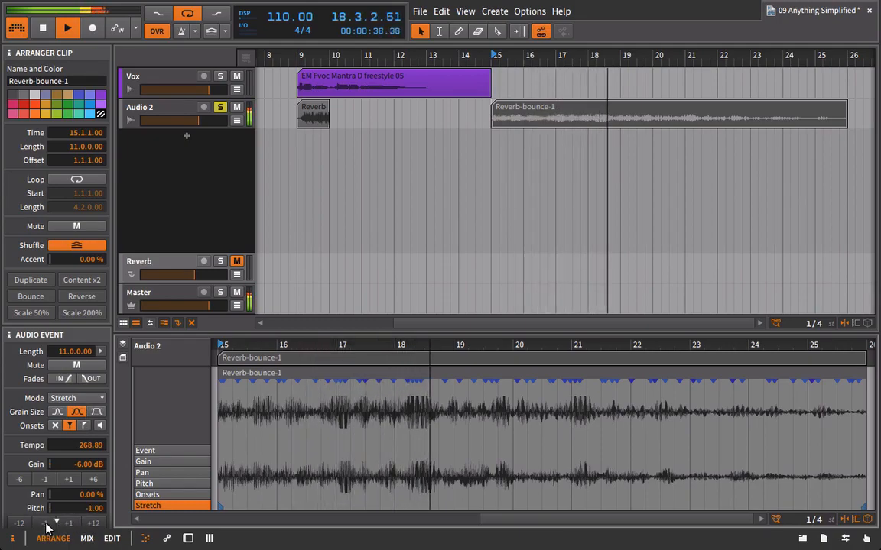
{"action": "double_click", "coordinate": [46, 525]}
{"action": "left_click", "coordinate": [47, 525]}
{"action": "double_click", "coordinate": [47, 526]}
{"action": "left_click", "coordinate": [47, 526]}
{"action": "double_click", "coordinate": [47, 526]}
{"action": "left_click", "coordinate": [46, 526]}
{"action": "double_click", "coordinate": [47, 526]}
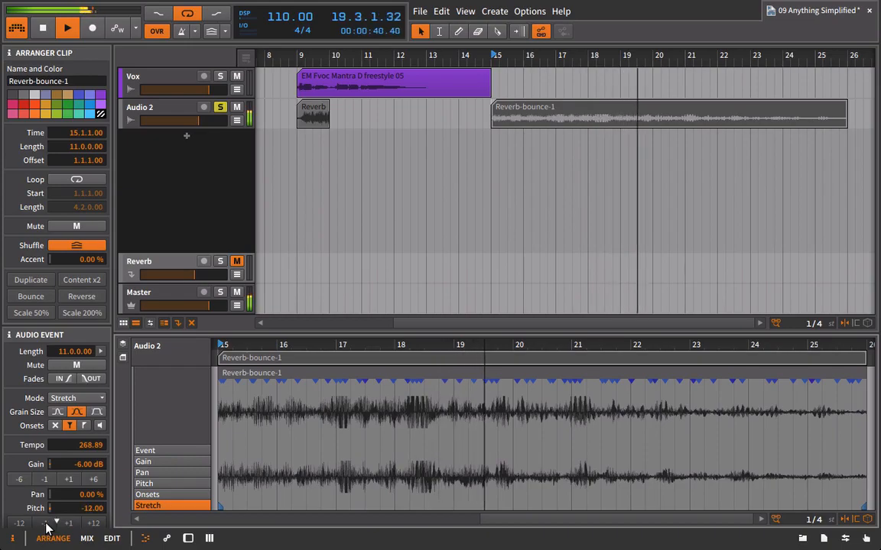
Unsolo Audio 2, unmute the Reverb track and raise Audio 2's Reverb send to about -22.3 dB during playback
{"action": "left_click_drag", "start_coordinate": [443, 343], "coordinate": [442, 321]}
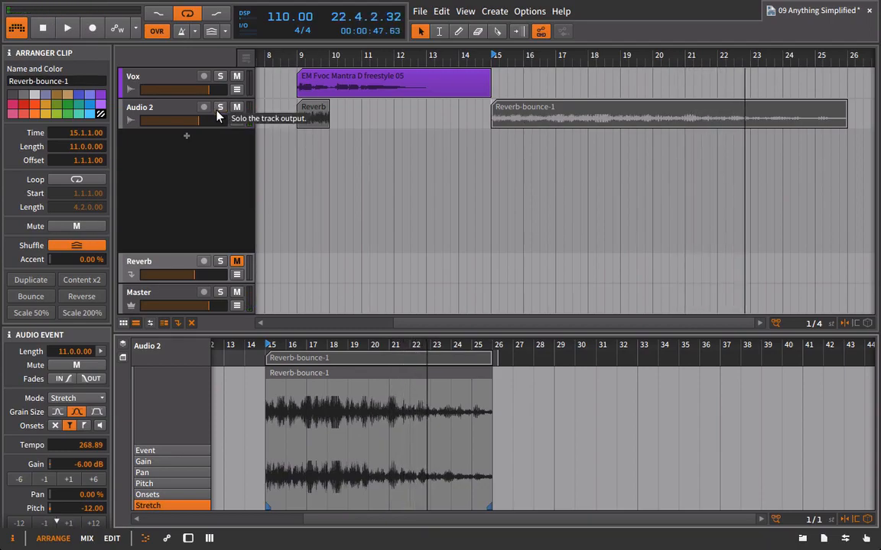
{"action": "left_click", "coordinate": [187, 272]}
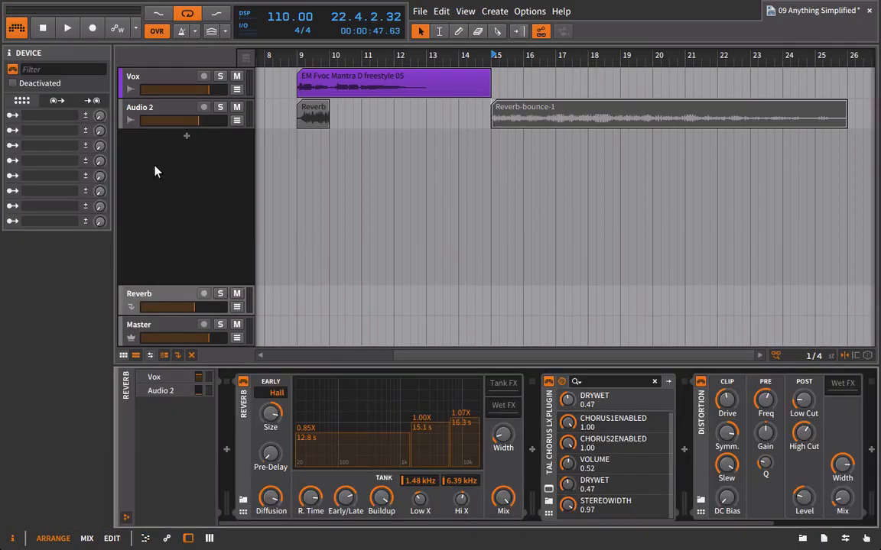
{"action": "left_click", "coordinate": [145, 111]}
{"action": "key", "text": "space"}
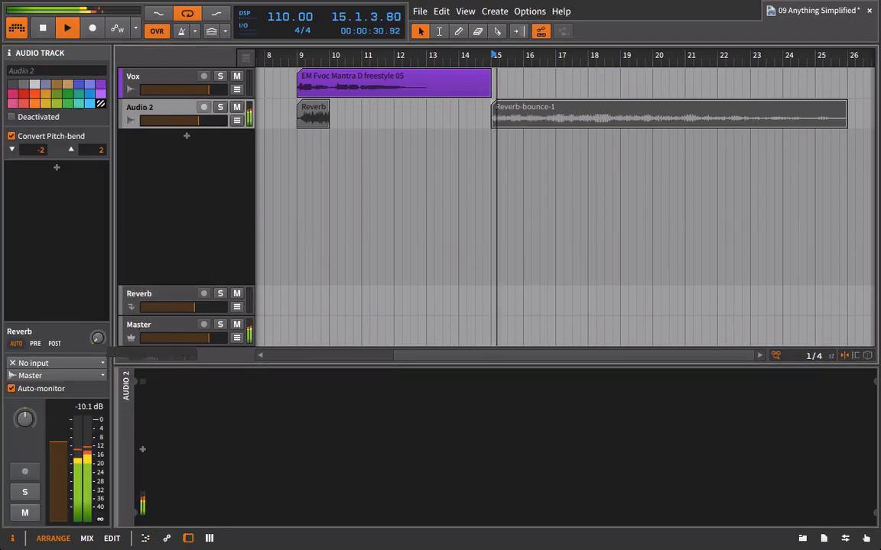
{"action": "left_click_drag", "start_coordinate": [97, 338], "coordinate": [98, 307]}
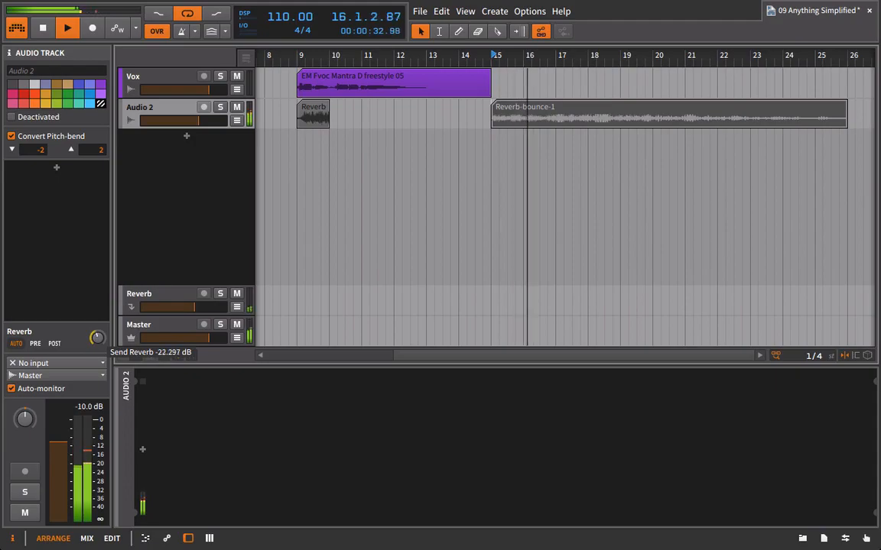
Lower the reverb time to about 7.08 s and delete the Distortion device from the Reverb track
{"action": "left_click", "coordinate": [141, 302]}
{"action": "left_click_drag", "start_coordinate": [312, 500], "coordinate": [312, 520]}
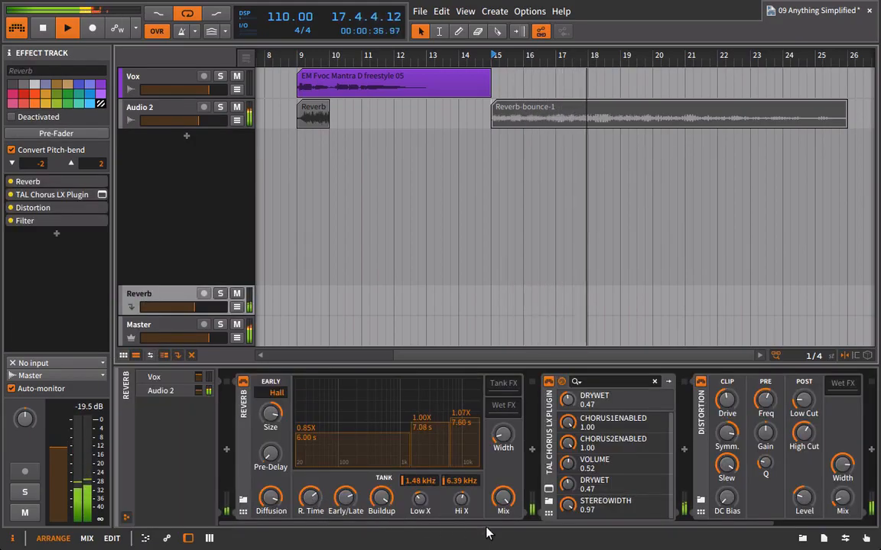
{"action": "left_click_drag", "start_coordinate": [505, 524], "coordinate": [644, 521]}
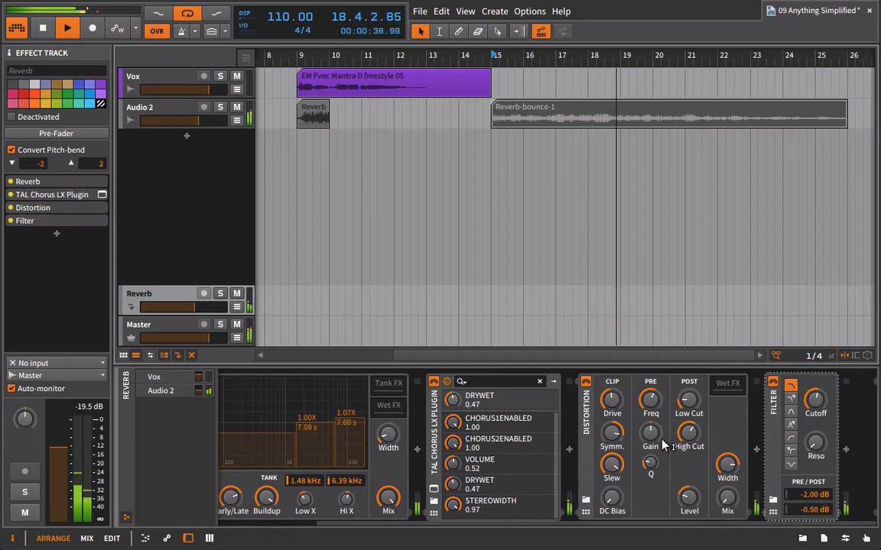
{"action": "left_click", "coordinate": [600, 433]}
{"action": "key", "text": "Delete"}
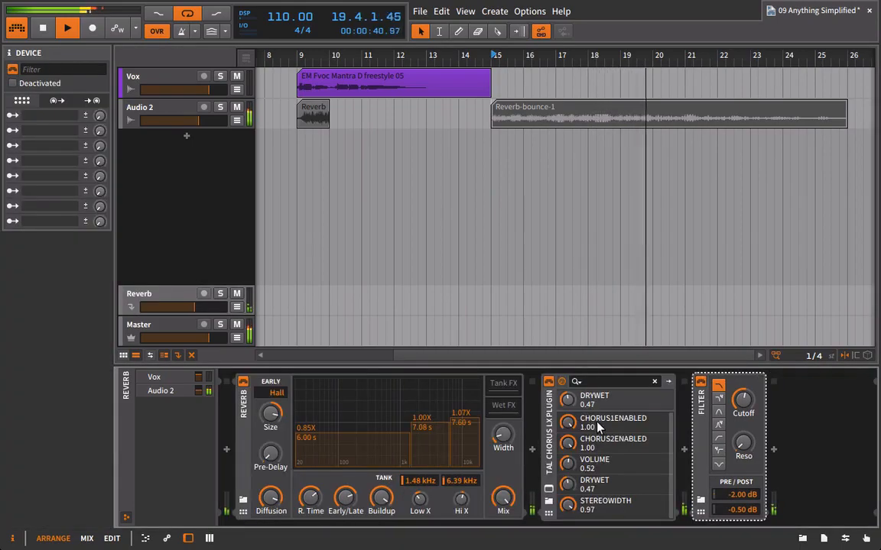
Reset the Reverb track's volume to its default, raise the reverb time to about 8.32 s and adjust Audio 2's Reverb send
{"action": "left_click_drag", "start_coordinate": [194, 307], "coordinate": [201, 307]}
{"action": "double_click", "coordinate": [209, 307]}
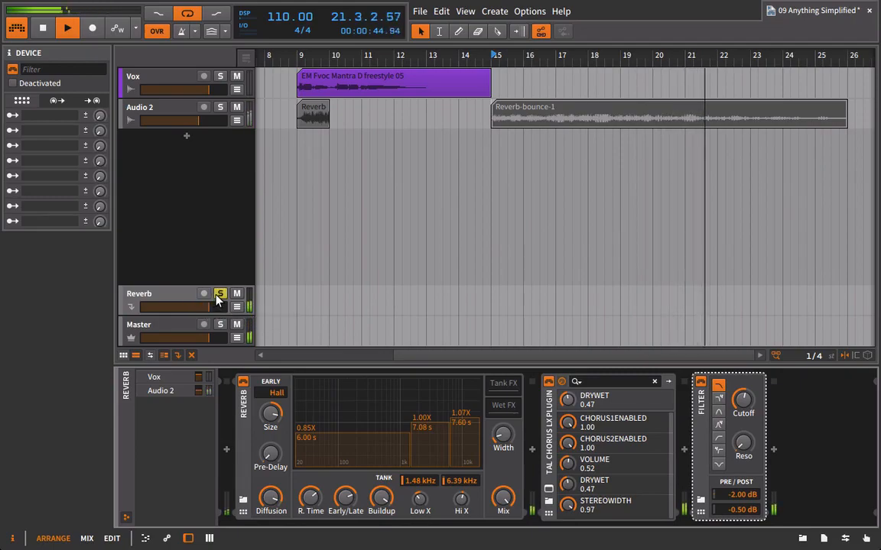
{"action": "left_click_drag", "start_coordinate": [345, 500], "coordinate": [310, 490]}
{"action": "key", "text": "space"}
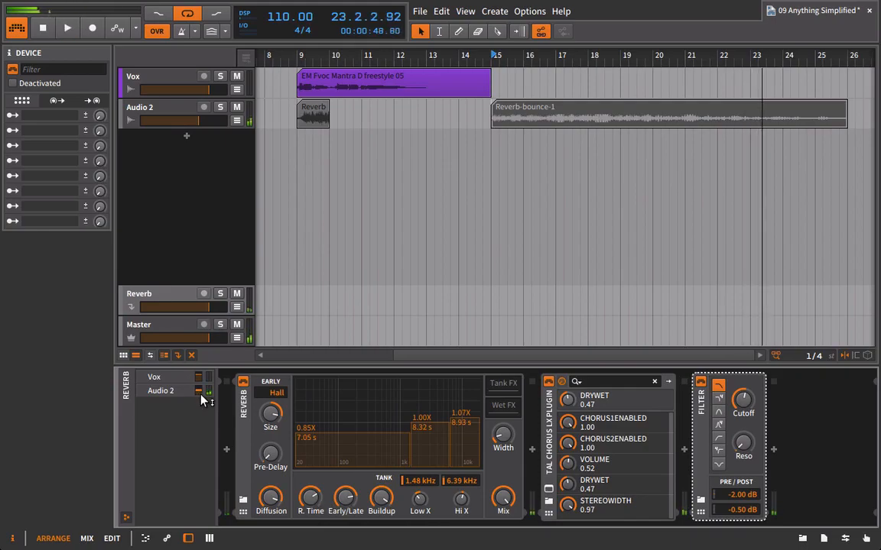
{"action": "key", "text": "space"}
{"action": "mouse_move", "coordinate": [199, 392]}
{"action": "left_mouse_down"}
{"action": "mouse_move", "coordinate": [199, 384]}
{"action": "mouse_move", "coordinate": [199, 400]}
{"action": "mouse_move", "coordinate": [205, 395]}
{"action": "left_mouse_up"}
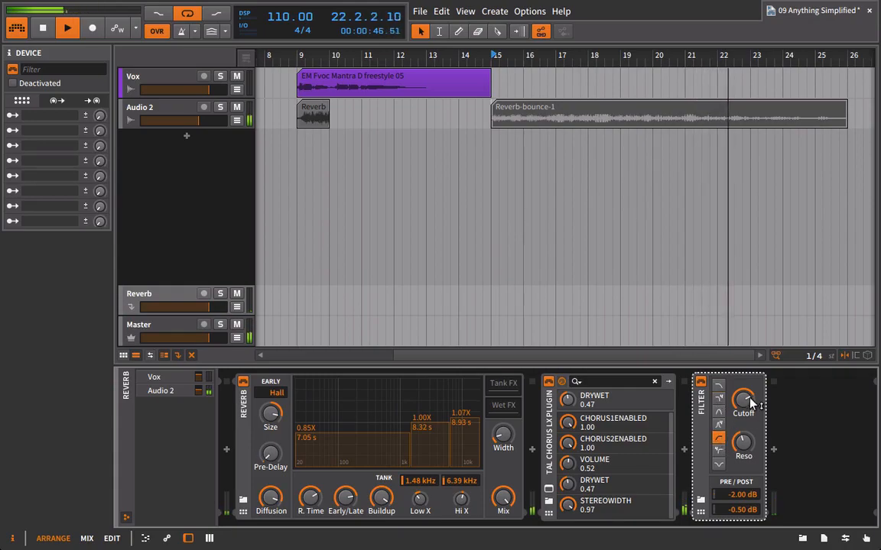
Switch the Filter to high-pass, set its pre and post gains to +3.40 dB and +9.40 dB, and adjust the cutoff during playback
{"action": "left_click", "coordinate": [719, 437]}
{"action": "left_click_drag", "start_coordinate": [742, 496], "coordinate": [742, 462]}
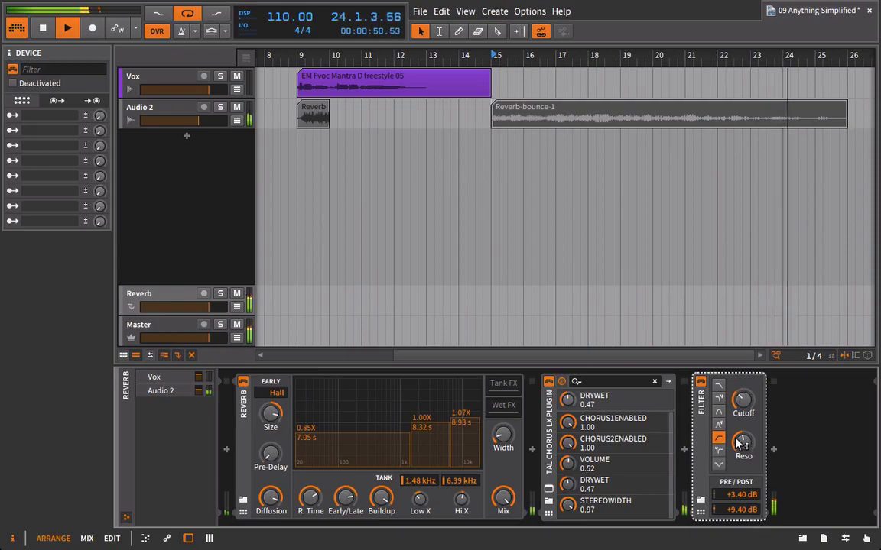
{"action": "mouse_move", "coordinate": [742, 398]}
{"action": "left_mouse_down"}
{"action": "mouse_move", "coordinate": [742, 428]}
{"action": "mouse_move", "coordinate": [742, 397]}
{"action": "left_mouse_up"}
{"action": "key", "text": "space"}
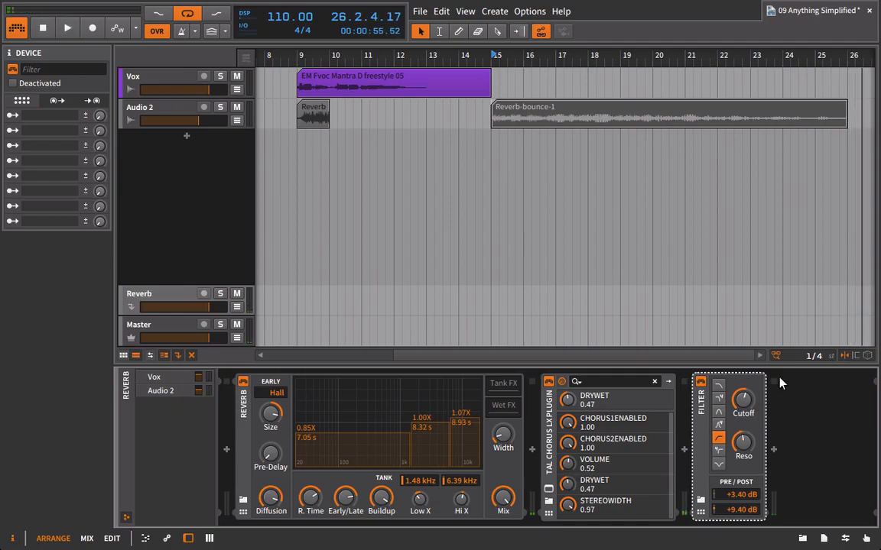
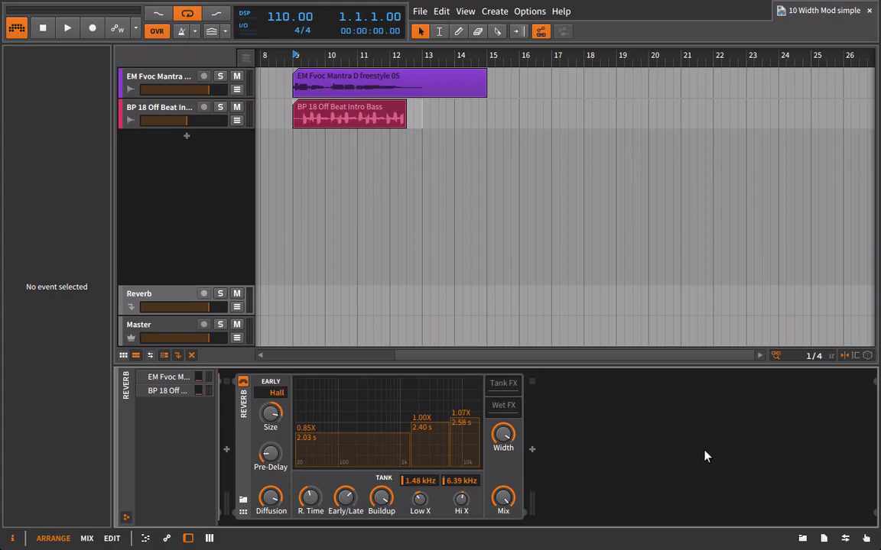
{"action": "left_click", "coordinate": [802, 538]}
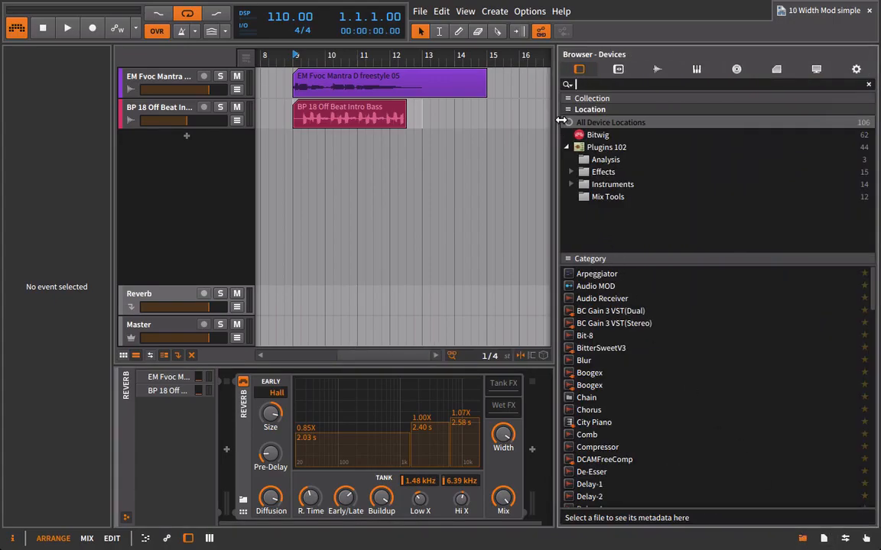
{"action": "left_click", "coordinate": [597, 135]}
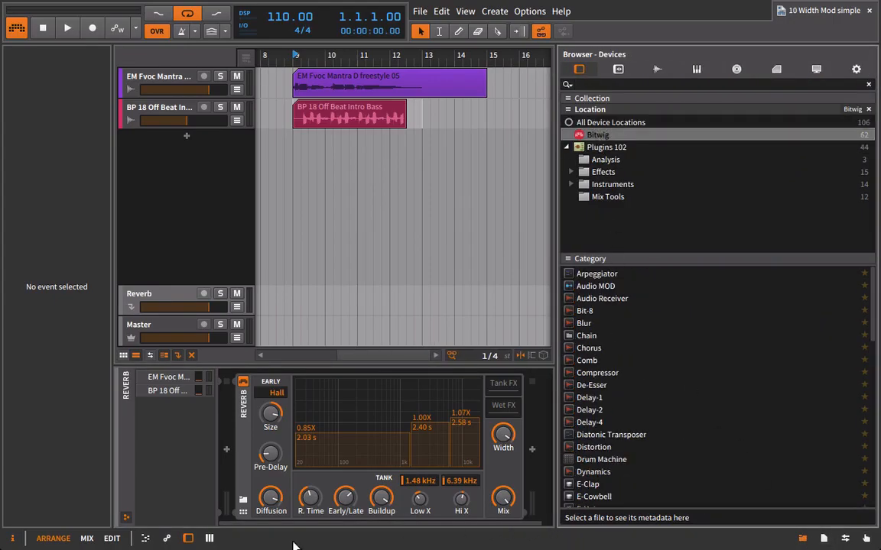
{"action": "left_click_drag", "start_coordinate": [272, 525], "coordinate": [368, 527]}
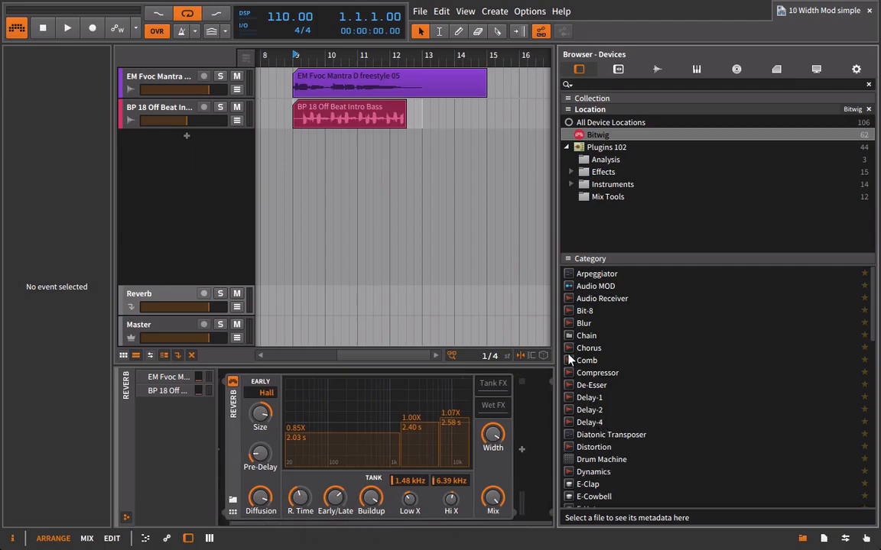
{"action": "scroll", "coordinate": [603, 388], "scroll_direction": "down", "scroll_amount": 4}
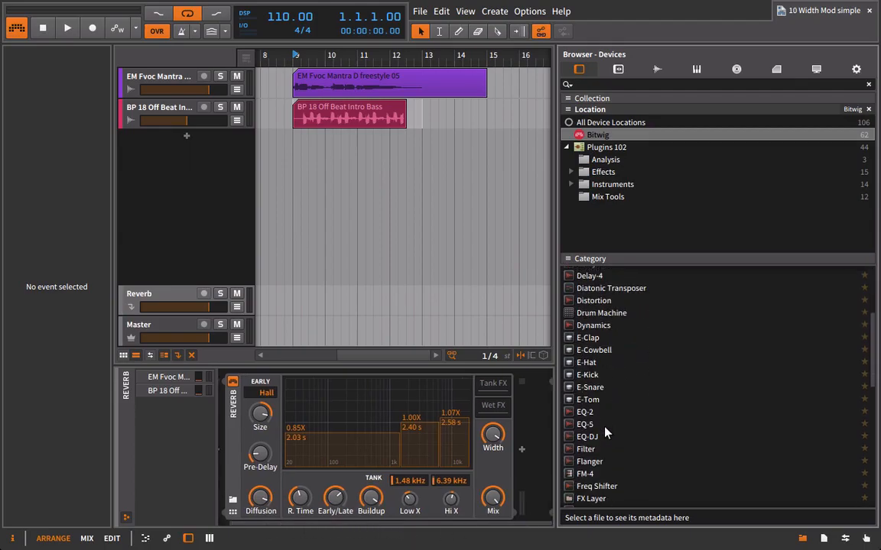
{"action": "scroll", "coordinate": [604, 467], "scroll_direction": "down", "scroll_amount": 1}
{"action": "left_click_drag", "start_coordinate": [589, 465], "coordinate": [542, 455]}
{"action": "left_click_drag", "start_coordinate": [315, 525], "coordinate": [428, 524]}
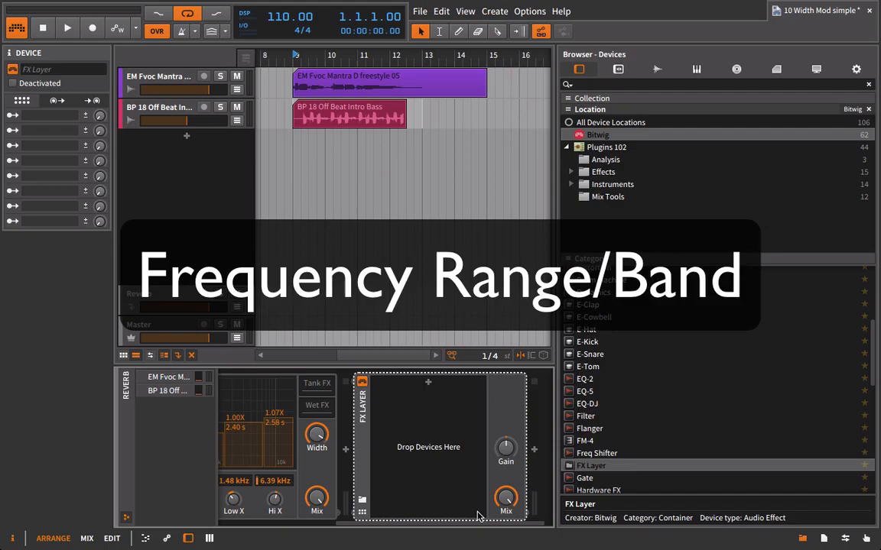
{"action": "key", "text": "Delete"}
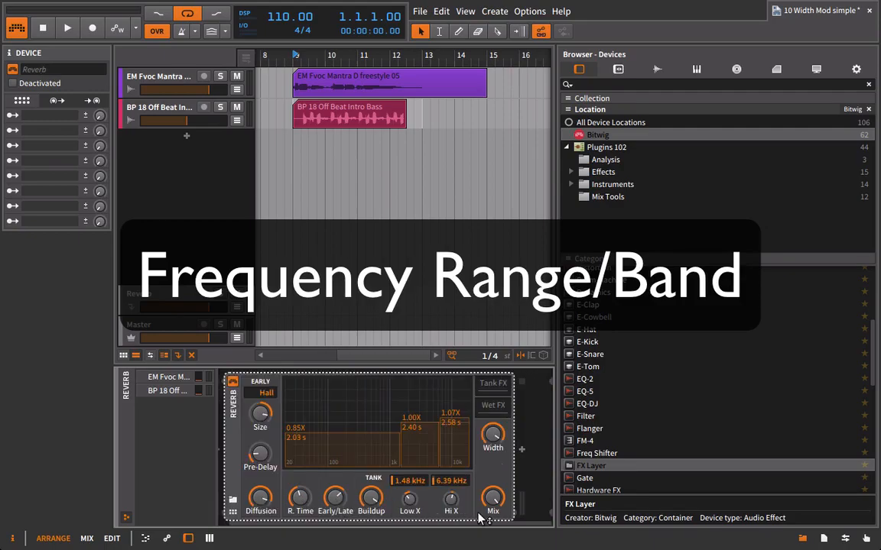
{"action": "left_click", "coordinate": [800, 539]}
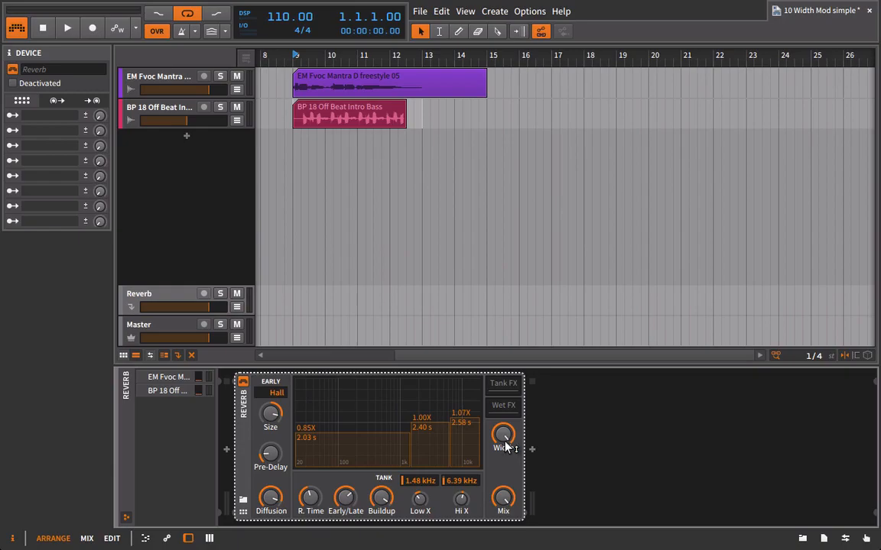
Raise the Reverb sends of the BP 18 Off Beat Intro Bass and EM Fvoc Mantra tracks during playback
{"action": "mouse_move", "coordinate": [512, 434]}
{"action": "key", "text": "space"}
{"action": "left_click", "coordinate": [157, 115]}
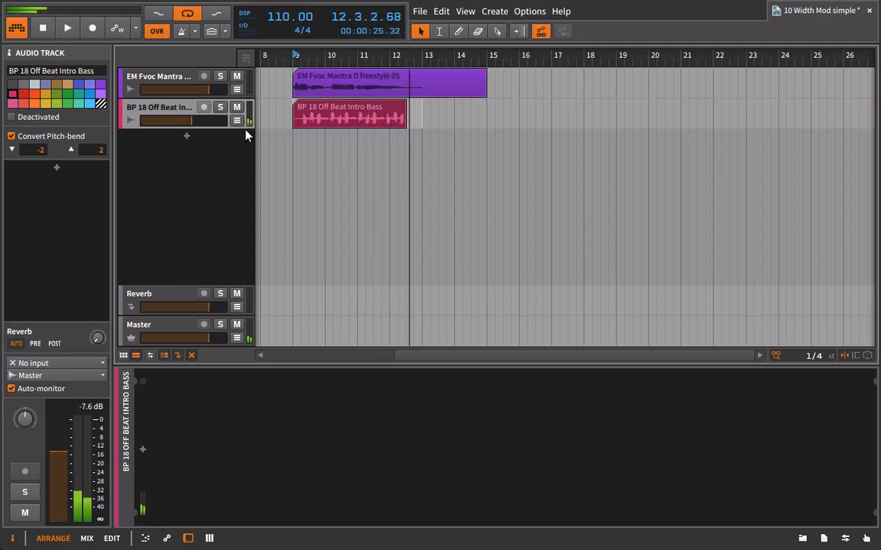
{"action": "left_click", "coordinate": [324, 113]}
{"action": "left_click", "coordinate": [175, 108]}
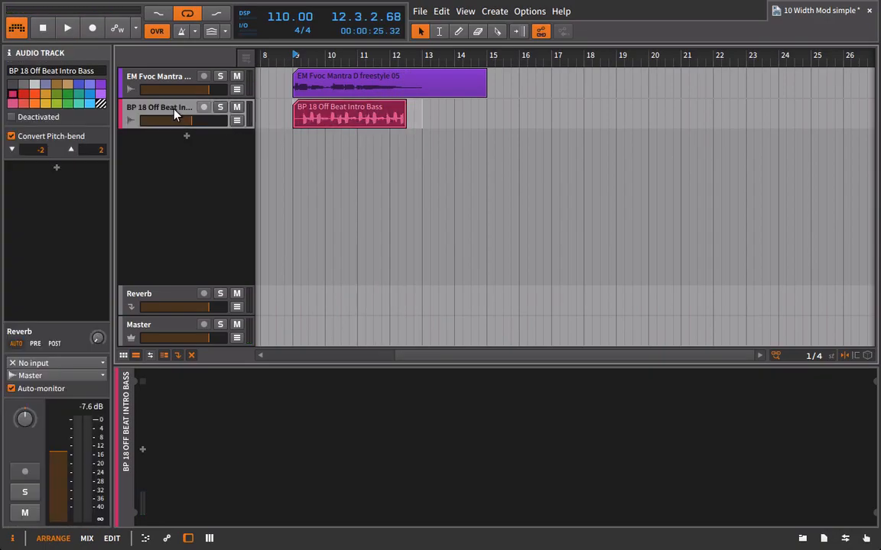
{"action": "left_click", "coordinate": [182, 112]}
{"action": "key", "text": "space"}
{"action": "left_click_drag", "start_coordinate": [98, 346], "coordinate": [98, 298]}
{"action": "left_click", "coordinate": [163, 73]}
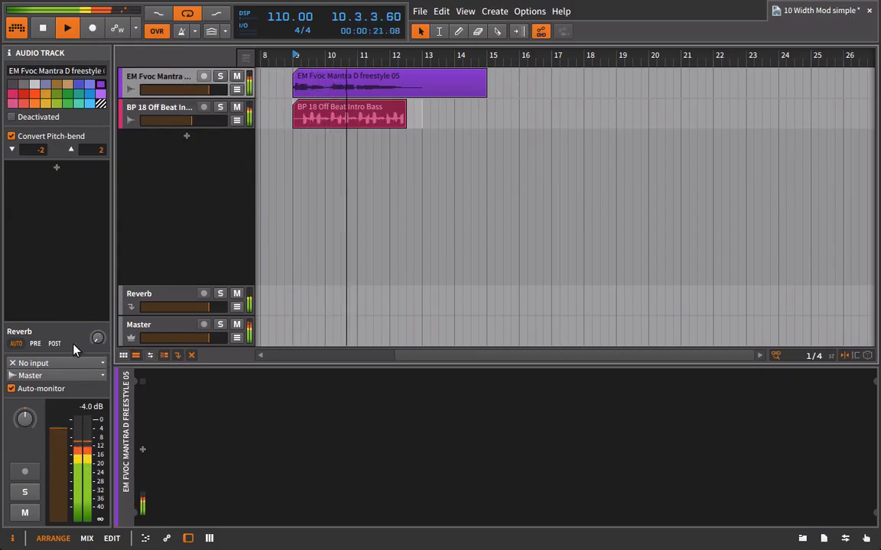
Solo the Reverb track and audition the reverb of the vocal and bass on its own
{"action": "left_click", "coordinate": [150, 295]}
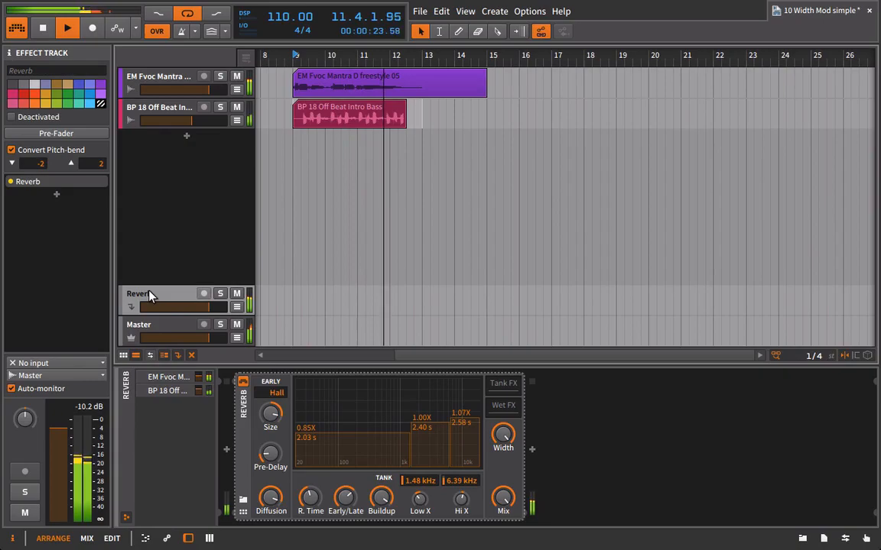
{"action": "left_click", "coordinate": [220, 295]}
{"action": "key", "text": "space"}
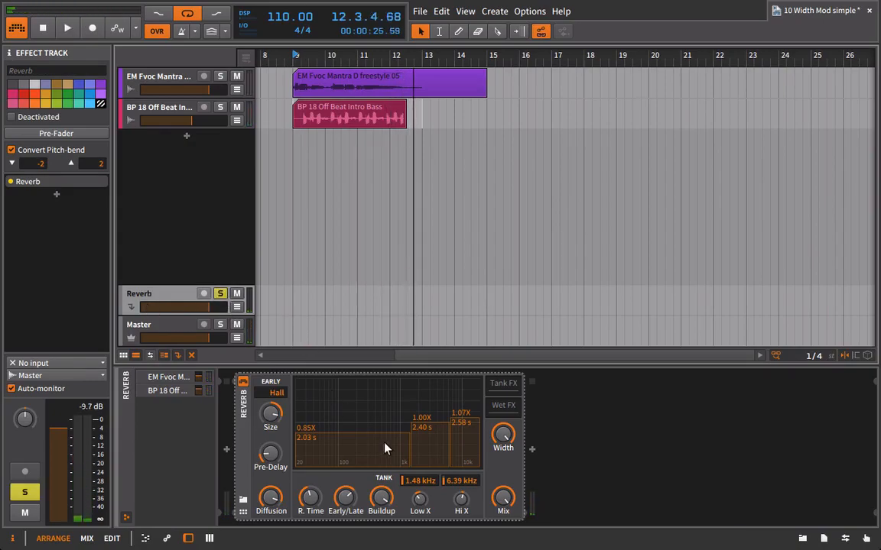
{"action": "key", "text": "space"}
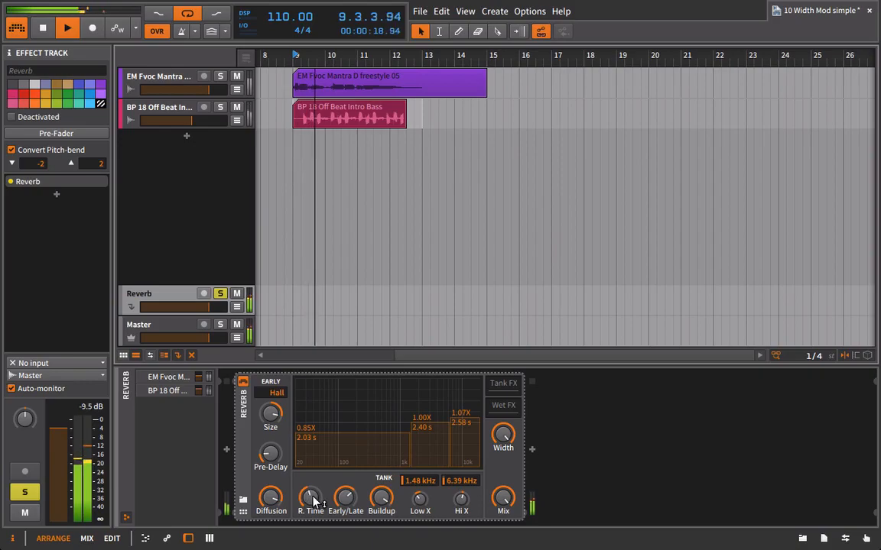
{"action": "left_click", "coordinate": [152, 114]}
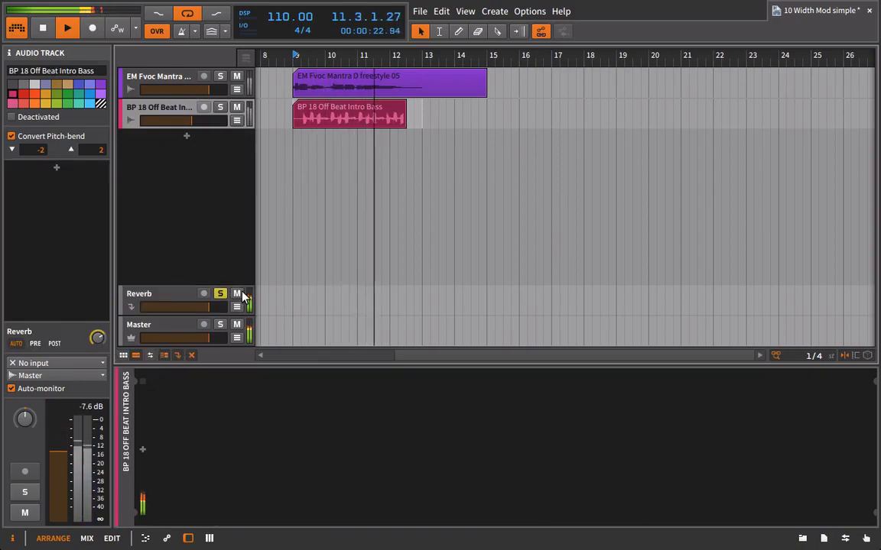
{"action": "key", "text": "space"}
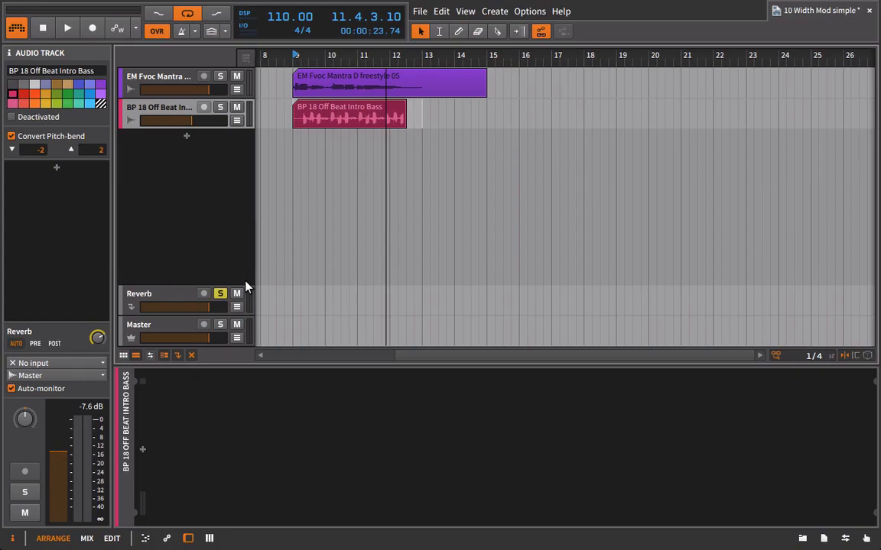
Insert a Multiband FX-3 device after the Reverb device and turn its Mid and High bands fully down
{"action": "left_click", "coordinate": [147, 297]}
{"action": "left_click", "coordinate": [243, 405]}
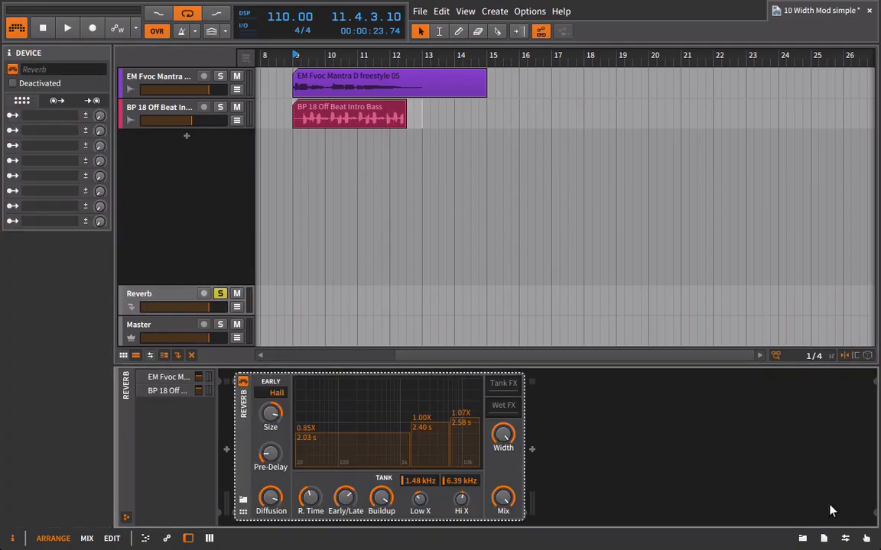
{"action": "left_click", "coordinate": [803, 540]}
{"action": "scroll", "coordinate": [679, 402], "scroll_direction": "up", "scroll_amount": 5}
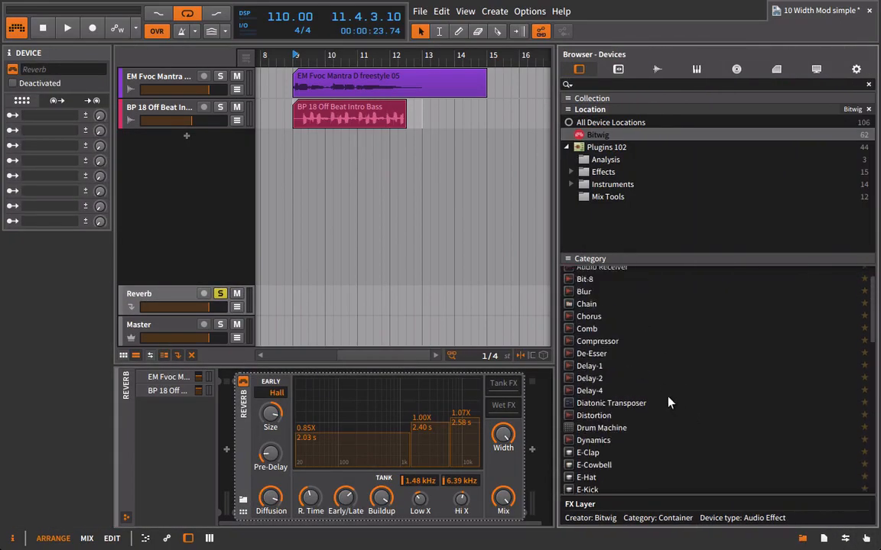
{"action": "scroll", "coordinate": [650, 409], "scroll_direction": "down", "scroll_amount": 15}
{"action": "scroll", "coordinate": [660, 415], "scroll_direction": "up", "scroll_amount": 3}
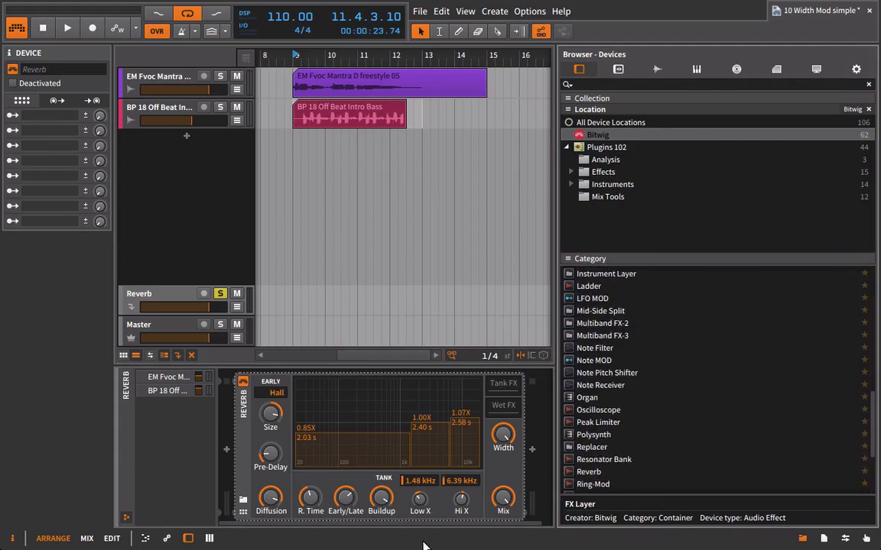
{"action": "scroll", "coordinate": [478, 526], "scroll_direction": "down", "scroll_amount": 1}
{"action": "left_click", "coordinate": [611, 337]}
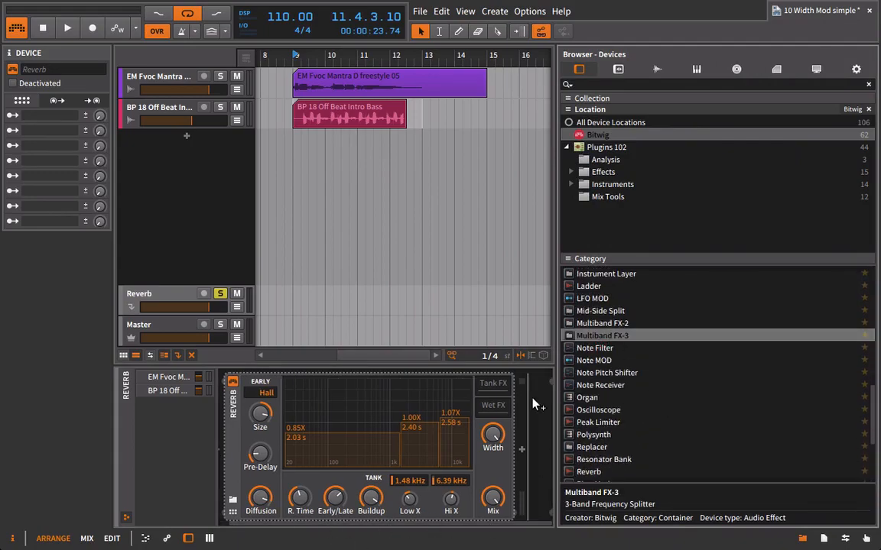
{"action": "left_click_drag", "start_coordinate": [537, 404], "coordinate": [500, 399]}
{"action": "left_click", "coordinate": [802, 539]}
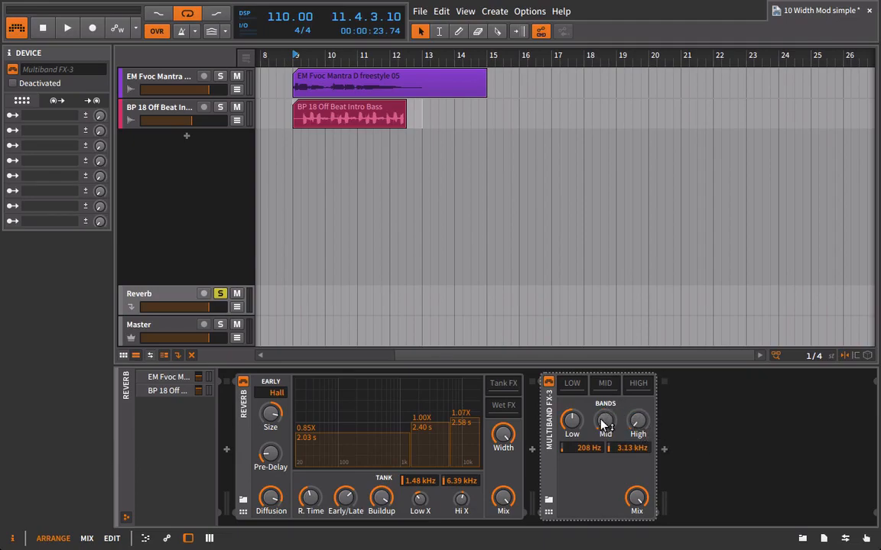
Audition the isolated low band of the reverb and raise the Multiband FX-3's Low level
{"action": "key", "text": "space"}
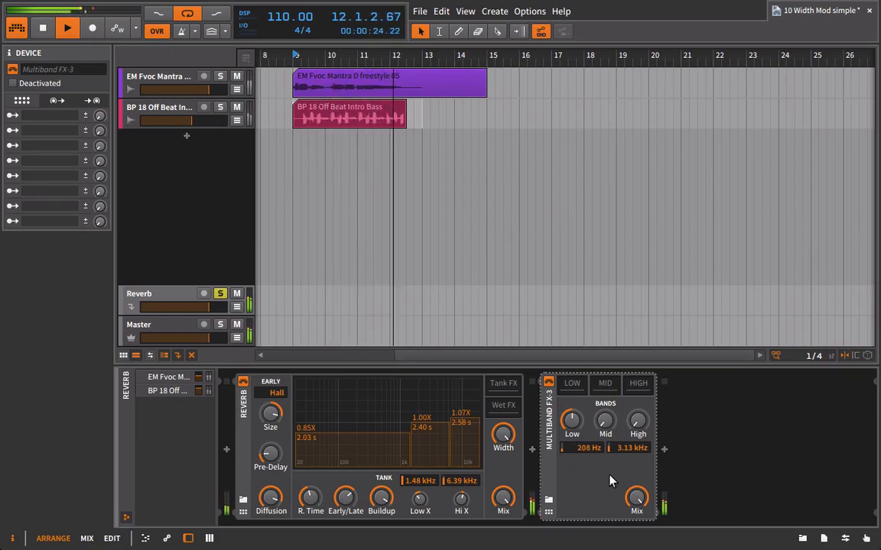
{"action": "key", "text": "space"}
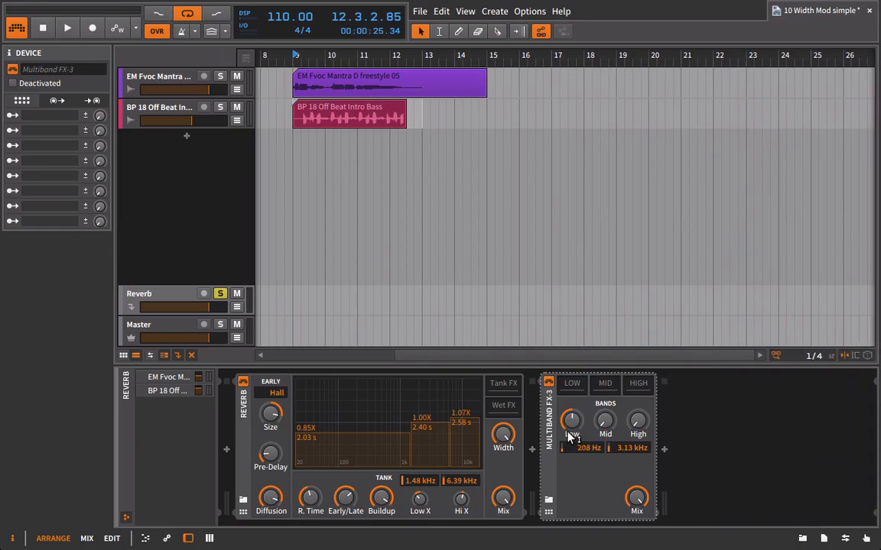
{"action": "key", "text": "space"}
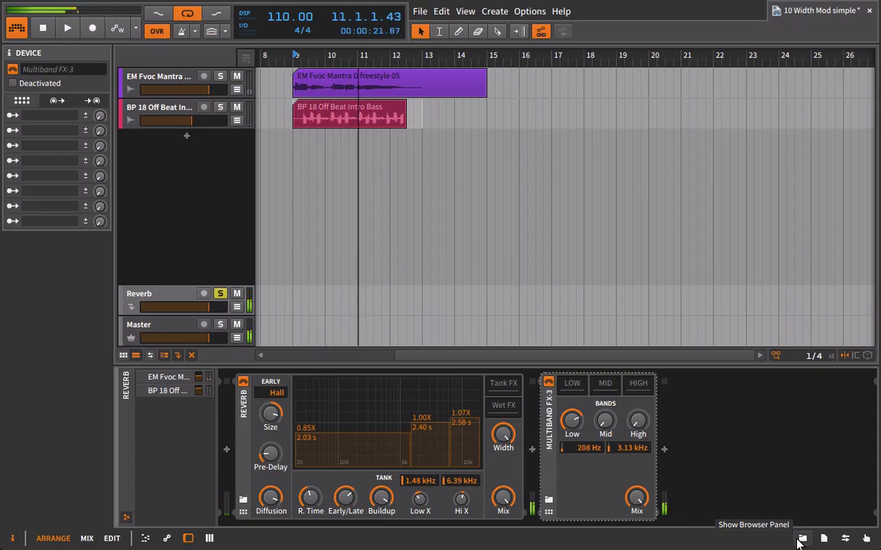
Insert a Tool device into the Low band of the Multiband FX-3
{"action": "left_click", "coordinate": [801, 539]}
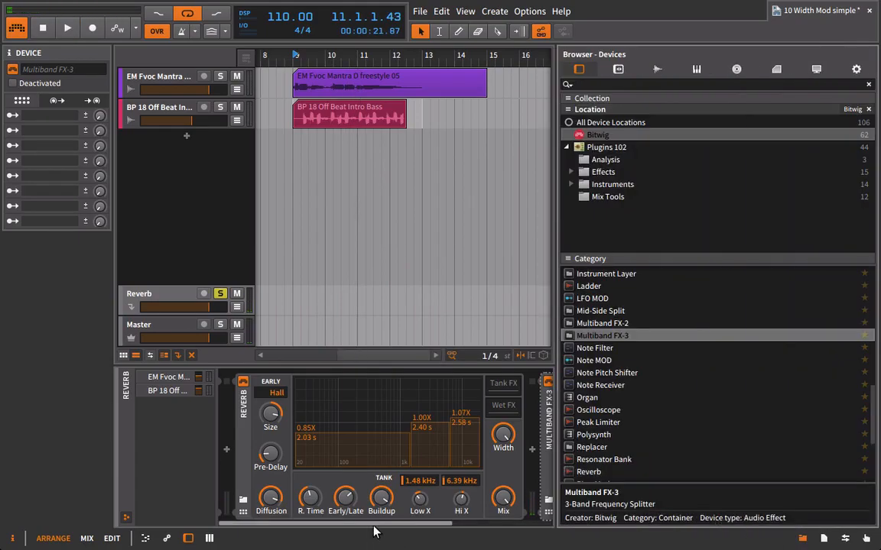
{"action": "left_click_drag", "start_coordinate": [373, 525], "coordinate": [539, 528]}
{"action": "scroll", "coordinate": [567, 464], "scroll_direction": "down", "scroll_amount": 5}
{"action": "left_click_drag", "start_coordinate": [576, 419], "coordinate": [426, 384]}
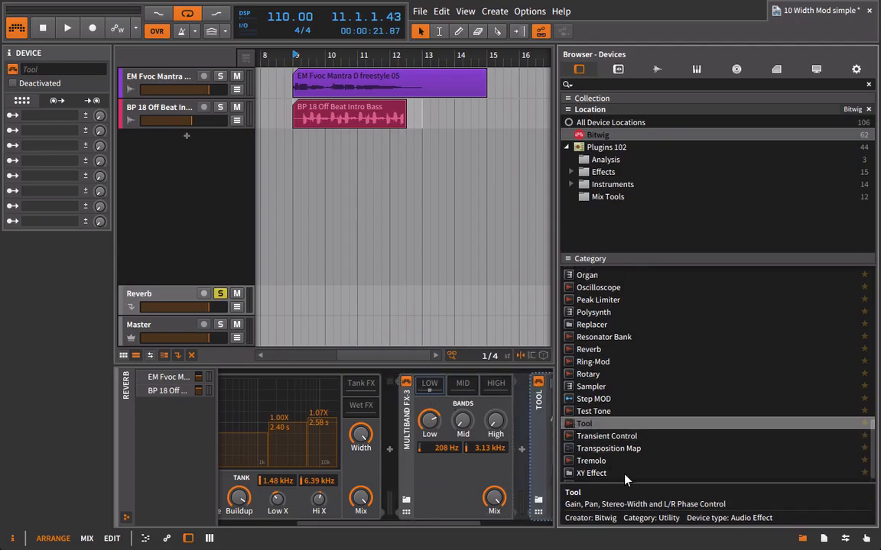
{"action": "left_click", "coordinate": [802, 540]}
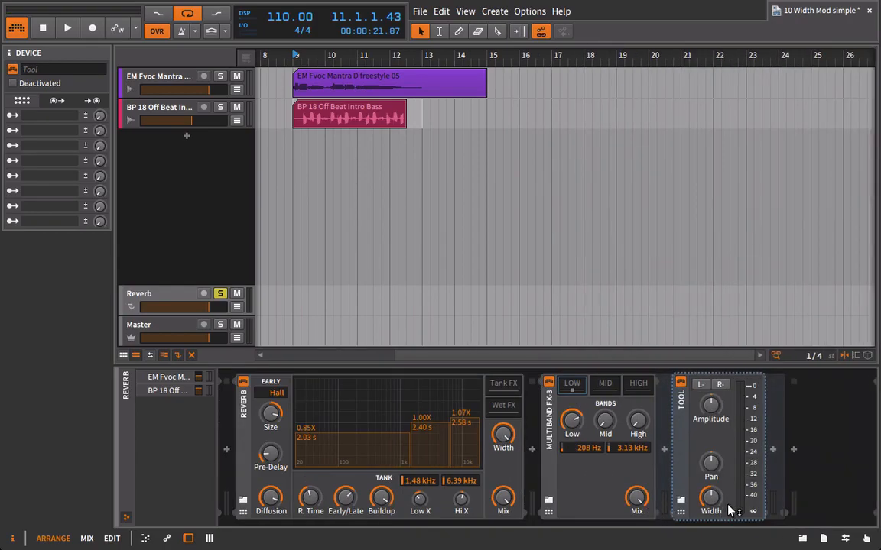
Set the Tool's stereo width to 0% during playback so the reverb's low band is mono
{"action": "key", "text": "space"}
{"action": "left_click_drag", "start_coordinate": [728, 511], "coordinate": [729, 543]}
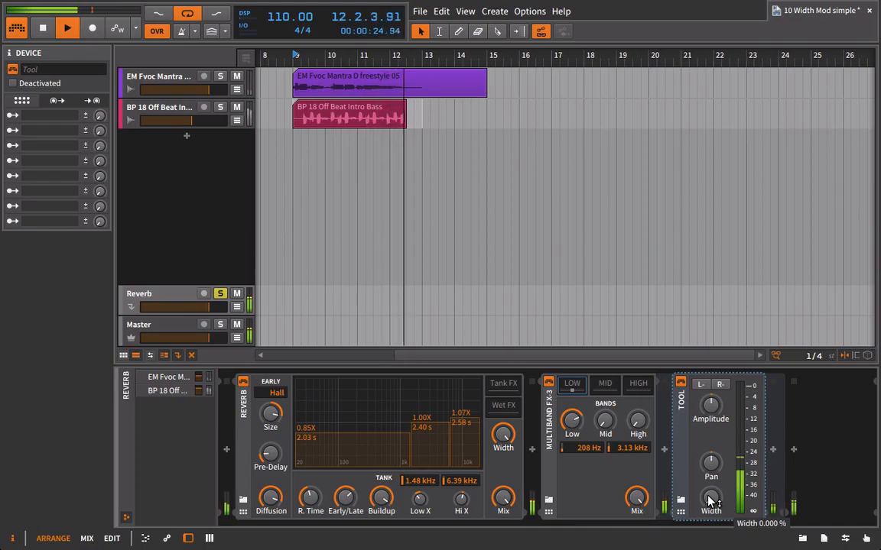
{"action": "key", "text": "space"}
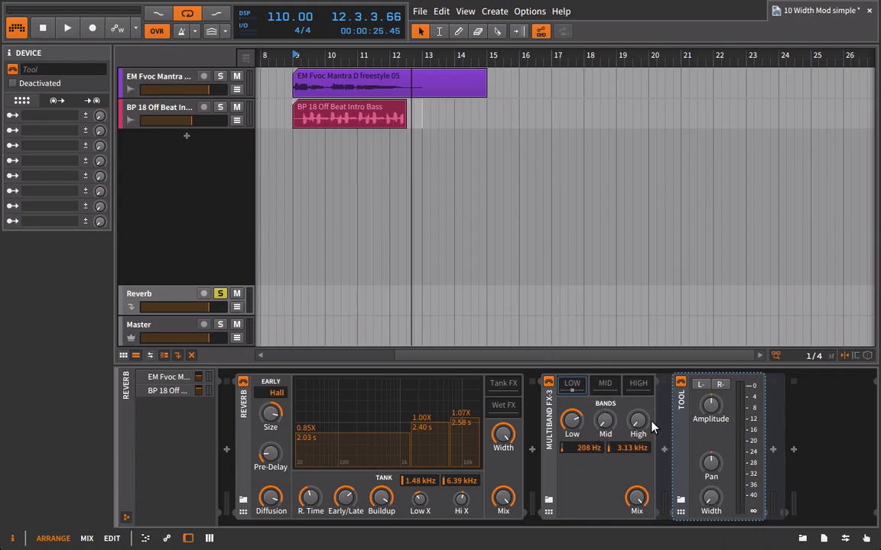
Raise the Multiband FX-3's Mid and High bands back up during playback to hear the whole reverb
{"action": "key", "text": "space"}
{"action": "left_click_drag", "start_coordinate": [617, 433], "coordinate": [637, 425]}
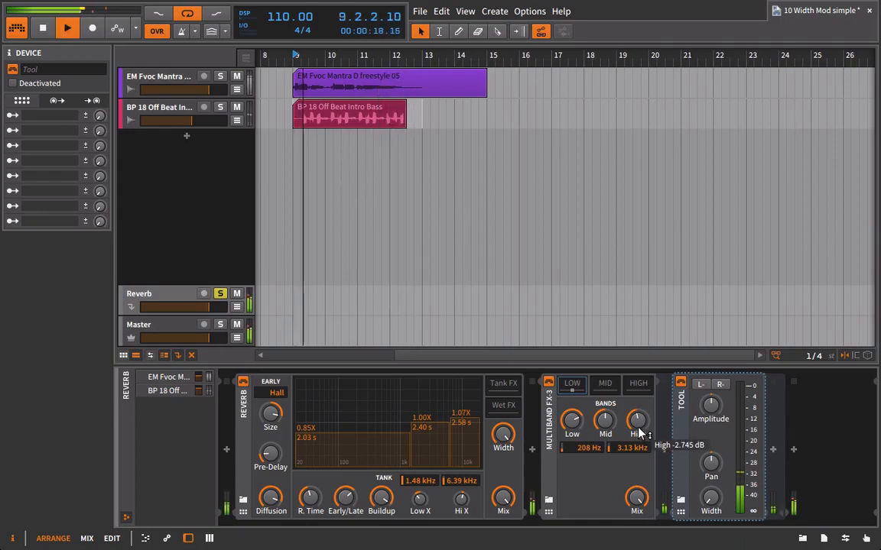
{"action": "mouse_move", "coordinate": [572, 436]}
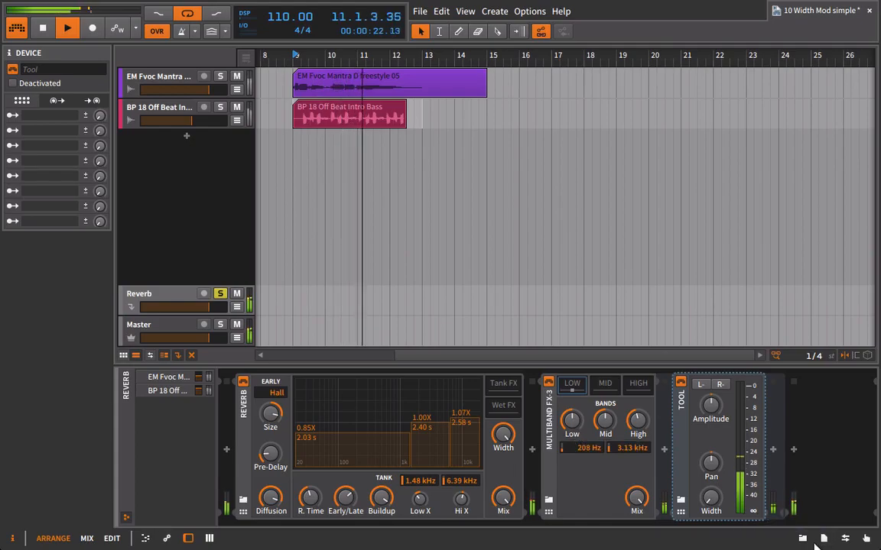
Insert an EQ-2 device before the Tool in the Multiband FX-3's Low band
{"action": "left_click", "coordinate": [802, 538]}
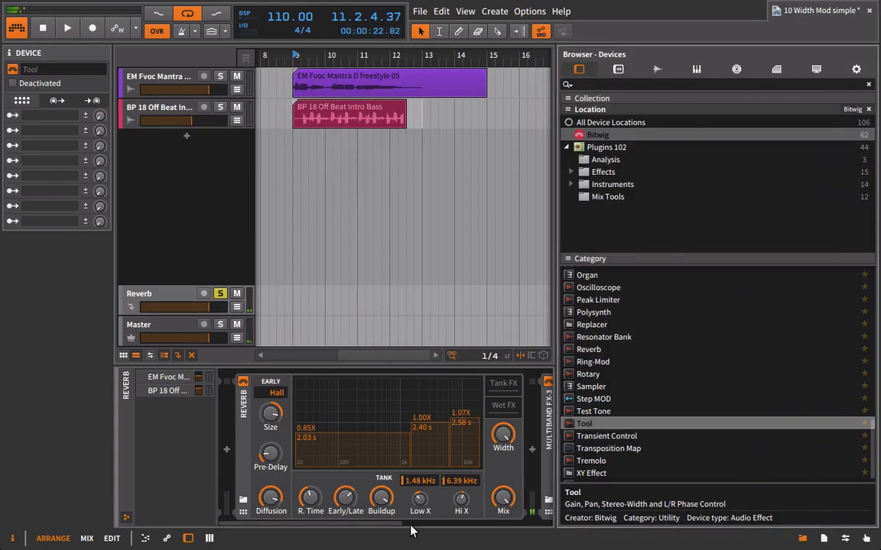
{"action": "left_click_drag", "start_coordinate": [365, 524], "coordinate": [610, 517]}
{"action": "scroll", "coordinate": [612, 450], "scroll_direction": "up", "scroll_amount": 3}
{"action": "scroll", "coordinate": [625, 458], "scroll_direction": "up", "scroll_amount": 8}
{"action": "left_click", "coordinate": [574, 440]}
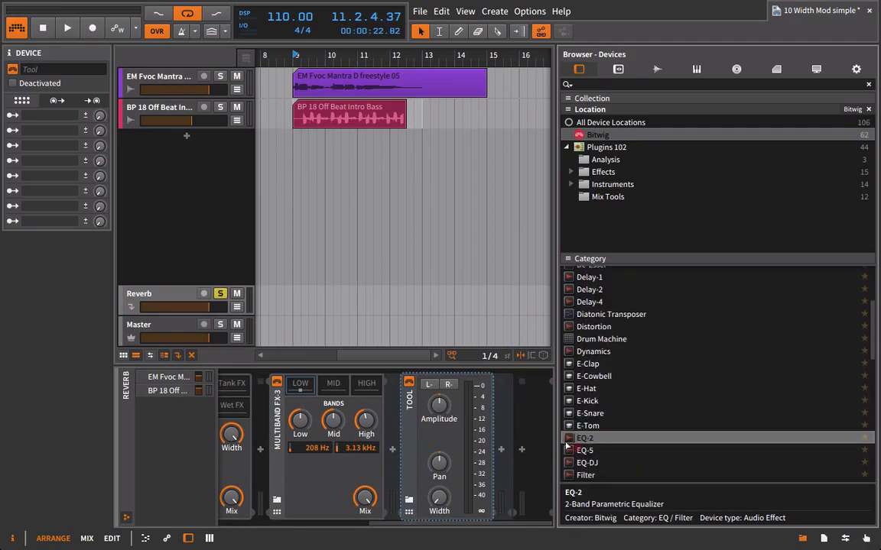
{"action": "left_click_drag", "start_coordinate": [395, 446], "coordinate": [394, 441]}
Make the EQ-2's Lo band a low-cut filter and set its frequency to 40.0 Hz during playback
{"action": "left_click", "coordinate": [443, 470]}
{"action": "left_click", "coordinate": [463, 491]}
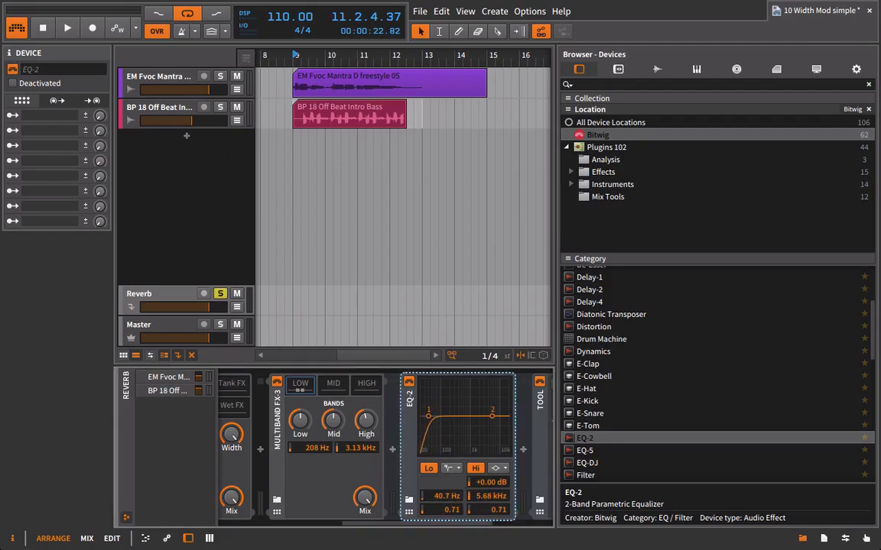
{"action": "key", "text": "space"}
{"action": "left_click_drag", "start_coordinate": [447, 496], "coordinate": [448, 490]}
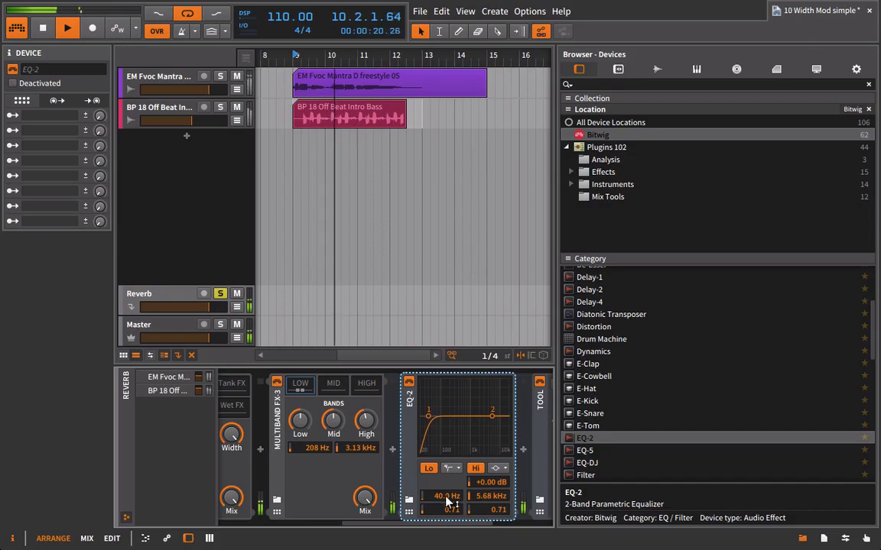
{"action": "left_click", "coordinate": [803, 539]}
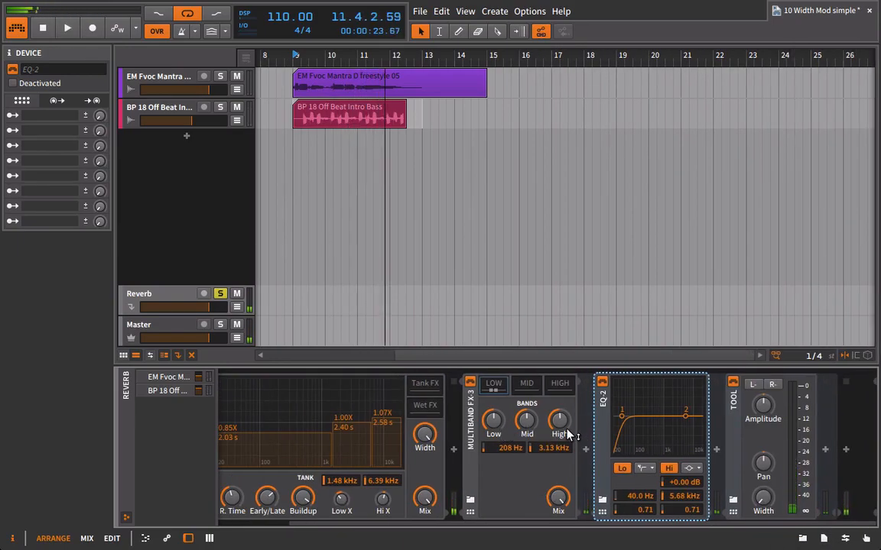
Insert a Tool device into the Multiband FX-3's High band and increase its stereo width during playback
{"action": "left_click", "coordinate": [556, 388]}
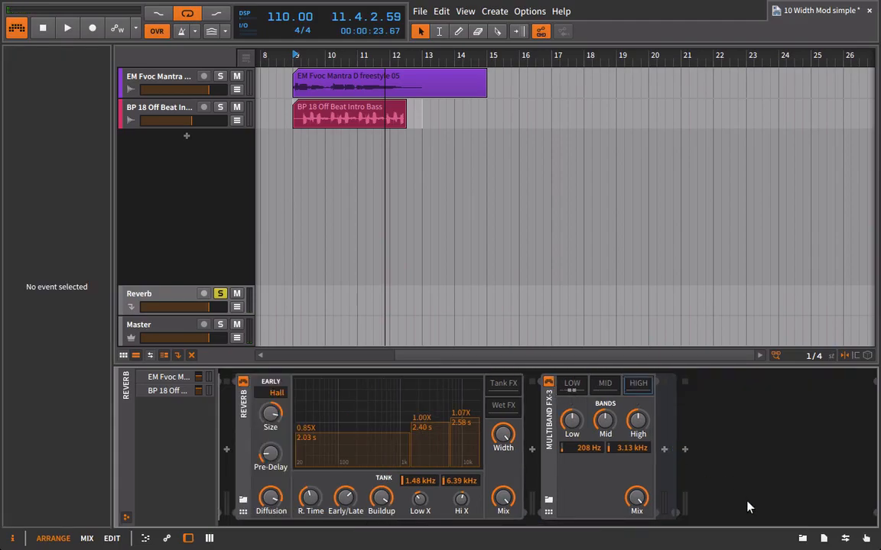
{"action": "left_click", "coordinate": [801, 538]}
{"action": "left_click_drag", "start_coordinate": [357, 526], "coordinate": [464, 526]}
{"action": "scroll", "coordinate": [622, 483], "scroll_direction": "down", "scroll_amount": 3}
{"action": "scroll", "coordinate": [611, 459], "scroll_direction": "down", "scroll_amount": 6}
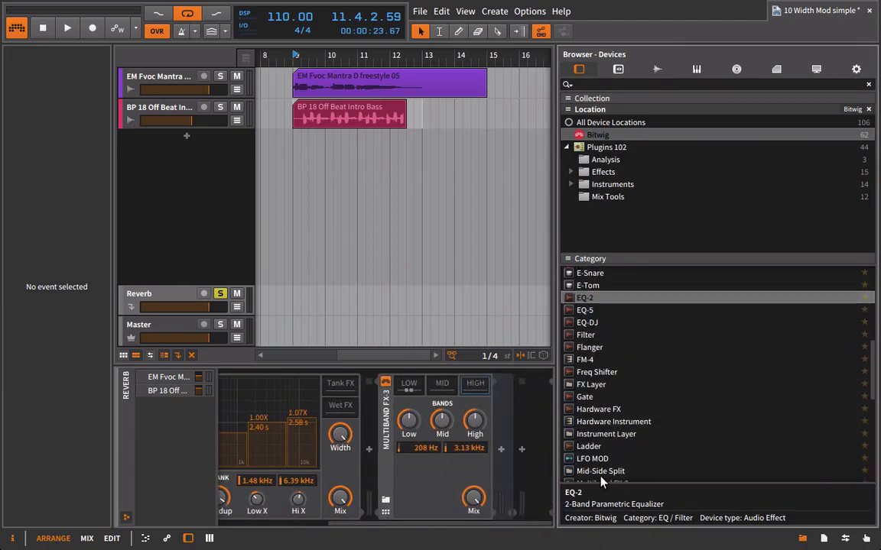
{"action": "scroll", "coordinate": [626, 434], "scroll_direction": "up", "scroll_amount": 7}
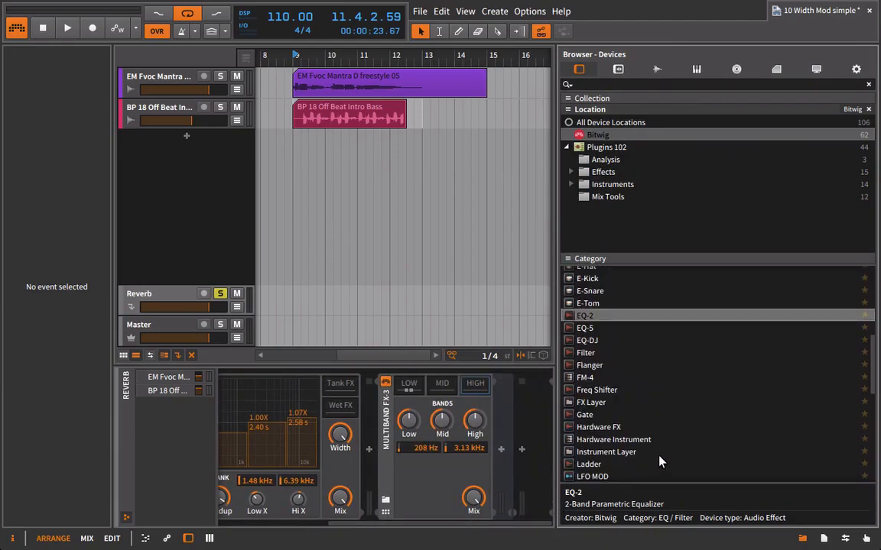
{"action": "scroll", "coordinate": [604, 455], "scroll_direction": "down", "scroll_amount": 15}
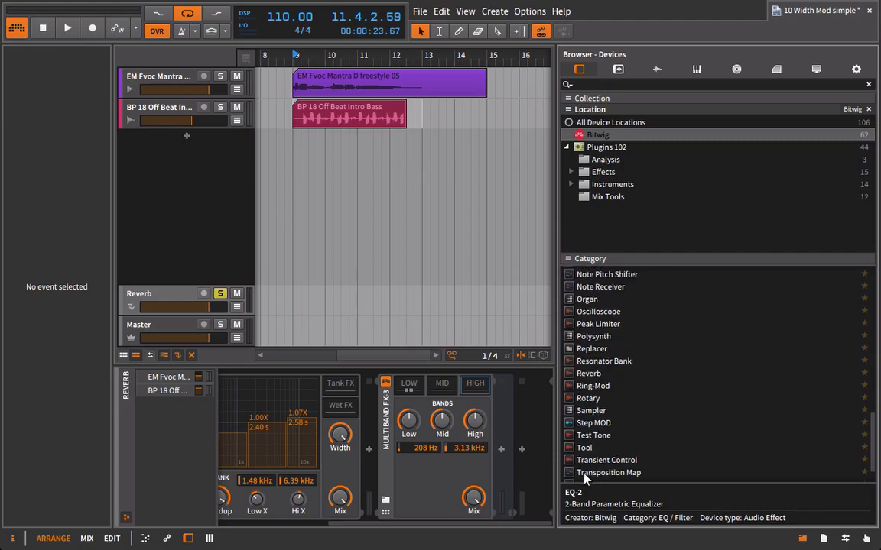
{"action": "left_click", "coordinate": [582, 423]}
{"action": "left_click_drag", "start_coordinate": [582, 419], "coordinate": [556, 516]}
{"action": "left_click_drag", "start_coordinate": [467, 527], "coordinate": [531, 525]}
{"action": "key", "text": "space"}
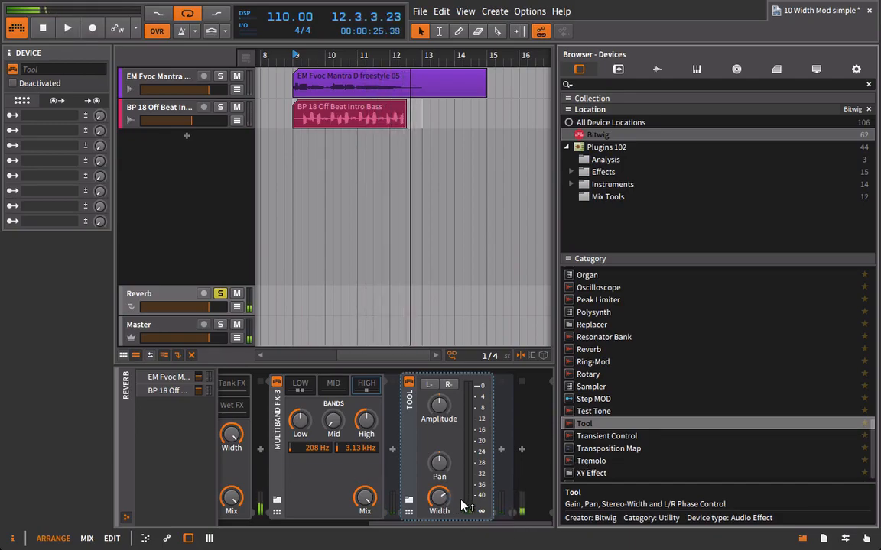
Insert the TAL-Chorus-LX-64 plugin before the Tool in the Multiband FX-3's High band
{"action": "scroll", "coordinate": [643, 362], "scroll_direction": "up", "scroll_amount": 10}
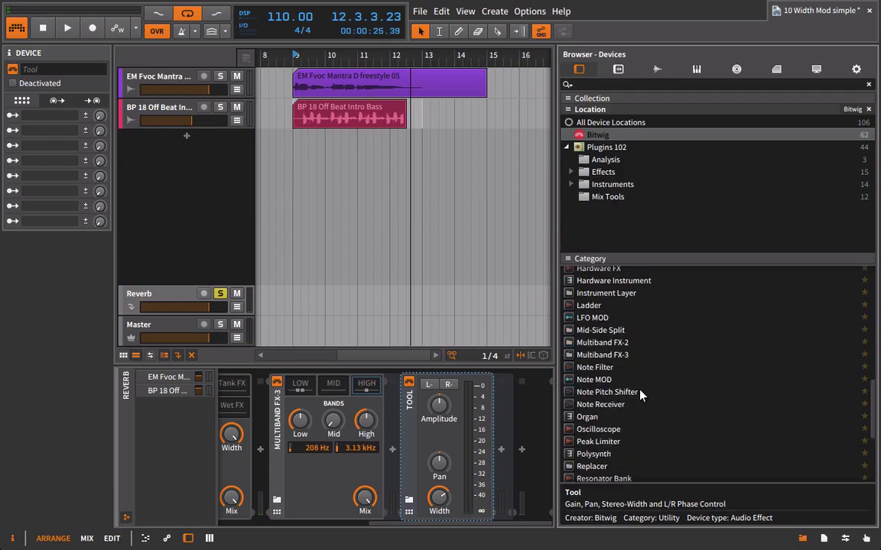
{"action": "left_click", "coordinate": [604, 172]}
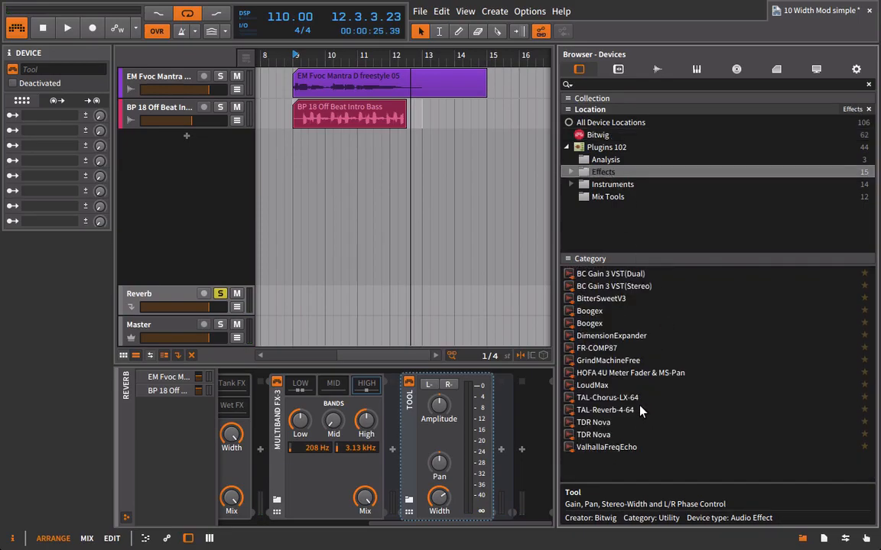
{"action": "left_click_drag", "start_coordinate": [602, 398], "coordinate": [406, 415]}
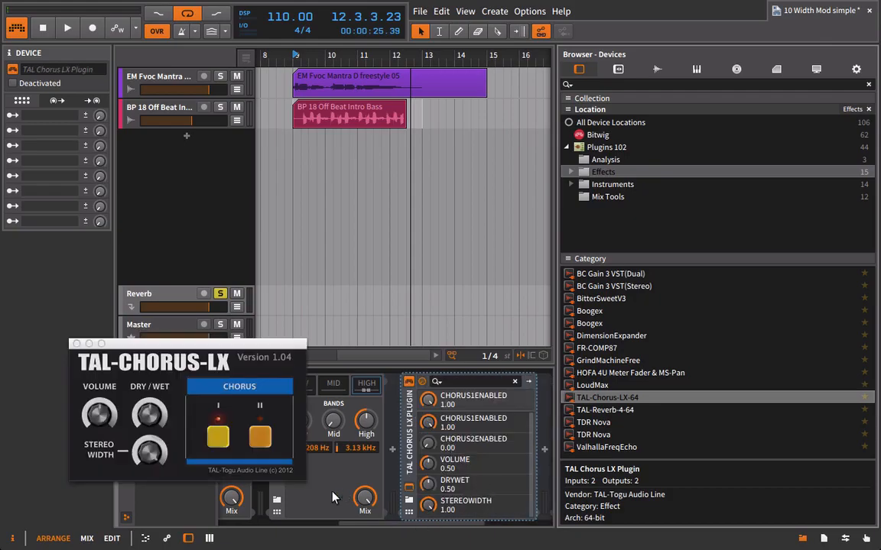
{"action": "mouse_move", "coordinate": [381, 525]}
{"action": "left_mouse_down"}
{"action": "mouse_move", "coordinate": [468, 525]}
{"action": "mouse_move", "coordinate": [396, 525]}
{"action": "left_mouse_up"}
Enable Chorus II in TAL-Chorus-LX during playback, and close the plugin window
{"action": "key", "text": "space"}
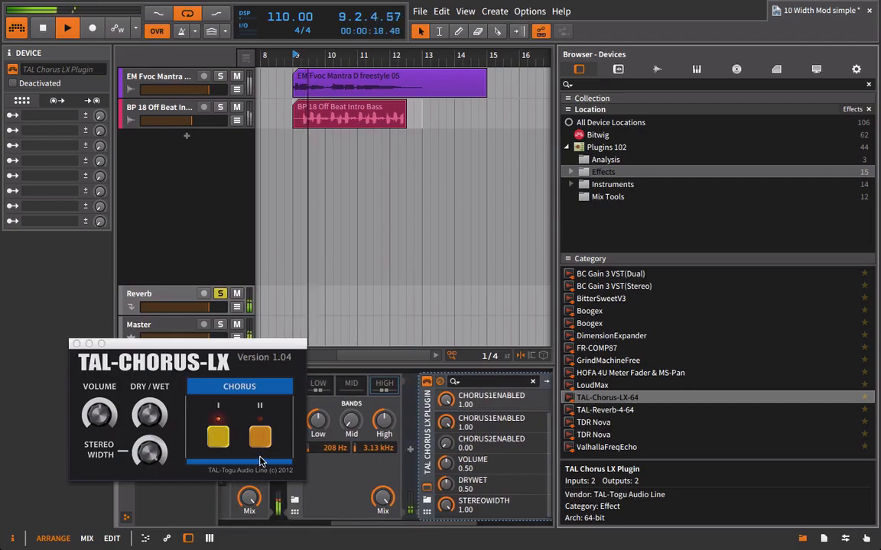
{"action": "left_click", "coordinate": [265, 446]}
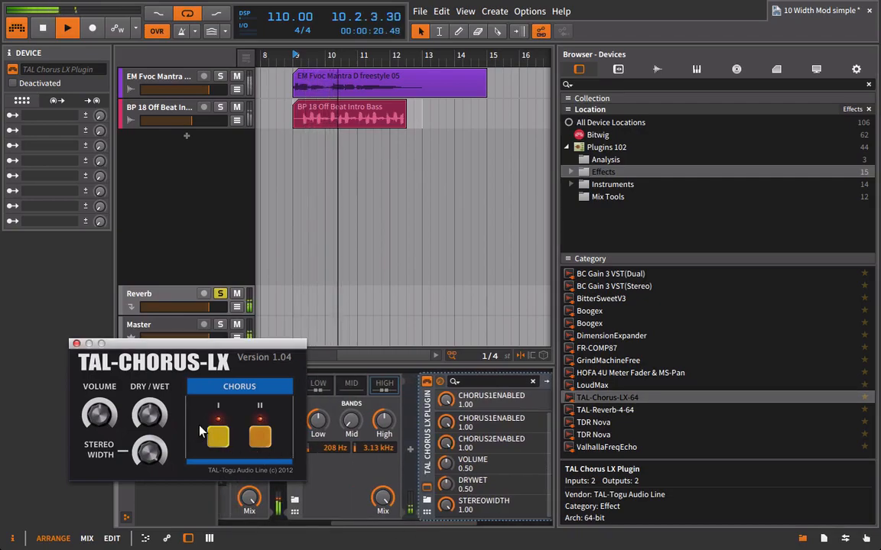
{"action": "left_click_drag", "start_coordinate": [353, 530], "coordinate": [439, 495]}
{"action": "left_click_drag", "start_coordinate": [462, 528], "coordinate": [367, 524]}
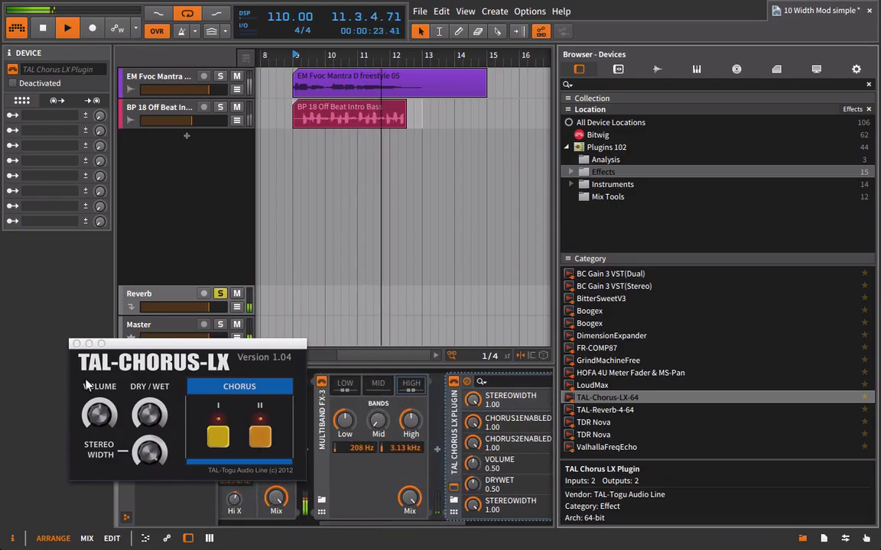
{"action": "left_click", "coordinate": [77, 343]}
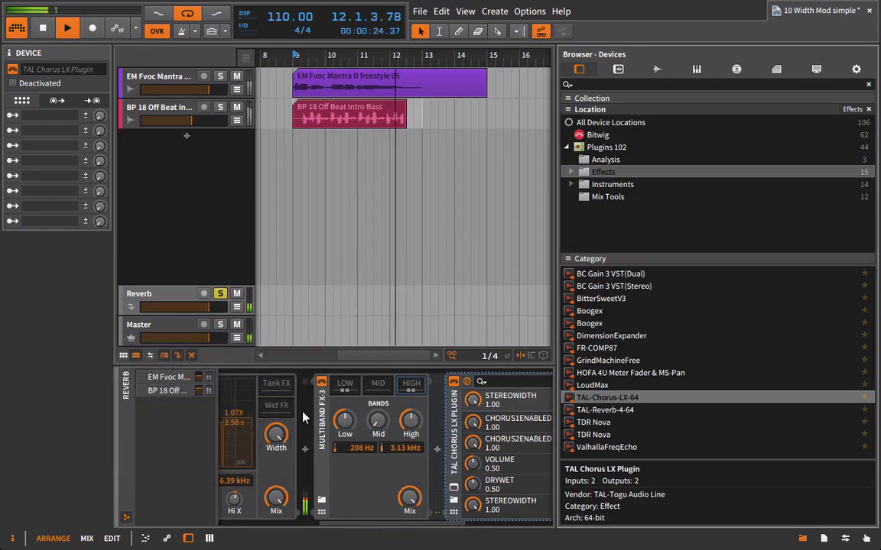
Restore the Multiband FX-3's Mid band to its default level and lower High to about -4.9 dB, balancing the bands during playback
{"action": "double_click", "coordinate": [380, 428]}
{"action": "key", "text": "space"}
{"action": "key", "text": "space"}
{"action": "key", "text": "space"}
{"action": "left_click_drag", "start_coordinate": [417, 434], "coordinate": [417, 452]}
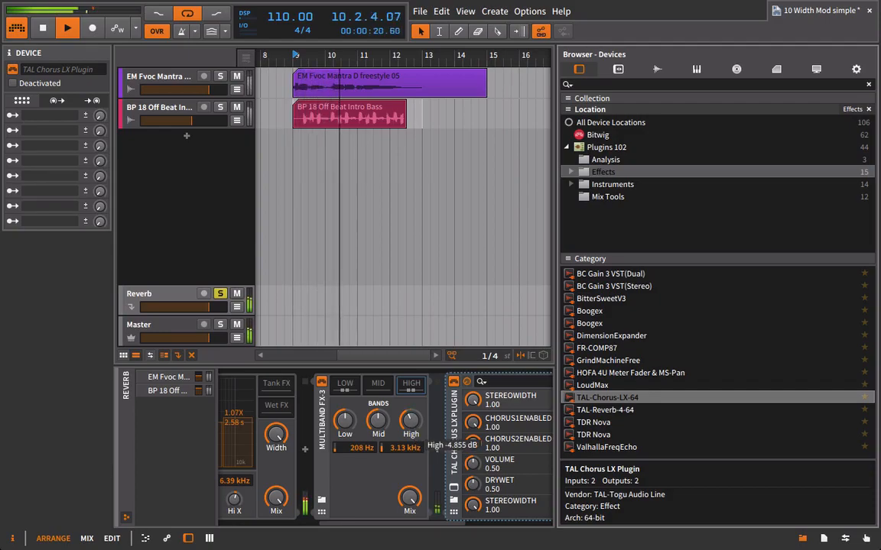
{"action": "left_click_drag", "start_coordinate": [379, 424], "coordinate": [347, 434]}
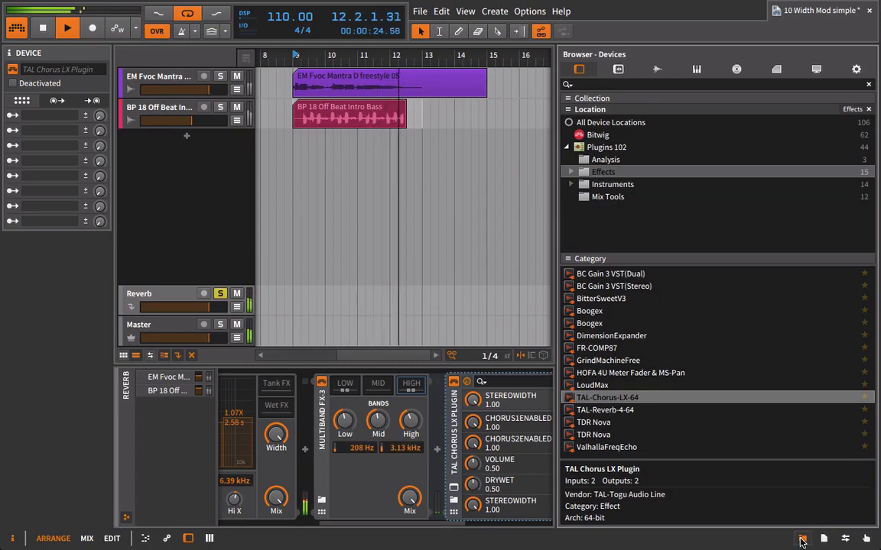
{"action": "left_click", "coordinate": [802, 541]}
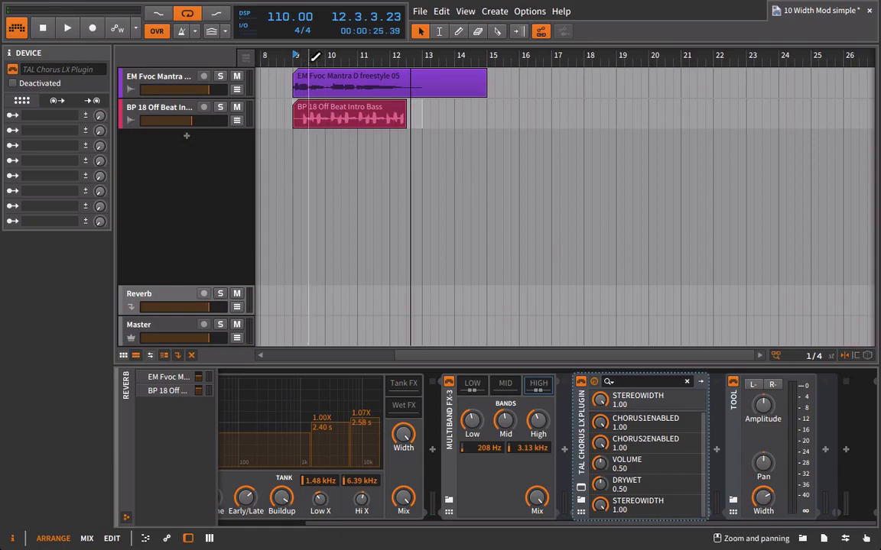
Play the full mix and compare the reverb with the Multiband FX-3 bypassed and enabled
{"action": "key", "text": "space"}
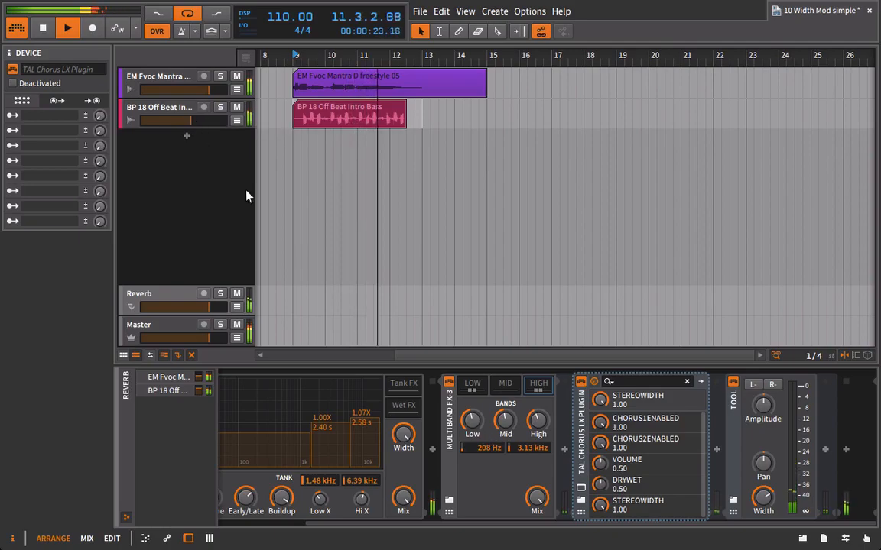
{"action": "left_click", "coordinate": [470, 415]}
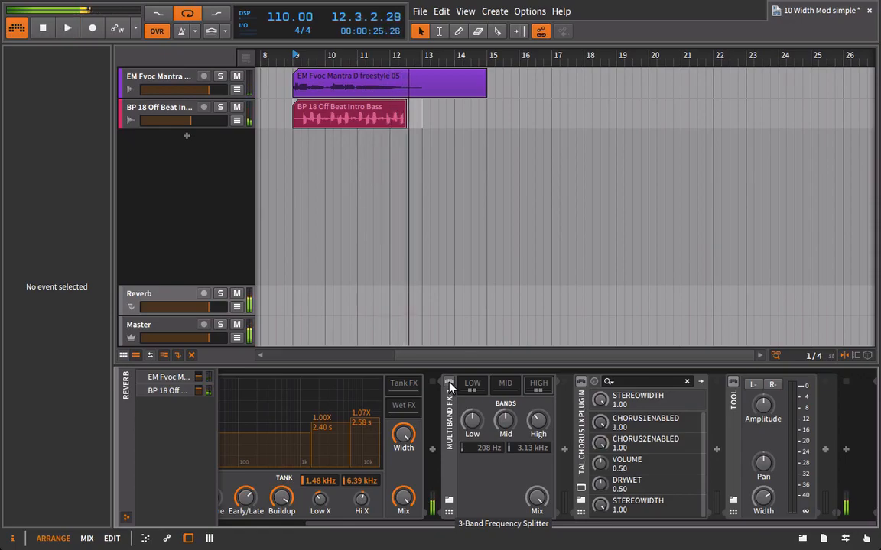
{"action": "left_click", "coordinate": [450, 382]}
{"action": "key", "text": "space"}
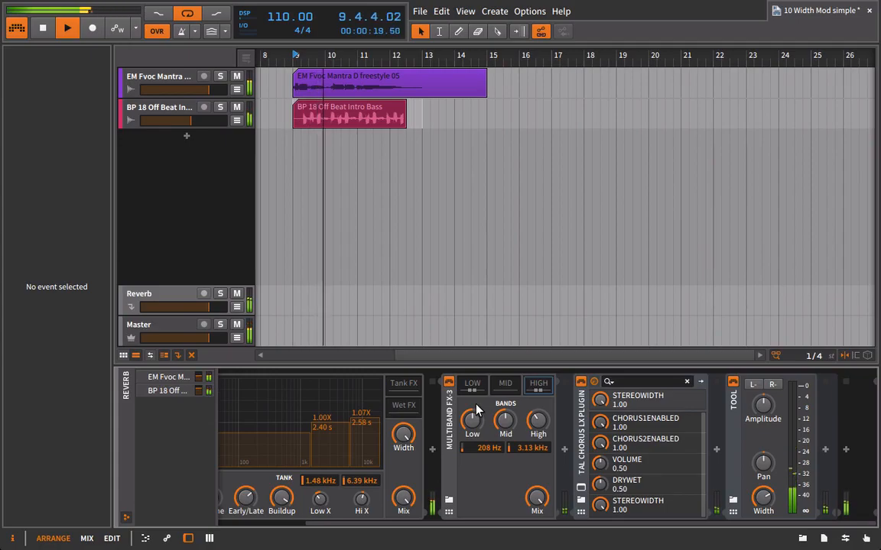
Reset the Multiband FX-3's High band to its default level and slightly lower the Reverb track's volume
{"action": "mouse_move", "coordinate": [538, 421]}
{"action": "left_mouse_down"}
{"action": "mouse_move", "coordinate": [538, 412]}
{"action": "mouse_move", "coordinate": [527, 414]}
{"action": "left_mouse_up"}
{"action": "double_click", "coordinate": [529, 424]}
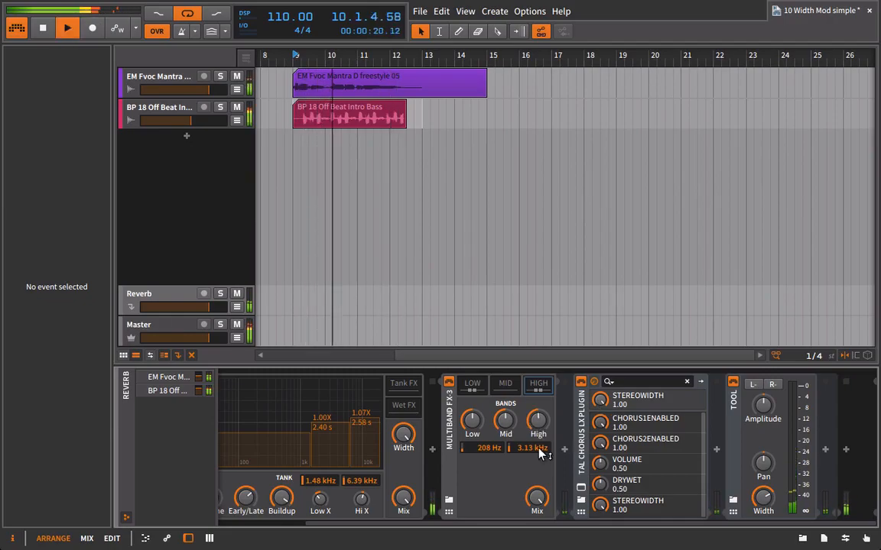
{"action": "left_click_drag", "start_coordinate": [208, 306], "coordinate": [200, 307]}
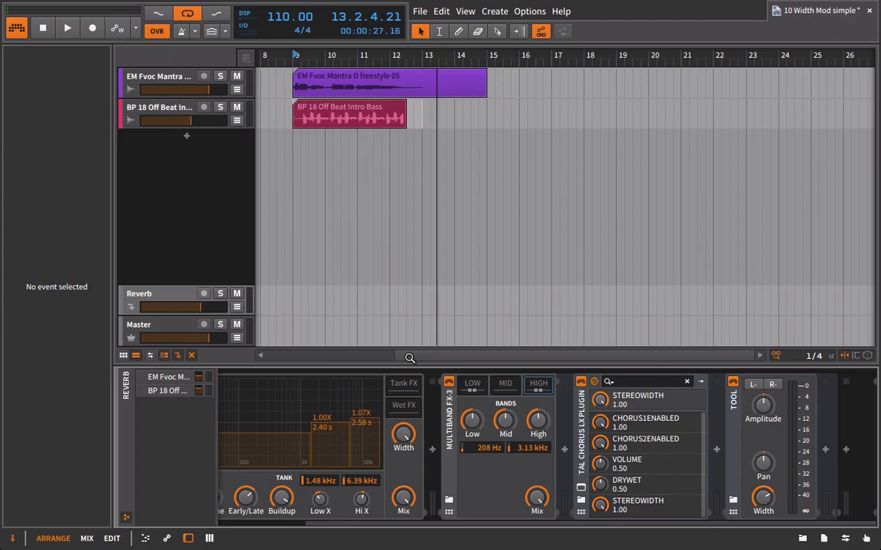
Review the Multiband FX-3's Low band devices and preview the mix's monitoring output in mono during playback
{"action": "left_click", "coordinate": [470, 388]}
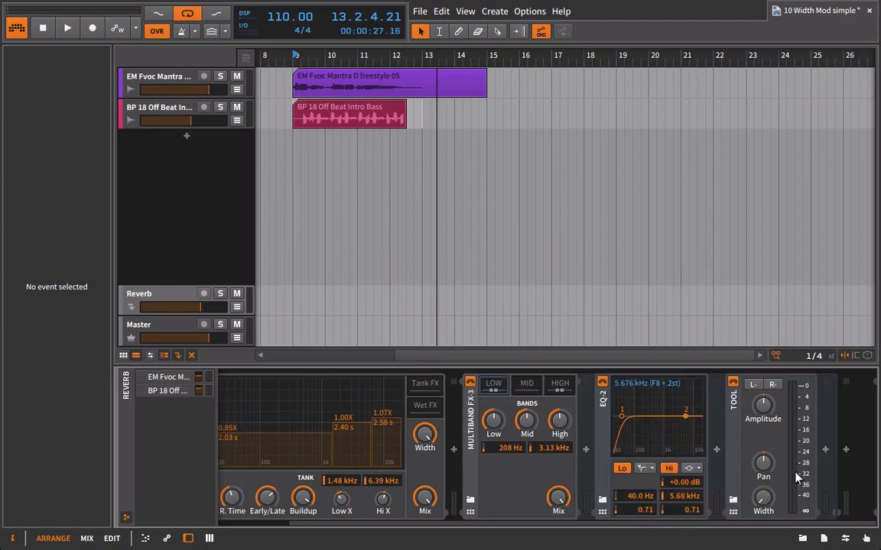
{"action": "mouse_move", "coordinate": [682, 483]}
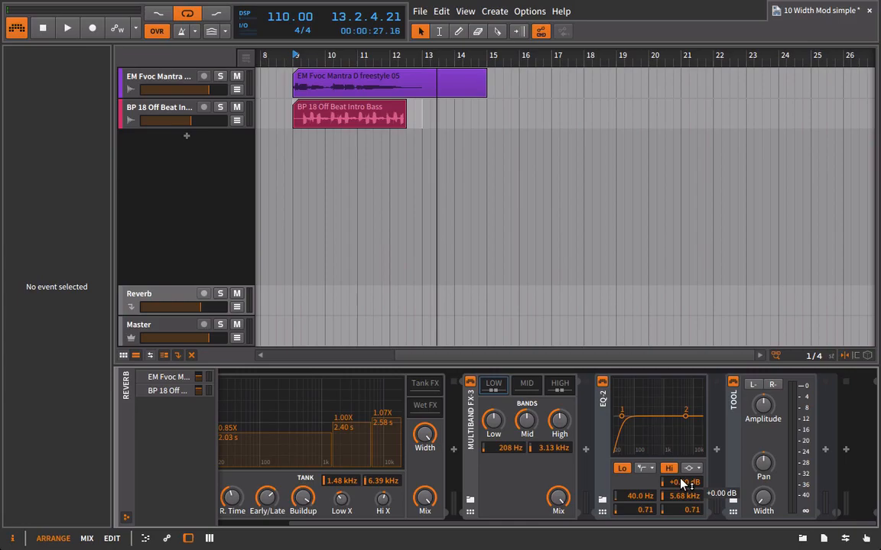
{"action": "key", "text": "space"}
{"action": "left_click", "coordinate": [846, 539]}
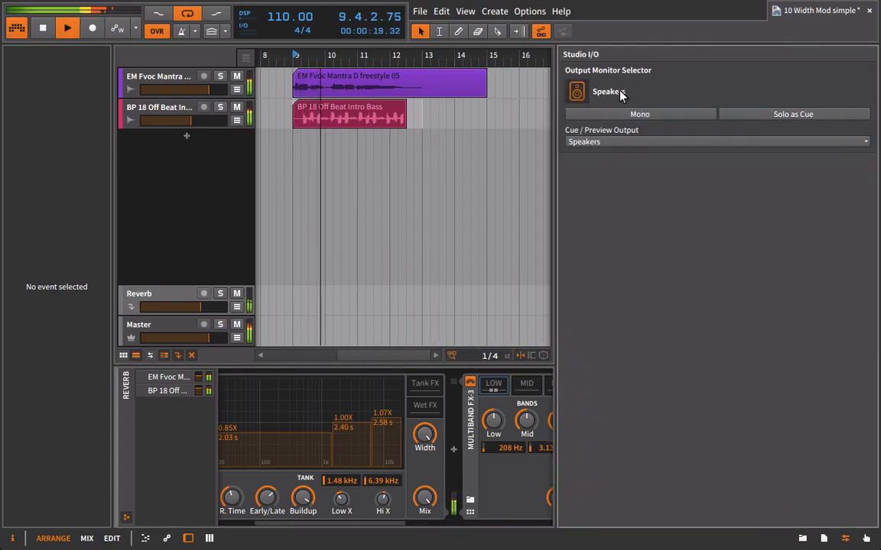
{"action": "left_click", "coordinate": [615, 116]}
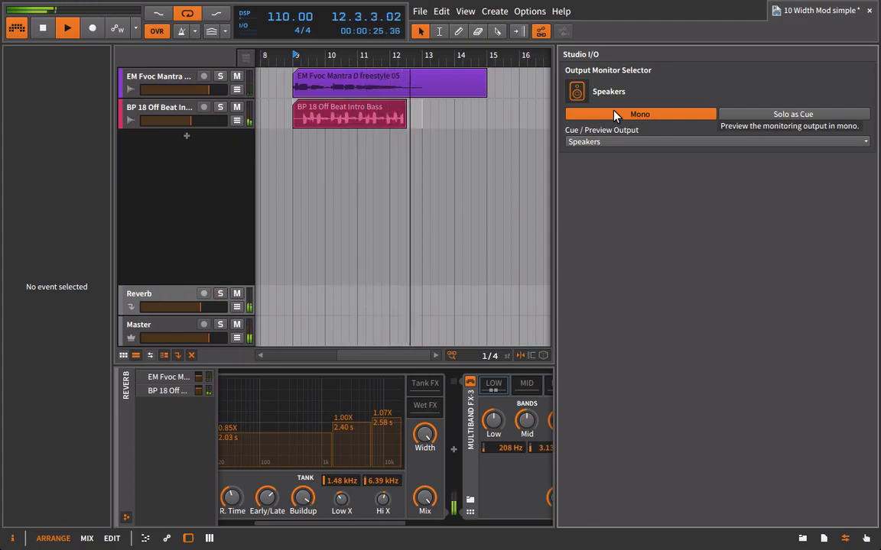
{"action": "left_click", "coordinate": [845, 539]}
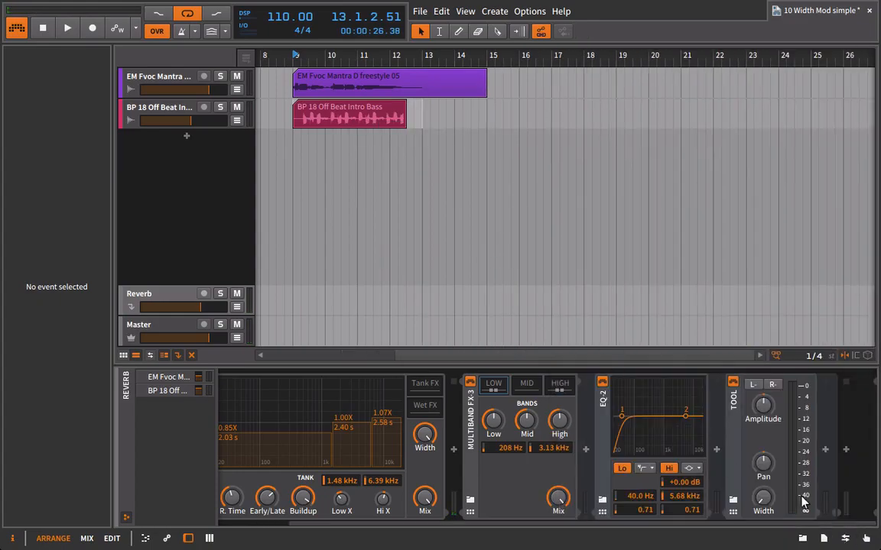